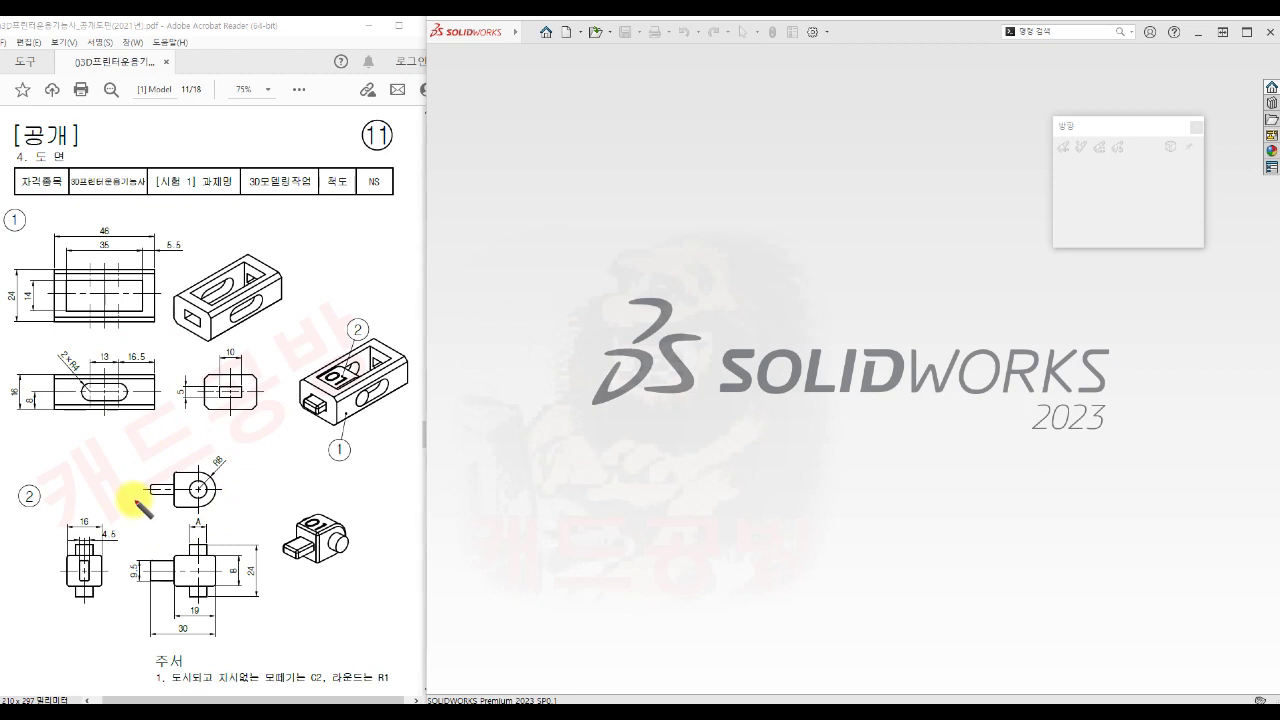
Mark the X and Y axis lines with their letters over the assembled isometric view on the PDF drawing
drag(308, 413, 414, 357)
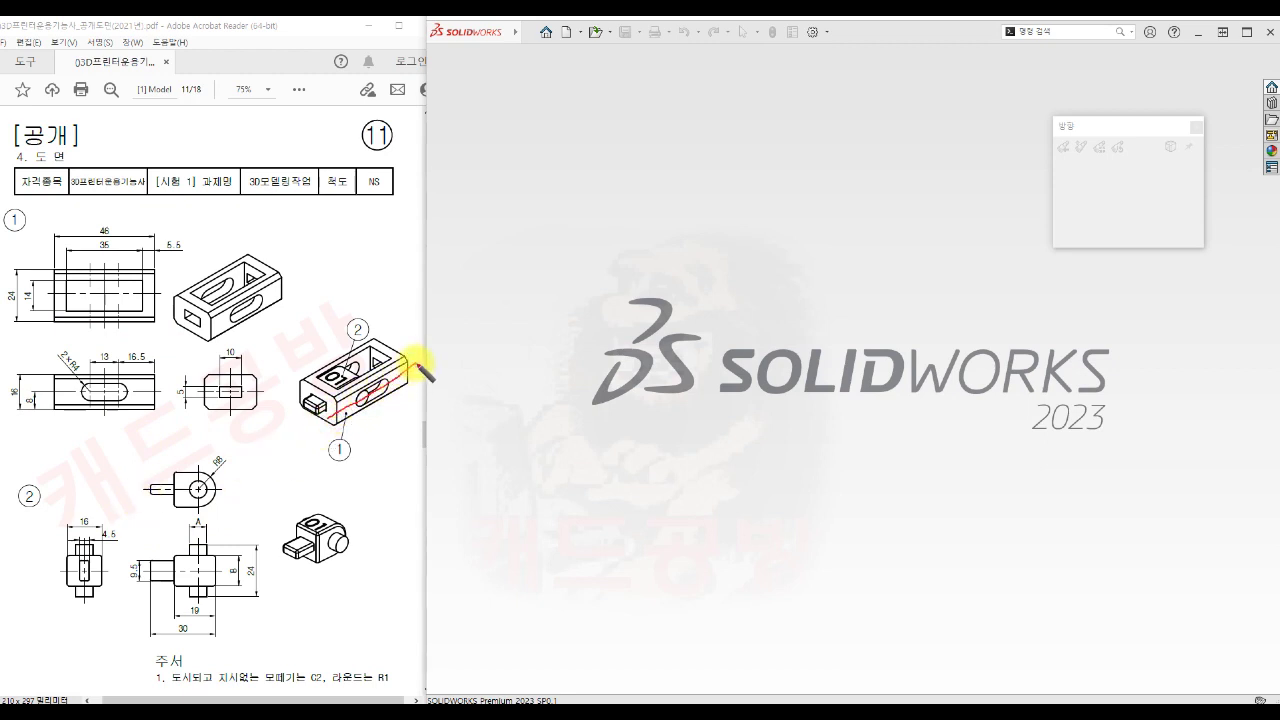
drag(298, 421, 309, 433)
drag(309, 421, 298, 433)
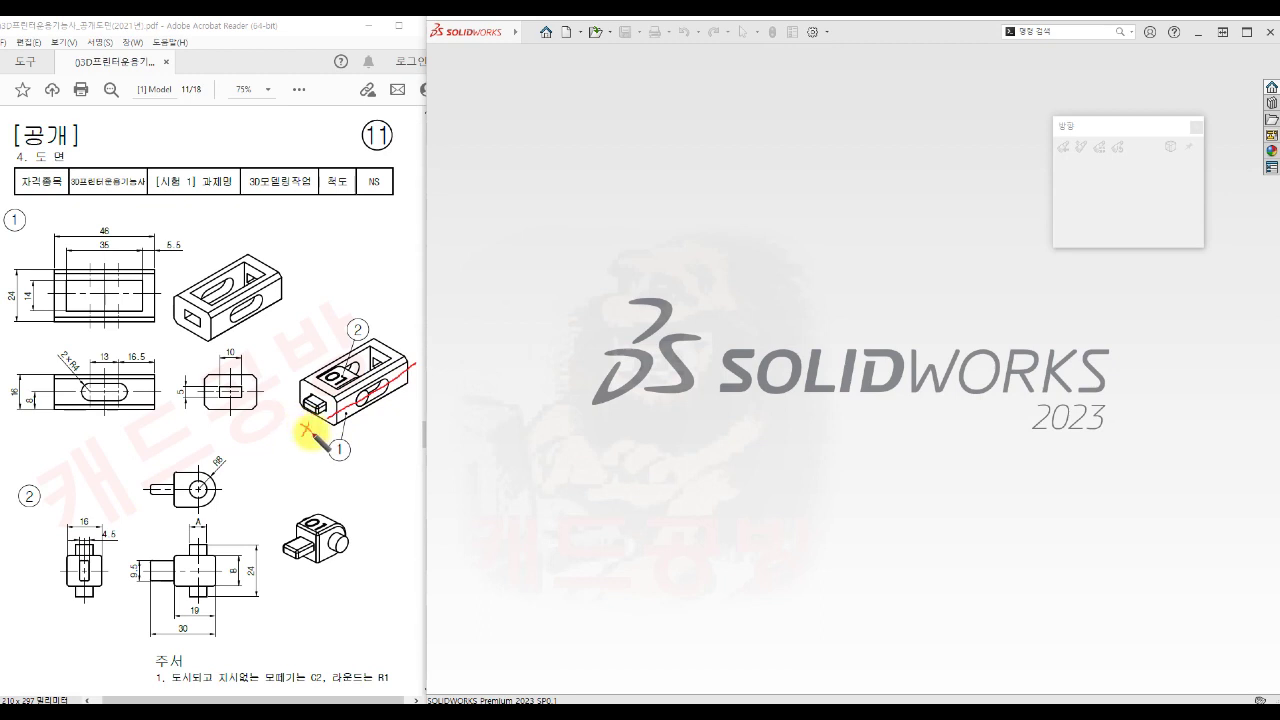
drag(358, 312, 364, 494)
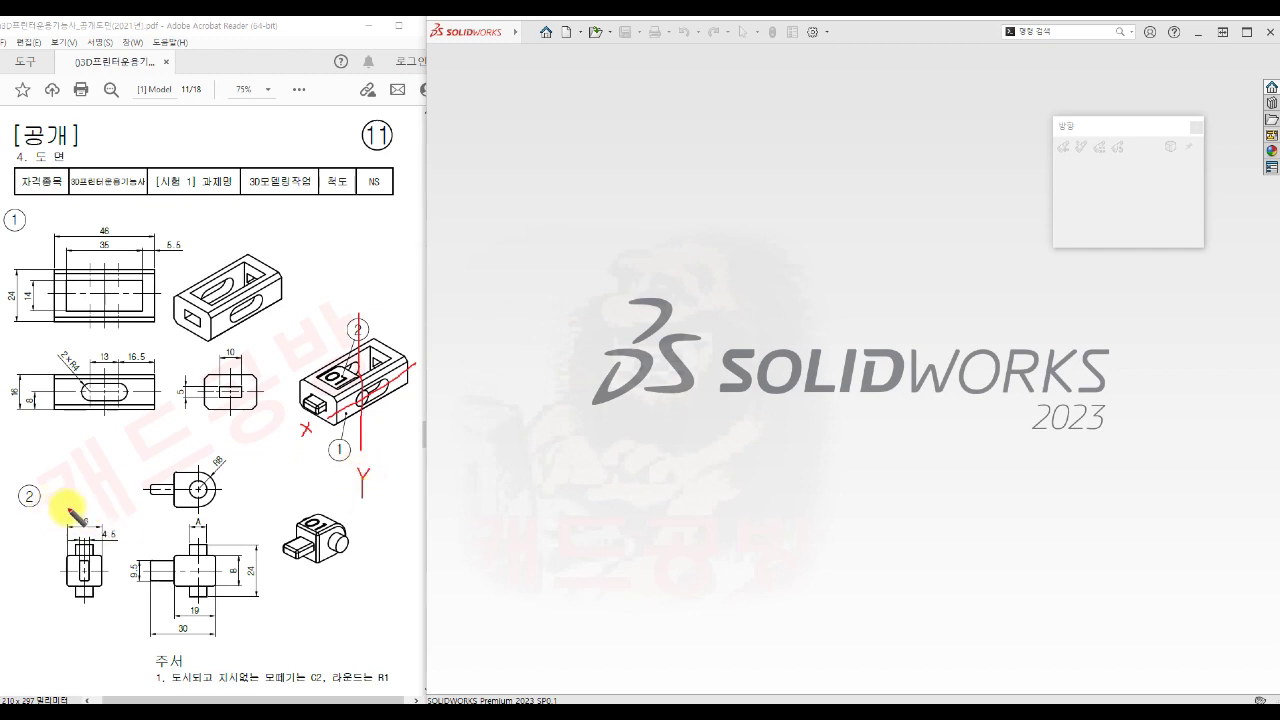
Circle dimensions A and B on part 2 of the drawing and annotate them as Ø7.2 and 13.2
mouse_move(192, 532)
mouse_down()
mouse_move(181, 518)
mouse_move(192, 531)
mouse_up()
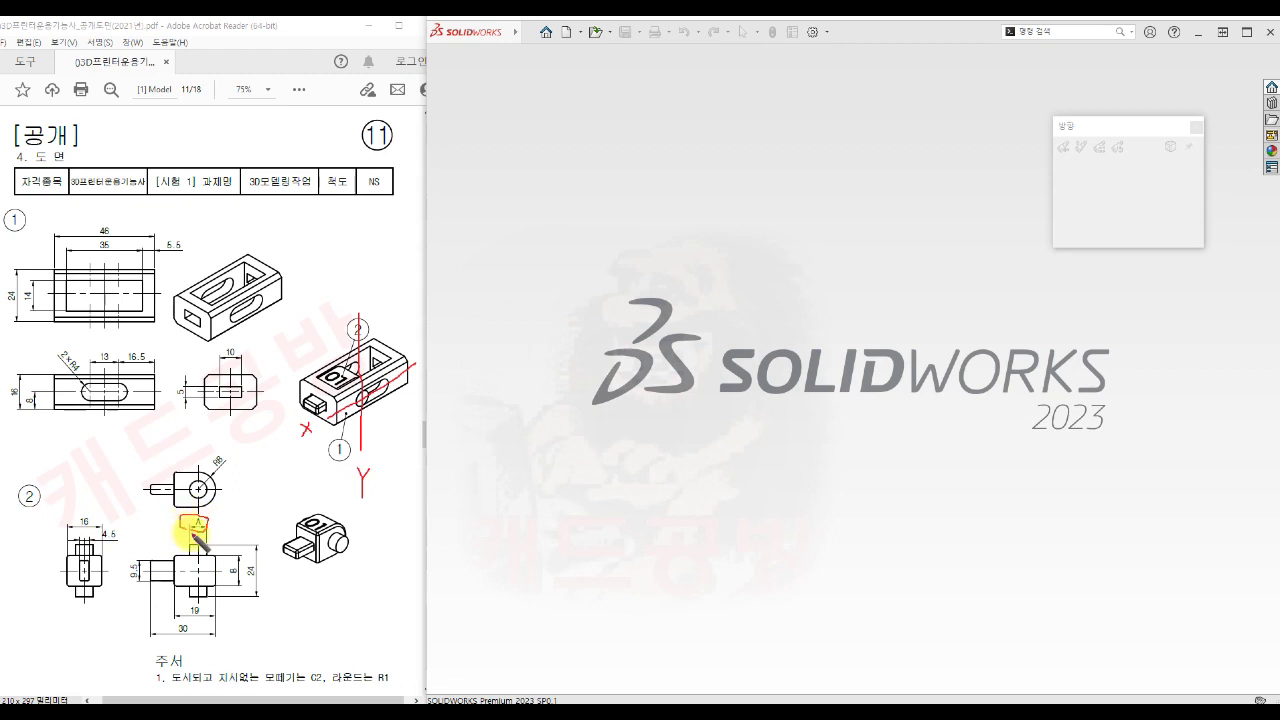
mouse_move(240, 578)
mouse_down()
mouse_move(229, 558)
mouse_move(237, 576)
mouse_up()
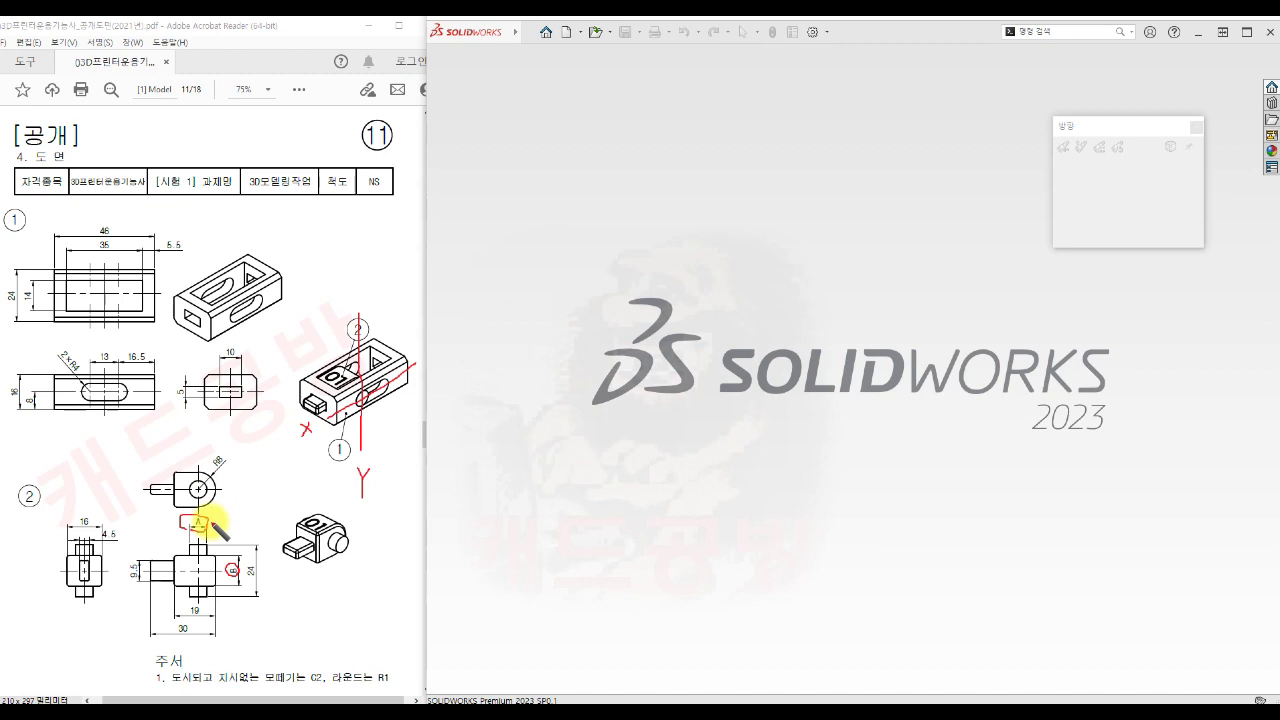
mouse_move(210, 522)
mouse_down()
mouse_move(186, 514)
mouse_move(196, 532)
mouse_up()
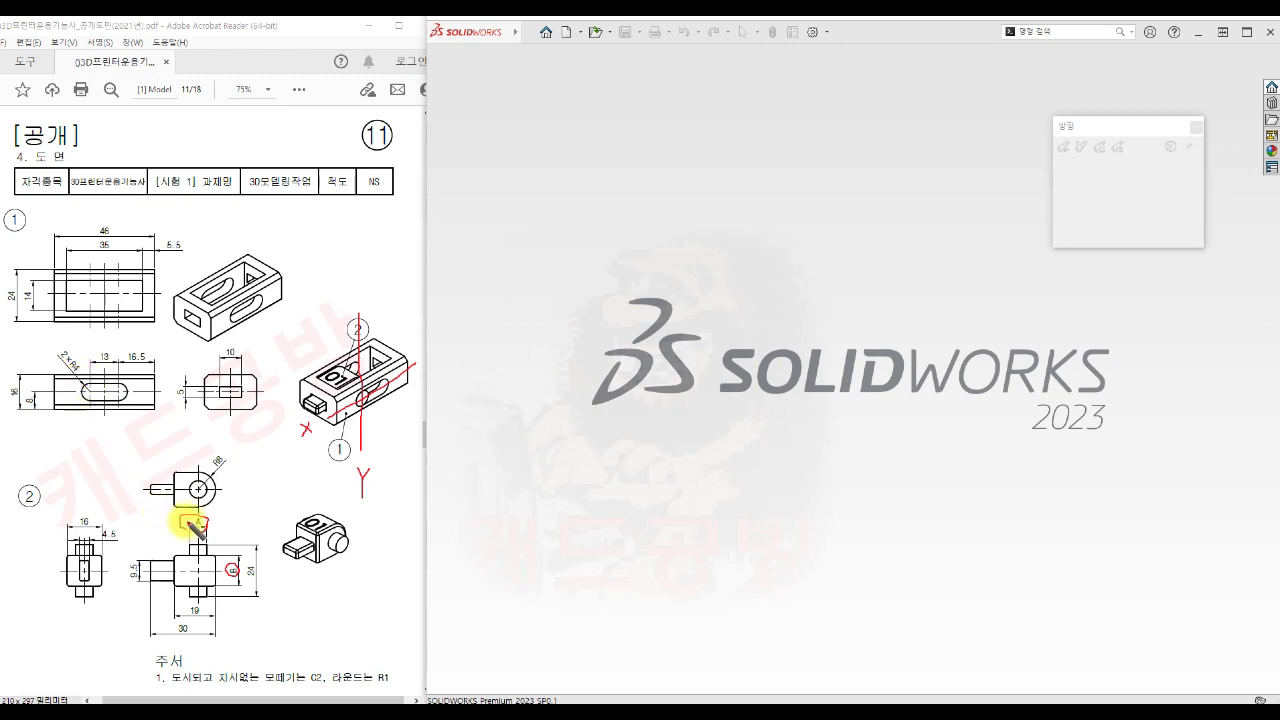
mouse_move(208, 521)
mouse_down()
mouse_move(232, 511)
mouse_move(238, 488)
mouse_move(238, 514)
mouse_move(263, 503)
mouse_move(268, 515)
mouse_up()
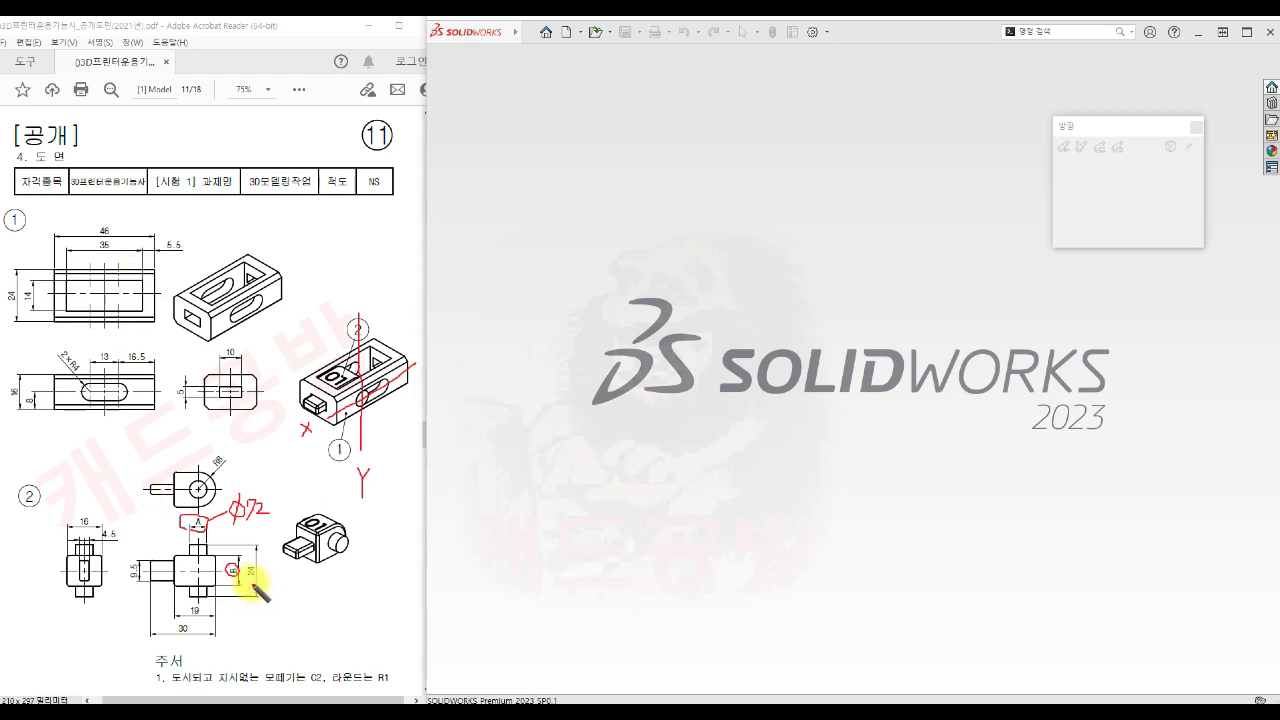
mouse_move(237, 574)
mouse_down()
mouse_move(270, 615)
mouse_move(305, 612)
mouse_up()
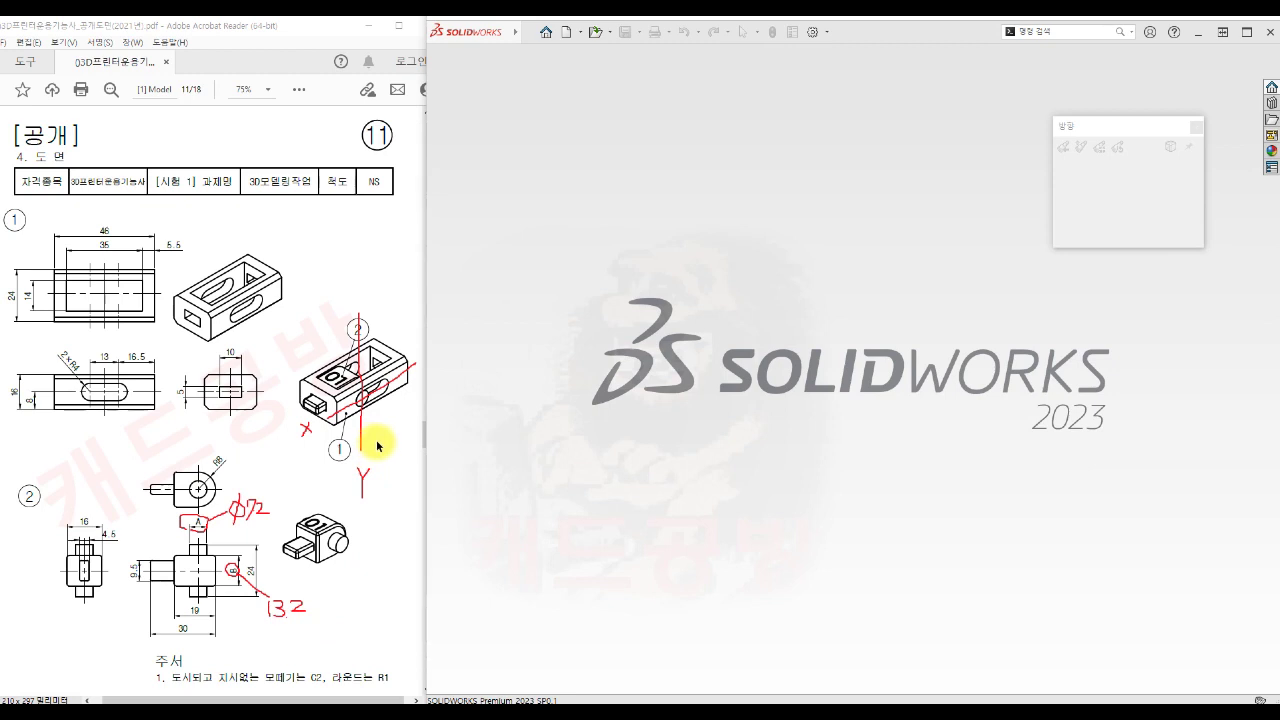
Create a new part document
click(568, 33)
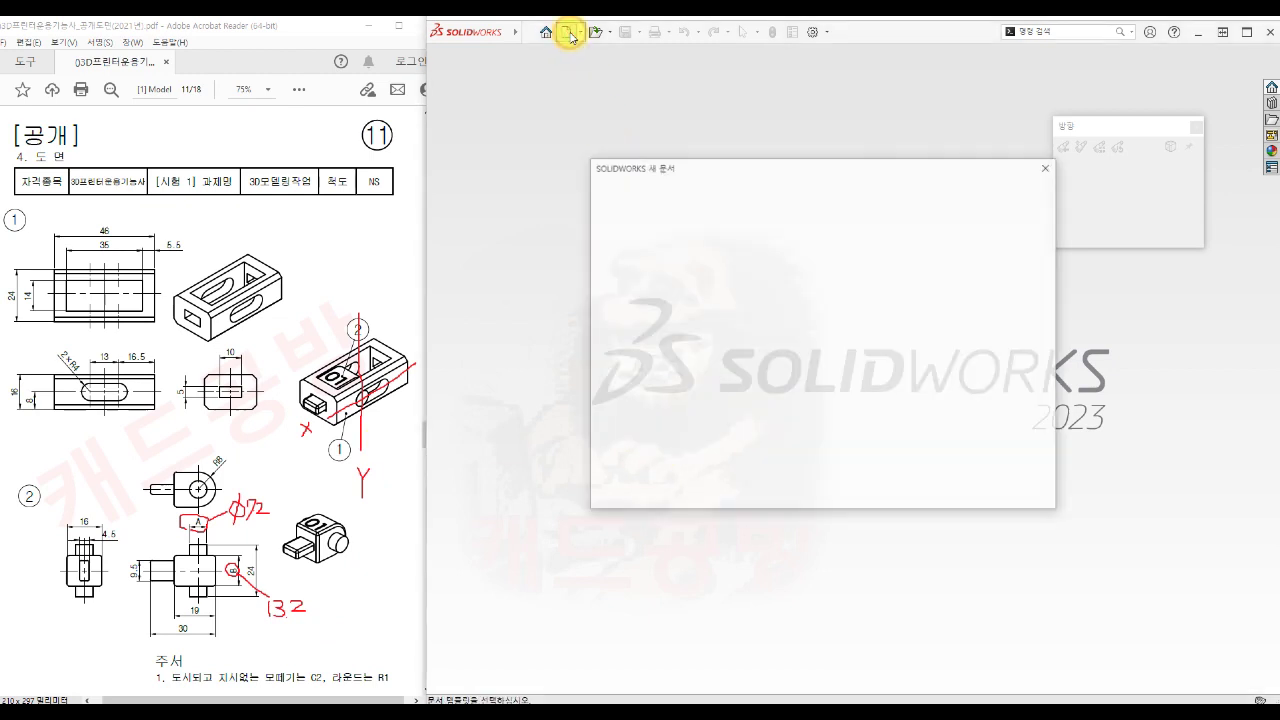
click(624, 216)
click(886, 484)
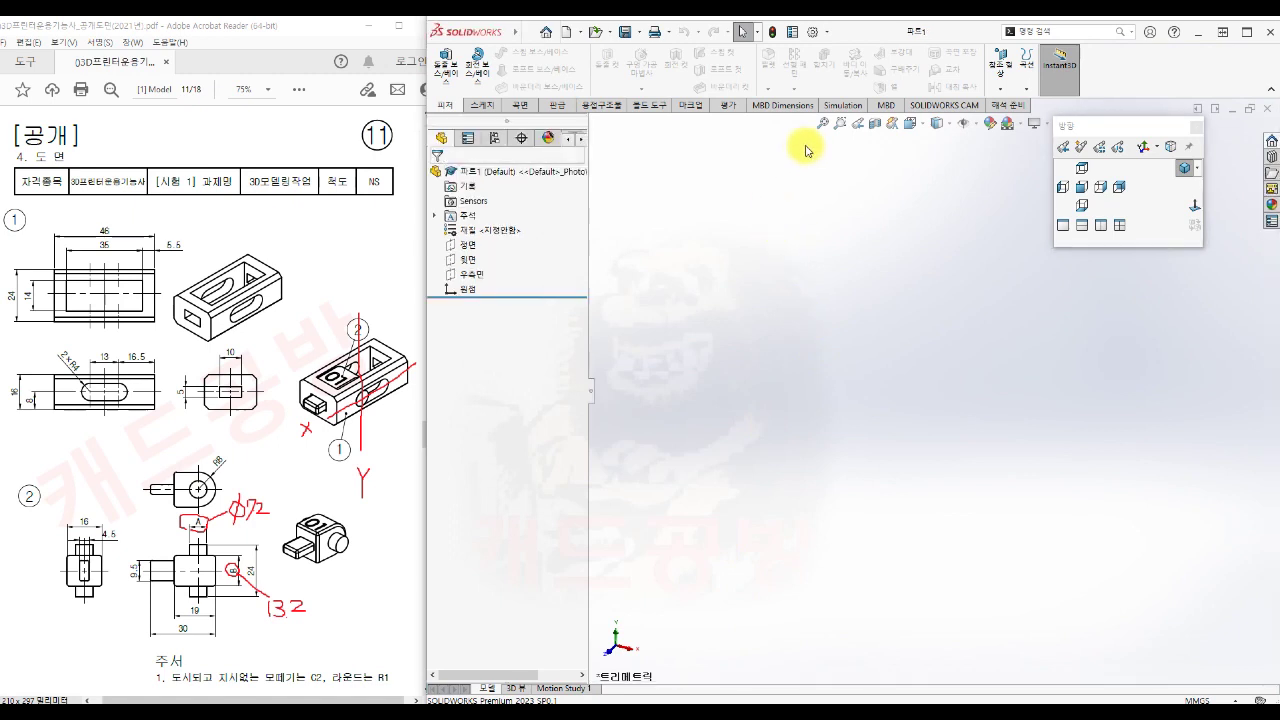
Check the unit system and decimal settings in the part's document properties
click(827, 32)
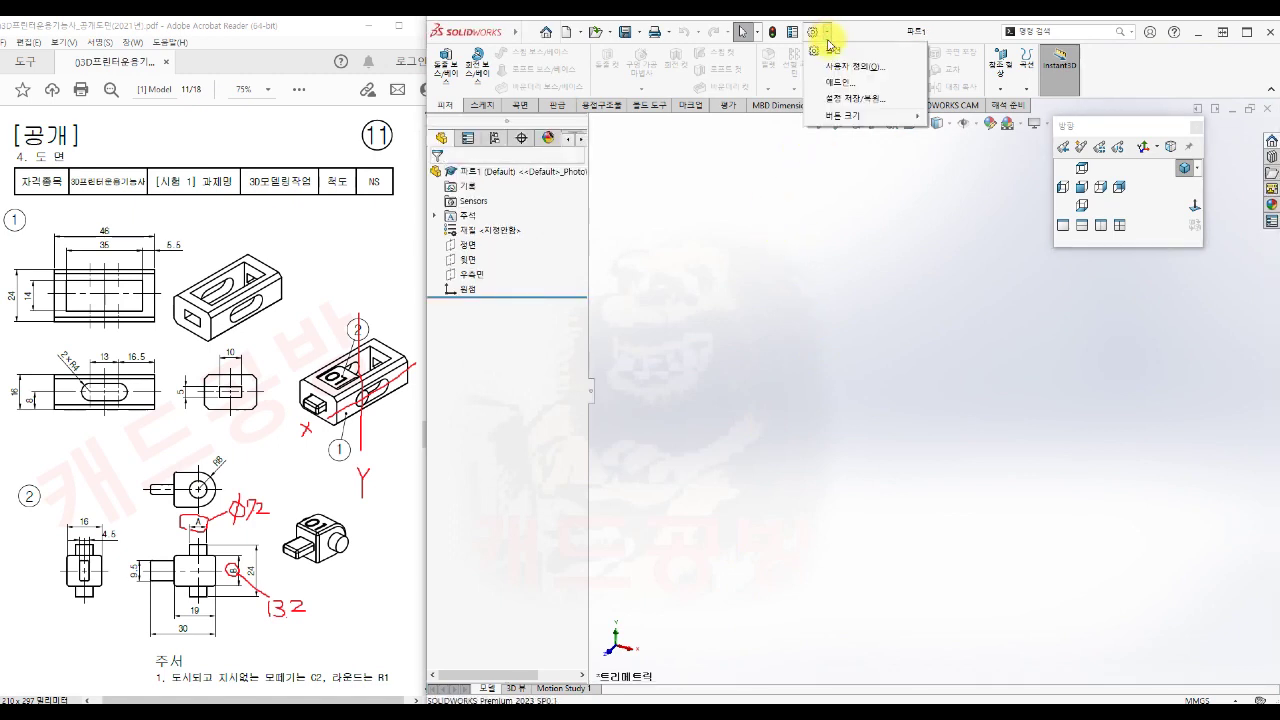
click(834, 54)
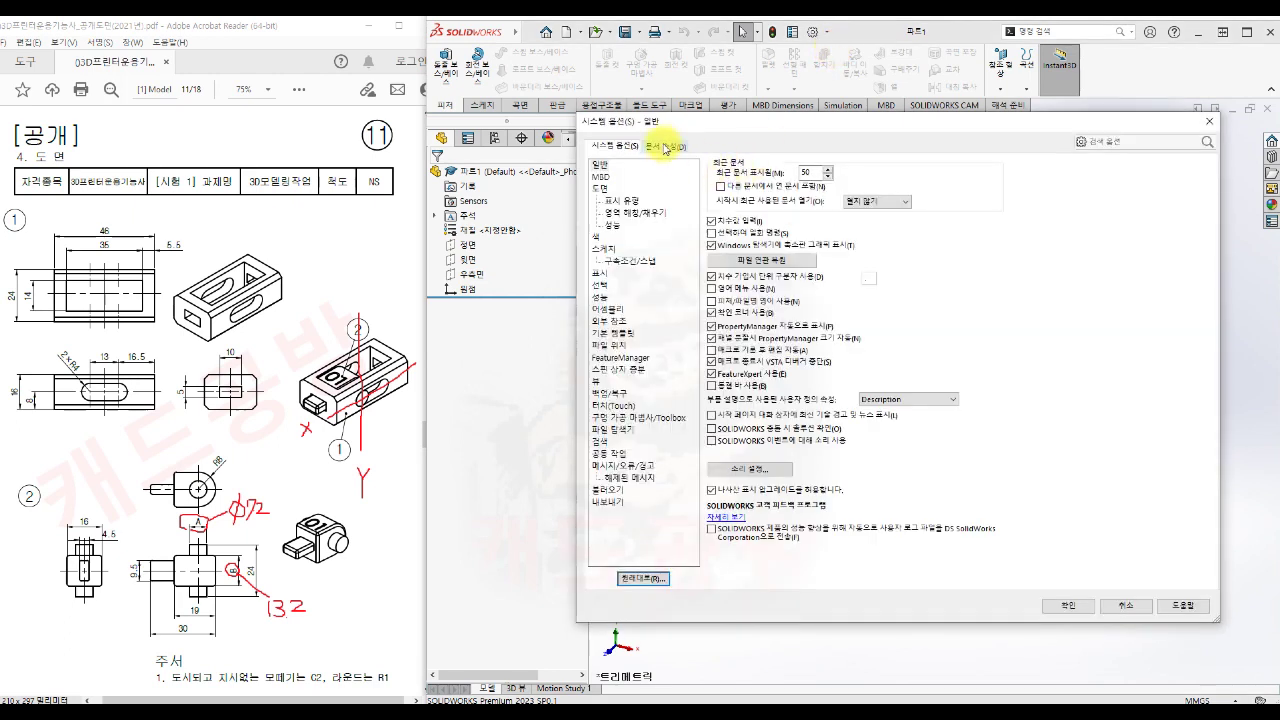
click(666, 146)
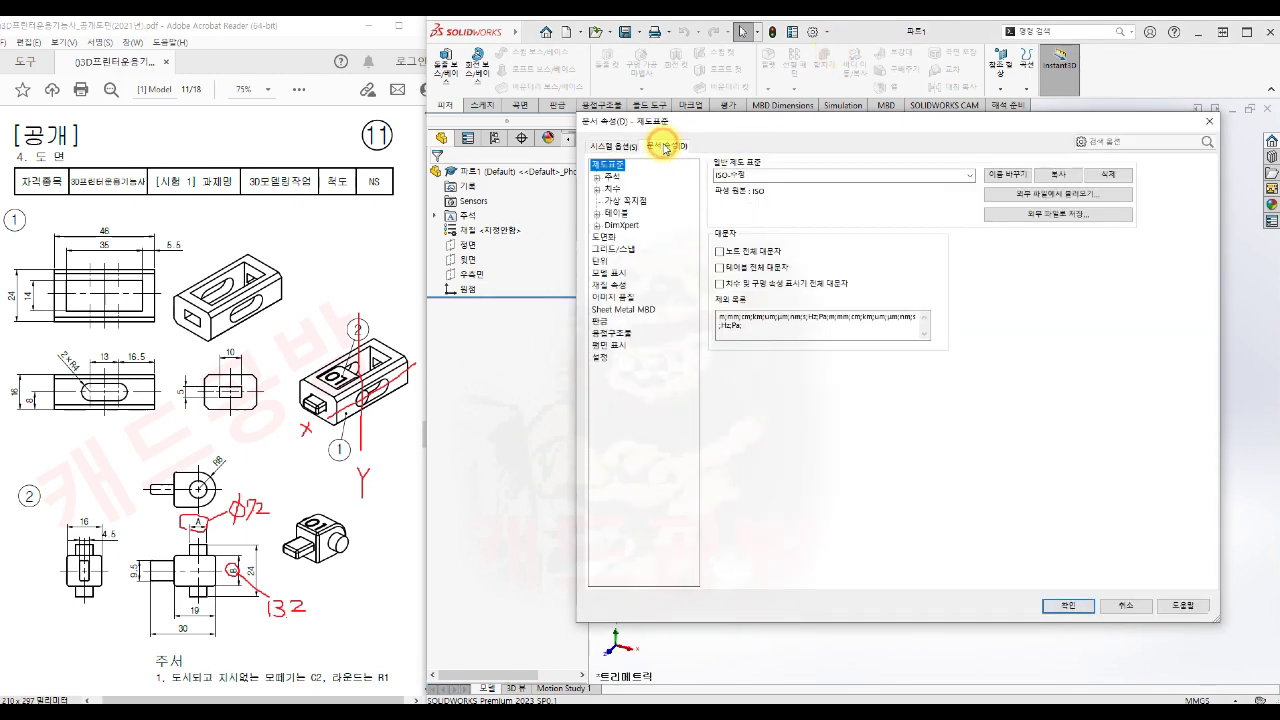
click(599, 262)
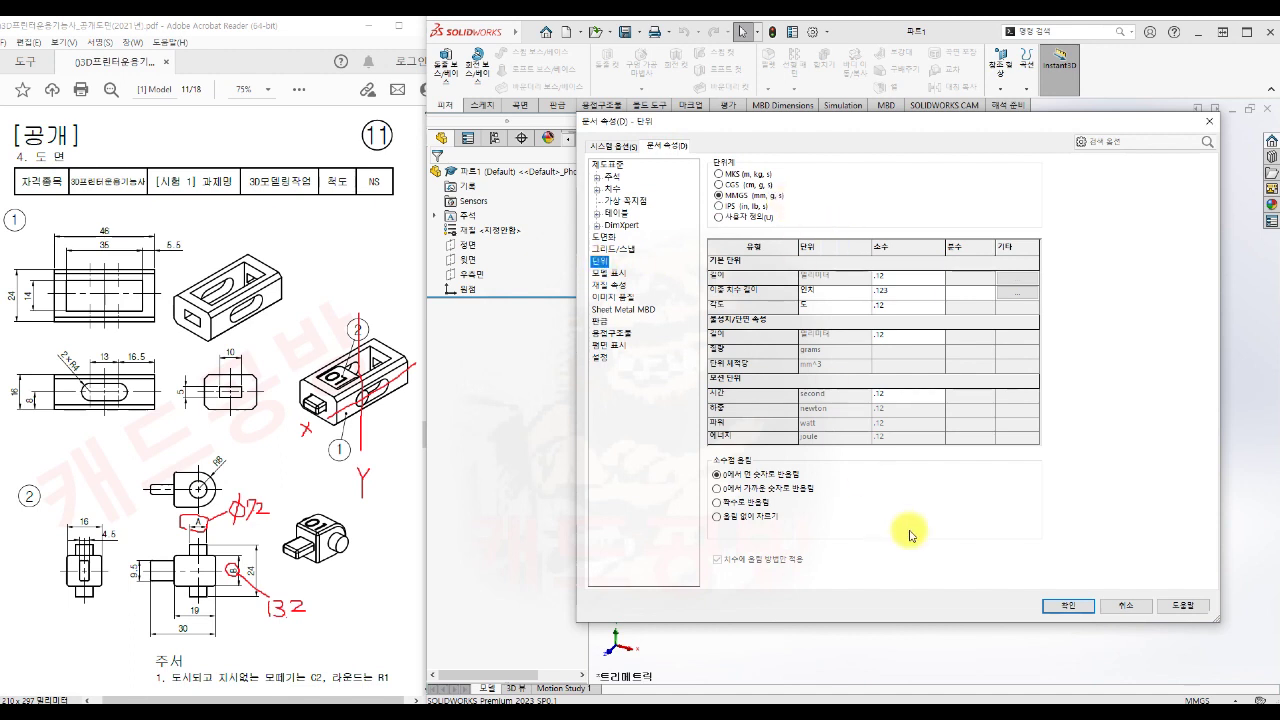
click(1060, 607)
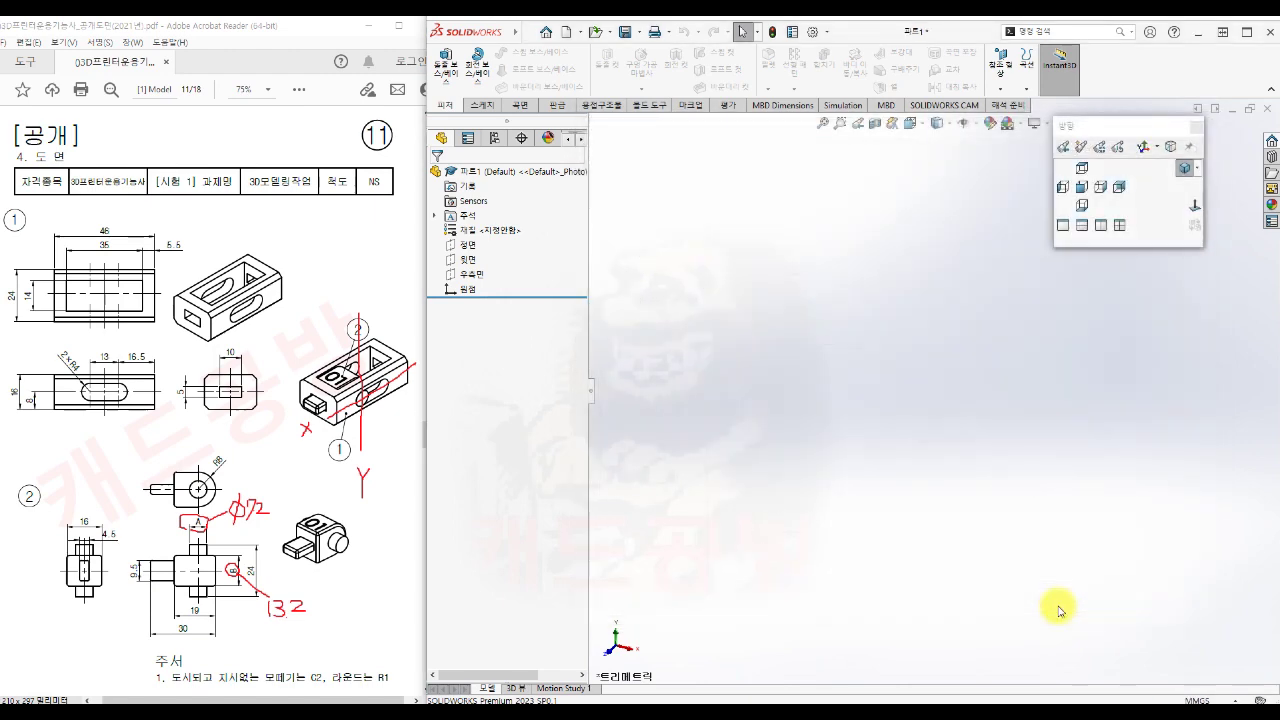
Save the part as 파트1.SLDPRT in folder 11
click(638, 32)
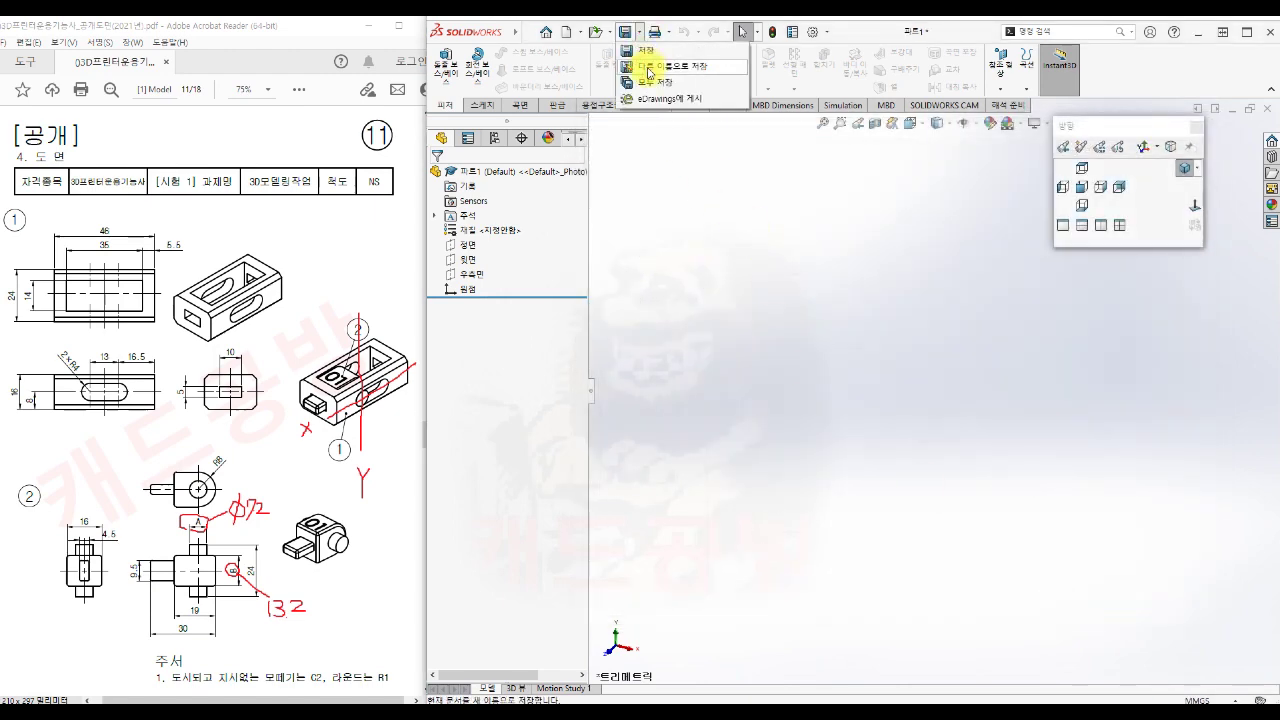
click(648, 70)
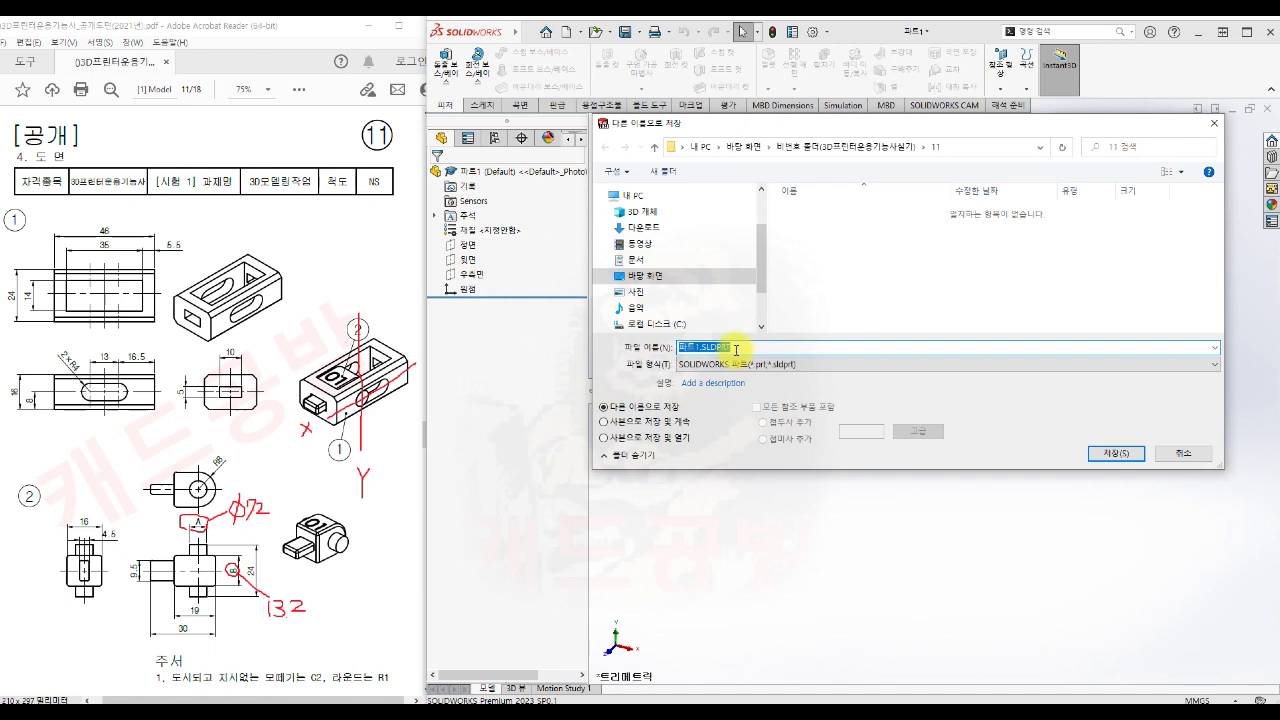
click(1112, 454)
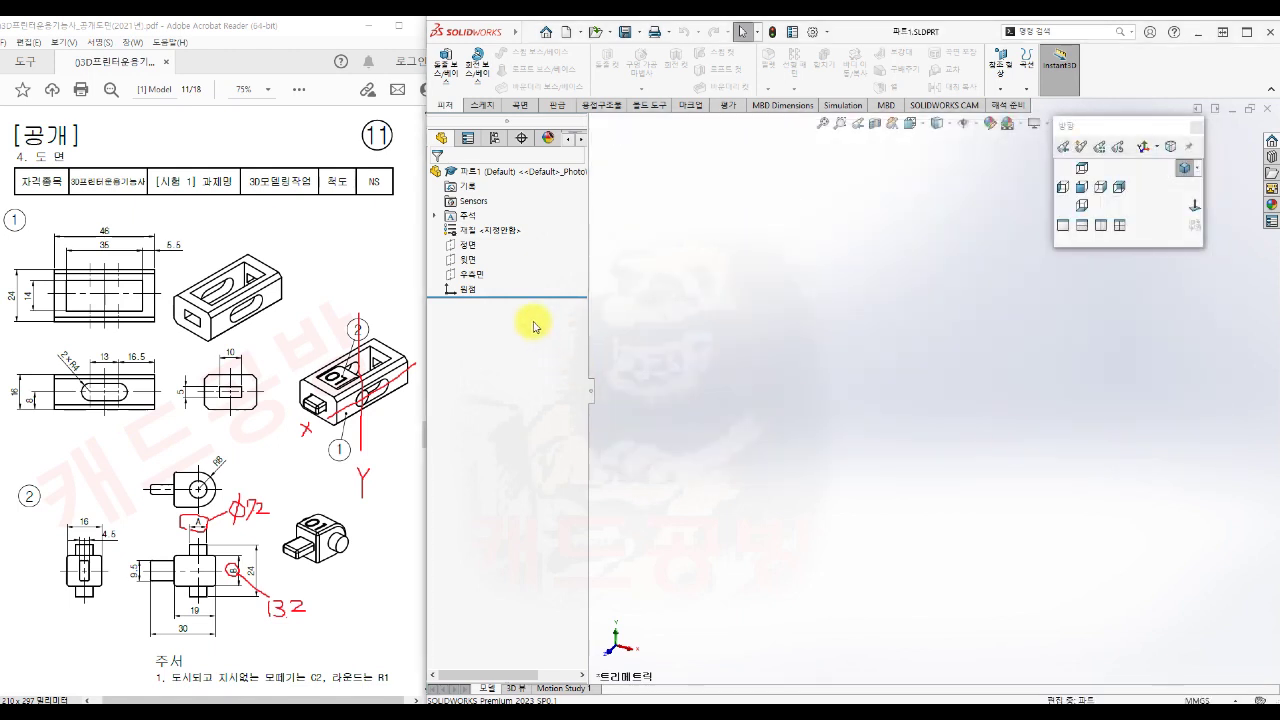
Start a sketch on the Front plane and draw a centre rectangle at the origin, 16 mm high and 46 mm wide
click(468, 247)
click(479, 229)
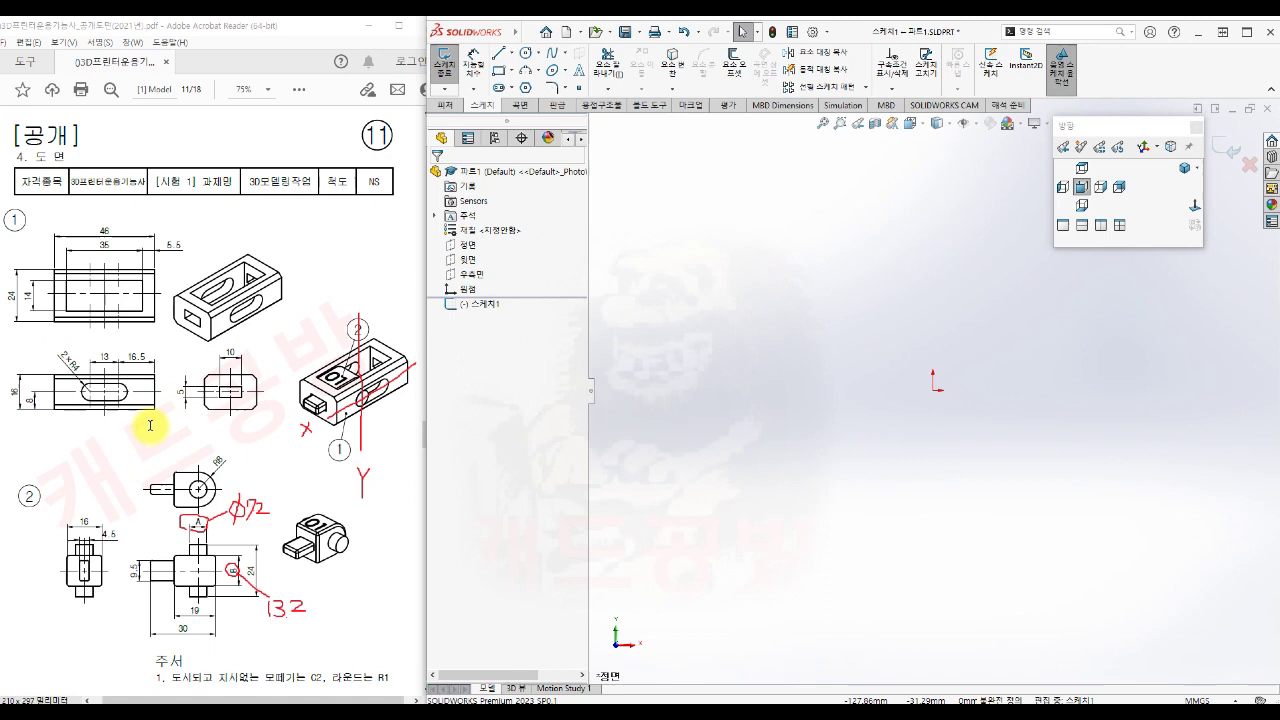
key(s)
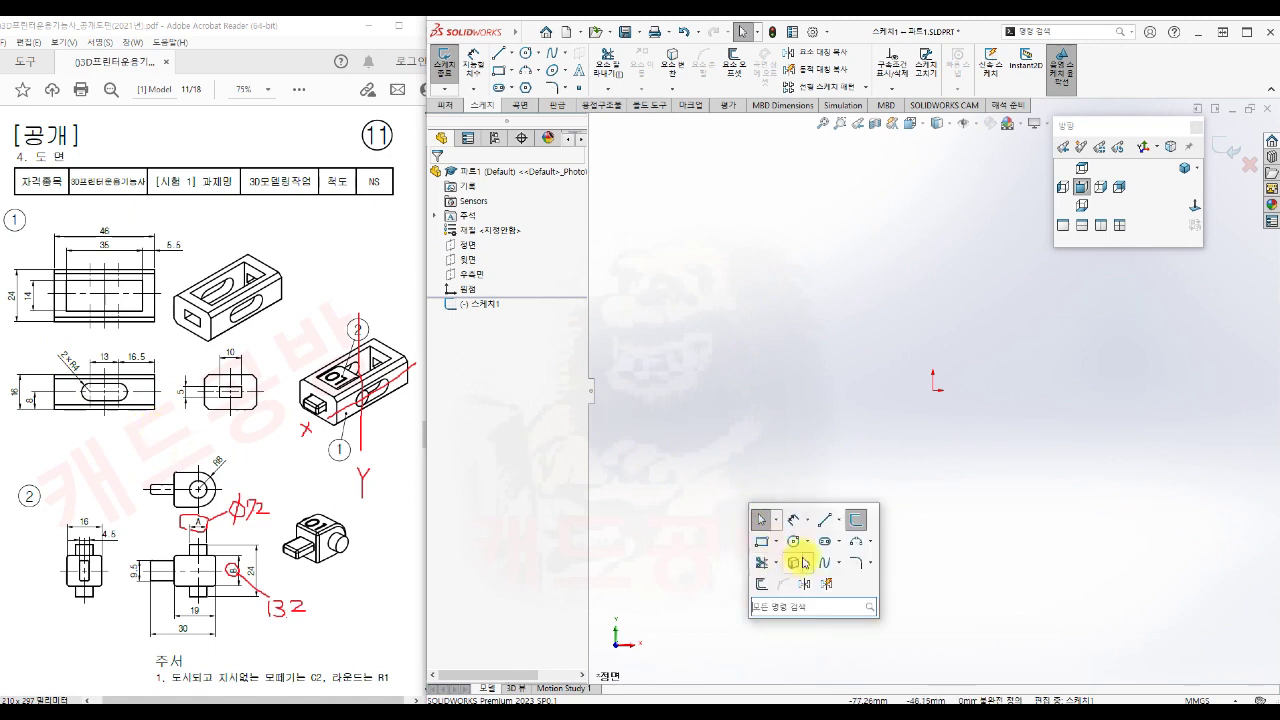
click(805, 563)
click(783, 582)
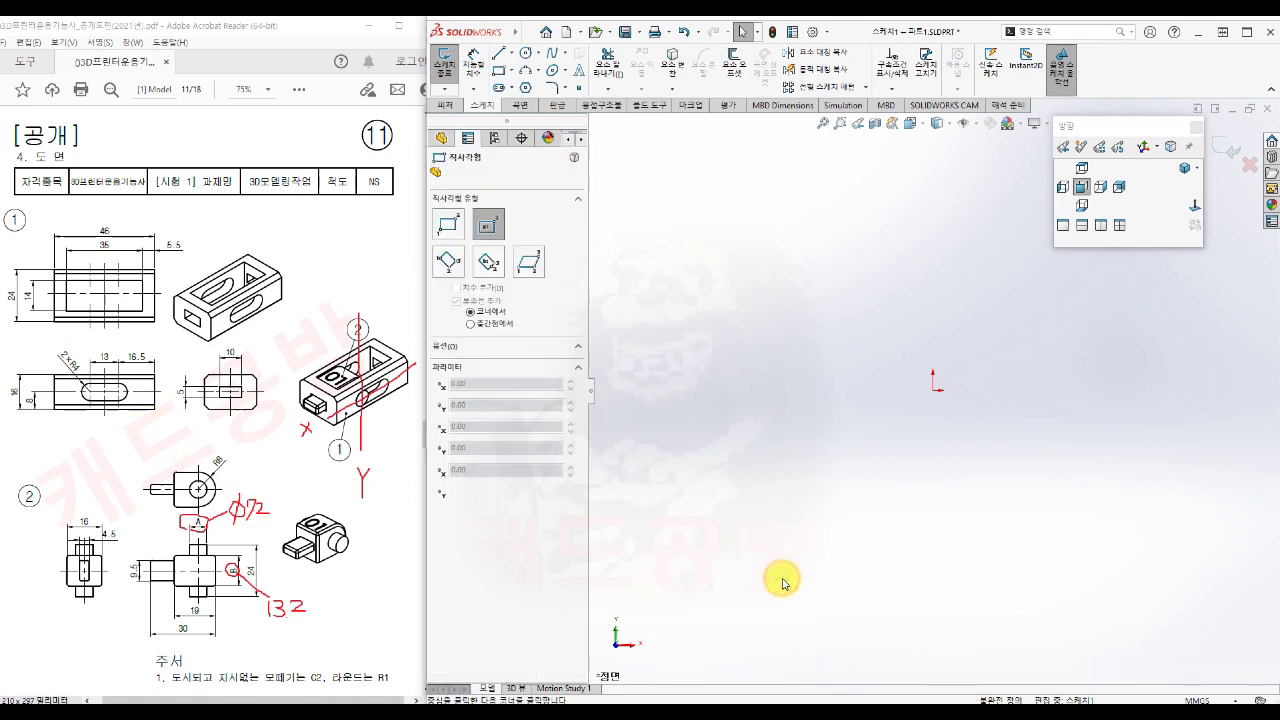
click(933, 391)
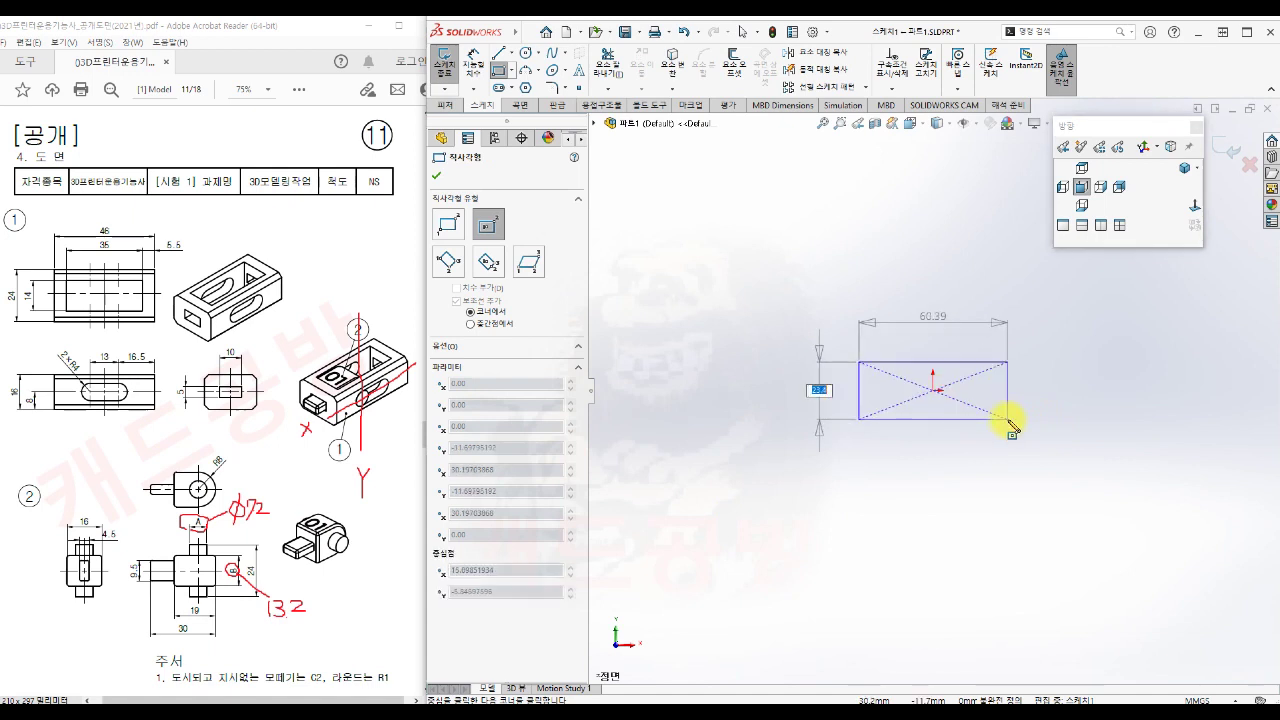
text(16)
key(Tab)
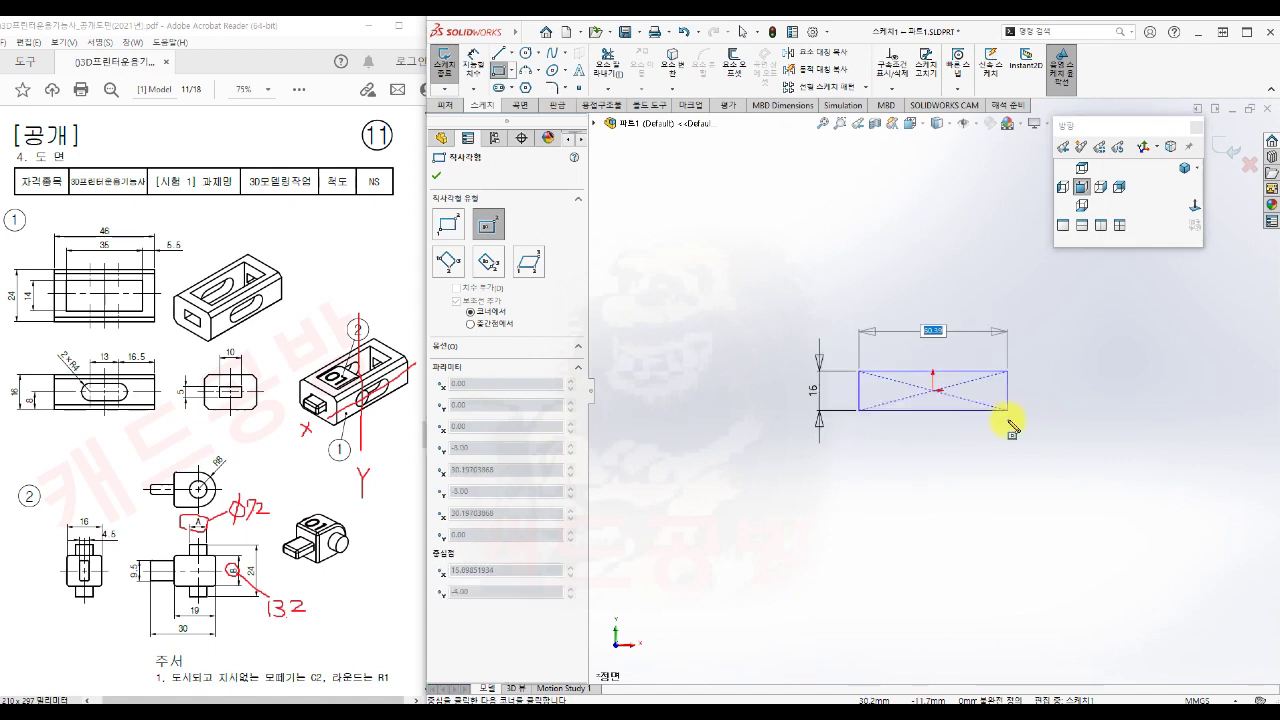
text(46)
key(Return)
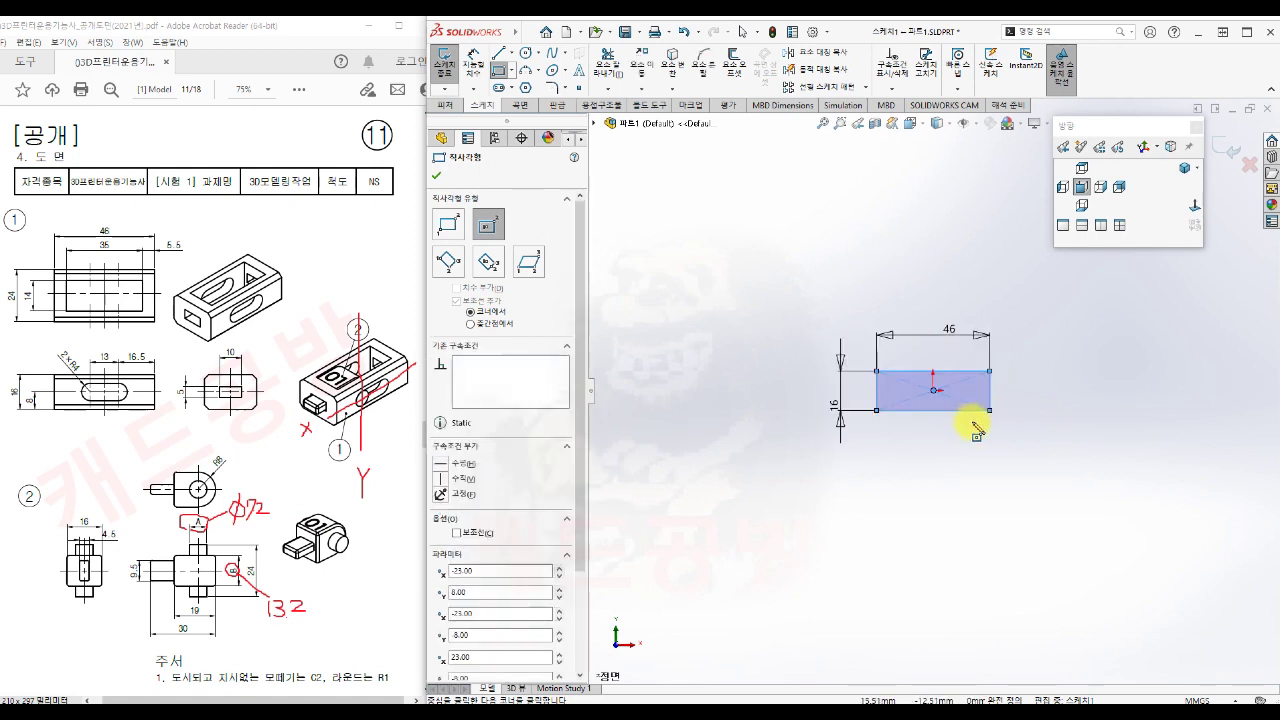
key(Escape)
Move the rectangle's width and height dimensions closer to its edges
scroll(935, 400, down, 5)
drag(971, 240, 938, 303)
scroll(945, 380, down, 2)
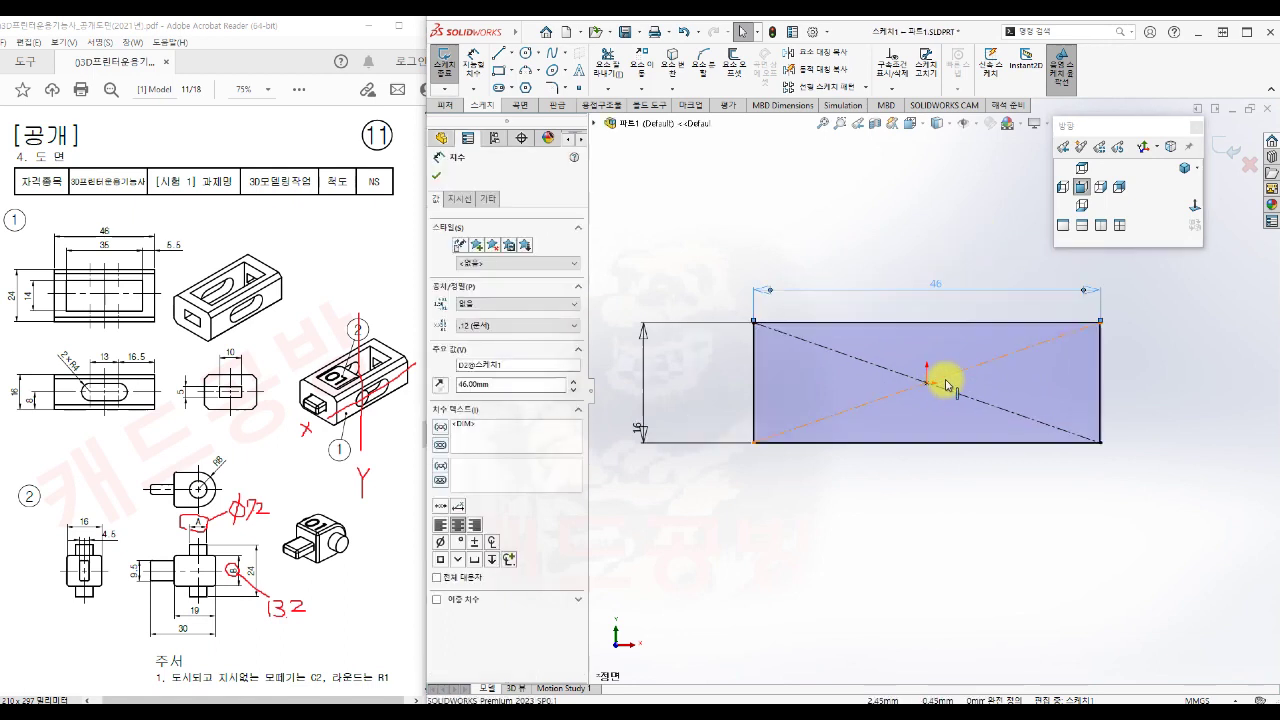
click(638, 430)
drag(643, 410, 728, 385)
click(736, 518)
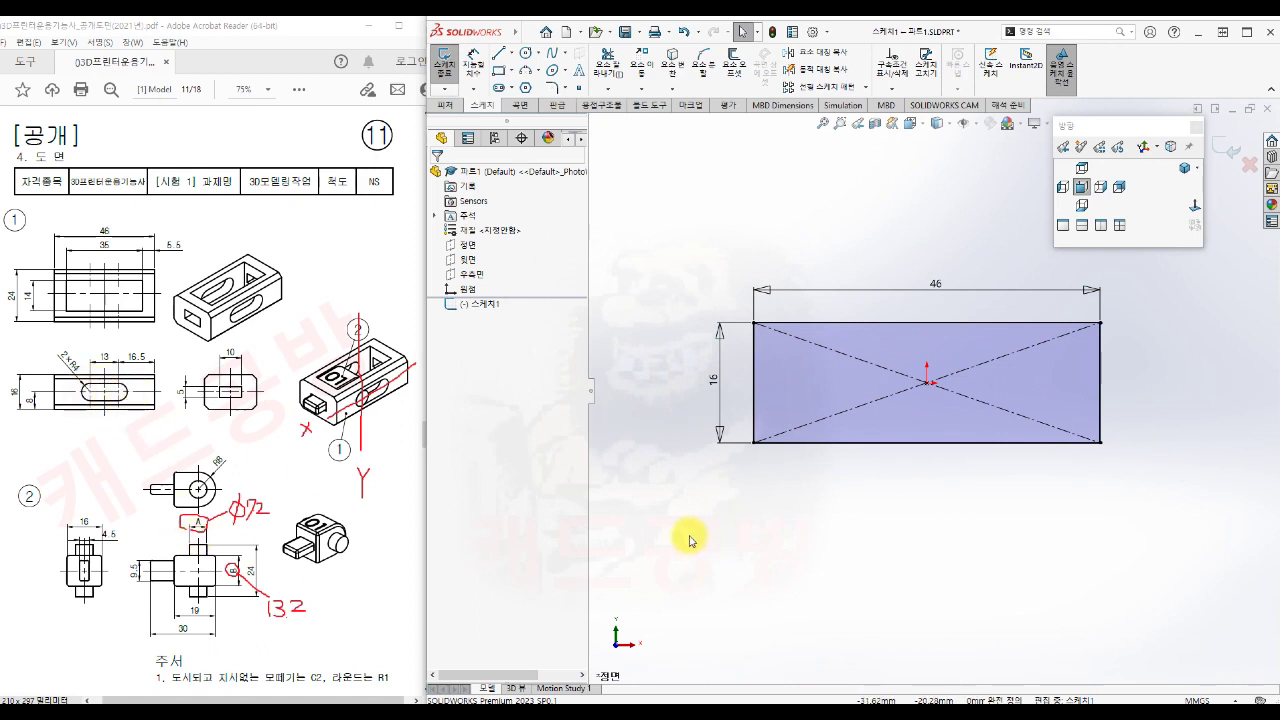
Sketch a horizontal straight slot inside the rectangle, about 22 mm between centres and about 6 mm wide
key(s)
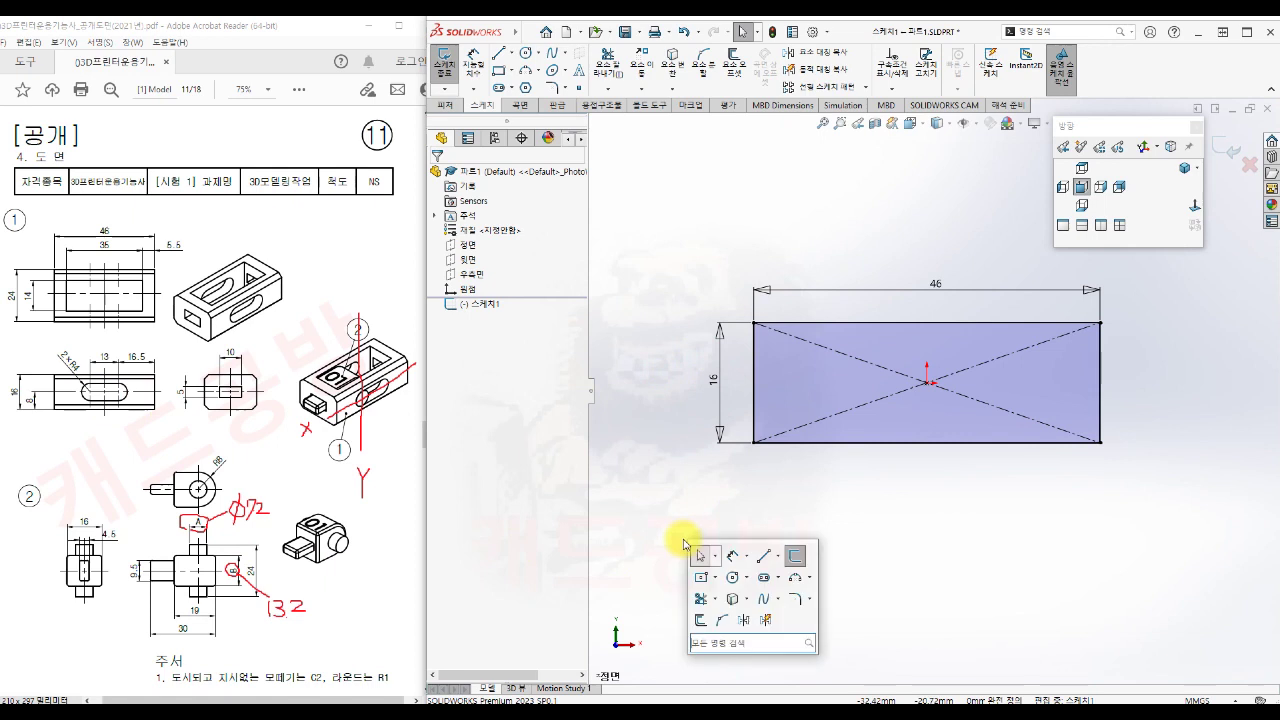
click(764, 578)
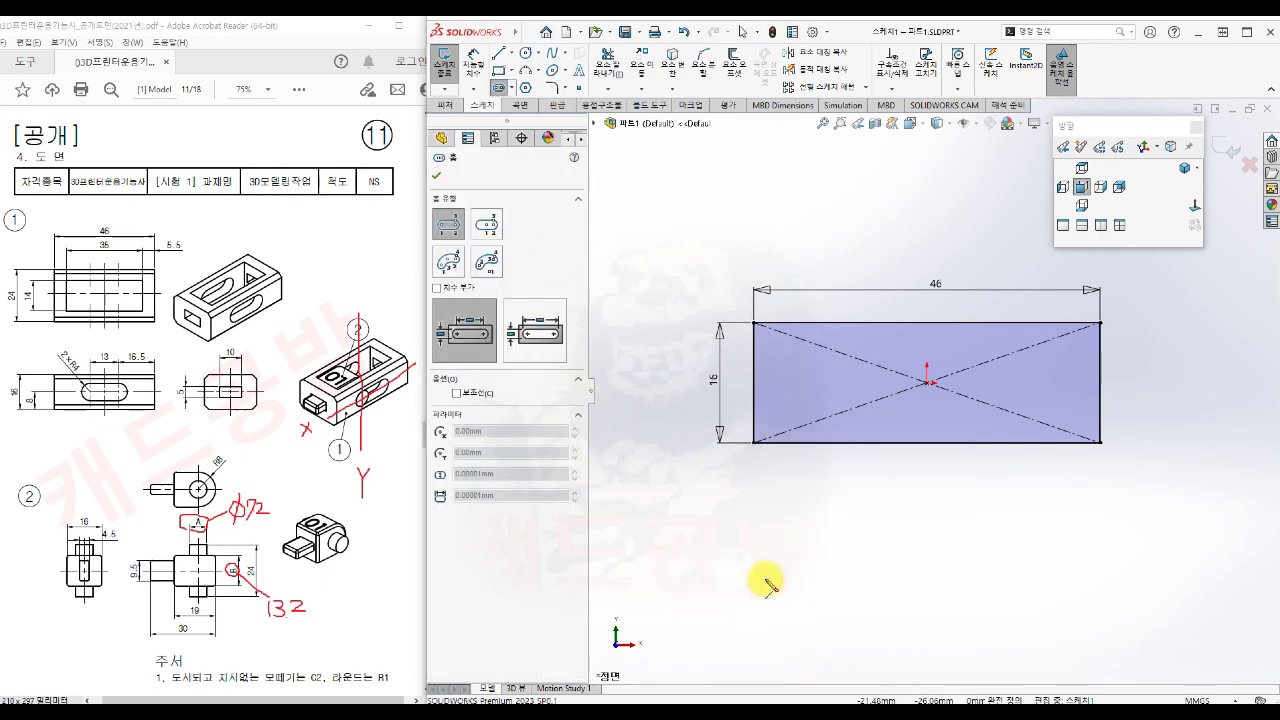
click(845, 396)
click(1008, 394)
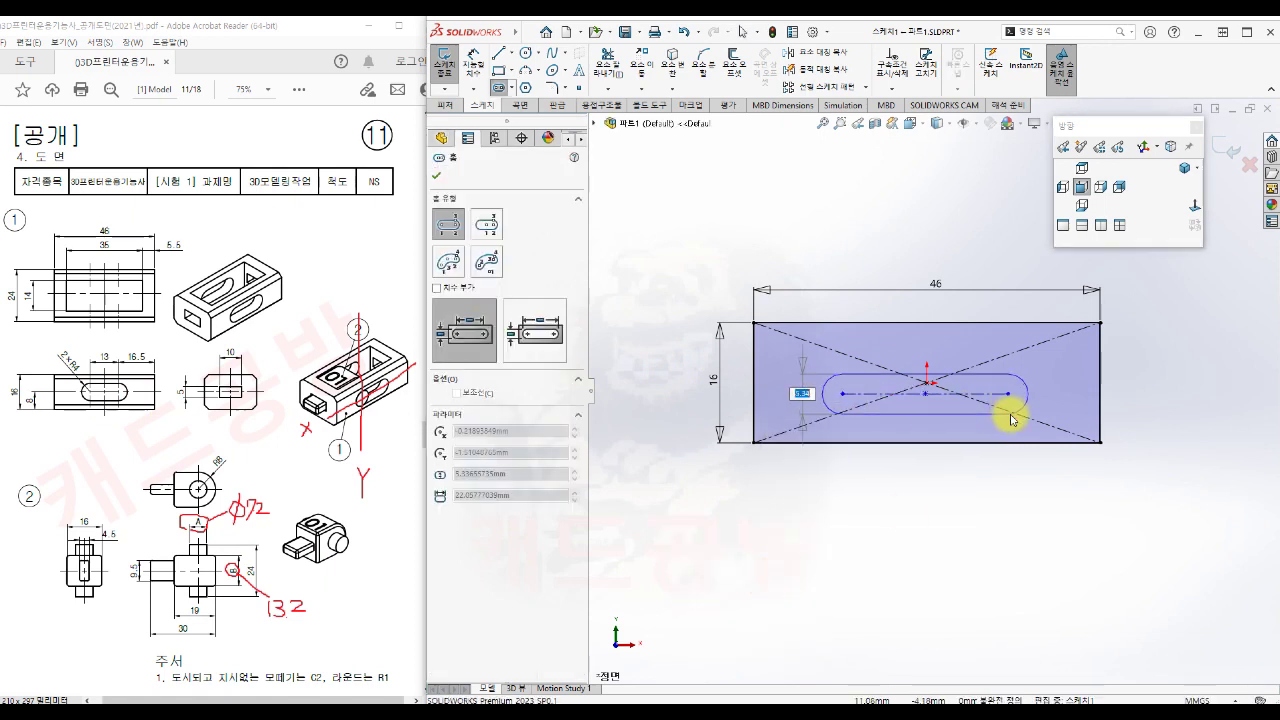
click(1010, 416)
key(Escape)
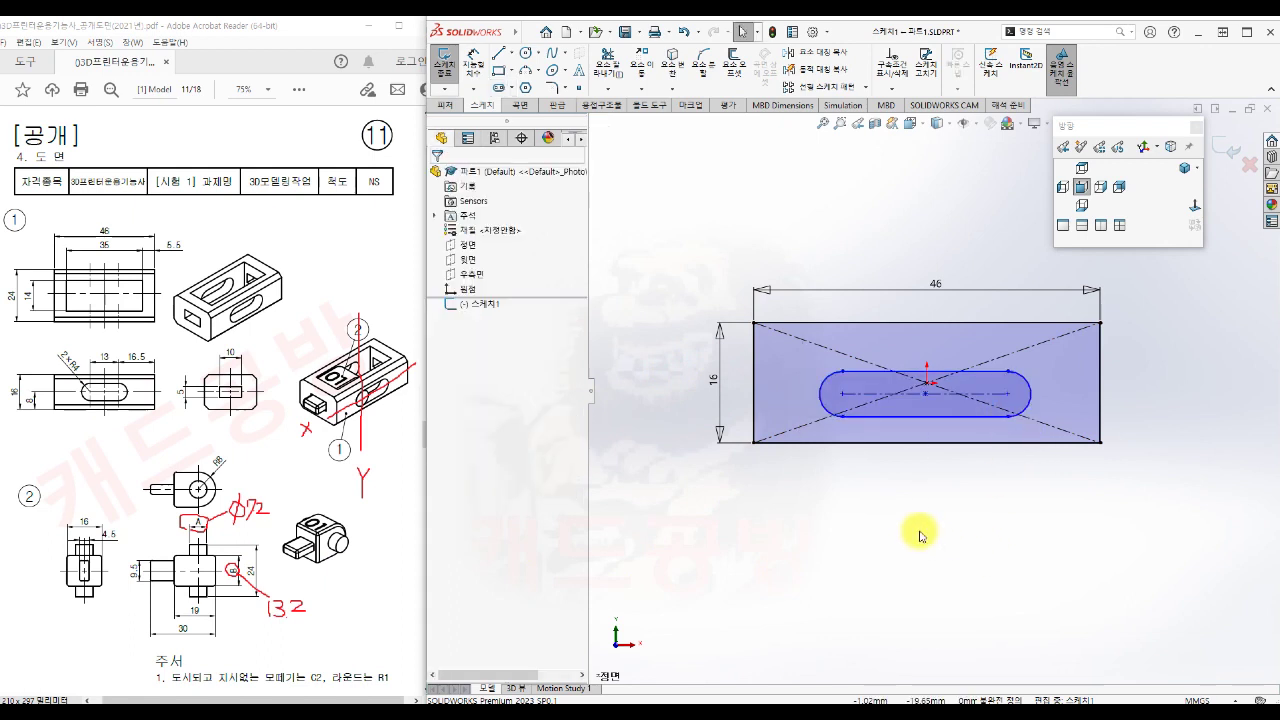
Make the slot's centre point coincident with the origin
click(927, 397)
click(927, 395)
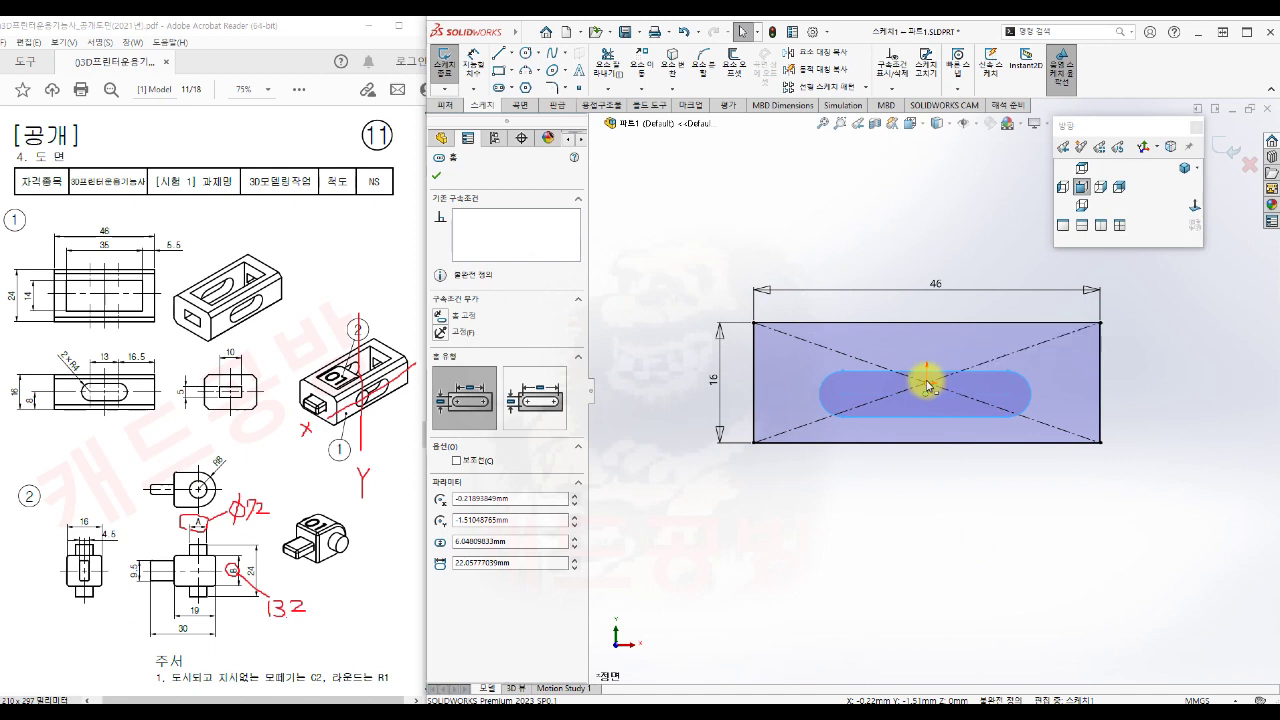
ctrl+click(925, 382)
click(1005, 320)
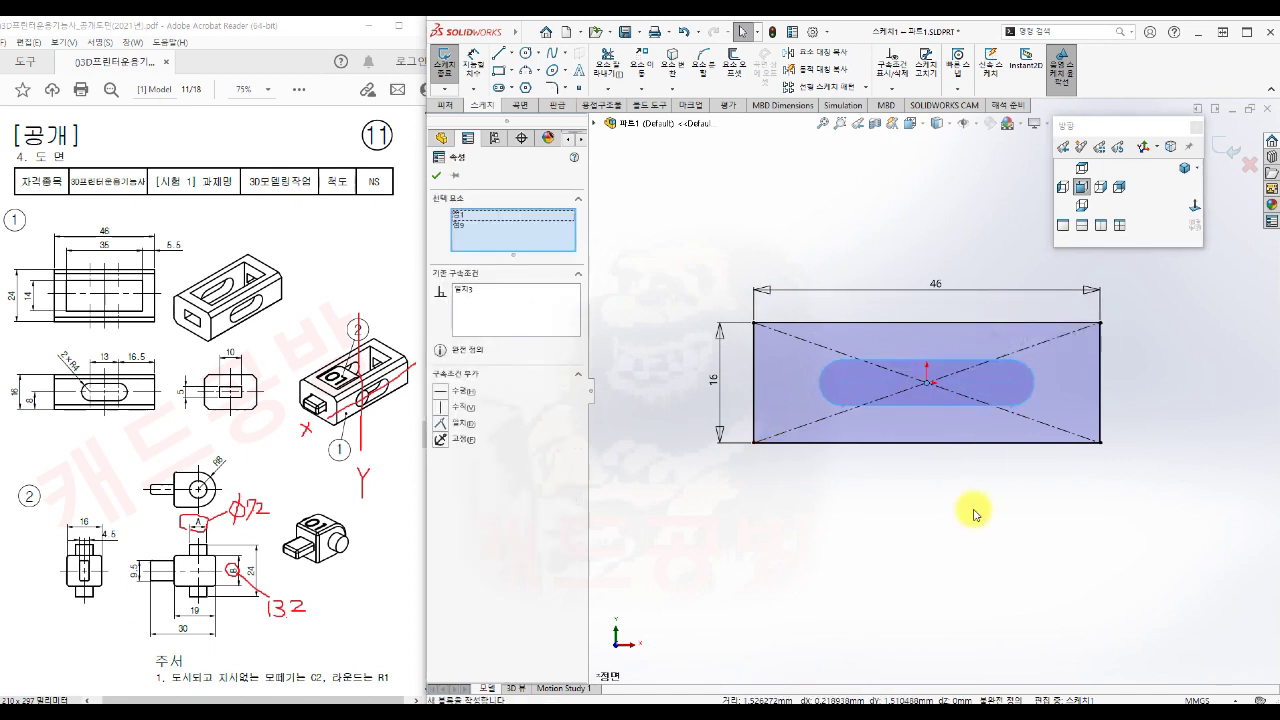
Dimension the distance between the slot's arc centres as 13 mm, placing the dimension below the rectangle
key(s)
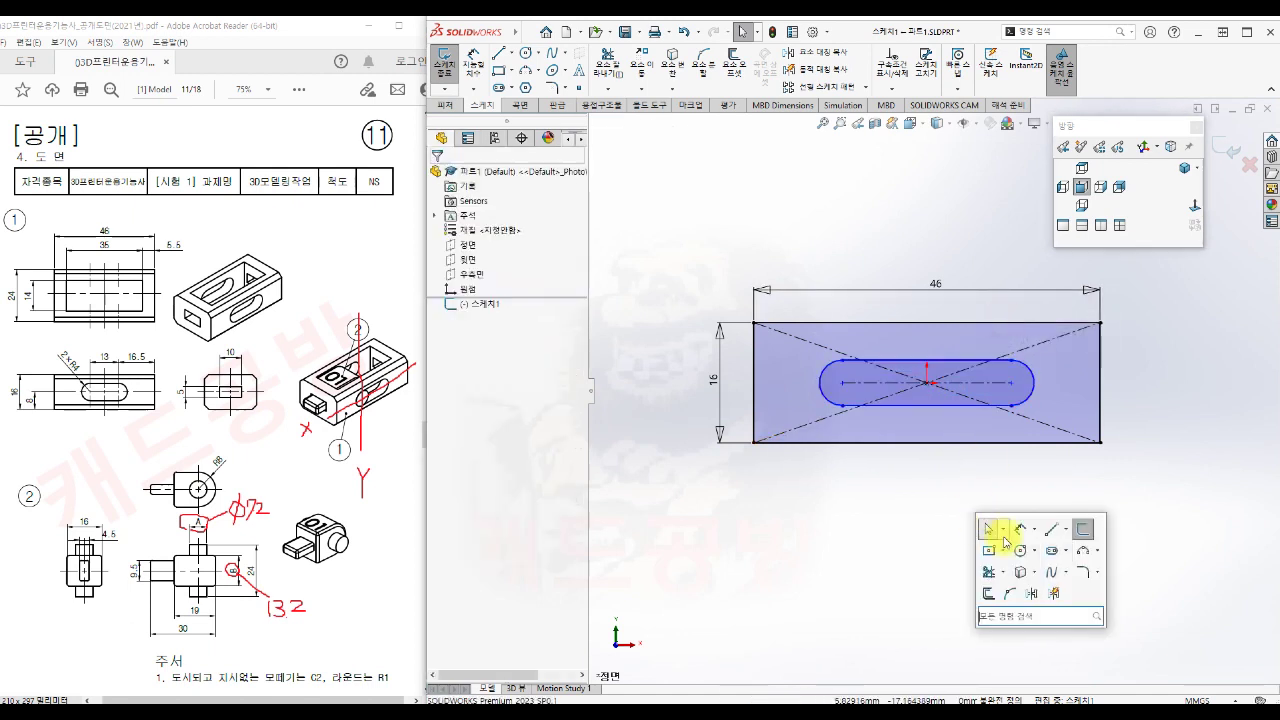
click(1020, 530)
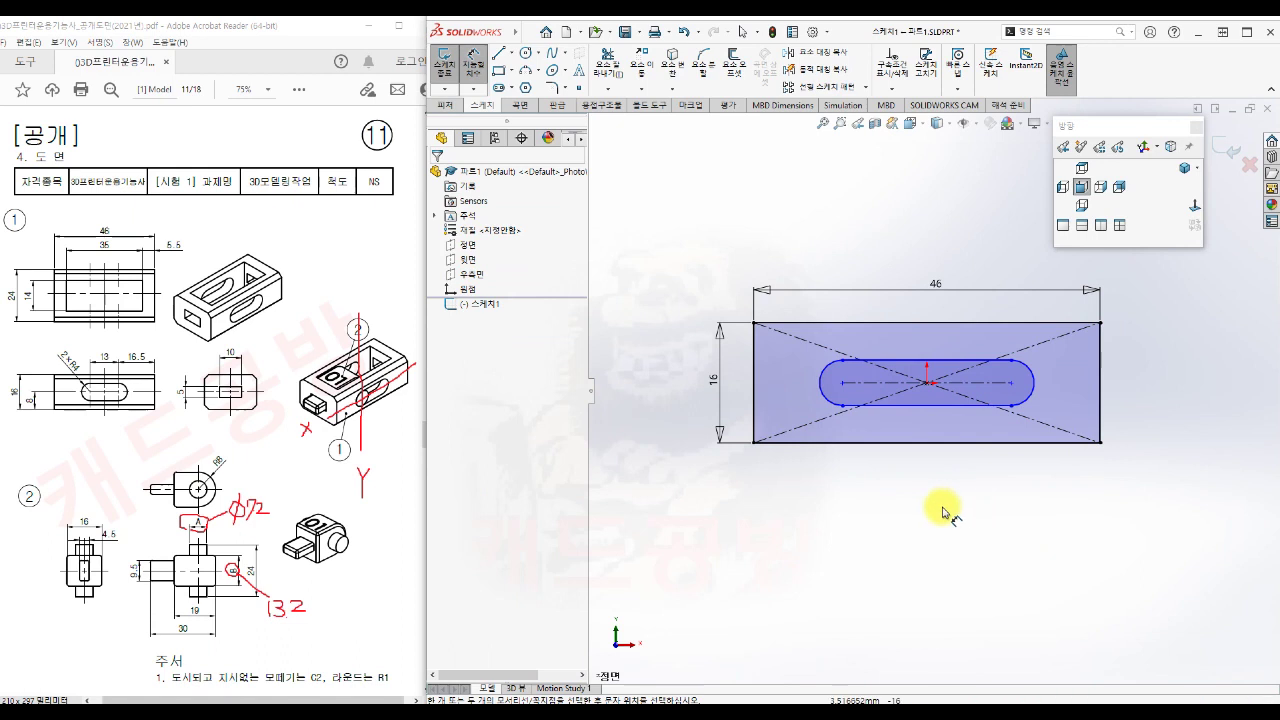
click(840, 382)
click(1011, 384)
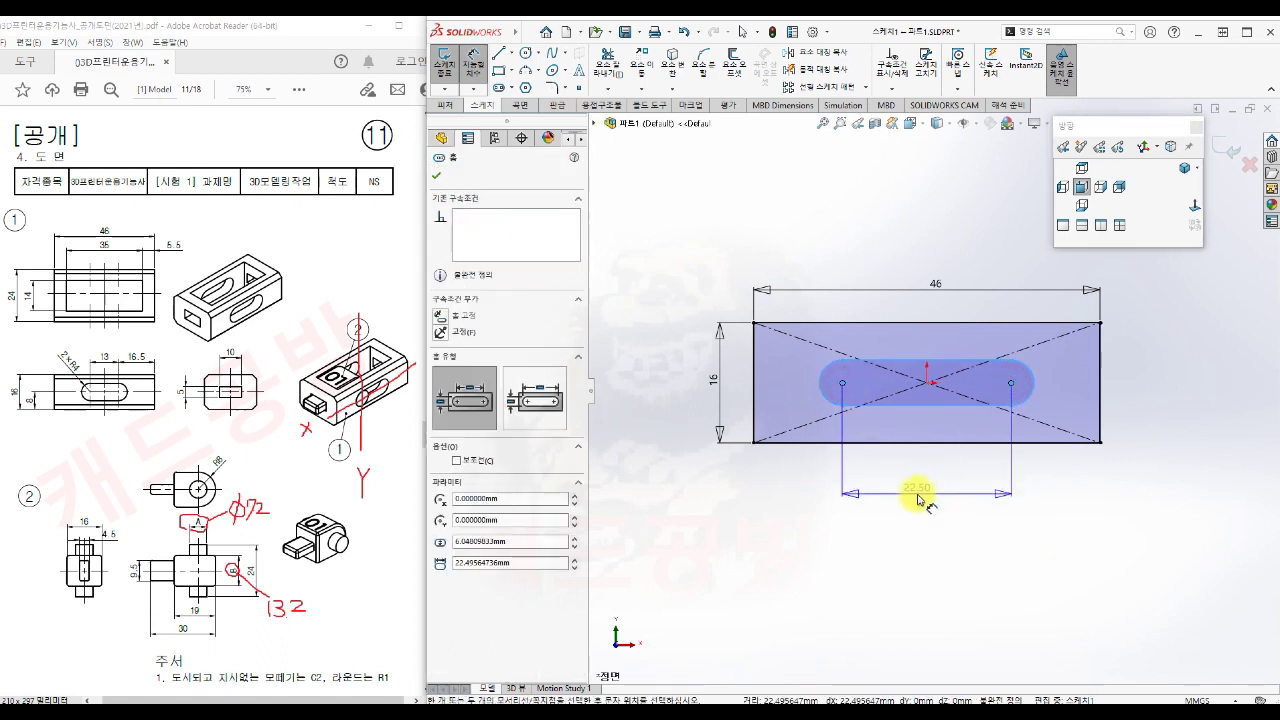
click(918, 496)
text(13)
key(Return)
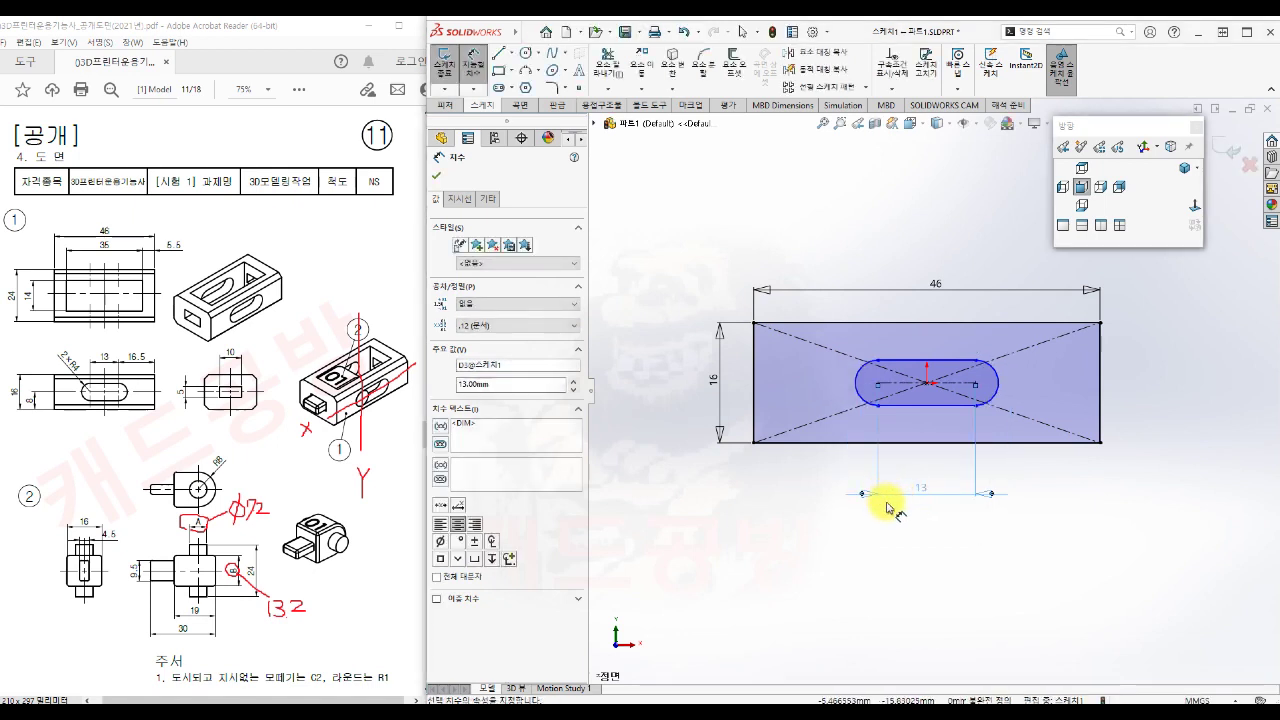
key(Escape)
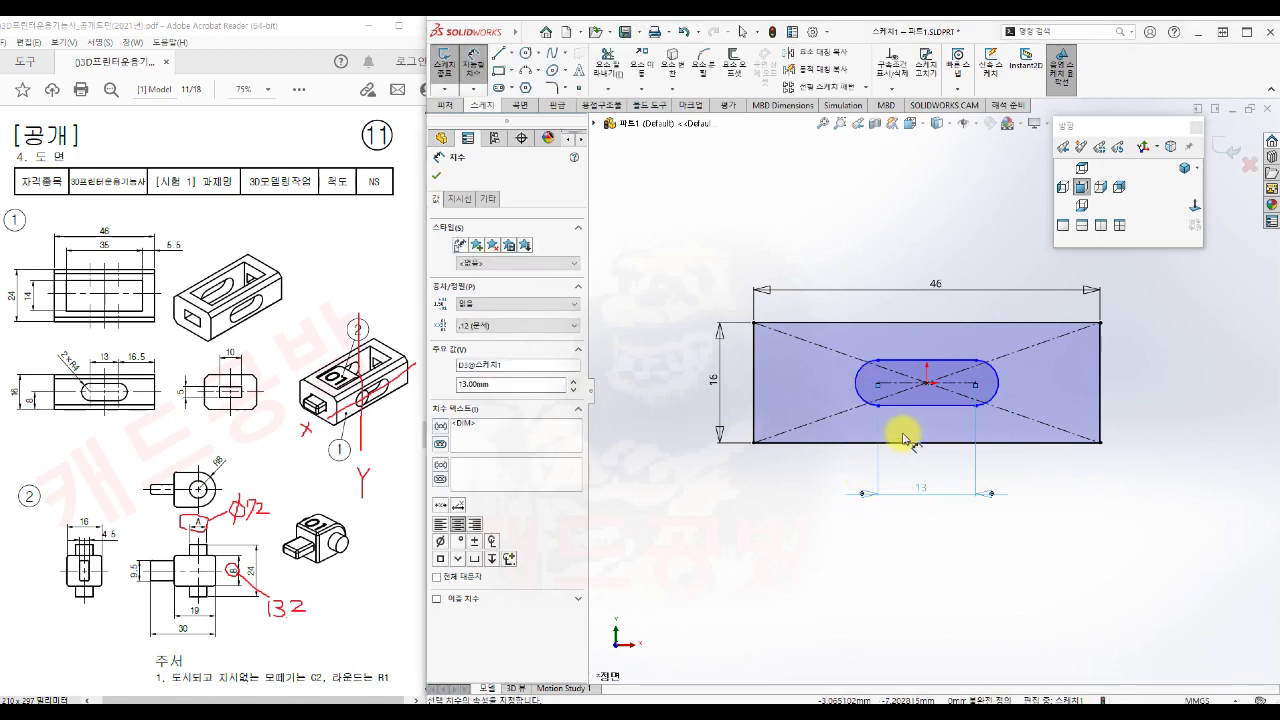
Dimension the slot's end arc with a 4 mm radius and close the sketch
click(852, 394)
click(800, 486)
text(4)
key(Return)
key(Escape)
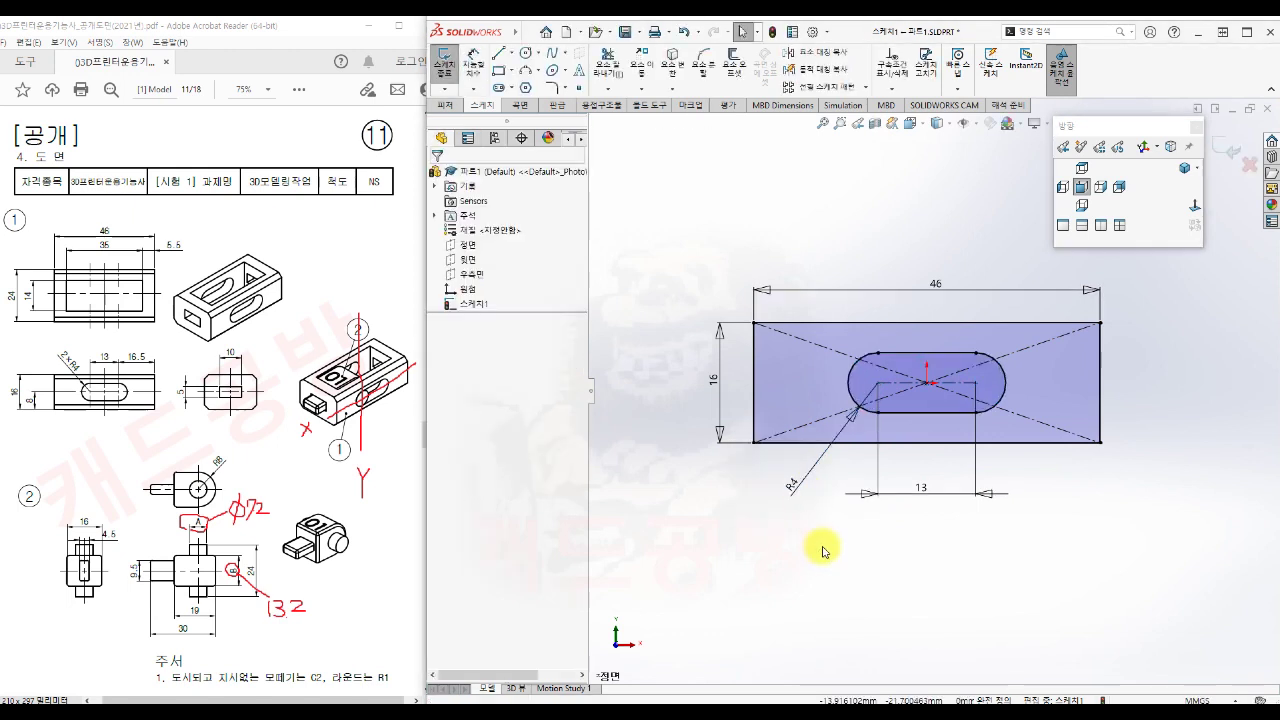
key(s)
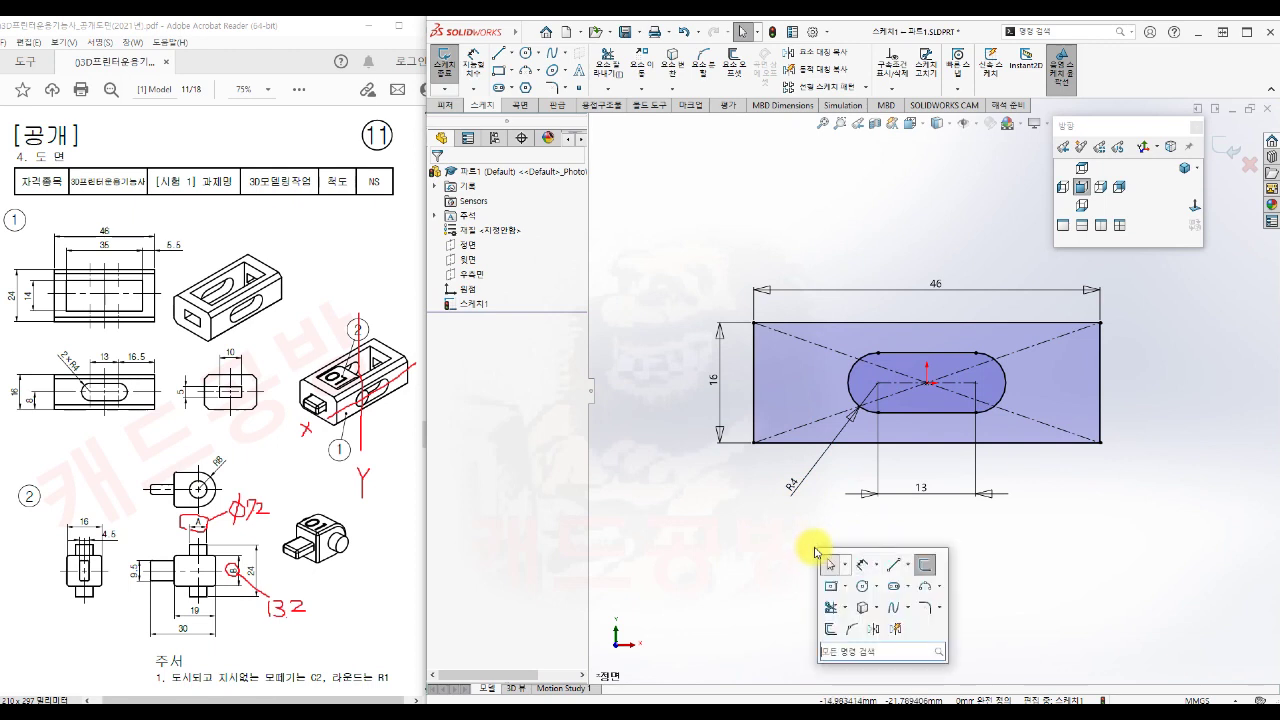
click(925, 565)
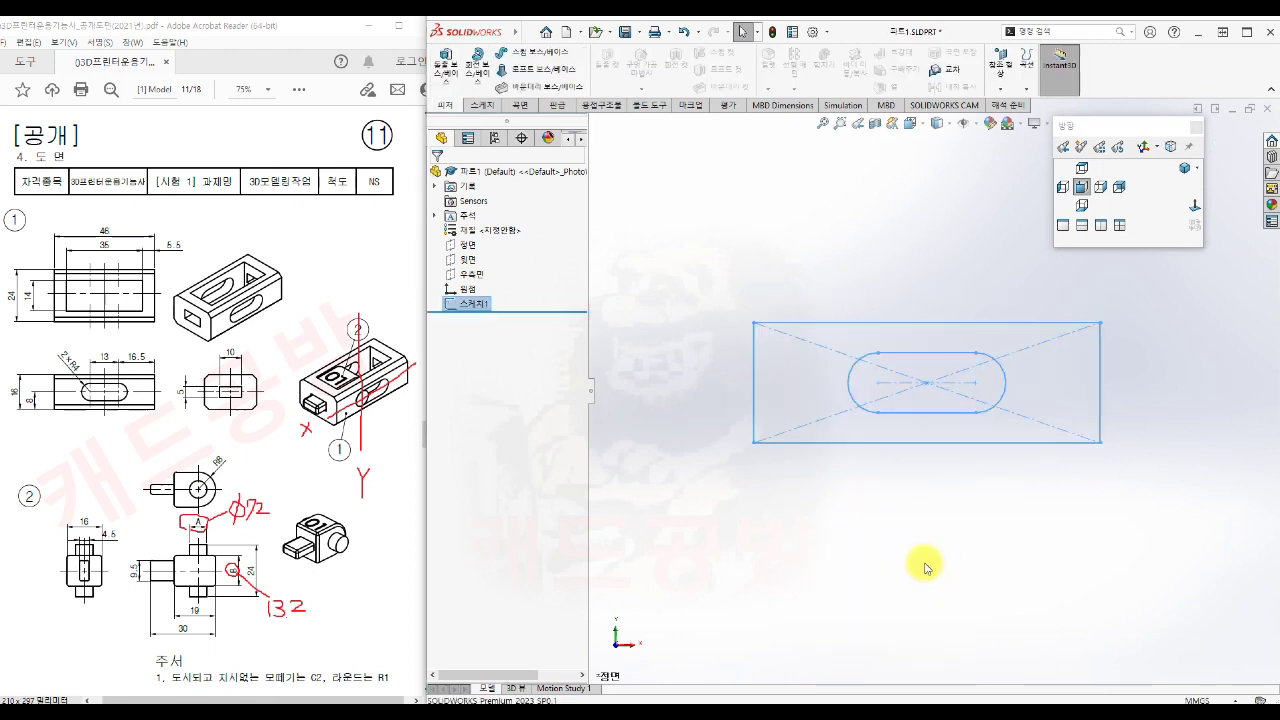
Extrude the slotted profile as a boss with a Mid Plane end condition and a total depth of 24 mm
key(s)
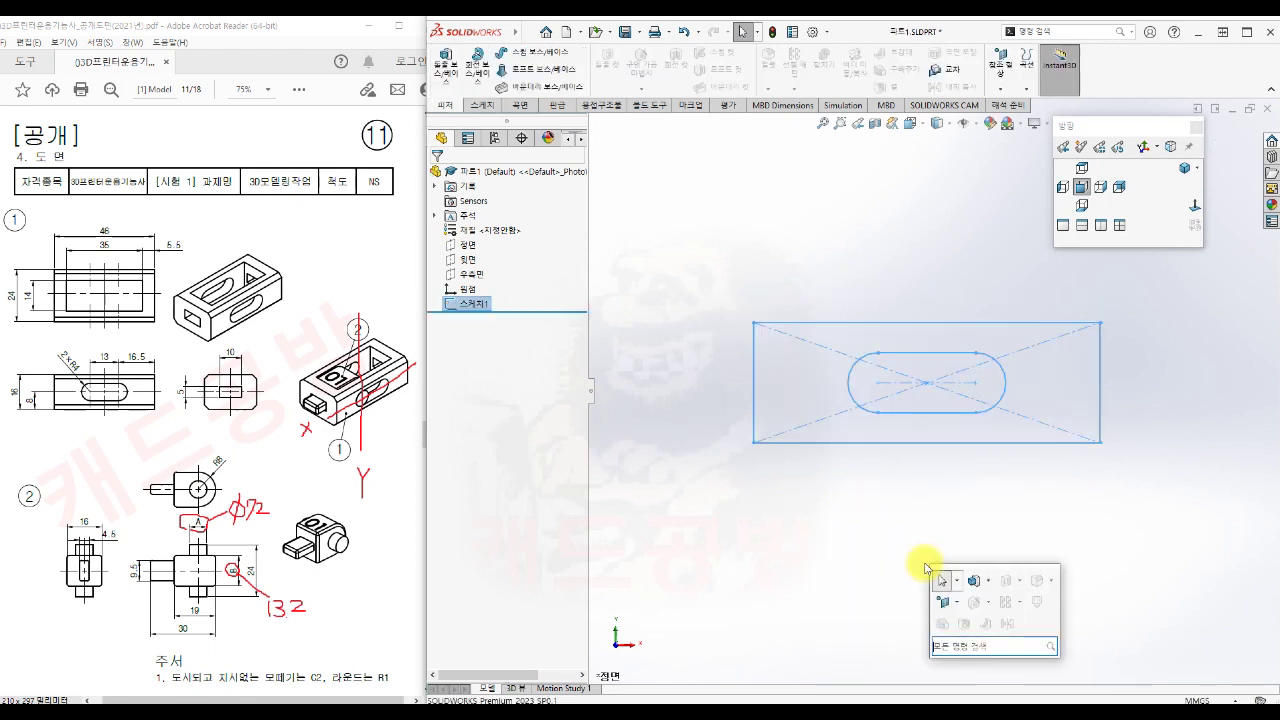
click(973, 583)
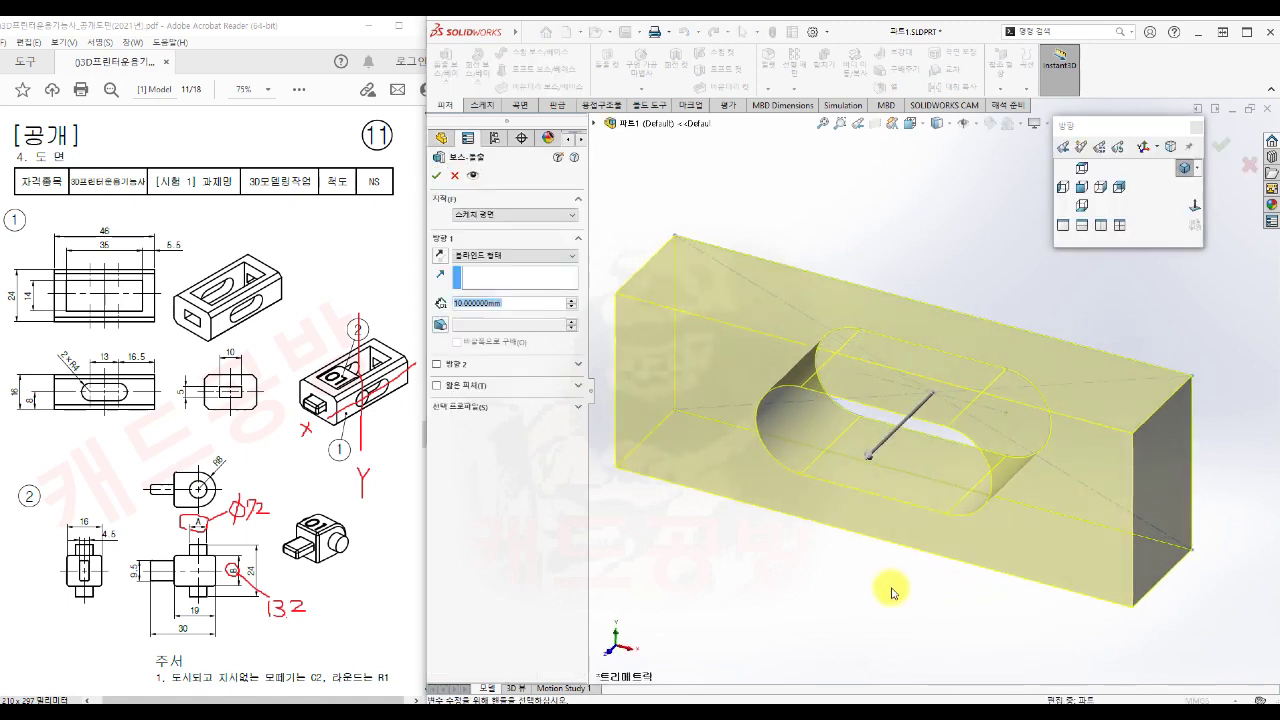
scroll(737, 523, up, 2)
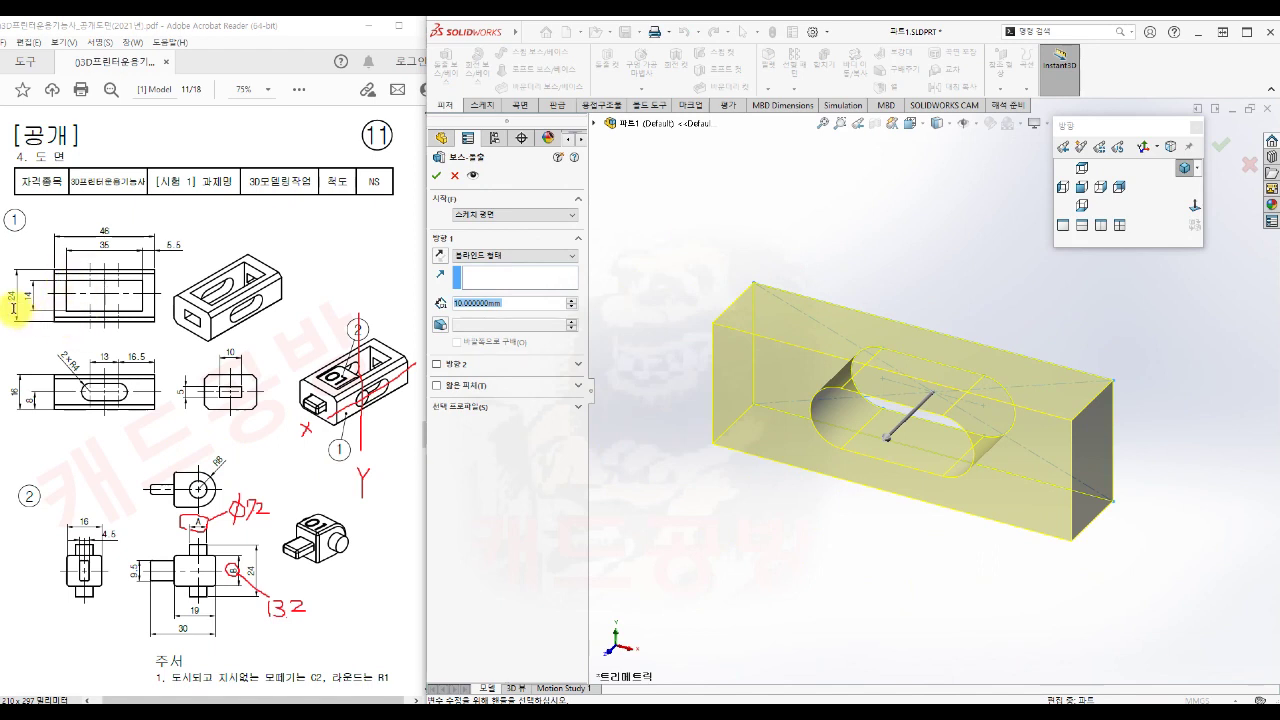
click(537, 257)
click(490, 311)
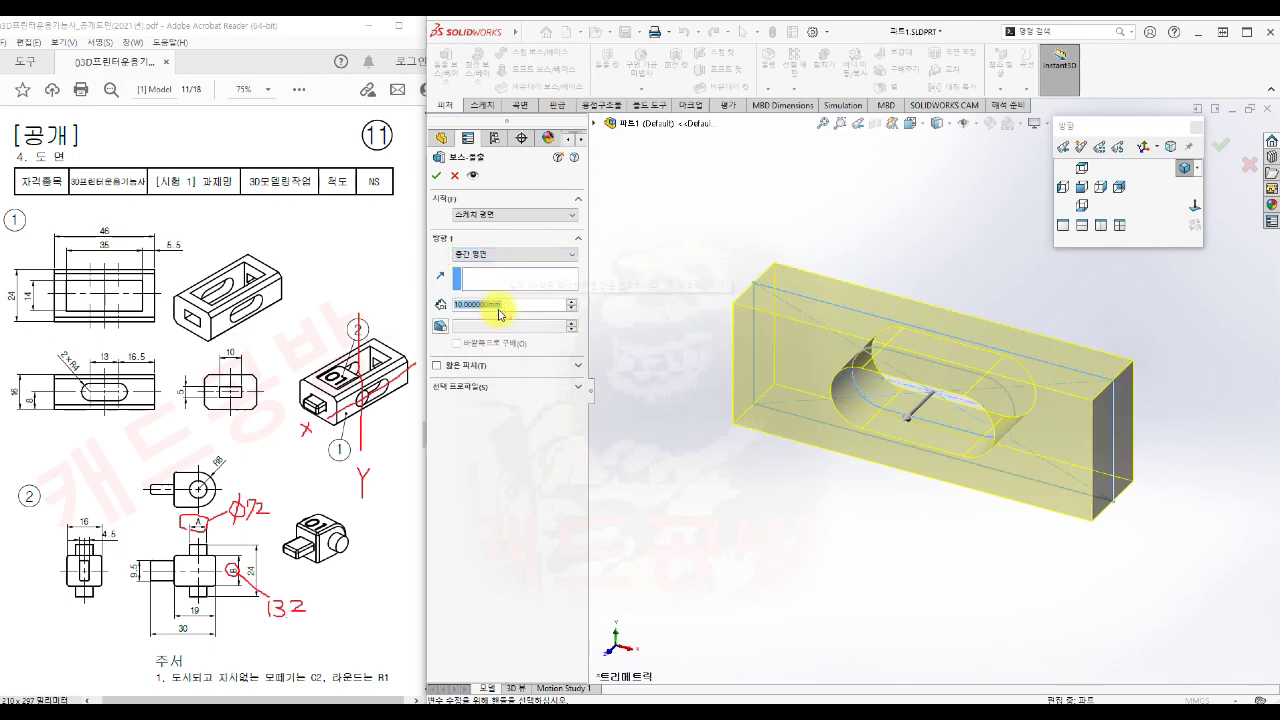
text(24)
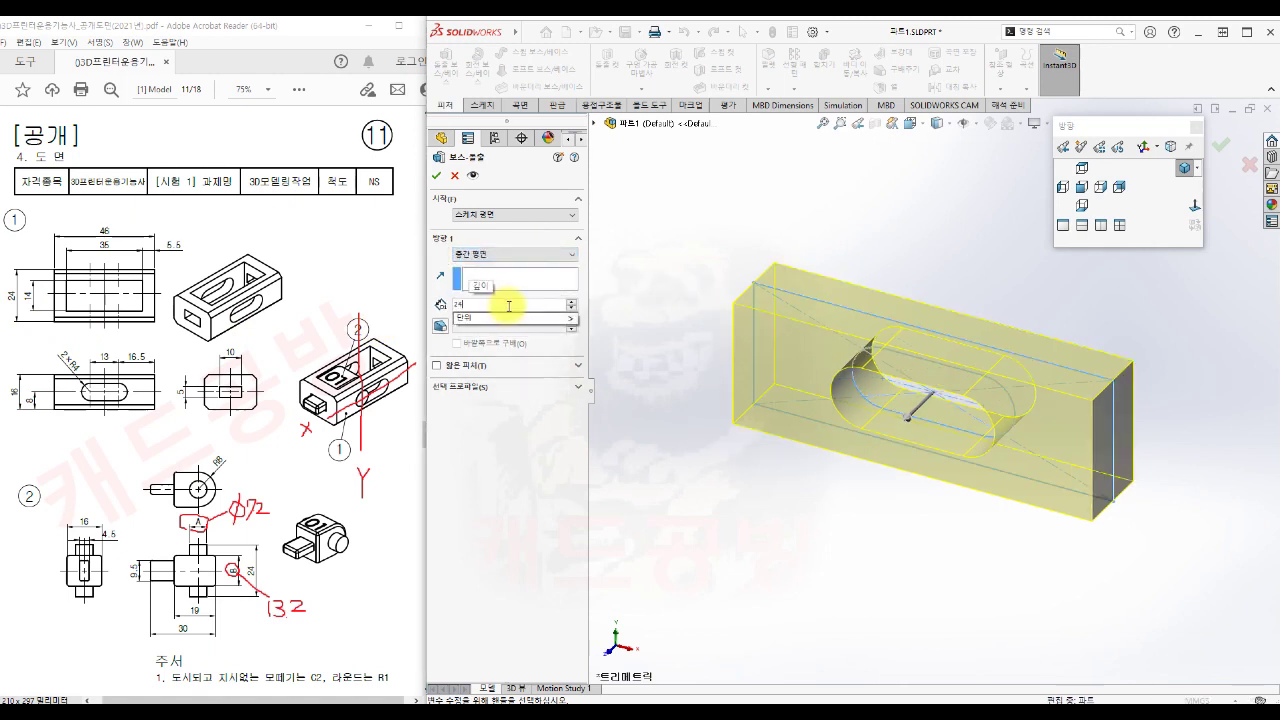
click(649, 486)
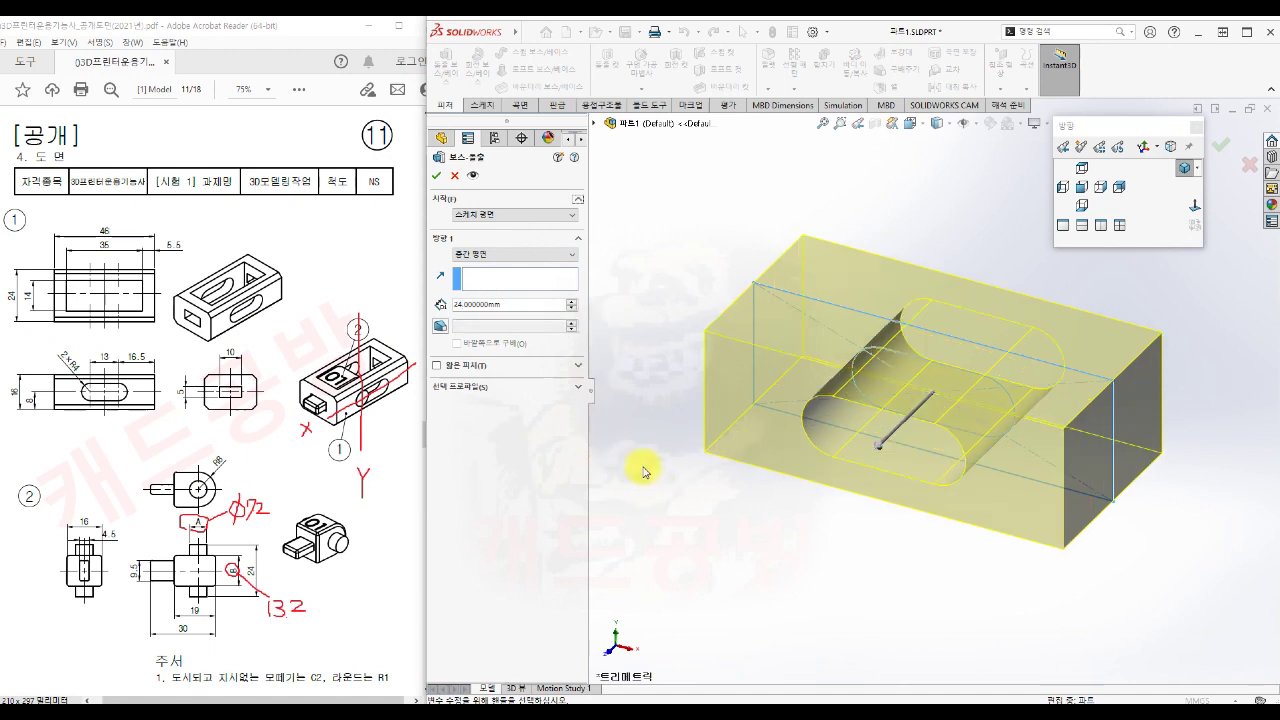
click(436, 176)
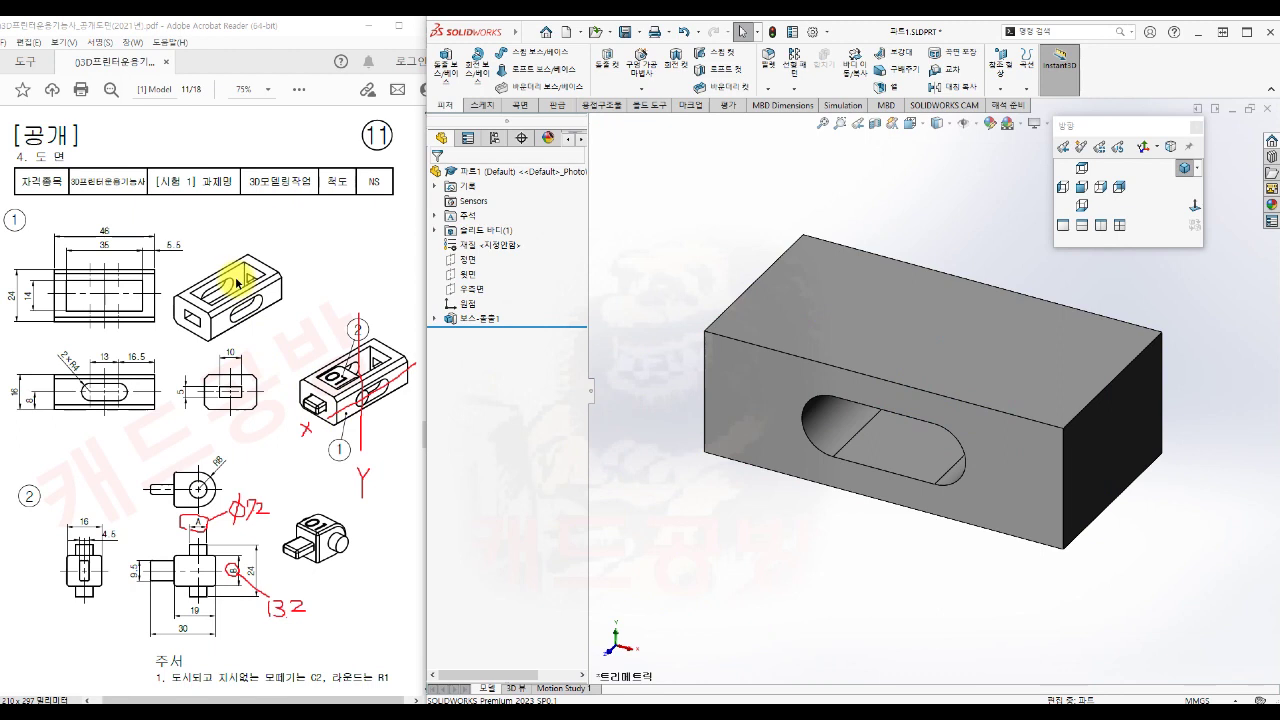
Start a sketch on the block's top face
click(926, 353)
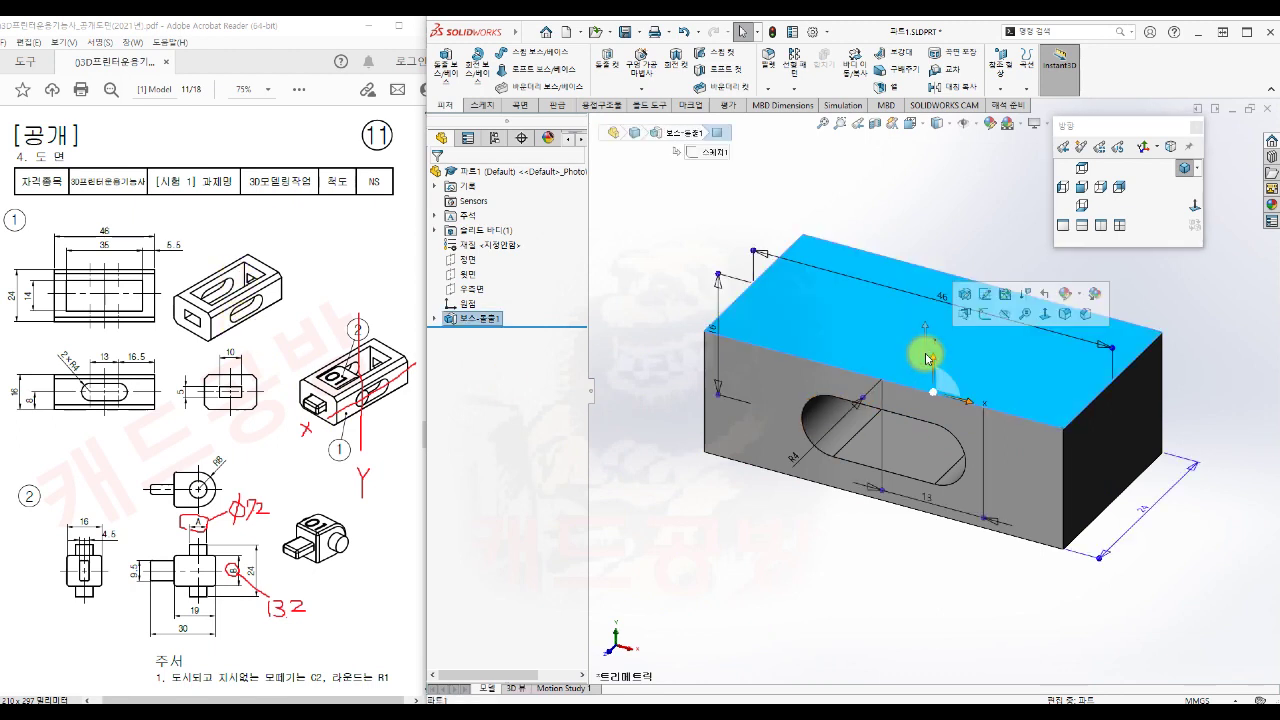
click(985, 318)
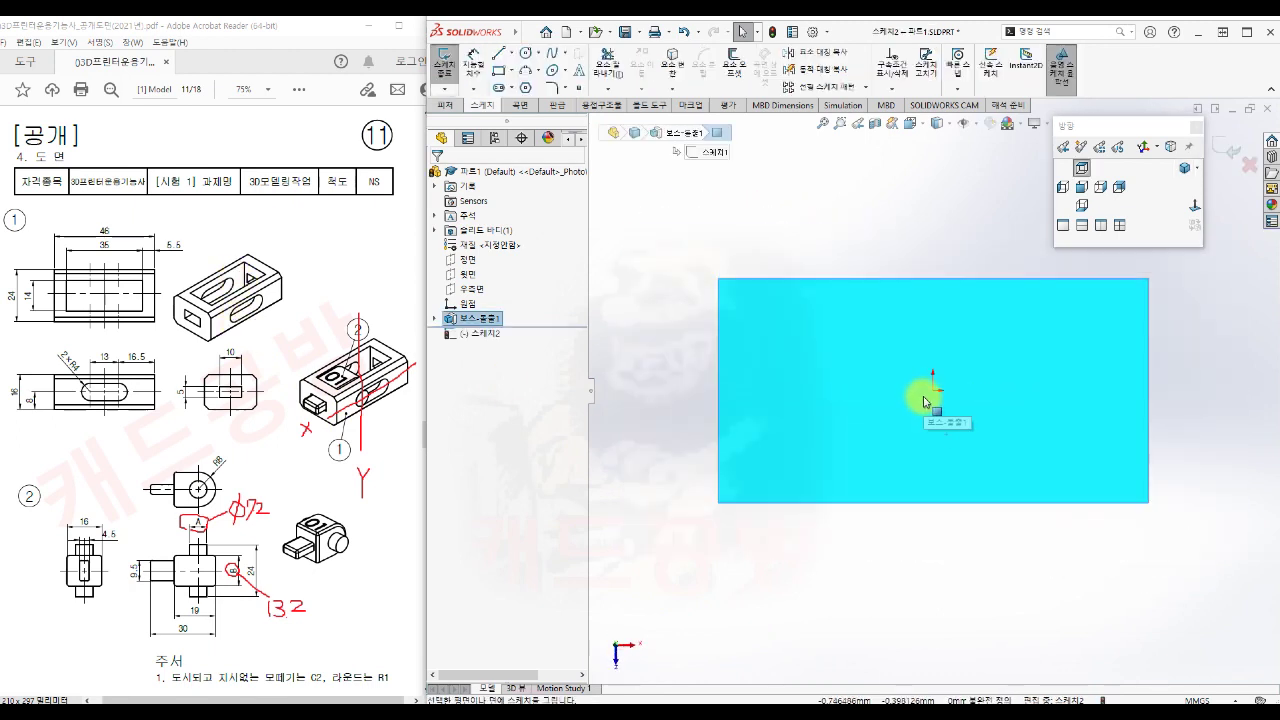
click(910, 549)
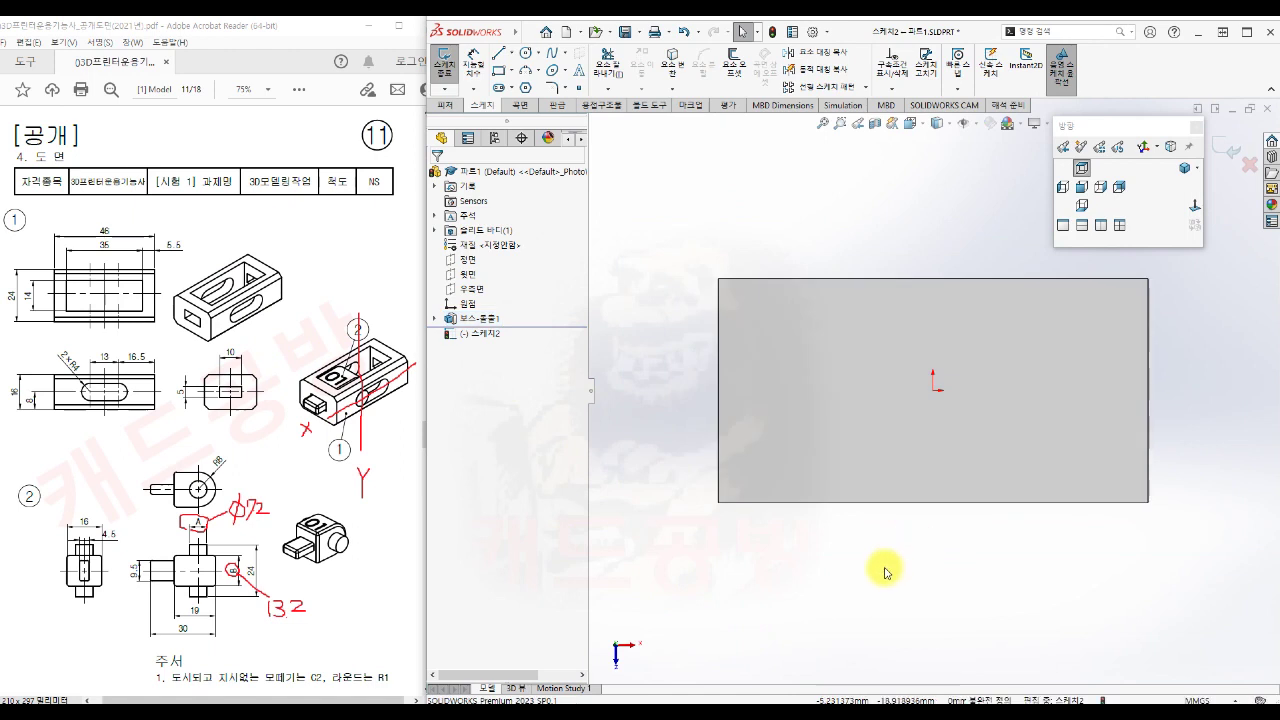
Draw a centre rectangle at the origin, 14 mm high and 35 mm wide, and close the sketch
key(s)
click(903, 607)
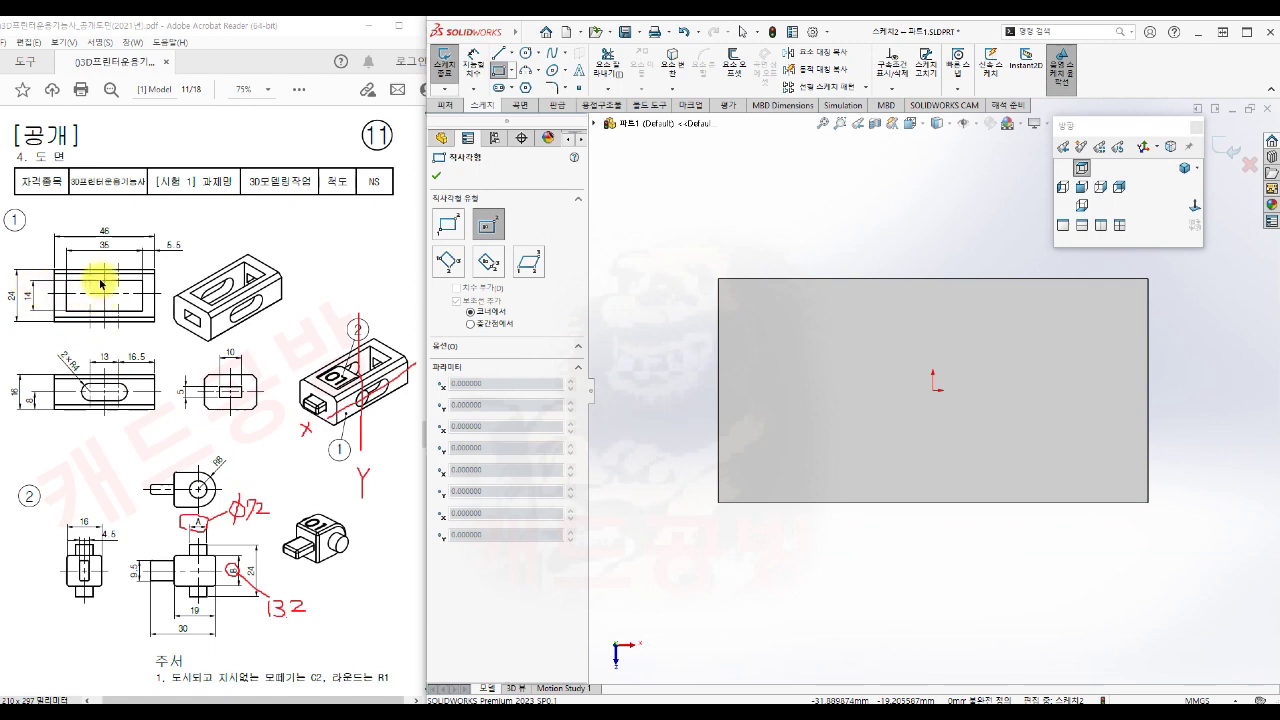
click(933, 387)
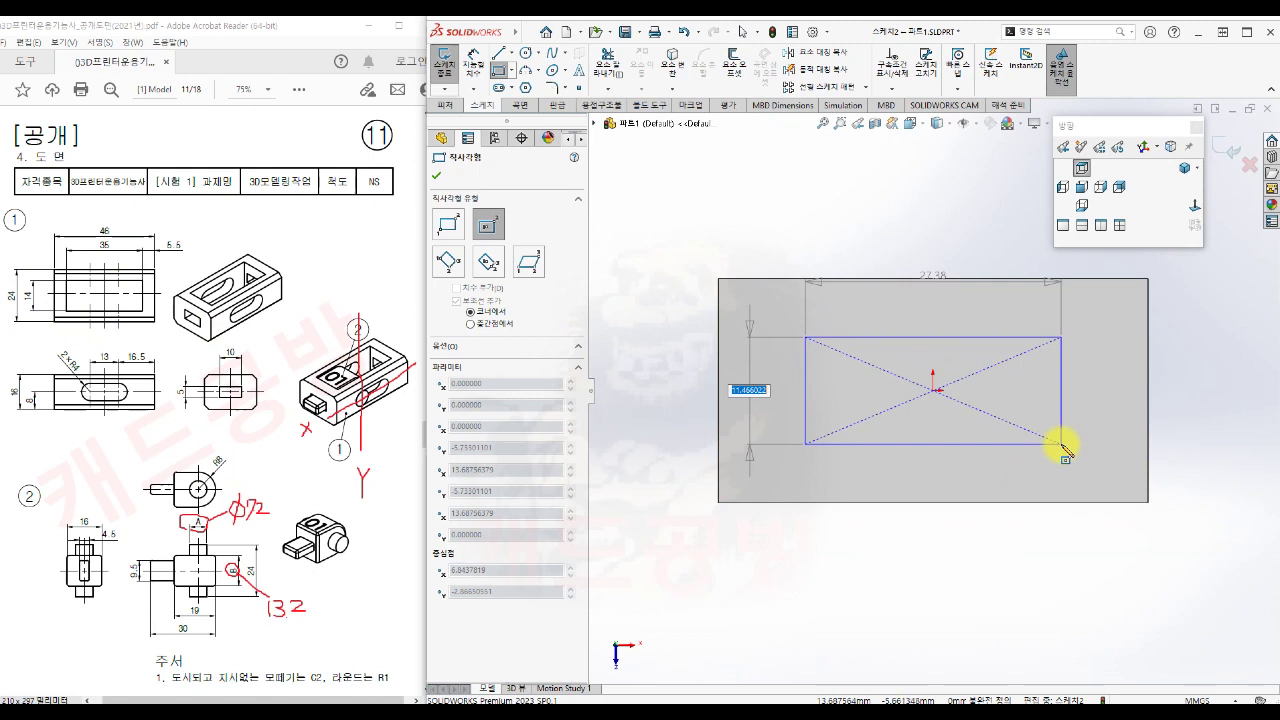
text(14)
key(Tab)
text(35)
key(Return)
key(Escape)
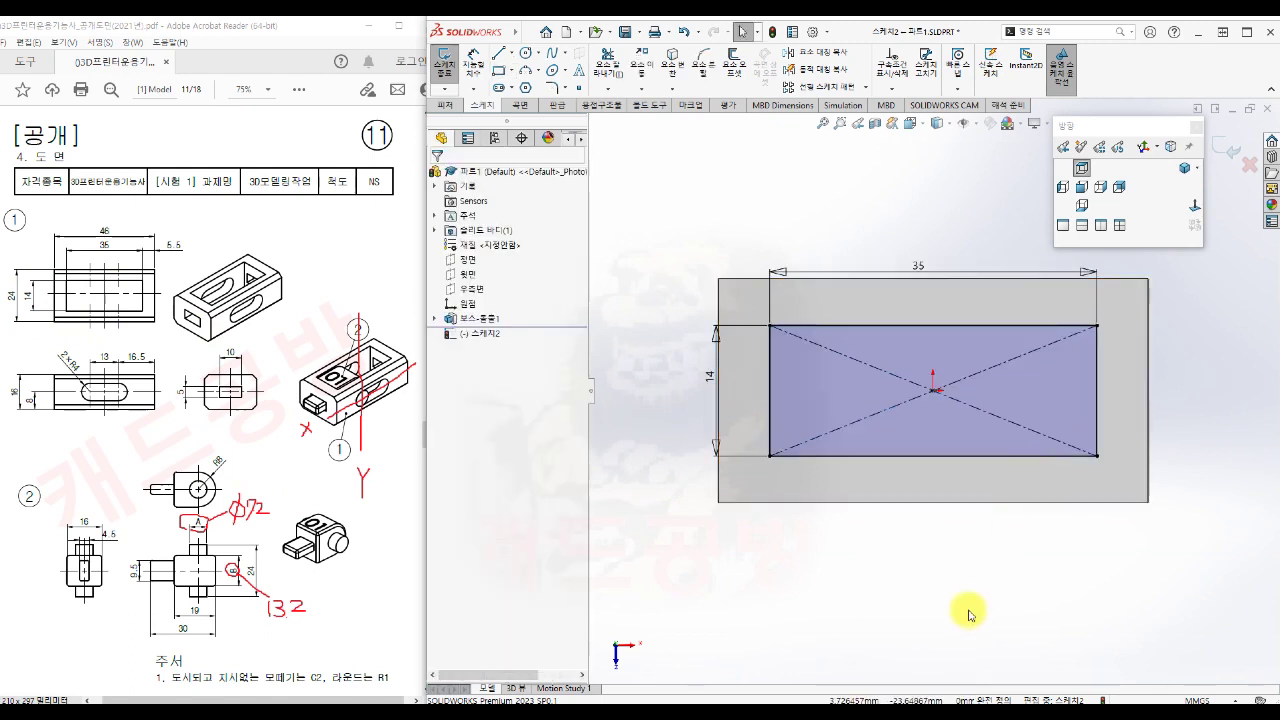
key(s)
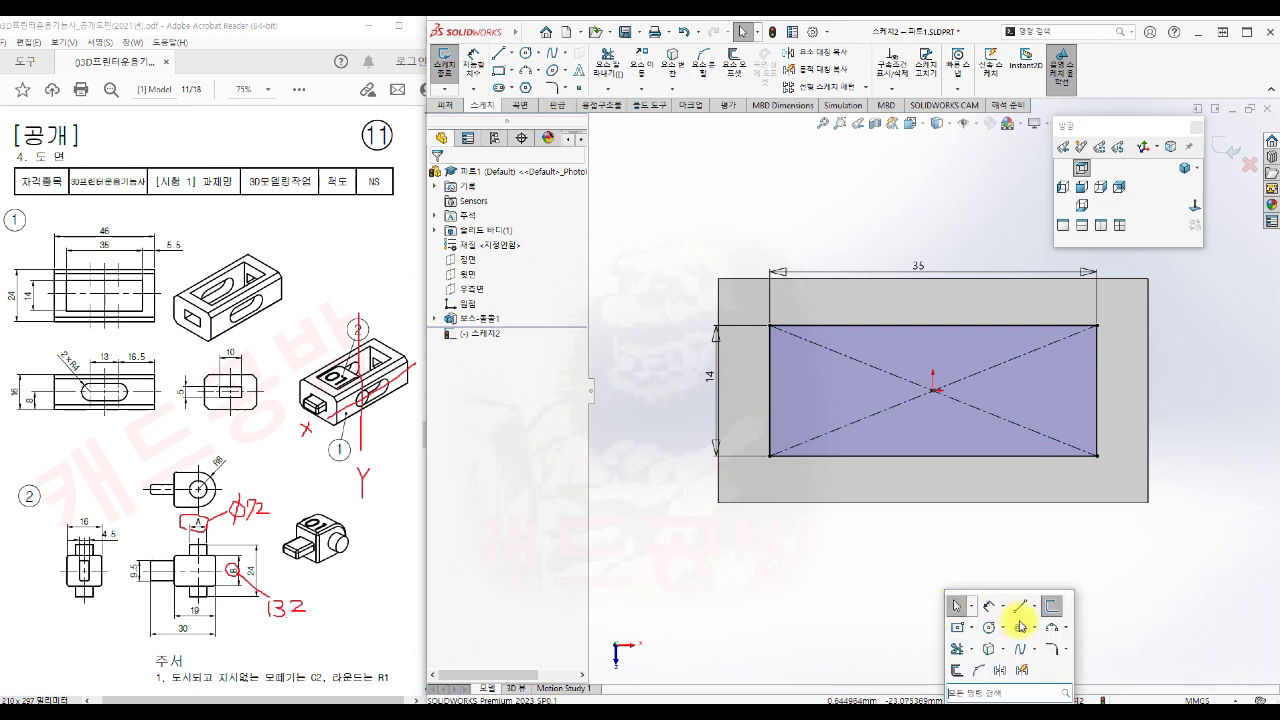
click(1050, 606)
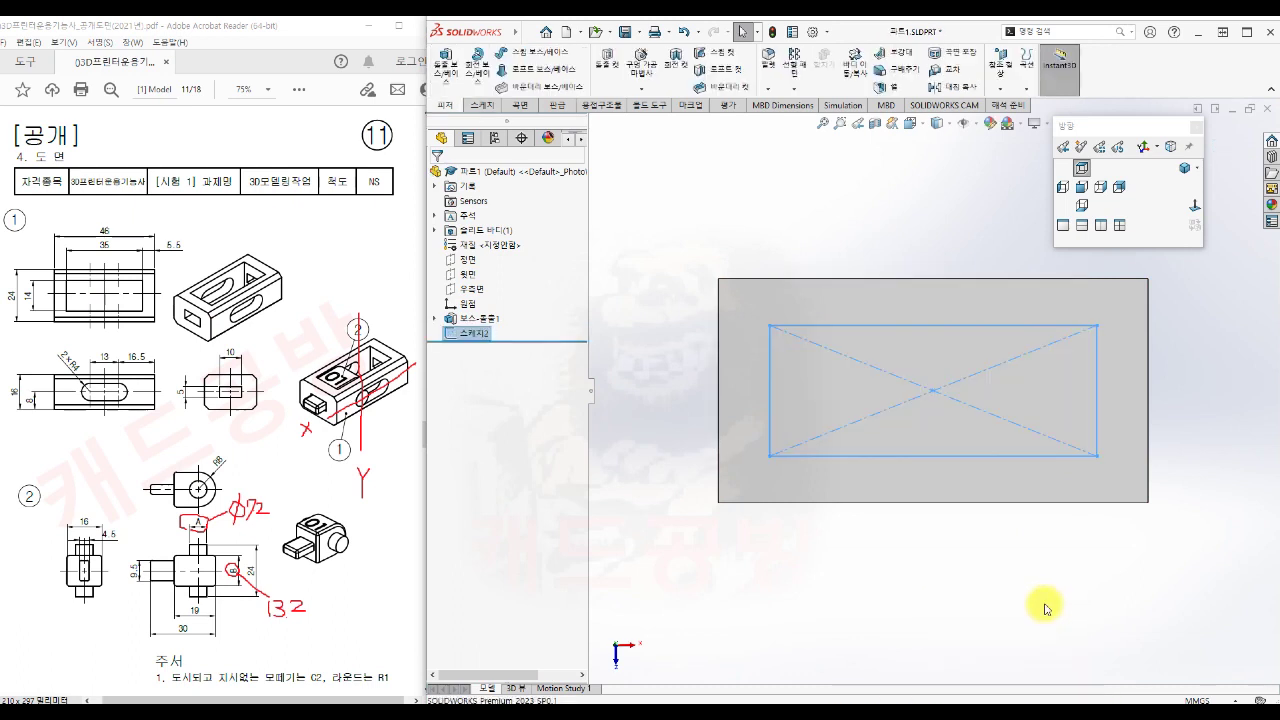
Cut the 35 by 14 mm rectangle through the block with an Extruded Cut set to Through All
key(s)
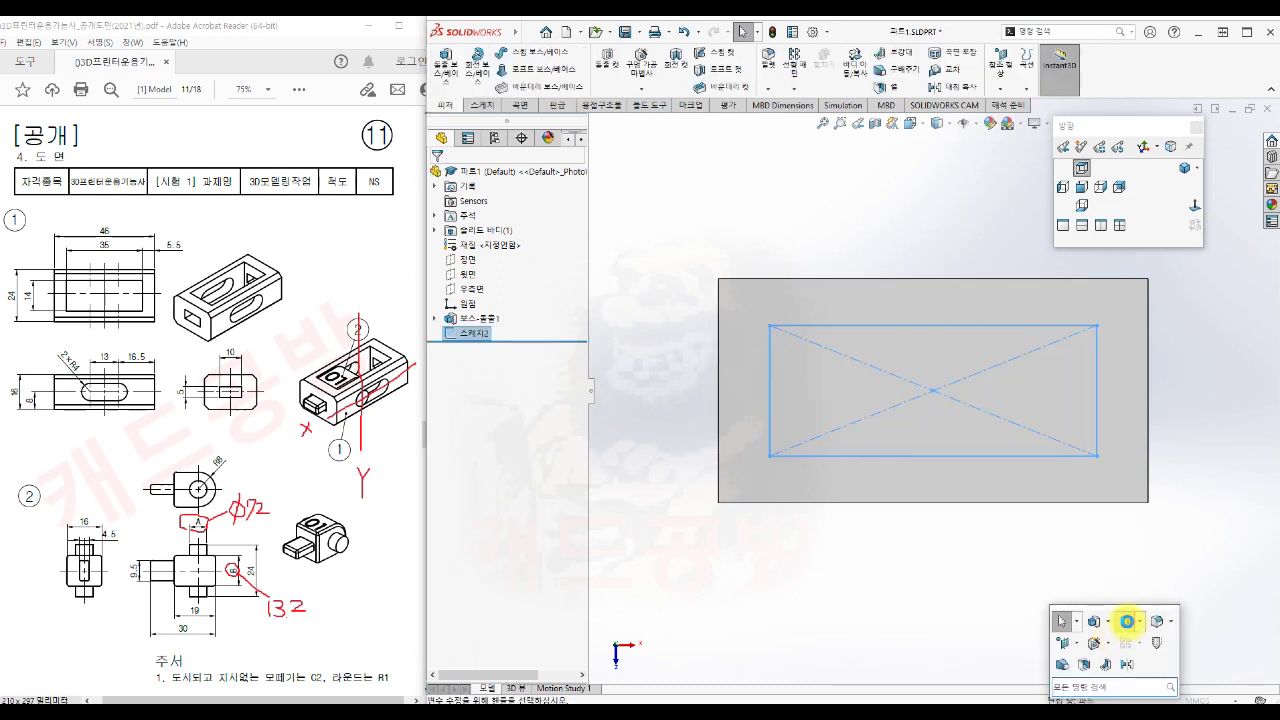
click(1128, 624)
click(1185, 168)
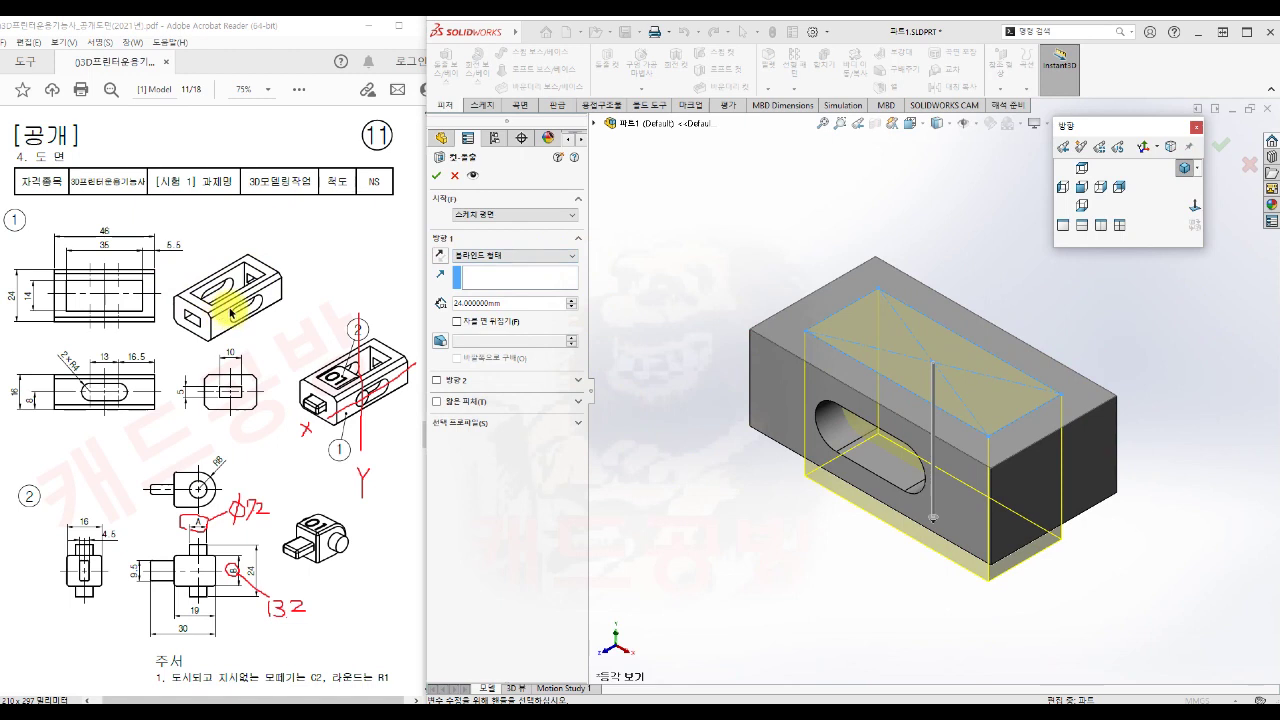
click(530, 256)
click(523, 280)
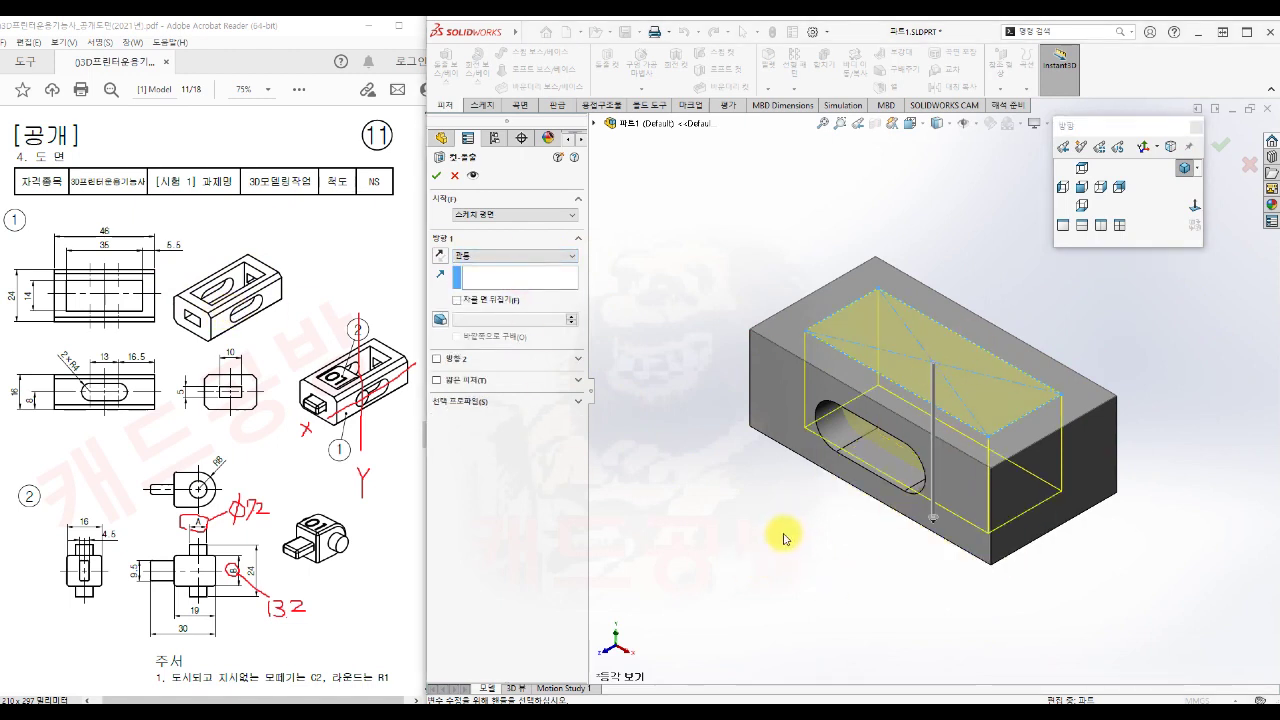
click(436, 175)
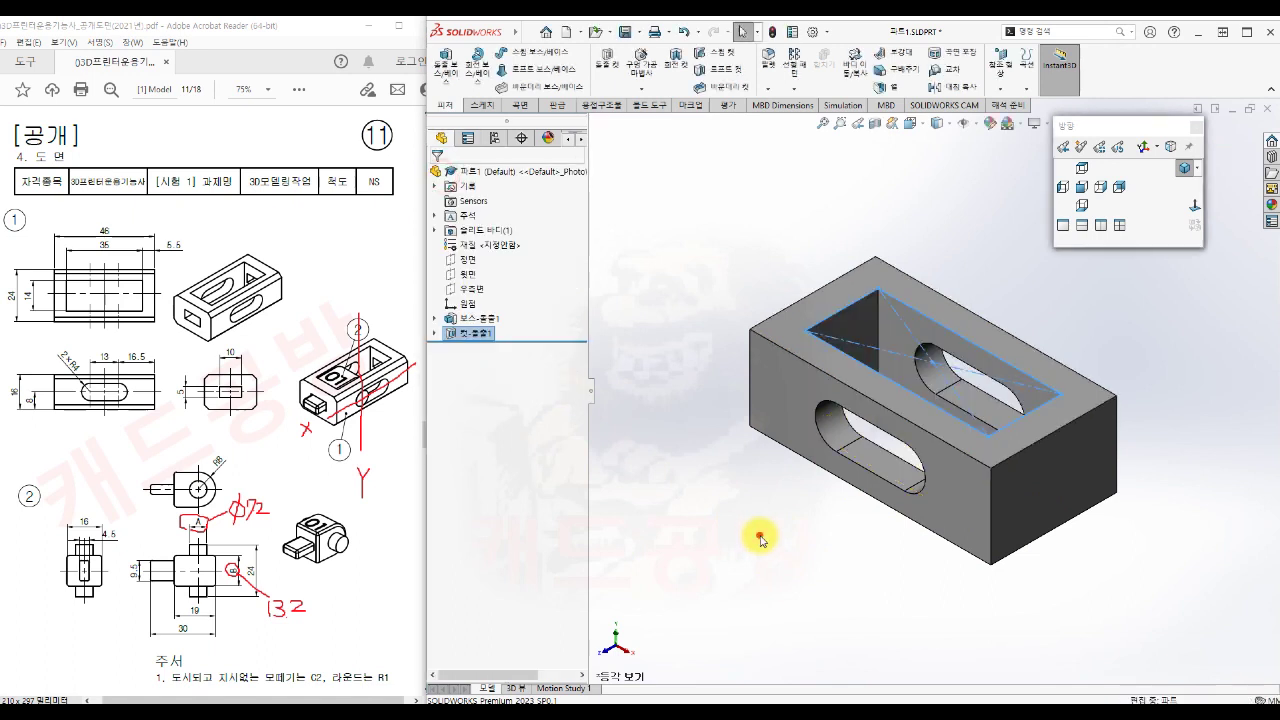
click(760, 540)
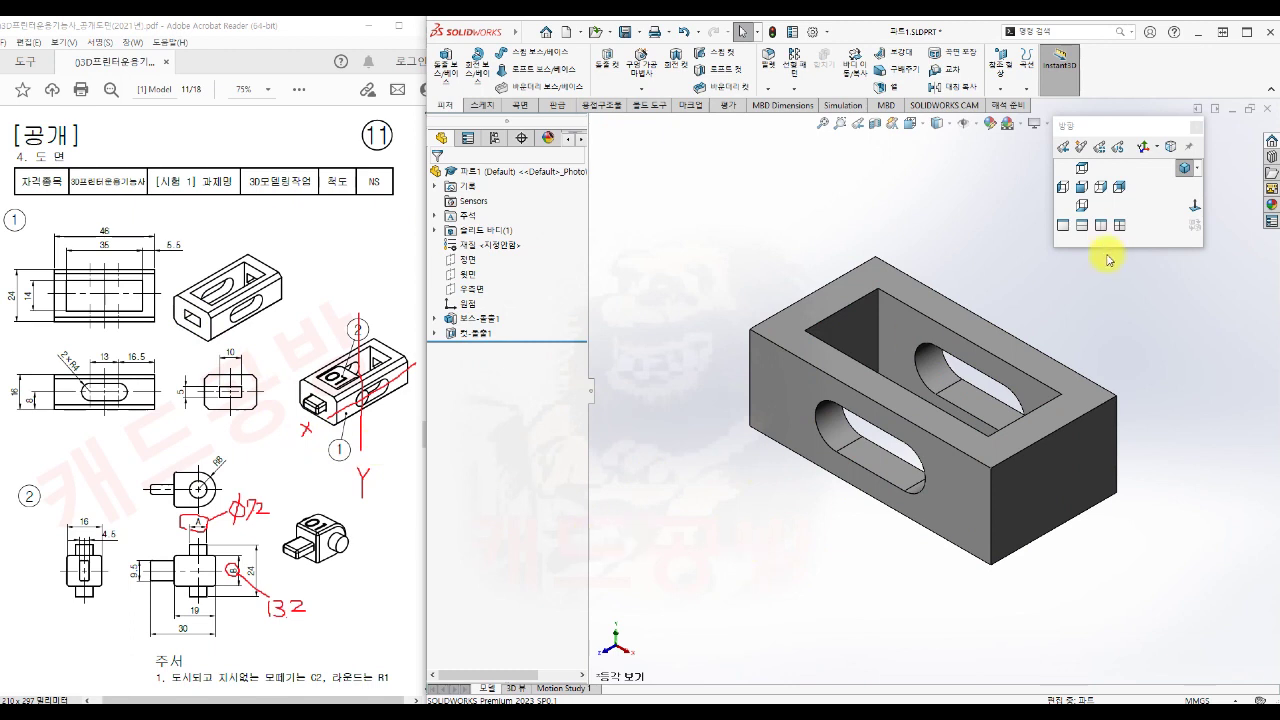
Start a sketch on the block's end face on the negative X side
middle_drag(920, 591, 858, 480)
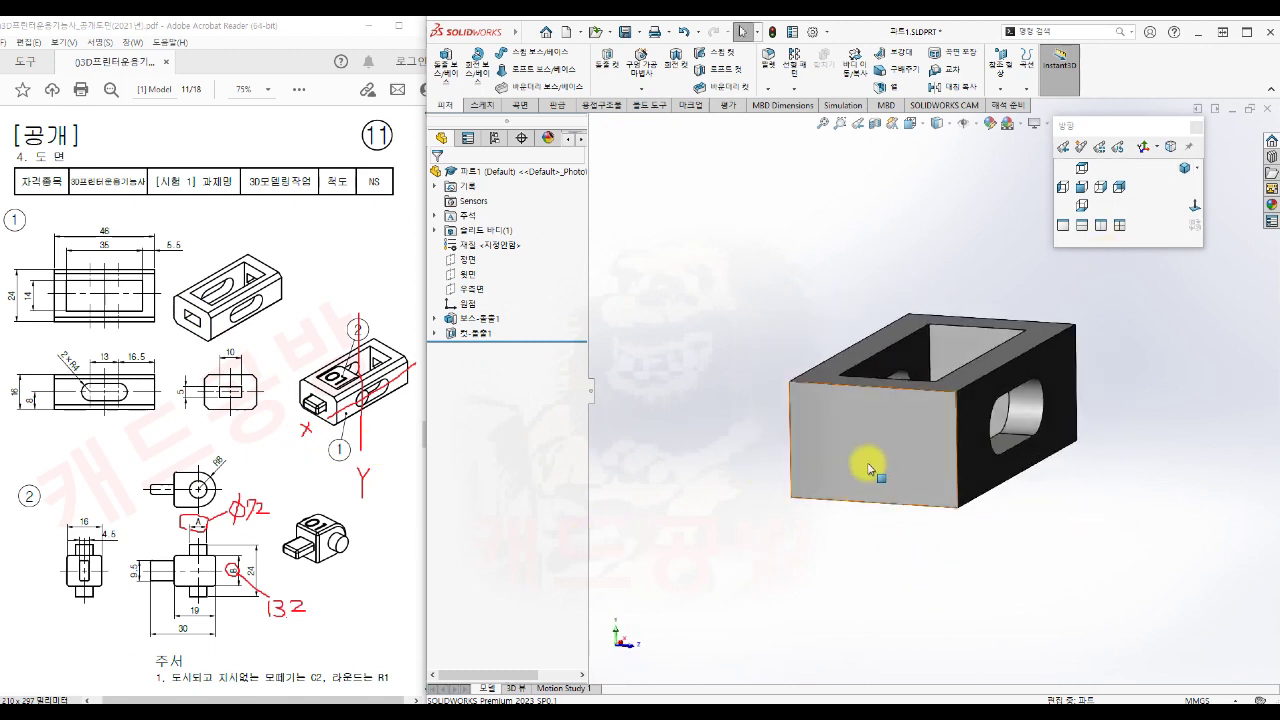
click(858, 480)
click(936, 421)
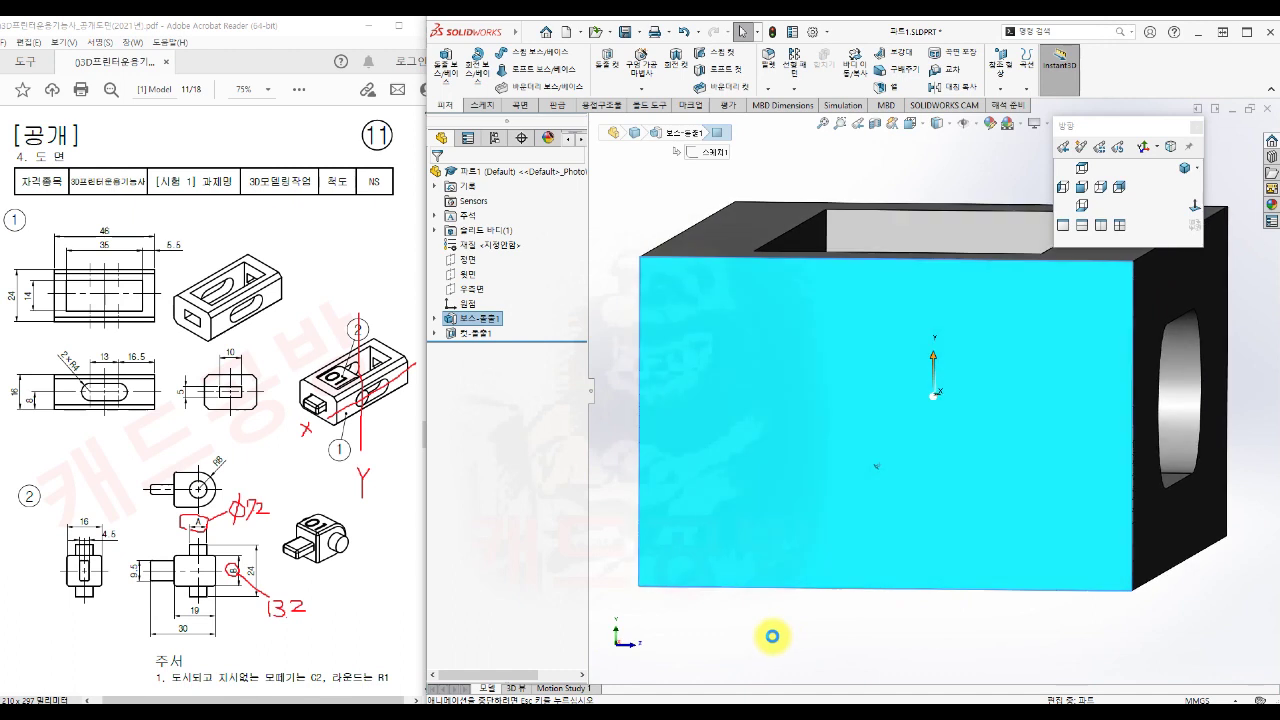
click(905, 617)
Draw a centre rectangle at the origin, 5 mm high and 10 mm wide, and close the sketch
key(s)
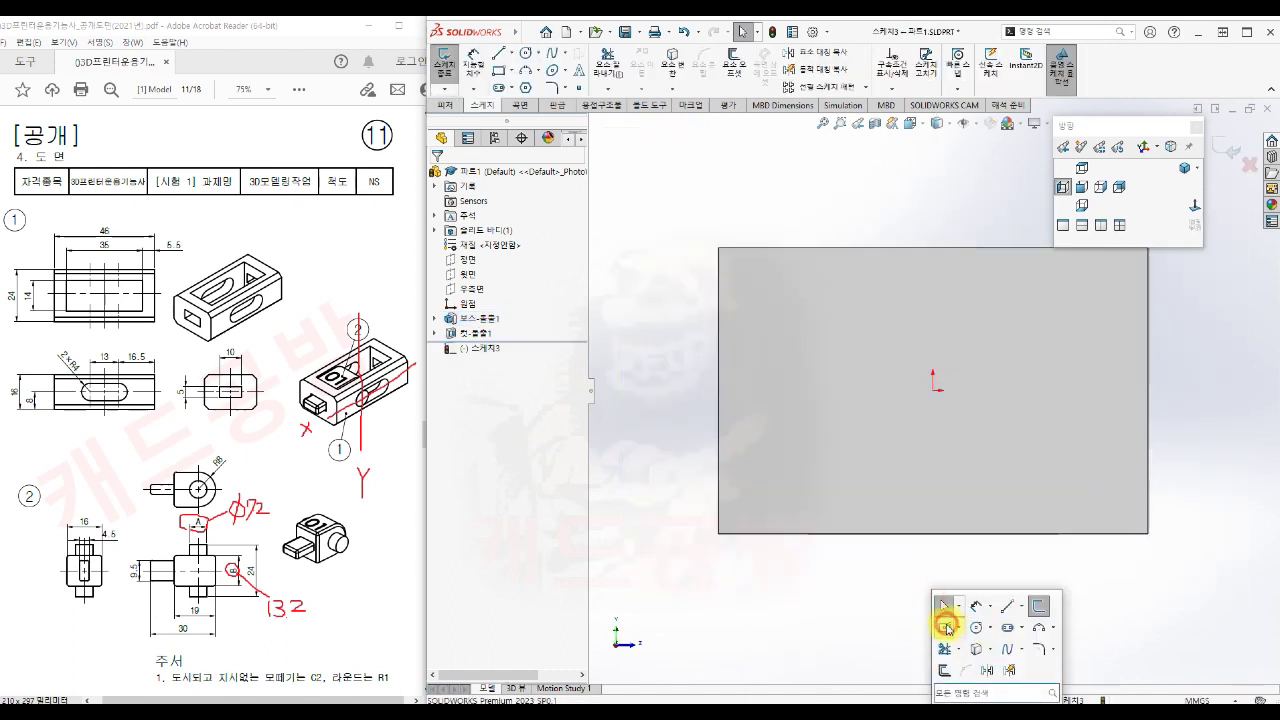
click(946, 628)
click(933, 389)
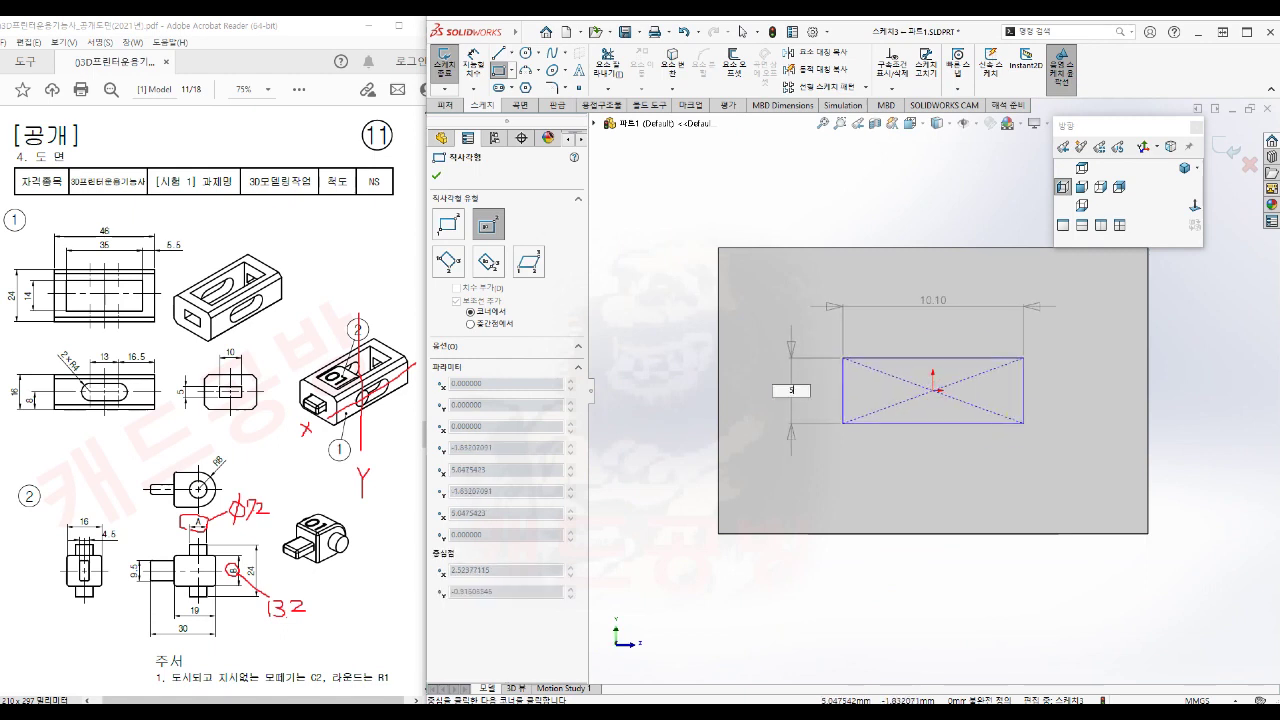
key(Return)
text(10)
key(Return)
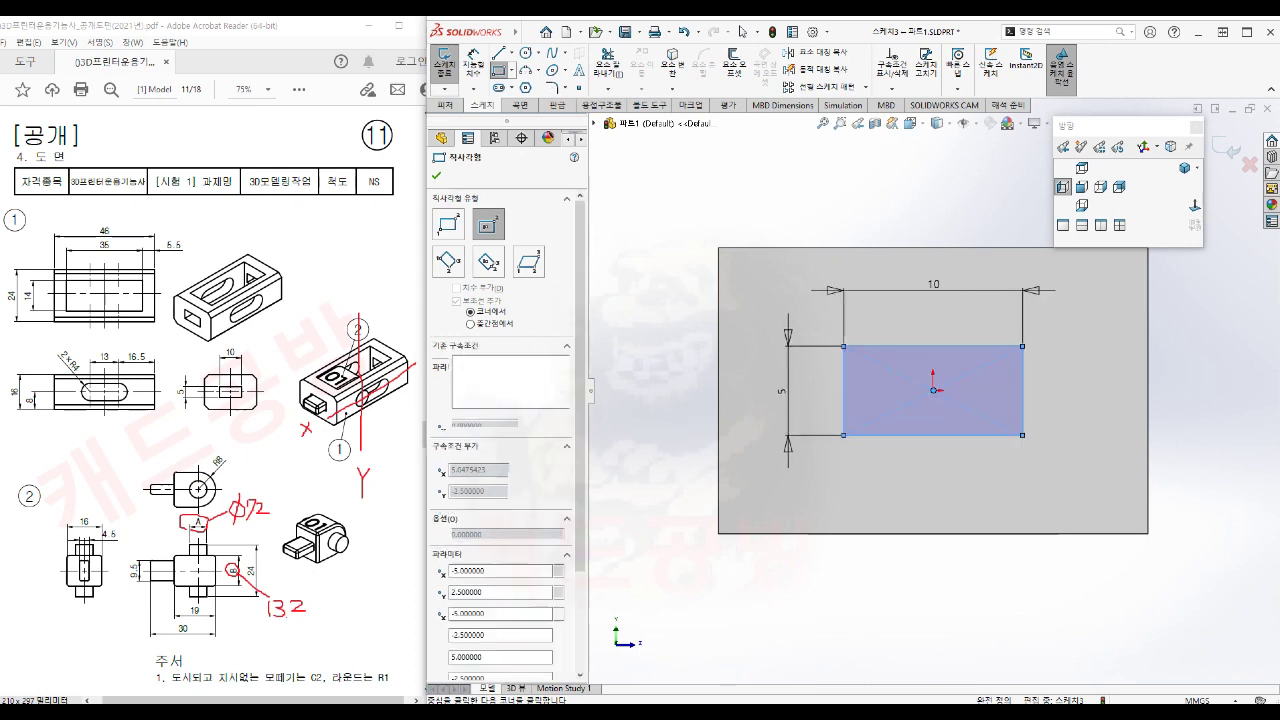
key(Escape)
key(f)
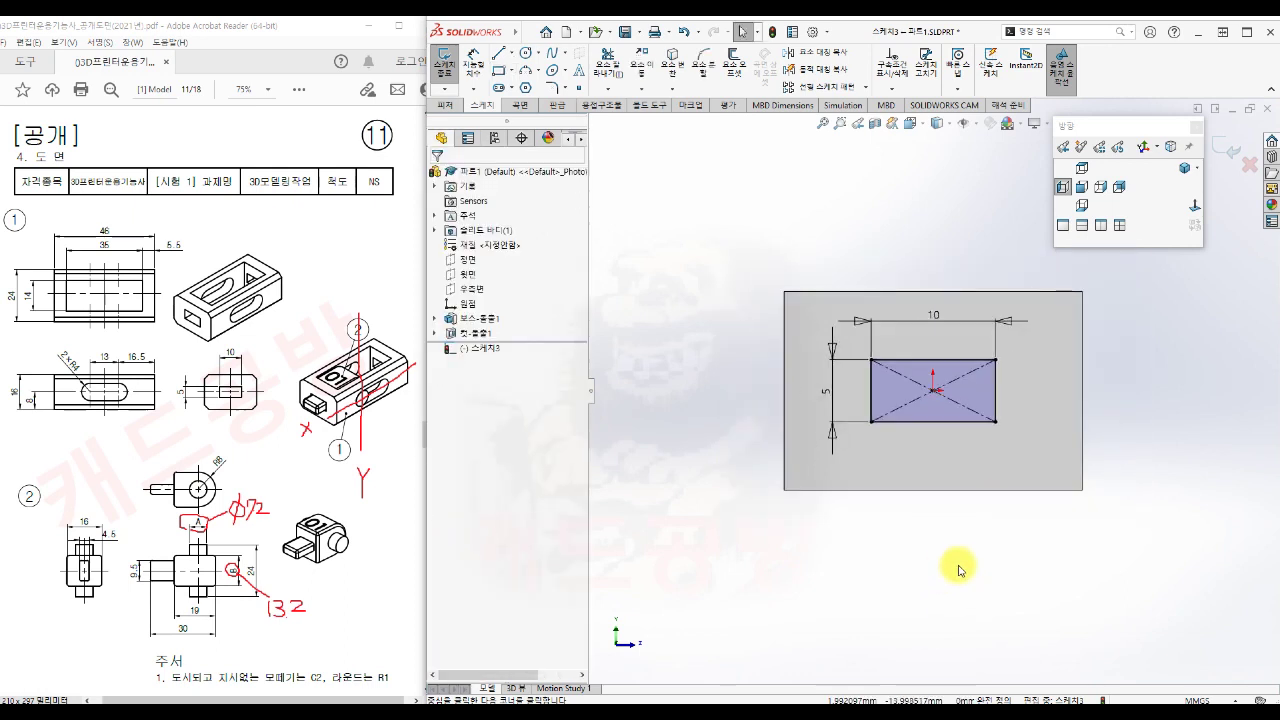
key(s)
click(1075, 589)
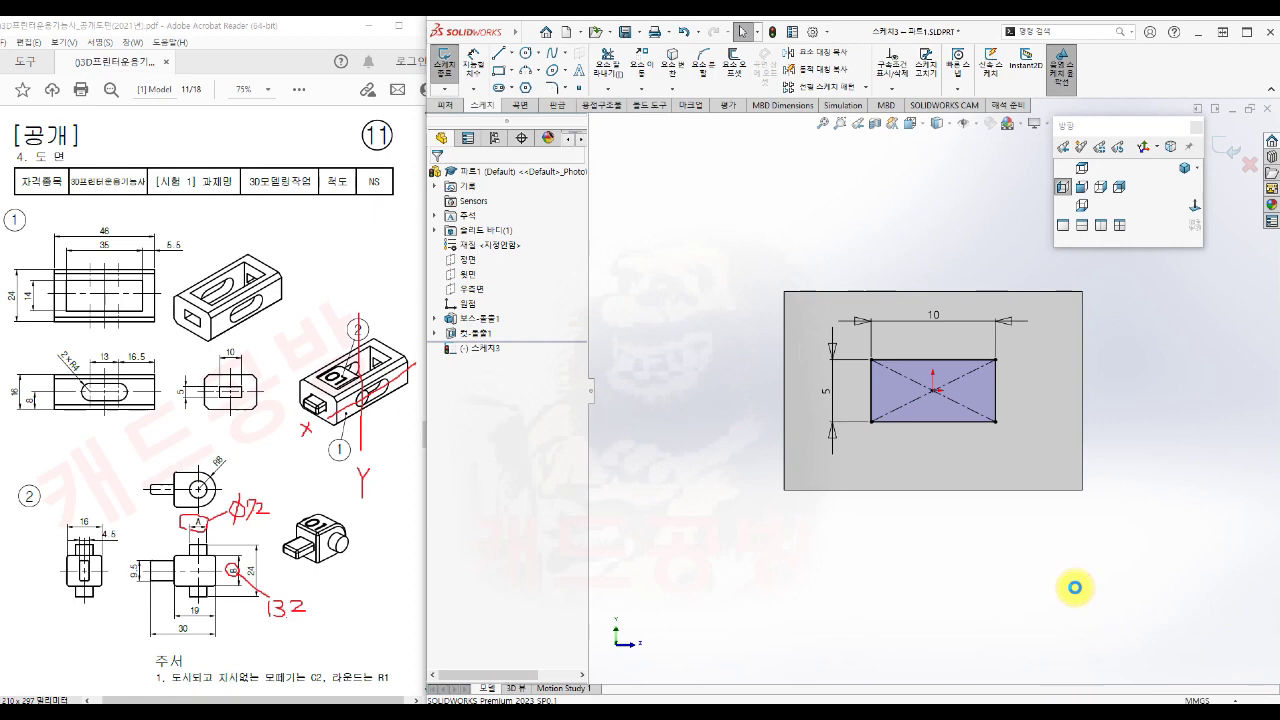
Cut the 10 by 5 mm rectangle through the block's end walls with an Extruded Cut set to Through All
key(s)
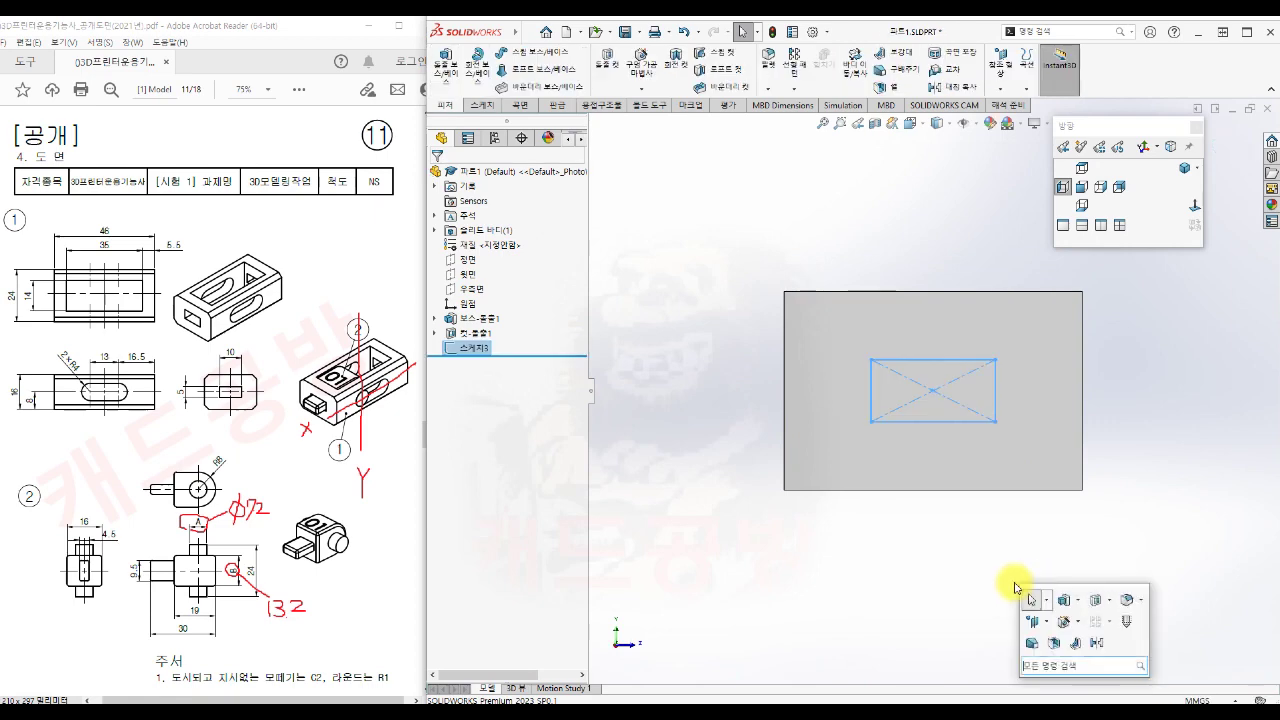
click(1096, 603)
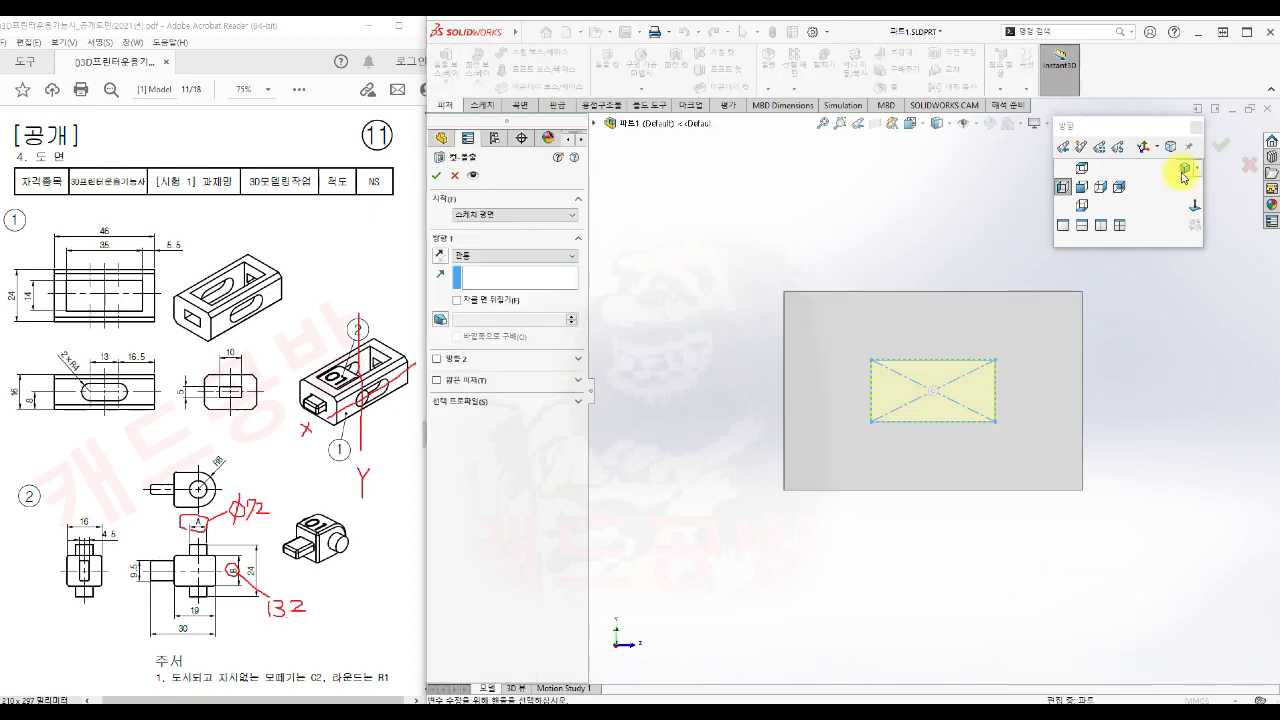
click(1184, 170)
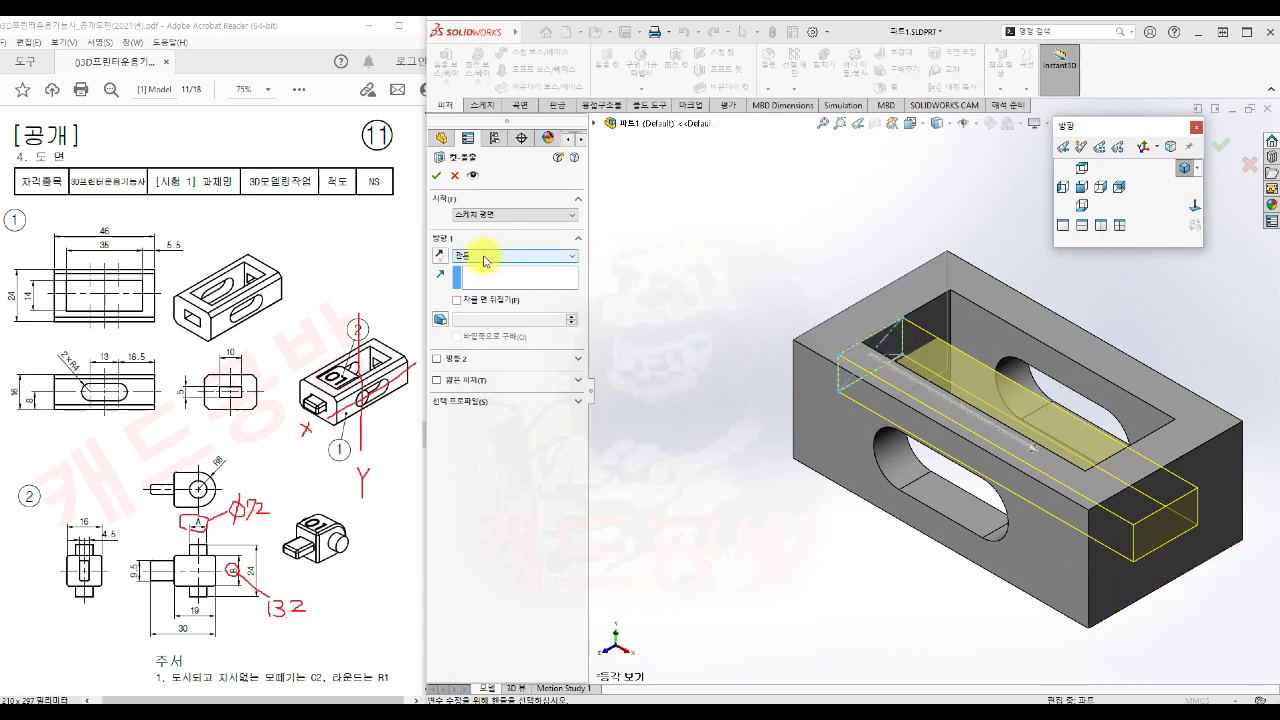
click(437, 175)
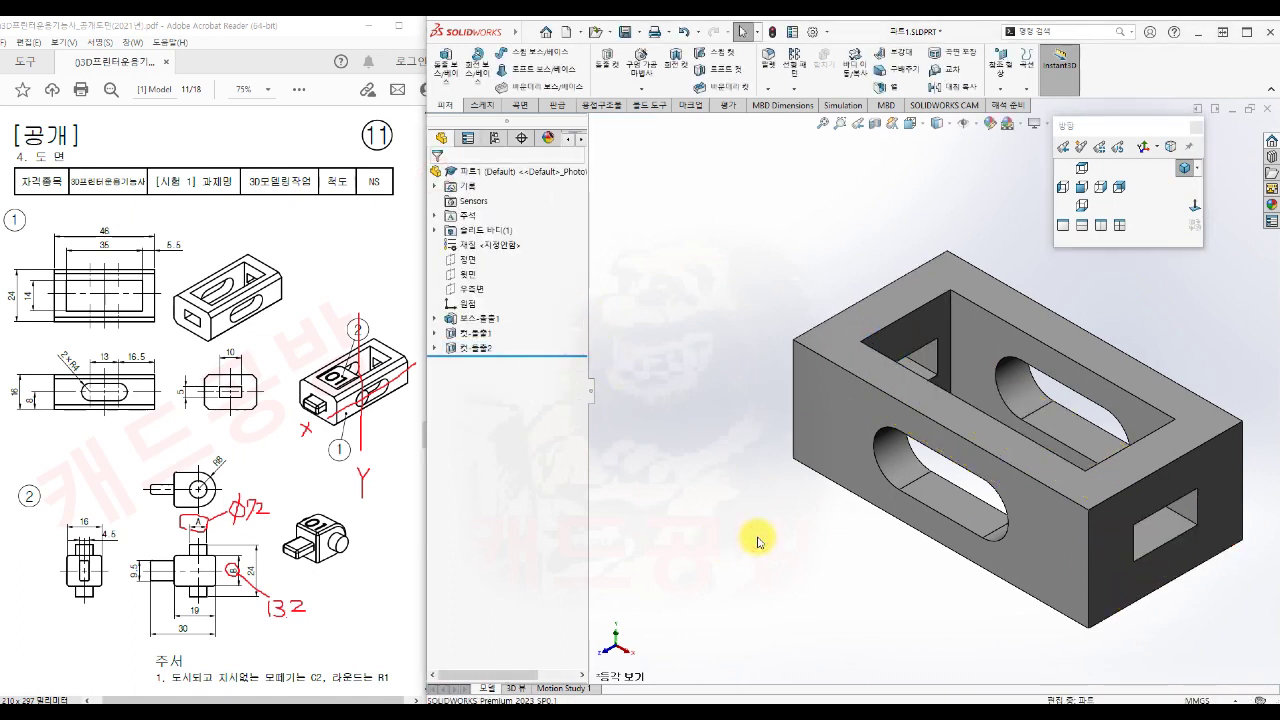
scroll(757, 542, up, 2)
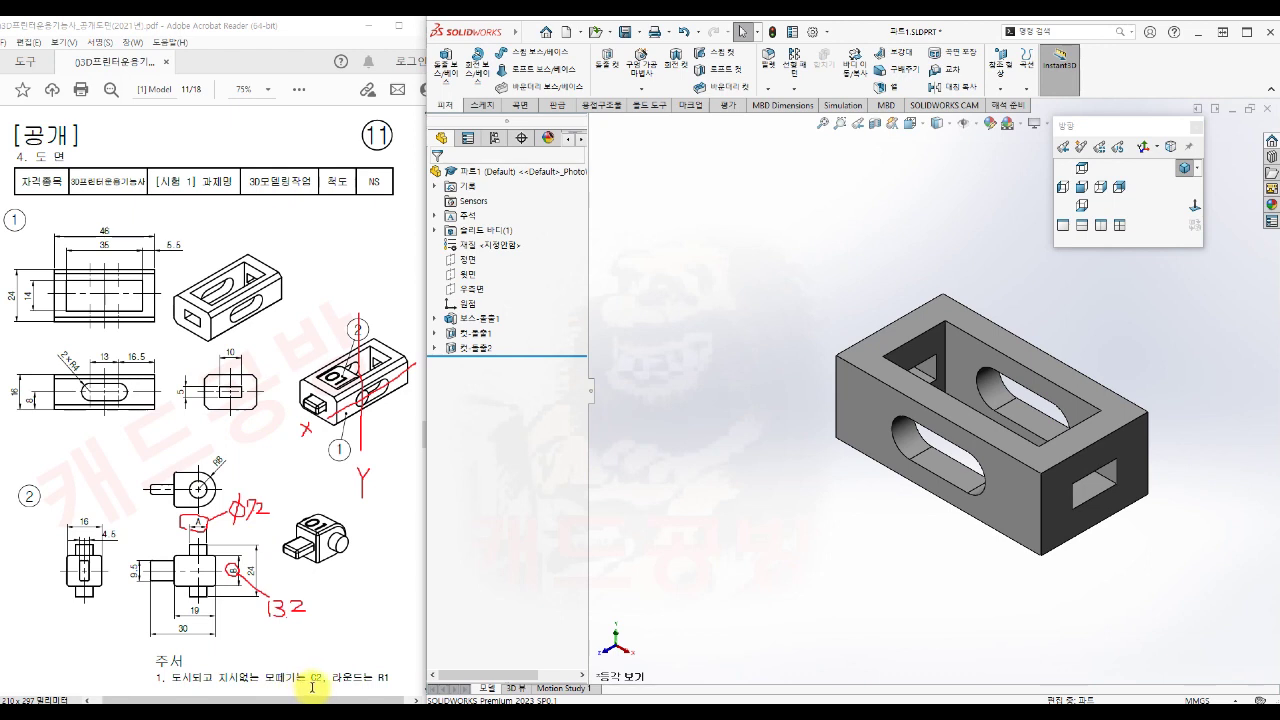
Chamfer the block's four long outer edges with a symmetric 2 mm Offset Face chamfer
key(s)
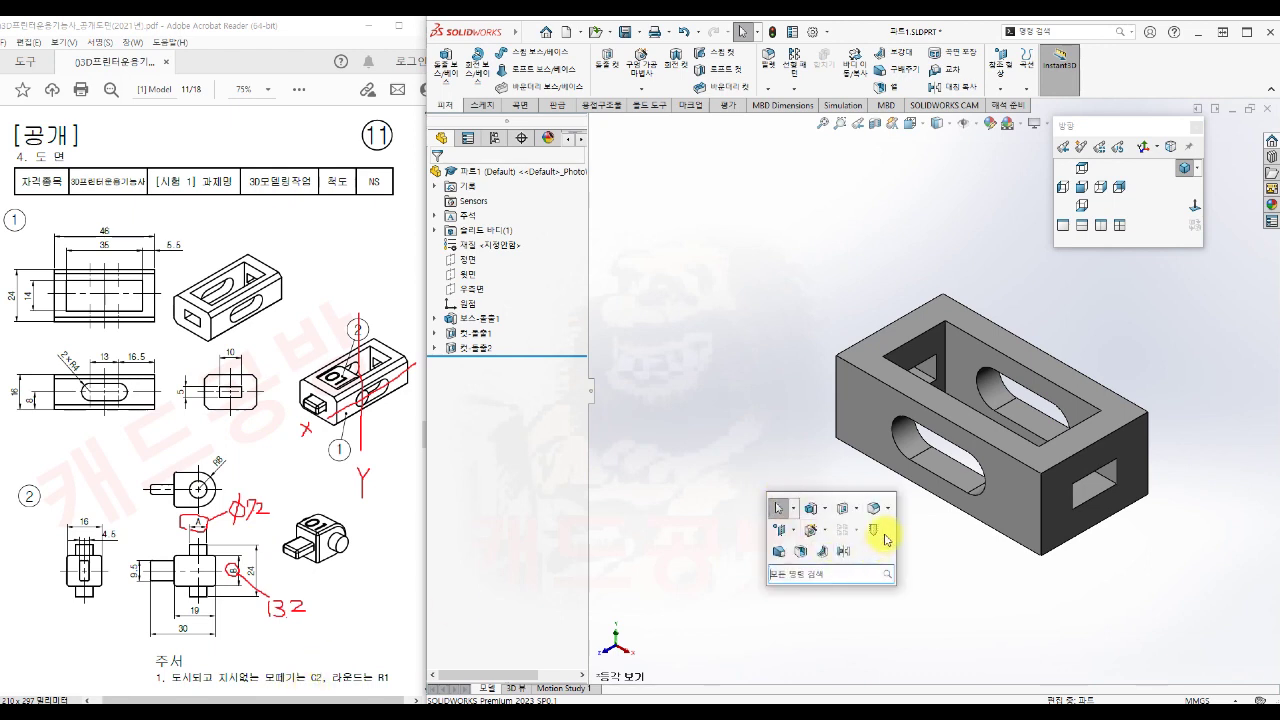
click(886, 508)
click(902, 547)
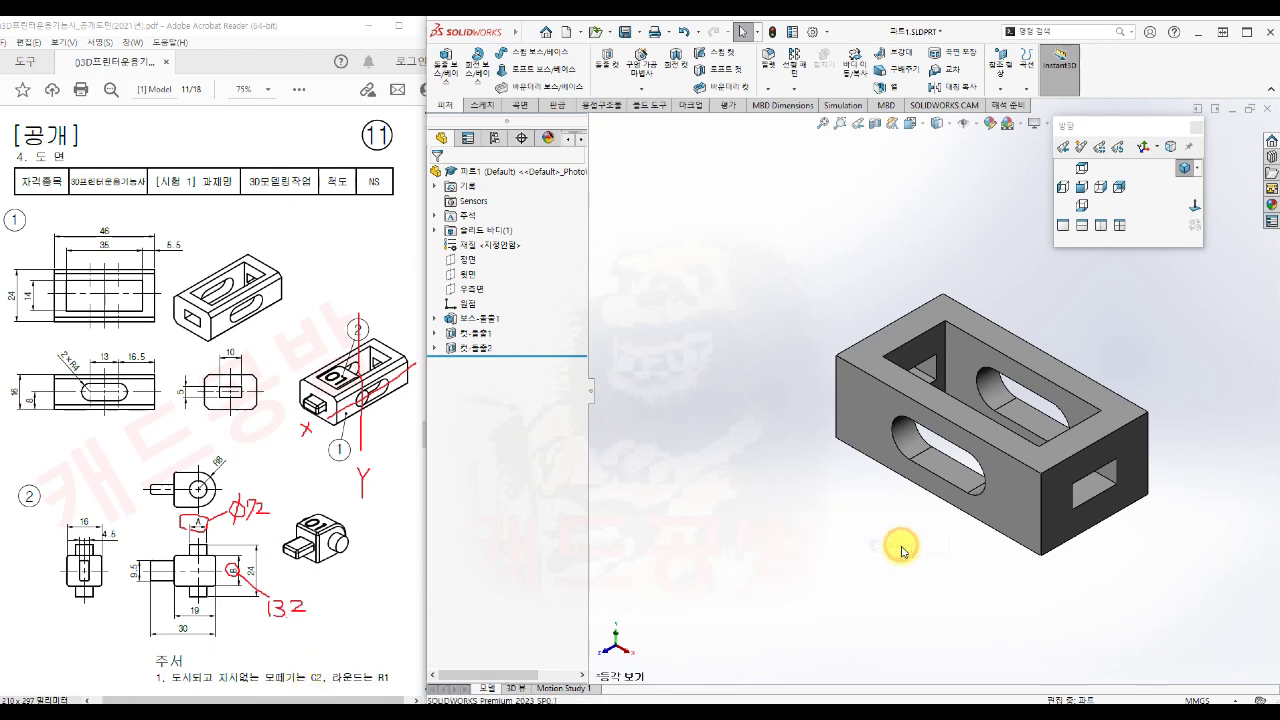
click(502, 222)
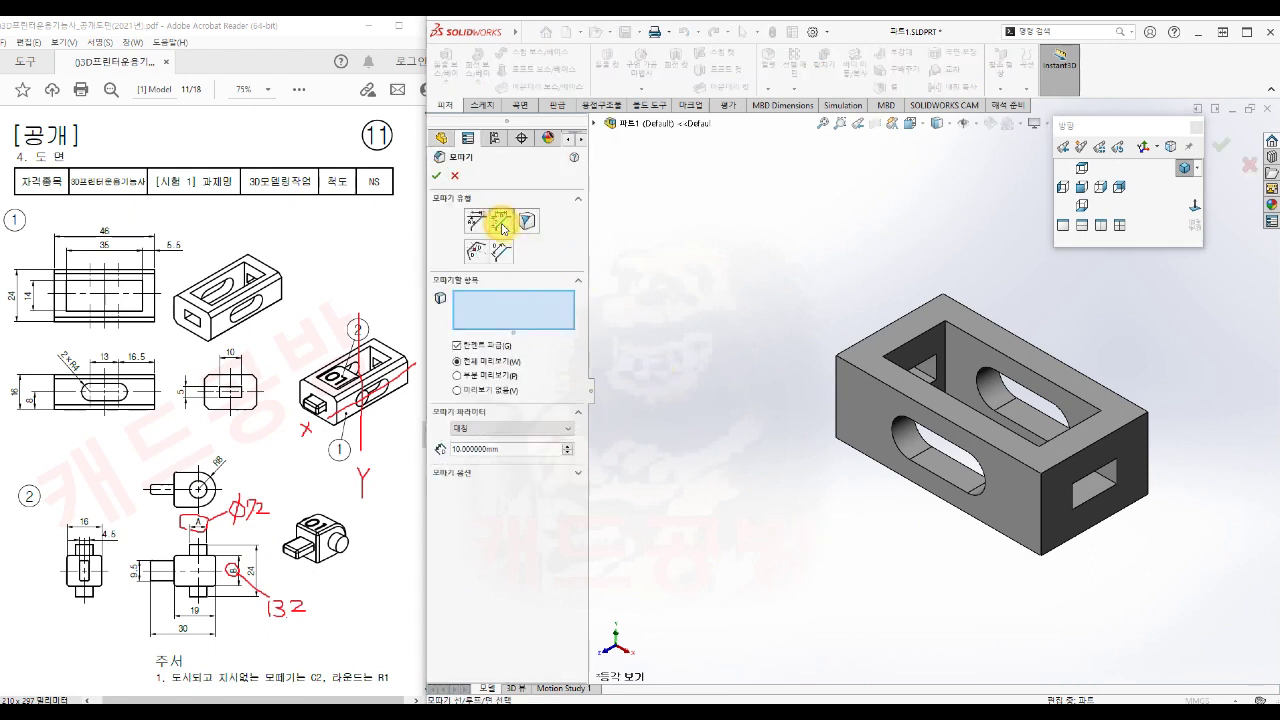
click(512, 452)
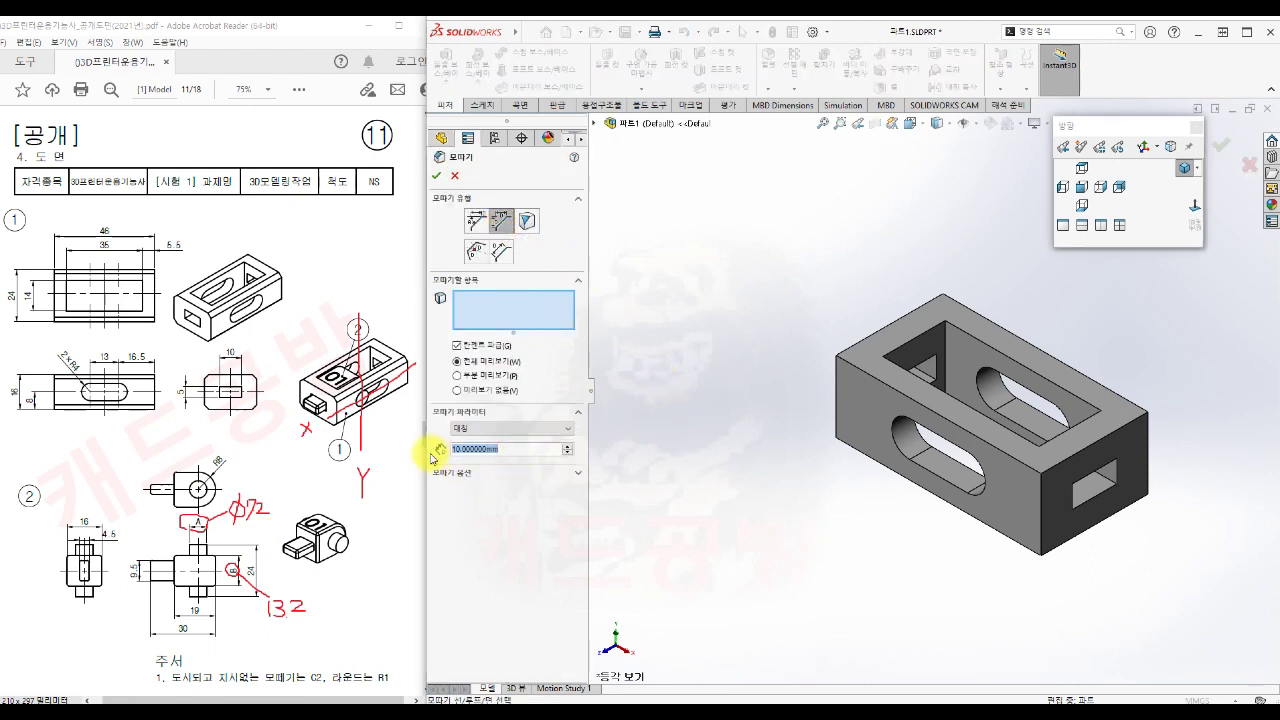
text(2)
click(528, 310)
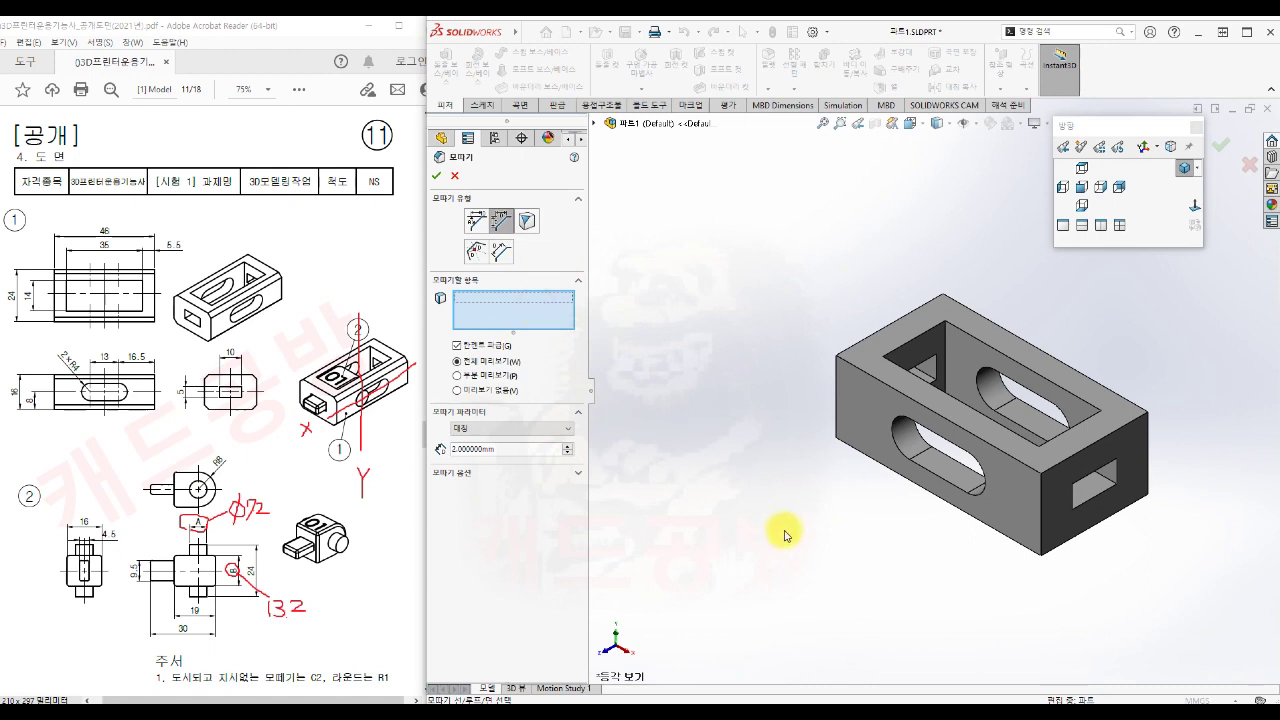
click(886, 381)
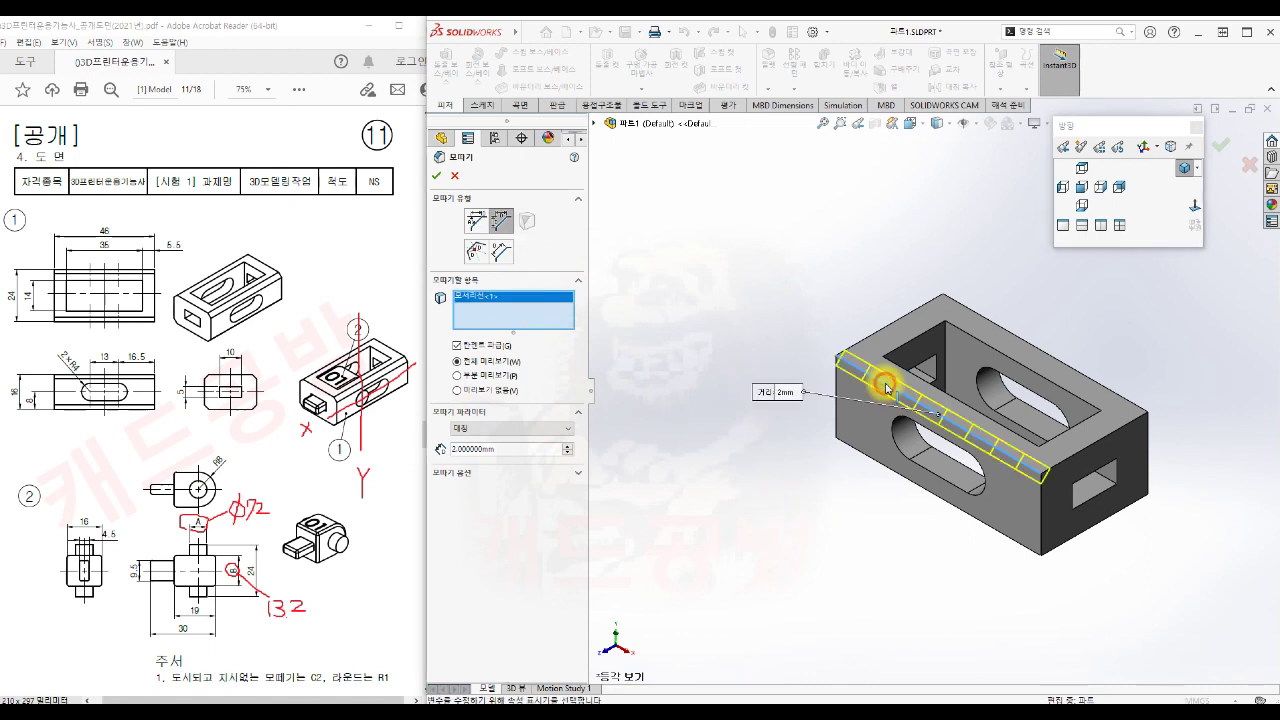
click(868, 460)
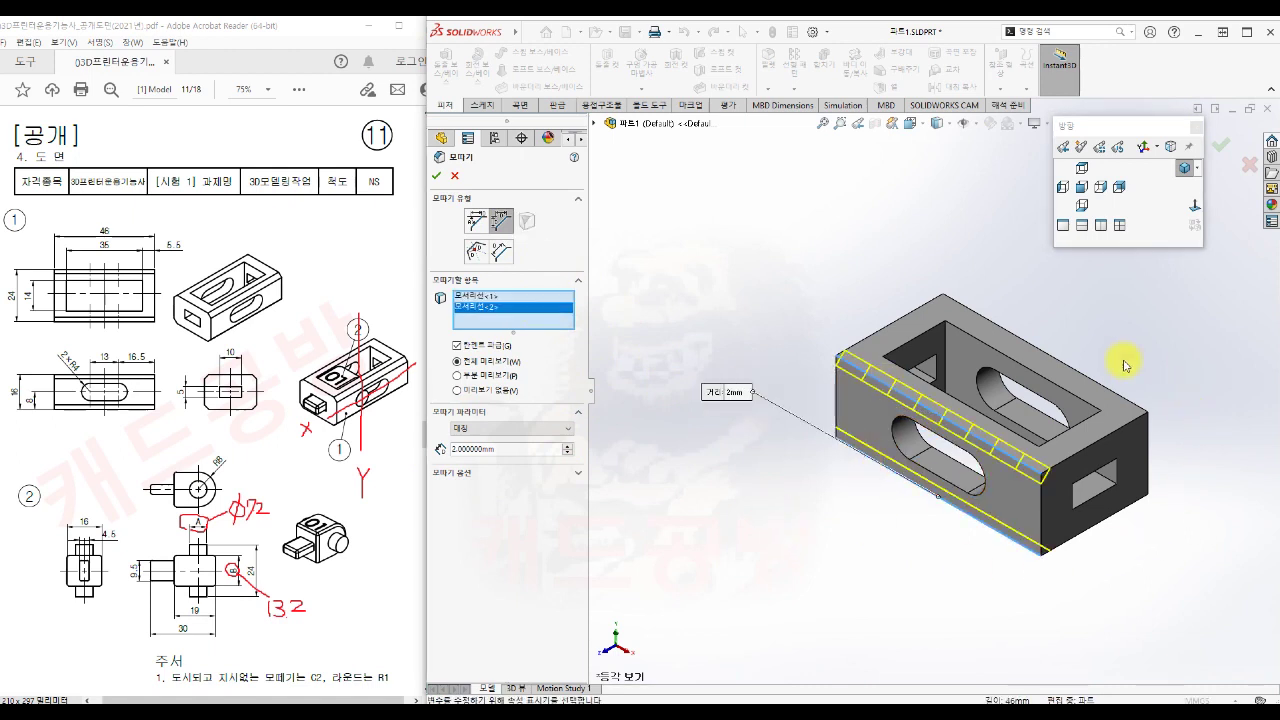
click(1090, 379)
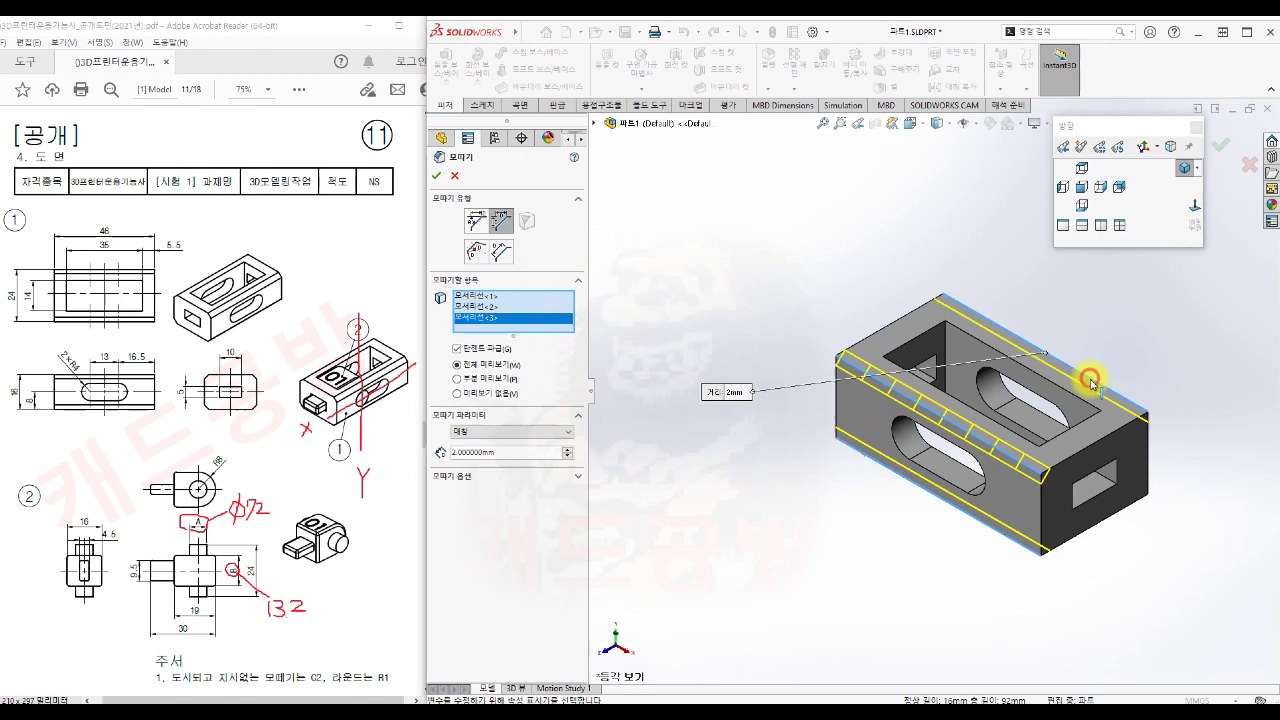
click(1141, 493)
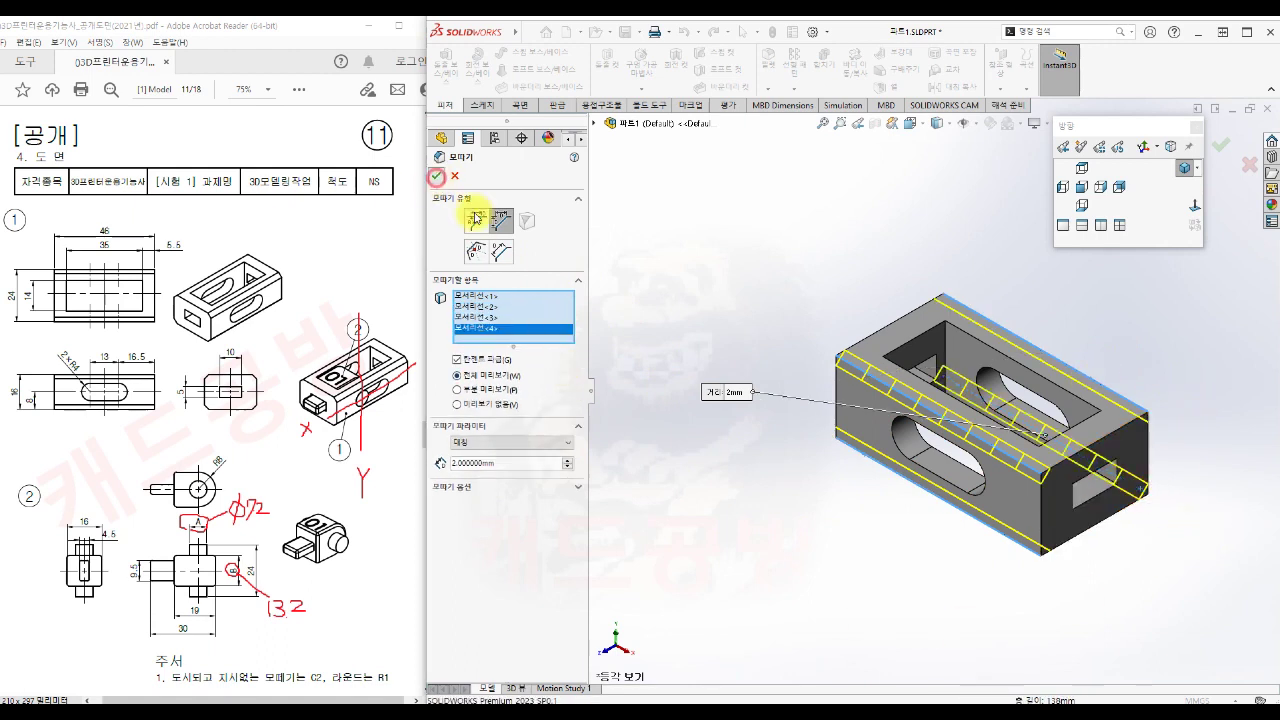
click(436, 175)
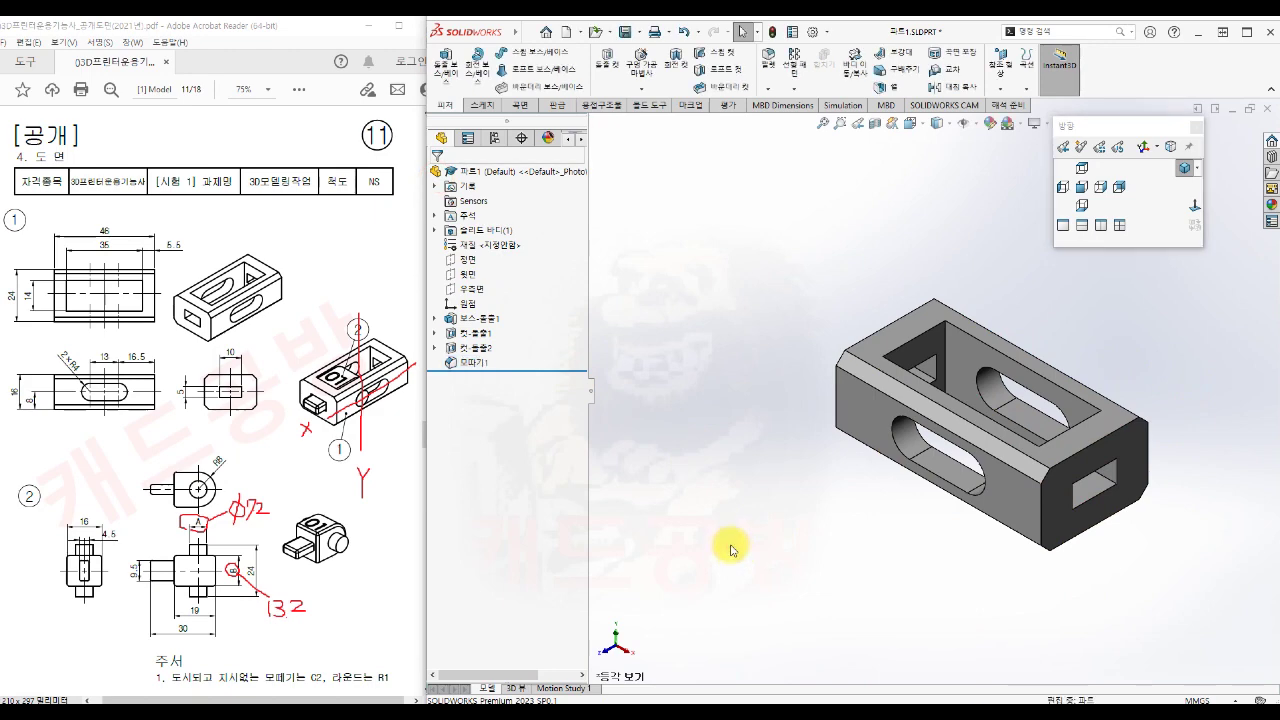
Inspect the chamfered block in the opposite isometric, front, top, right and standard isometric views against the drawing
click(1170, 148)
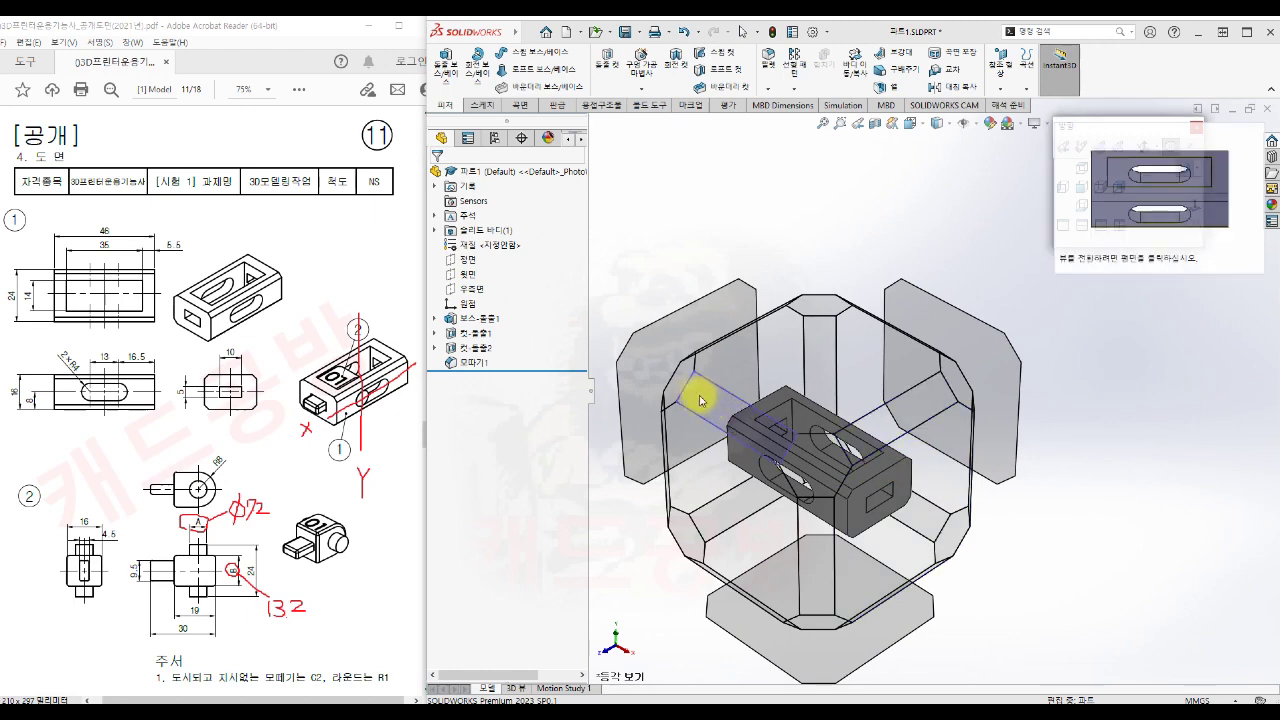
click(683, 386)
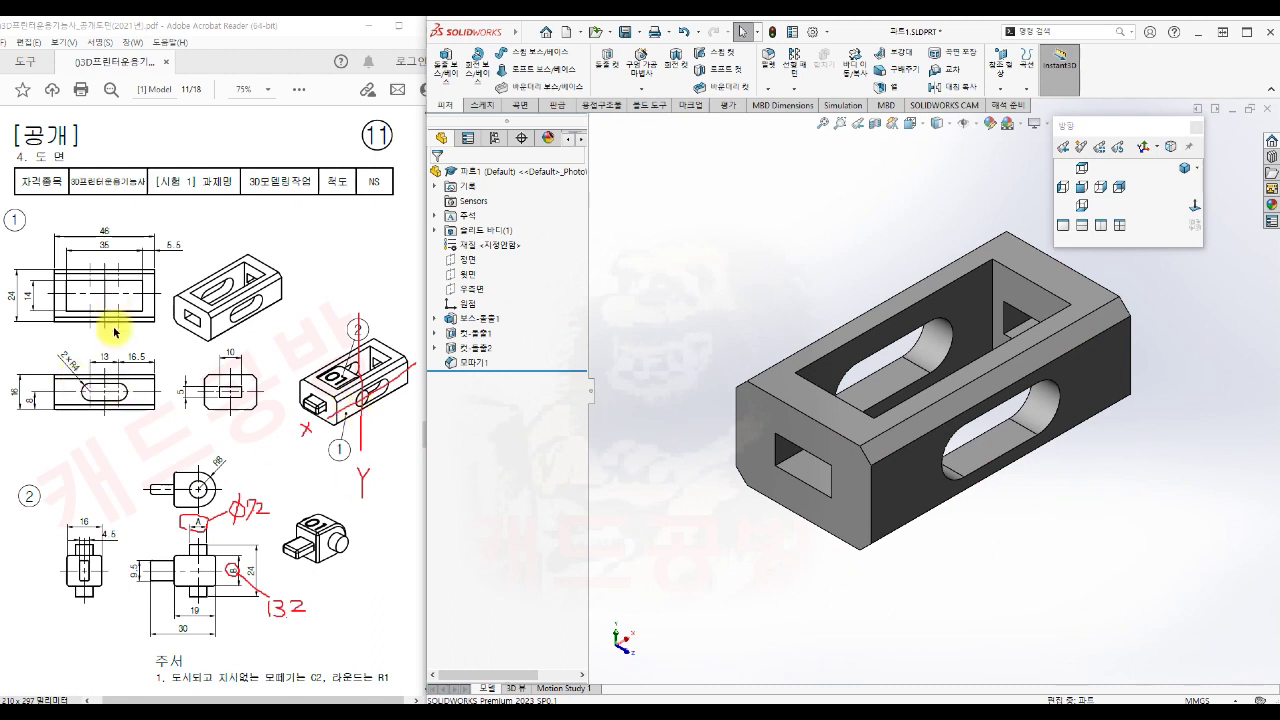
click(1082, 187)
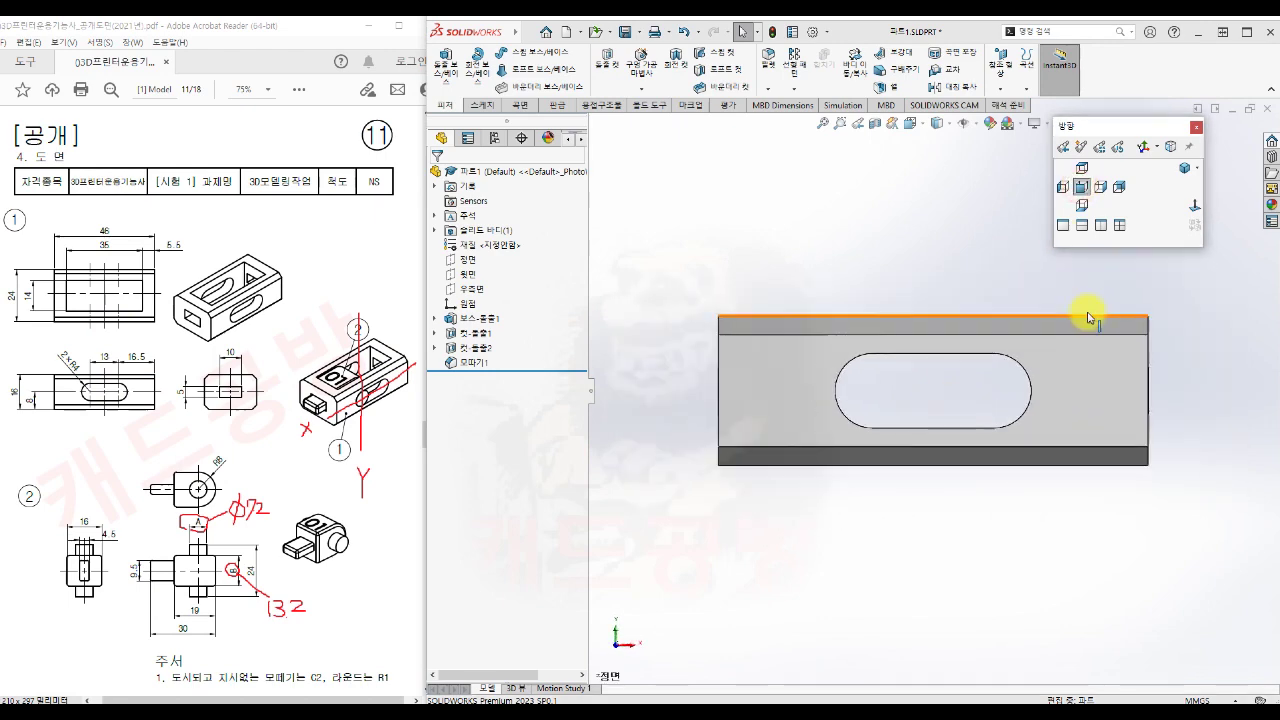
click(1081, 168)
scroll(916, 371, up, 2)
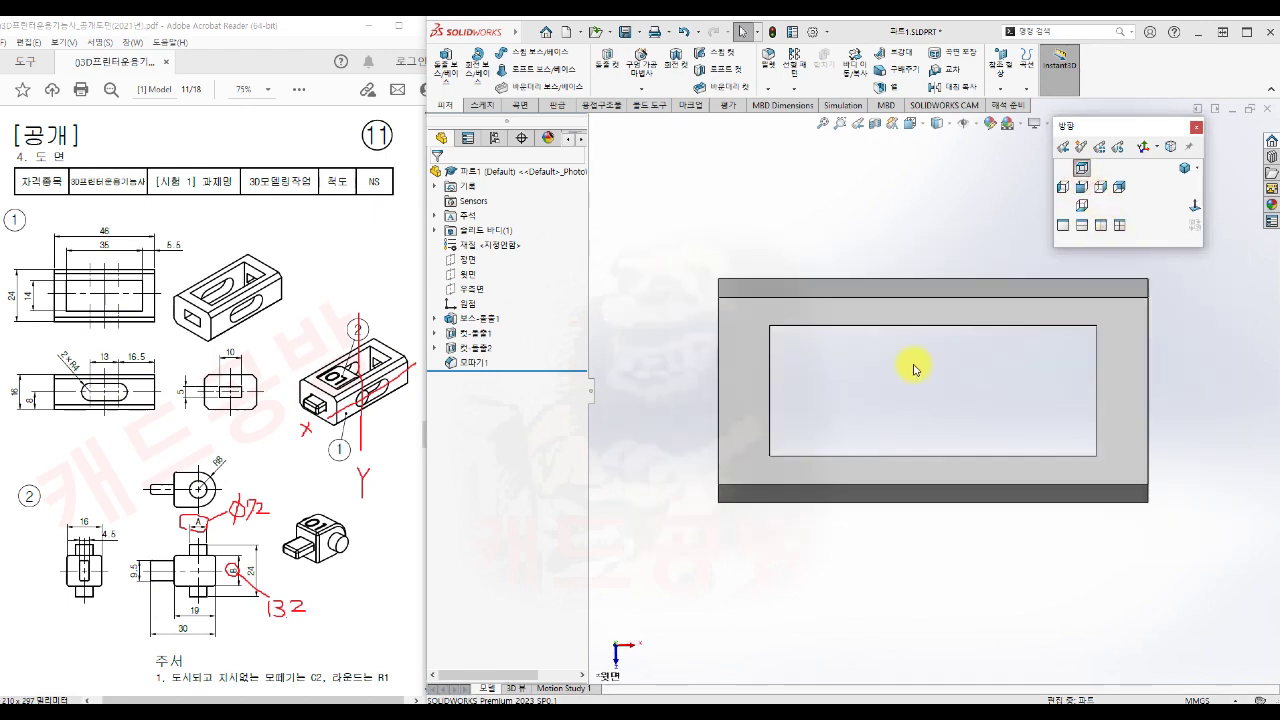
click(1100, 187)
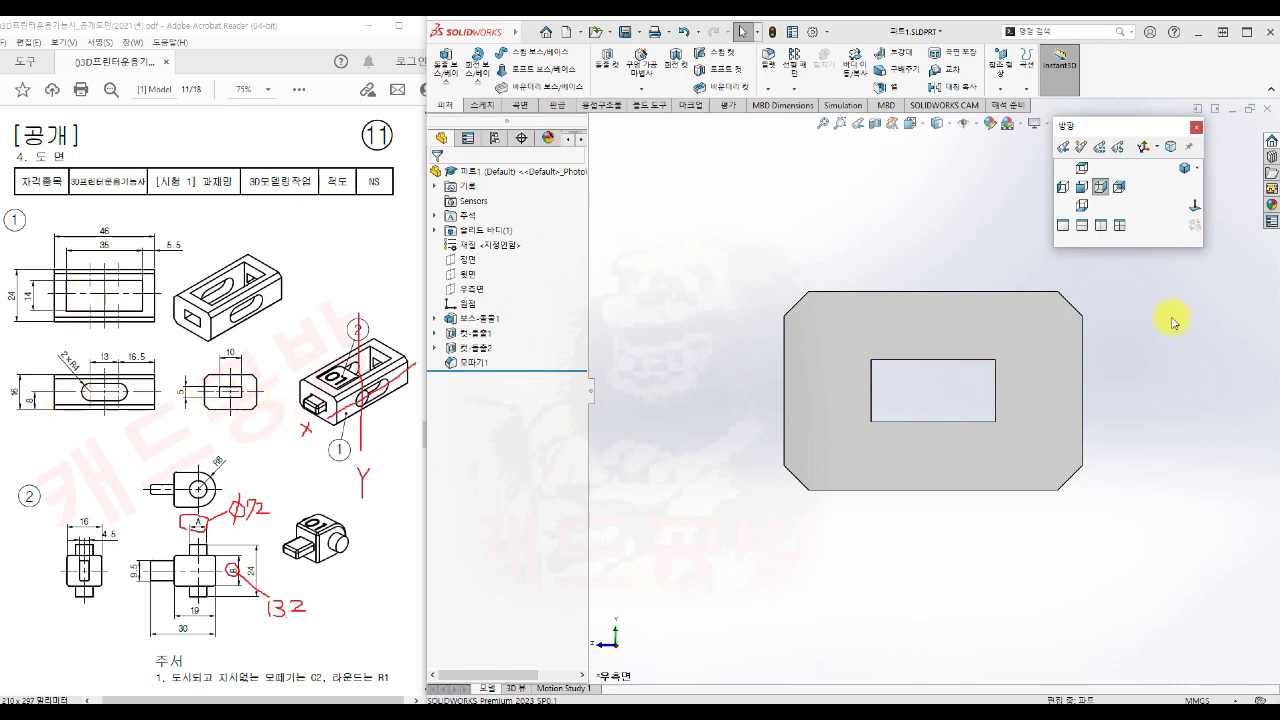
click(1184, 168)
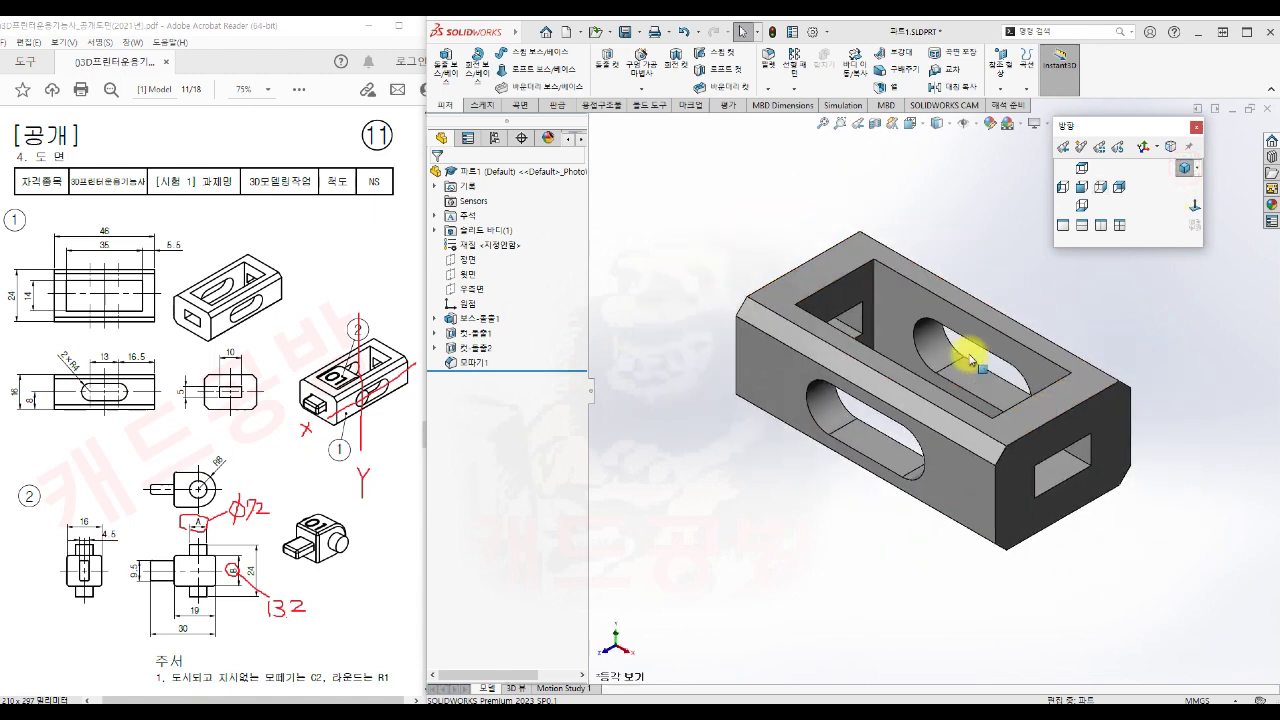
Save and close the finished block part and create a new part document
click(626, 36)
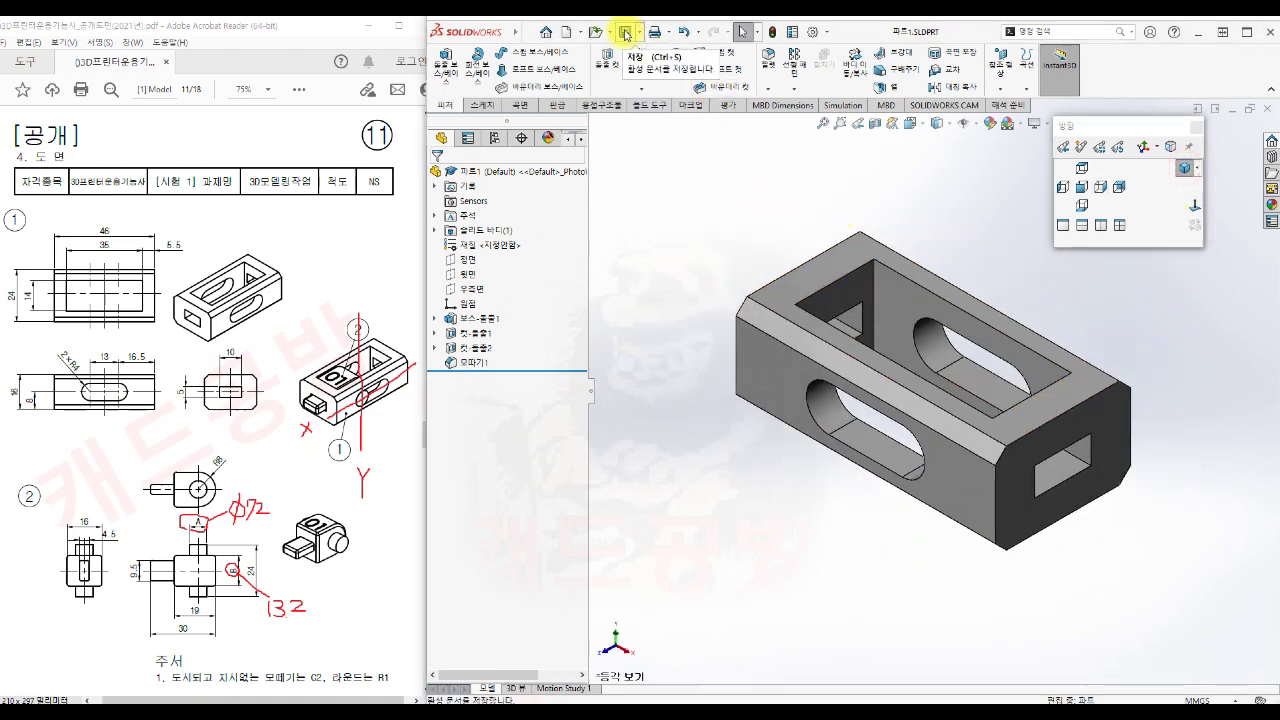
click(1267, 107)
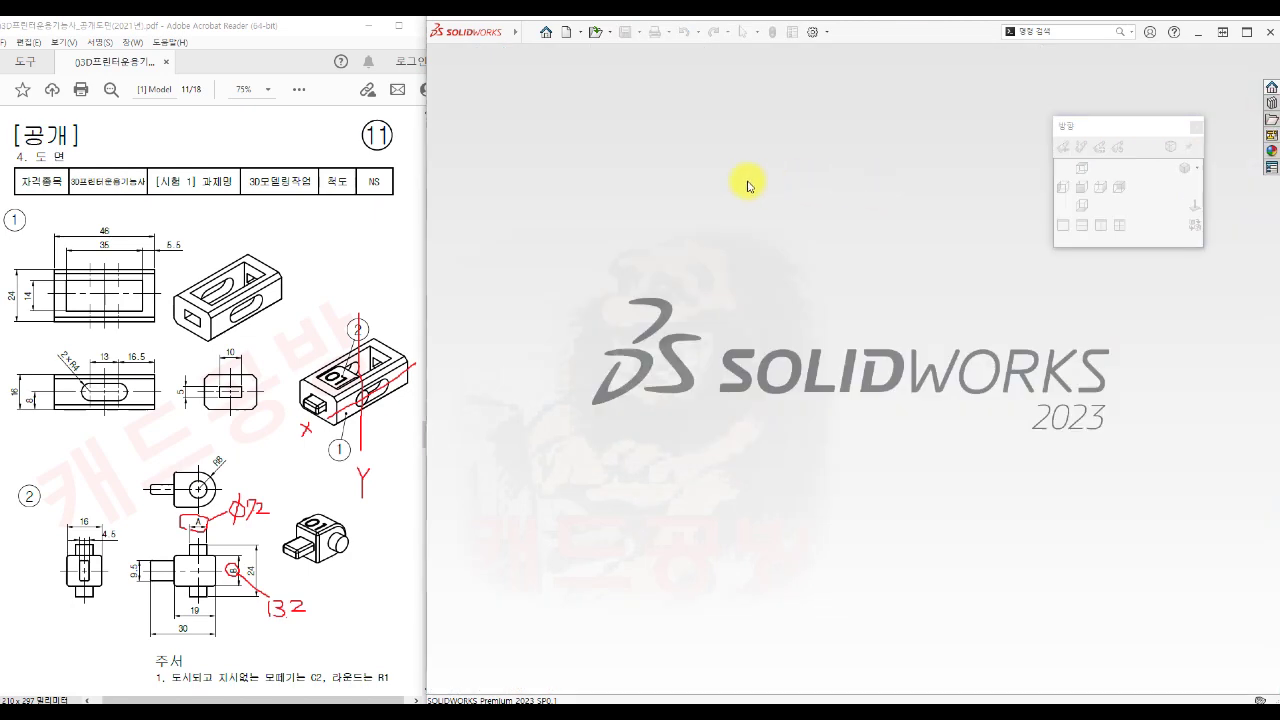
click(567, 34)
click(622, 216)
click(899, 483)
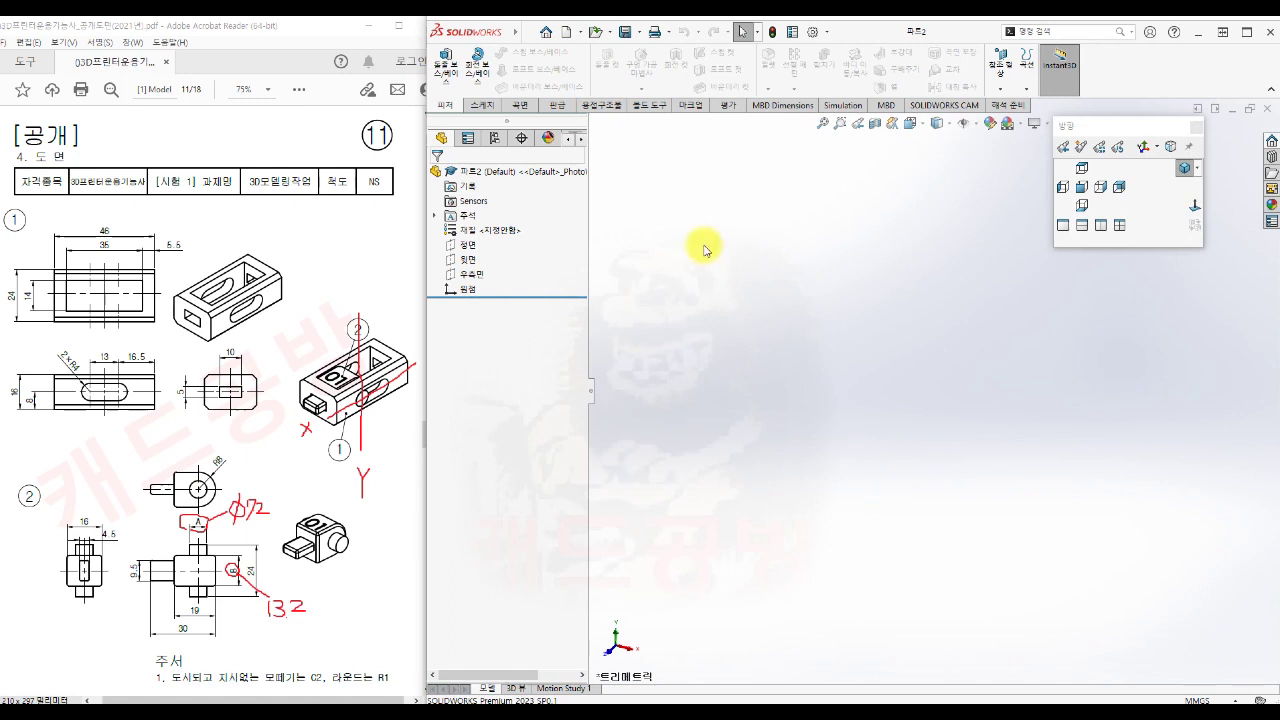
Save the new part as 파트2.SLDPRT in folder 11
click(640, 33)
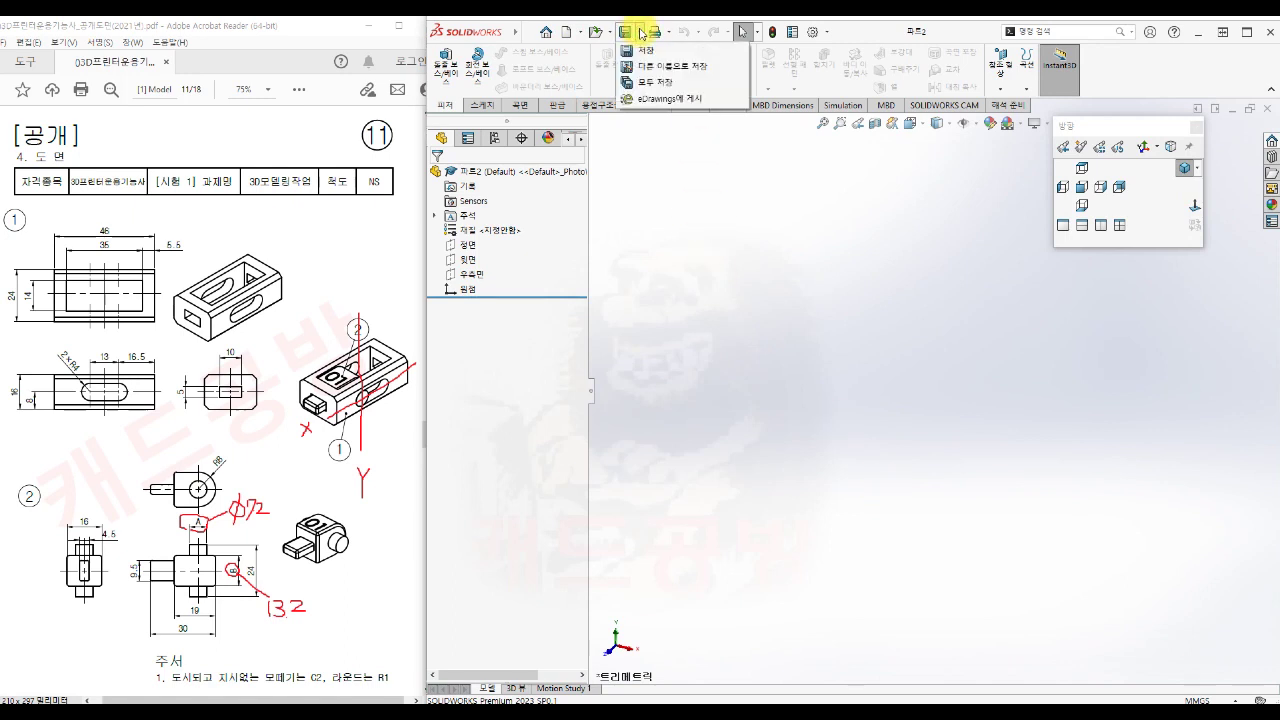
click(643, 63)
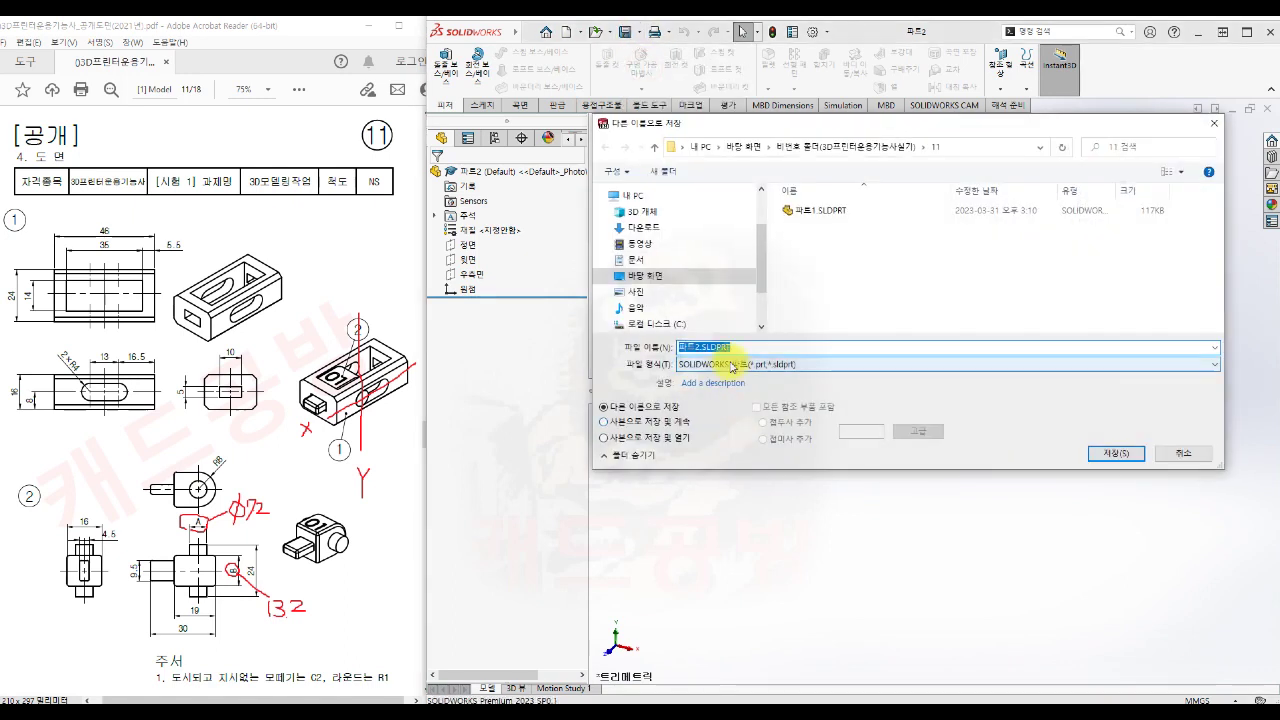
click(1120, 455)
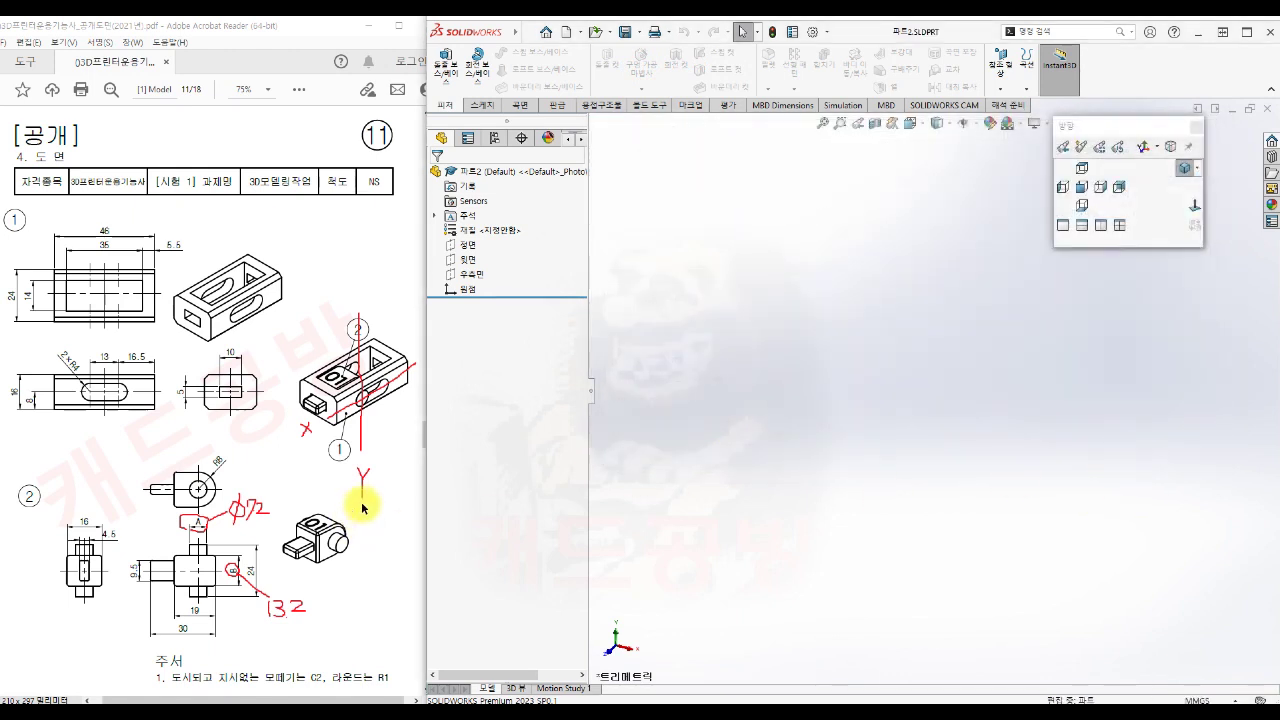
Sketch a corner rectangle 16 mm high and 19 mm wide on the Front Plane, and move it to enclose the origin
click(469, 245)
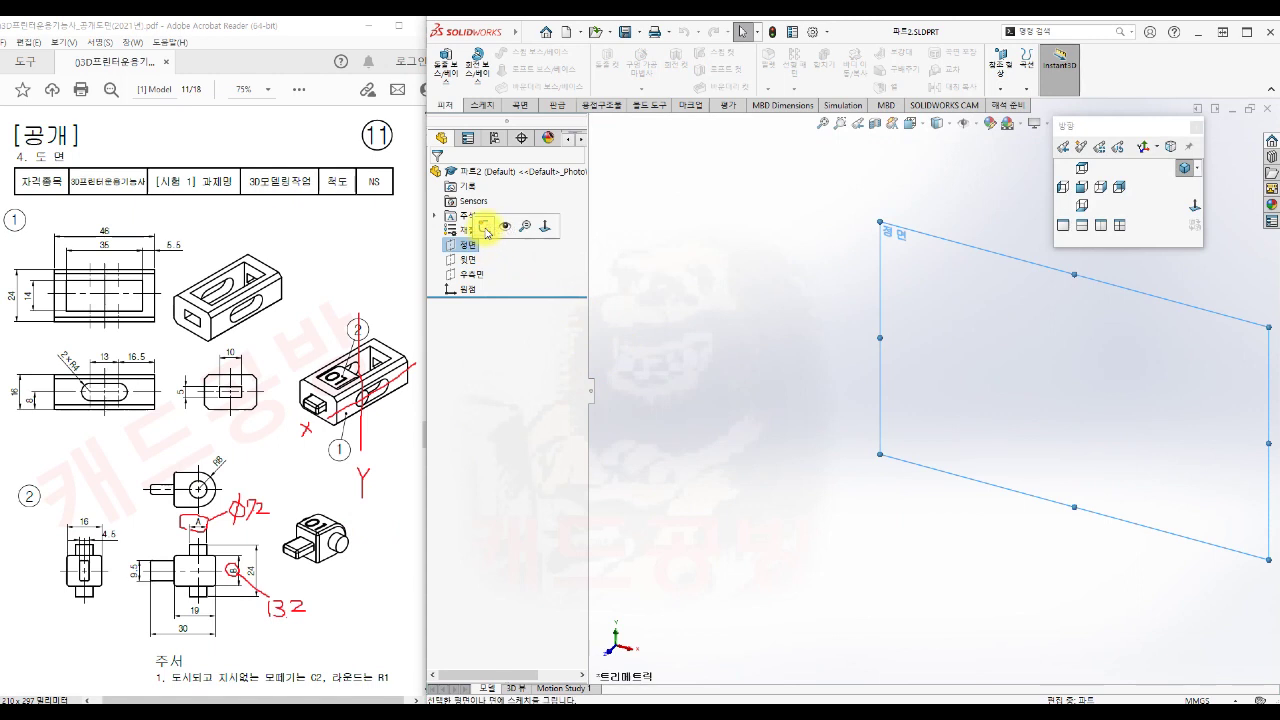
click(486, 231)
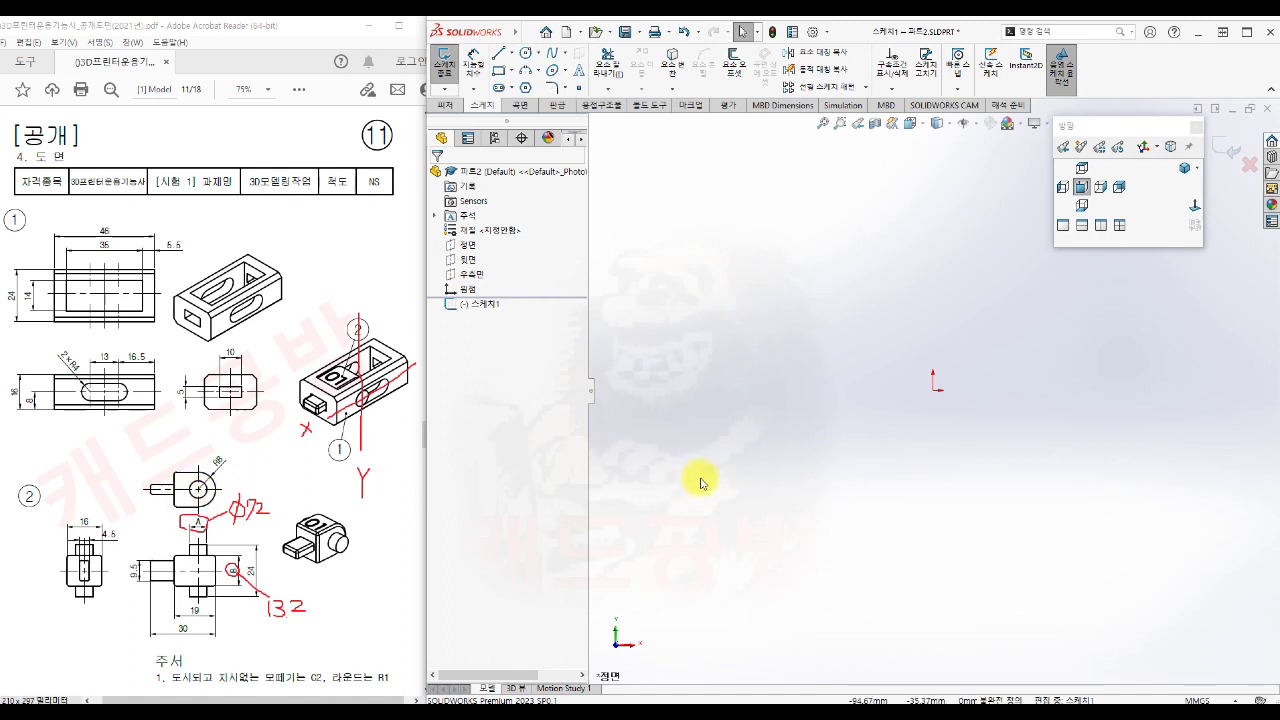
key(s)
click(733, 517)
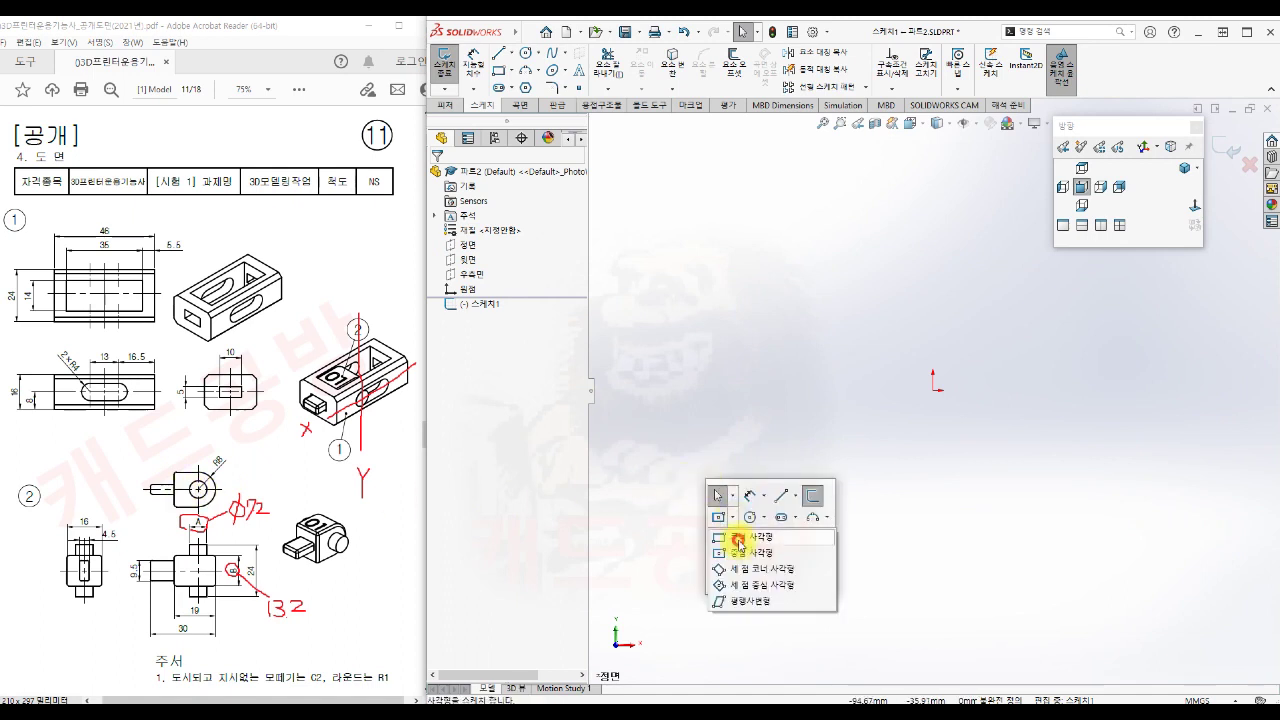
click(740, 538)
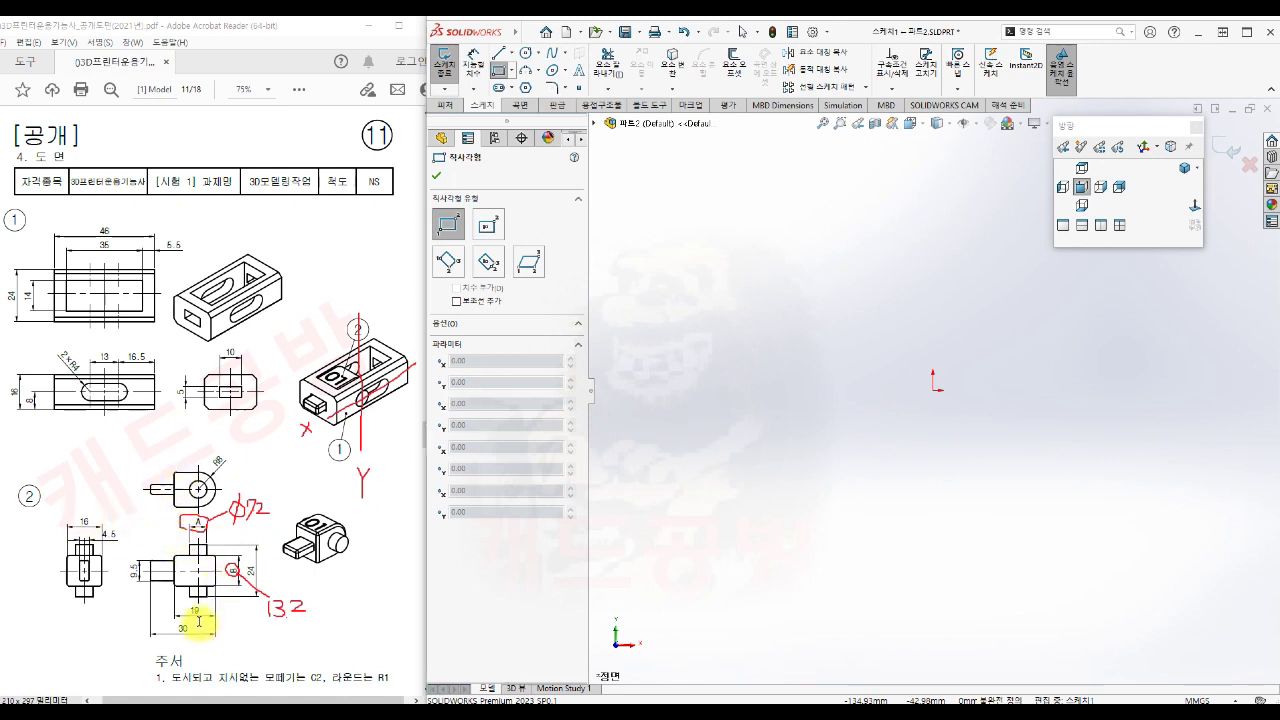
click(900, 423)
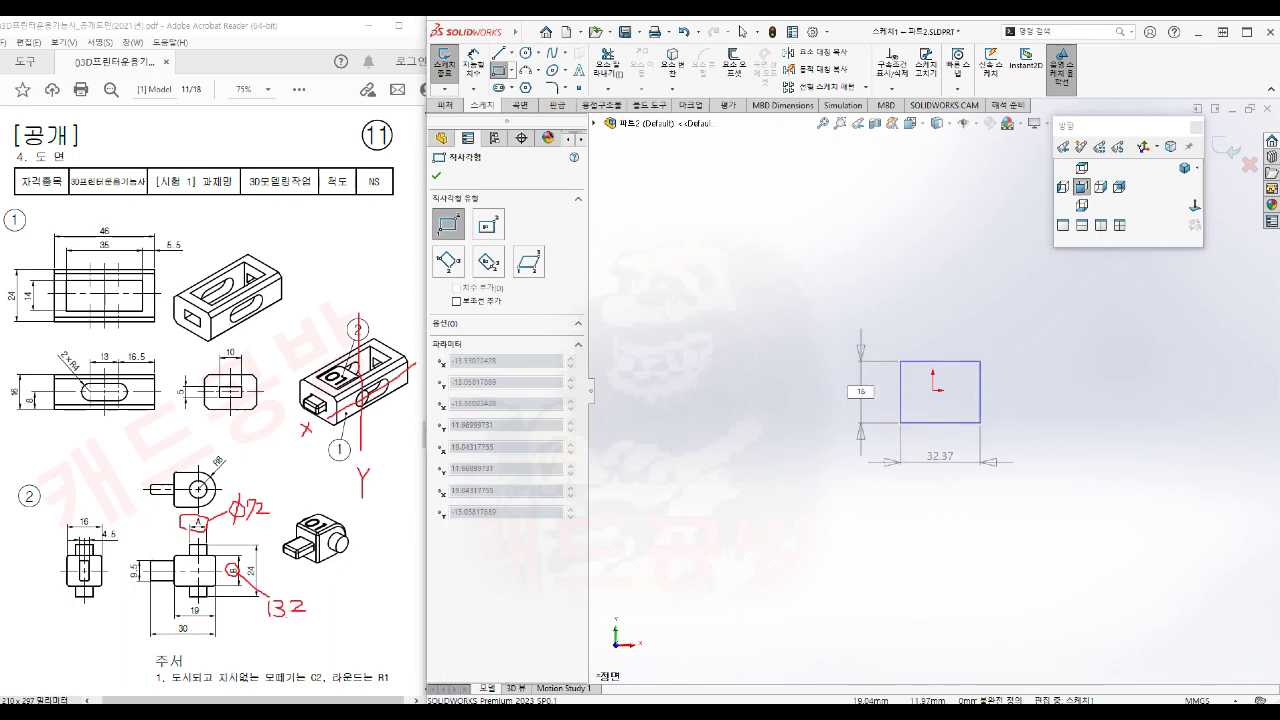
key(Tab)
text(19)
key(Return)
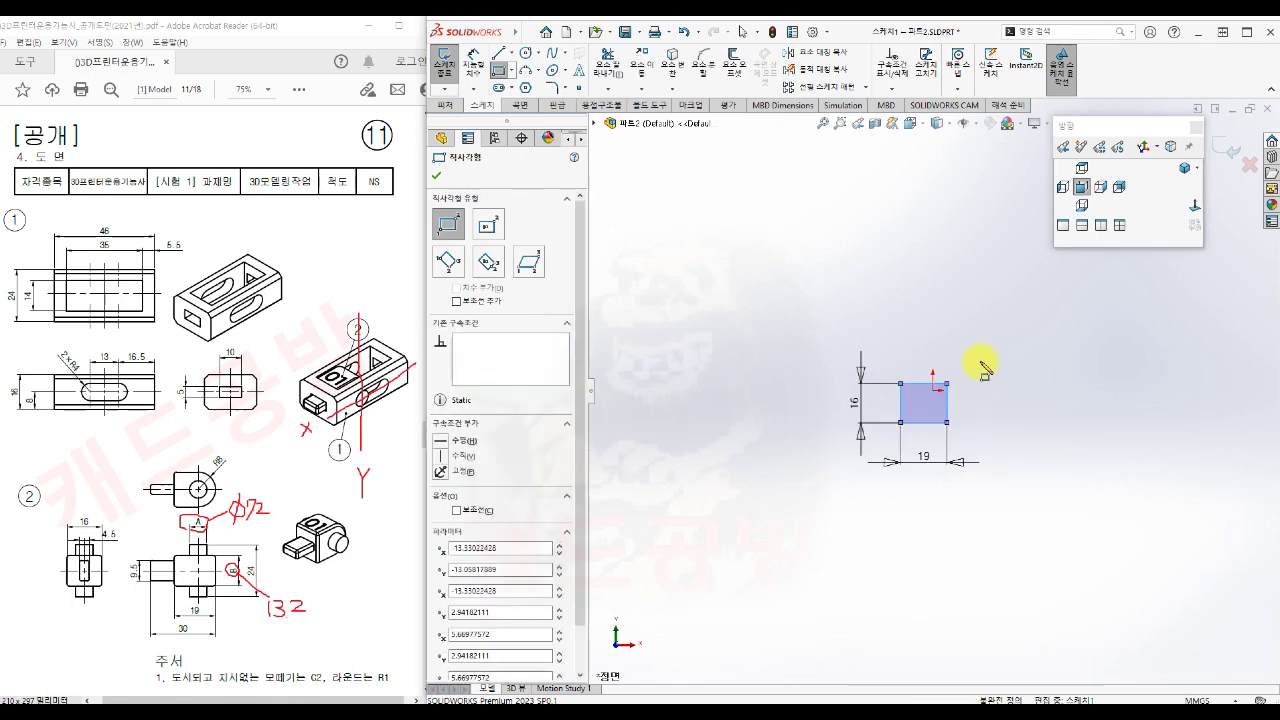
key(Escape)
scroll(950, 370, down, 6)
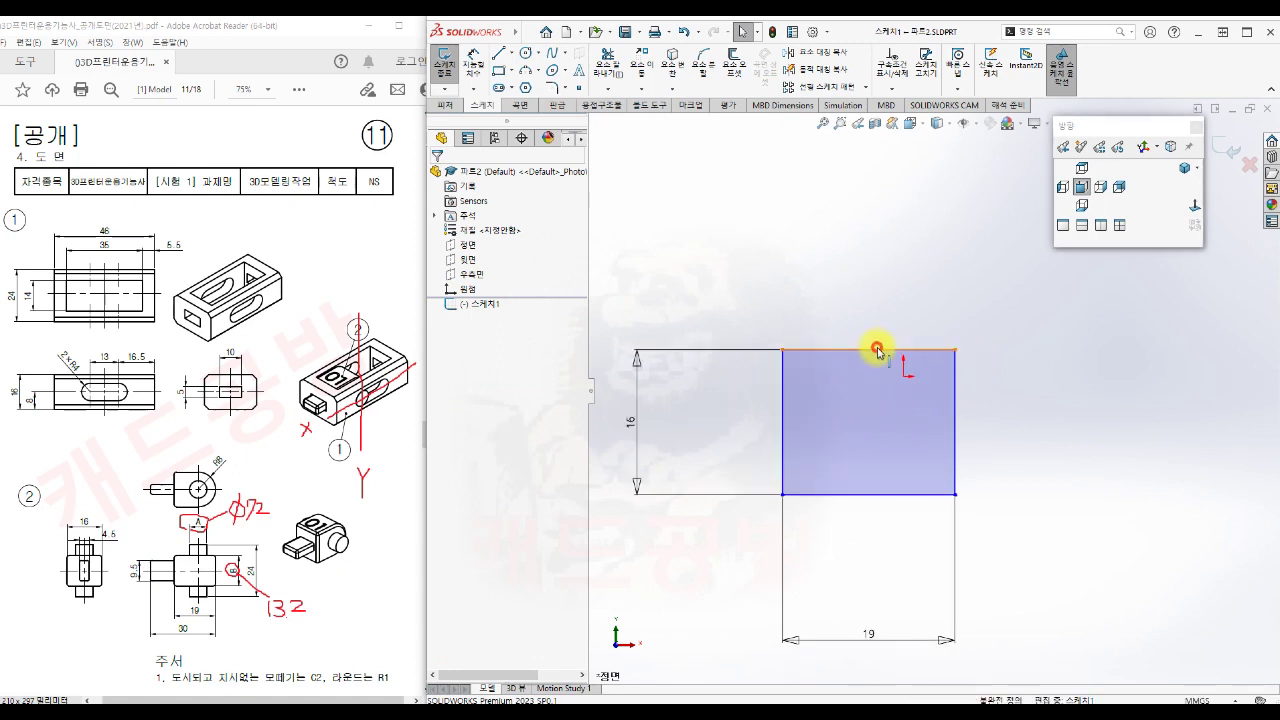
drag(877, 349, 891, 306)
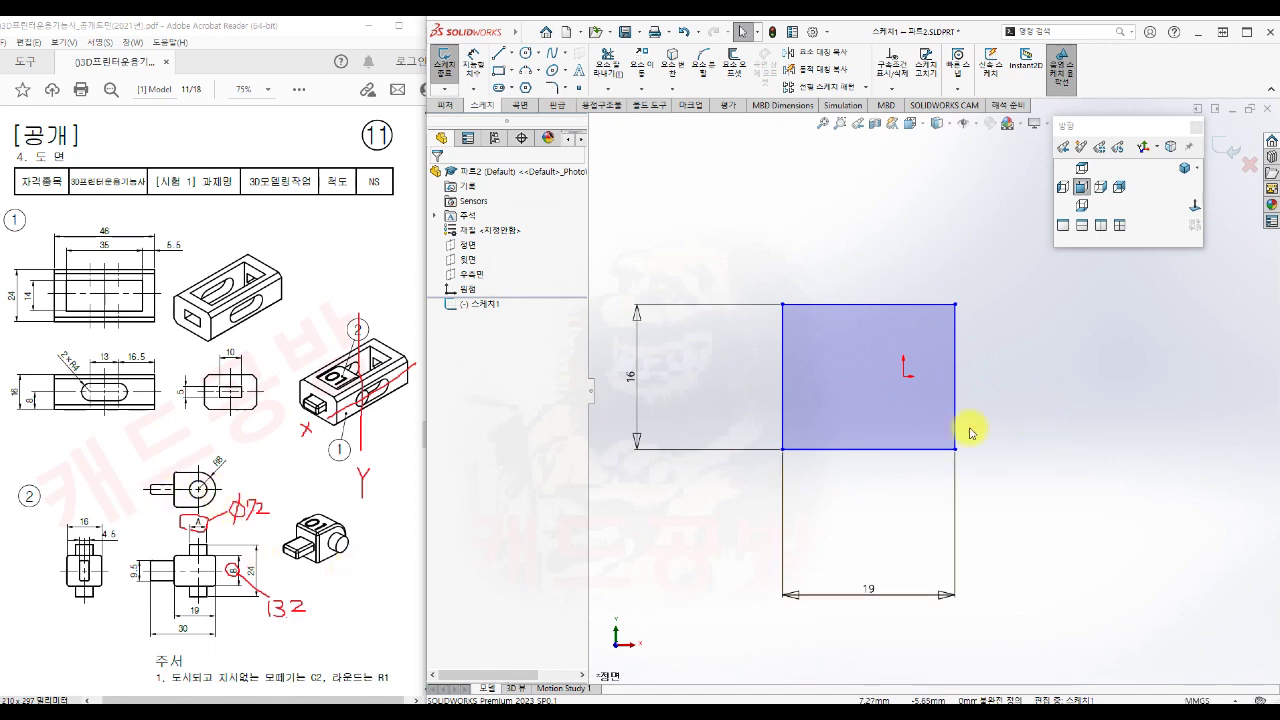
Add a horizontal relation between the midpoint of the rectangle's right edge and the origin
click(957, 379)
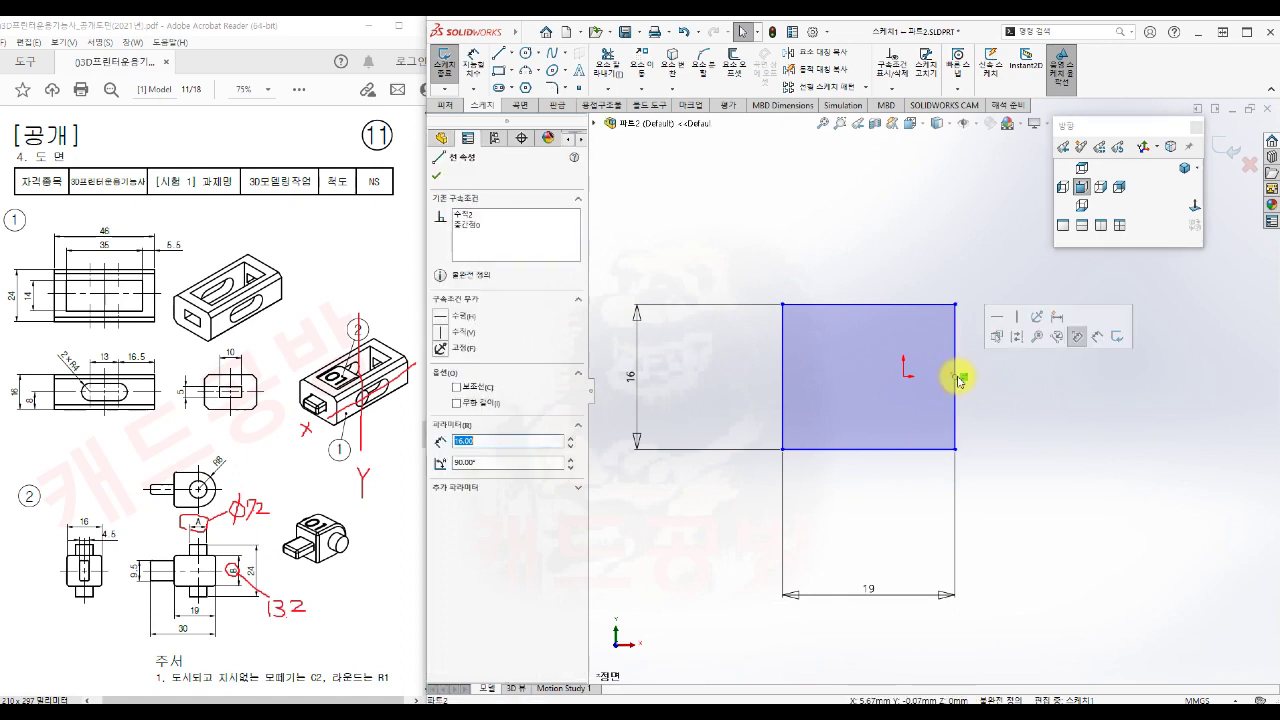
click(905, 377)
click(905, 377)
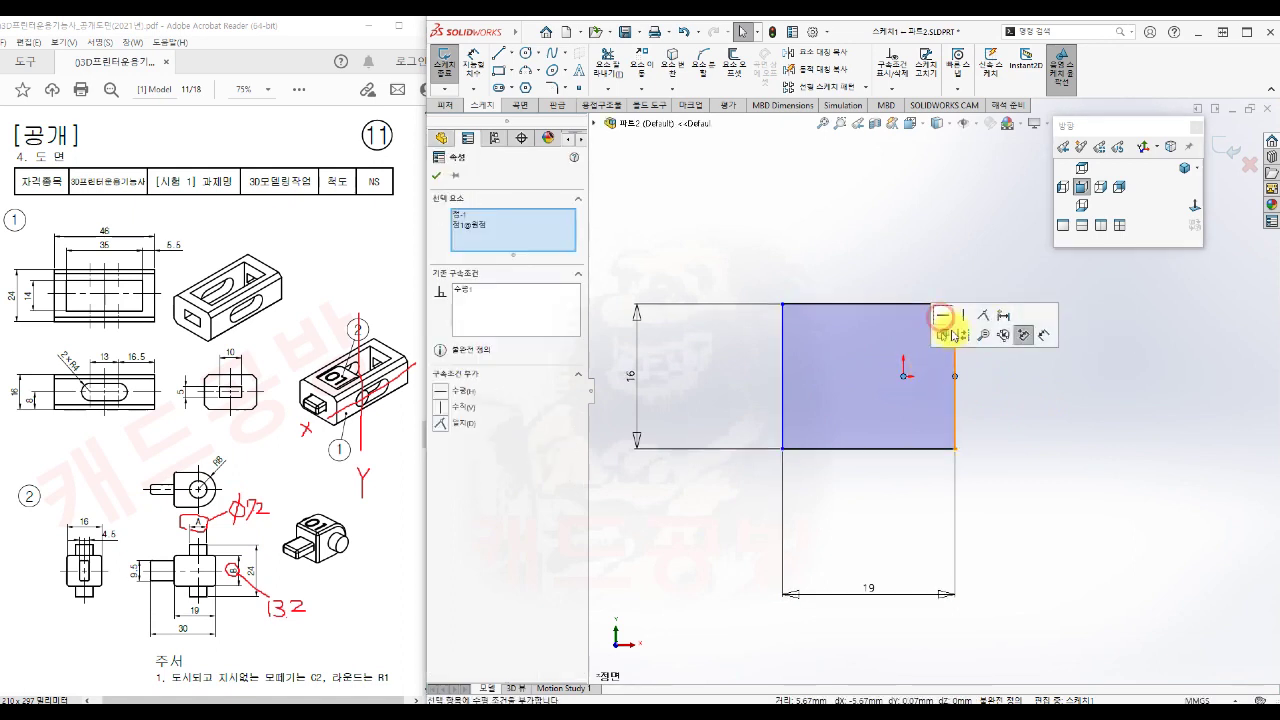
click(1030, 438)
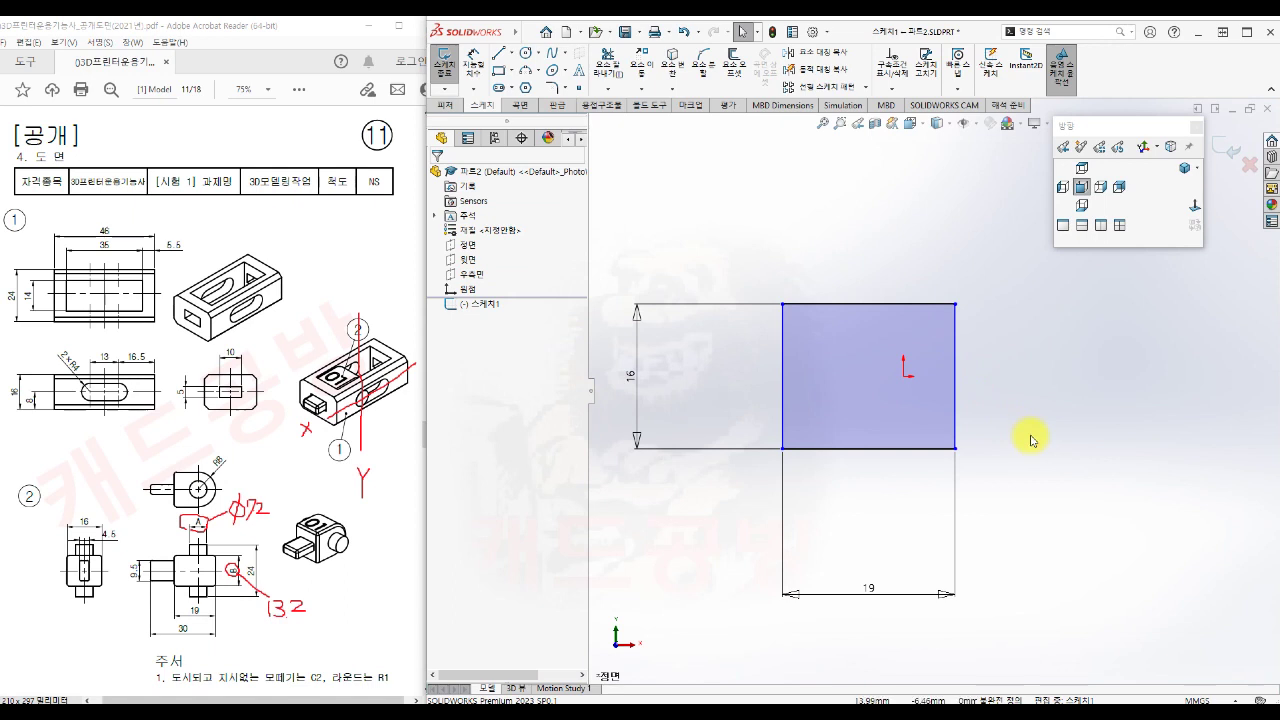
Dimension the horizontal distance from the origin to the rectangle's right edge as 8 mm
key(s)
click(1077, 449)
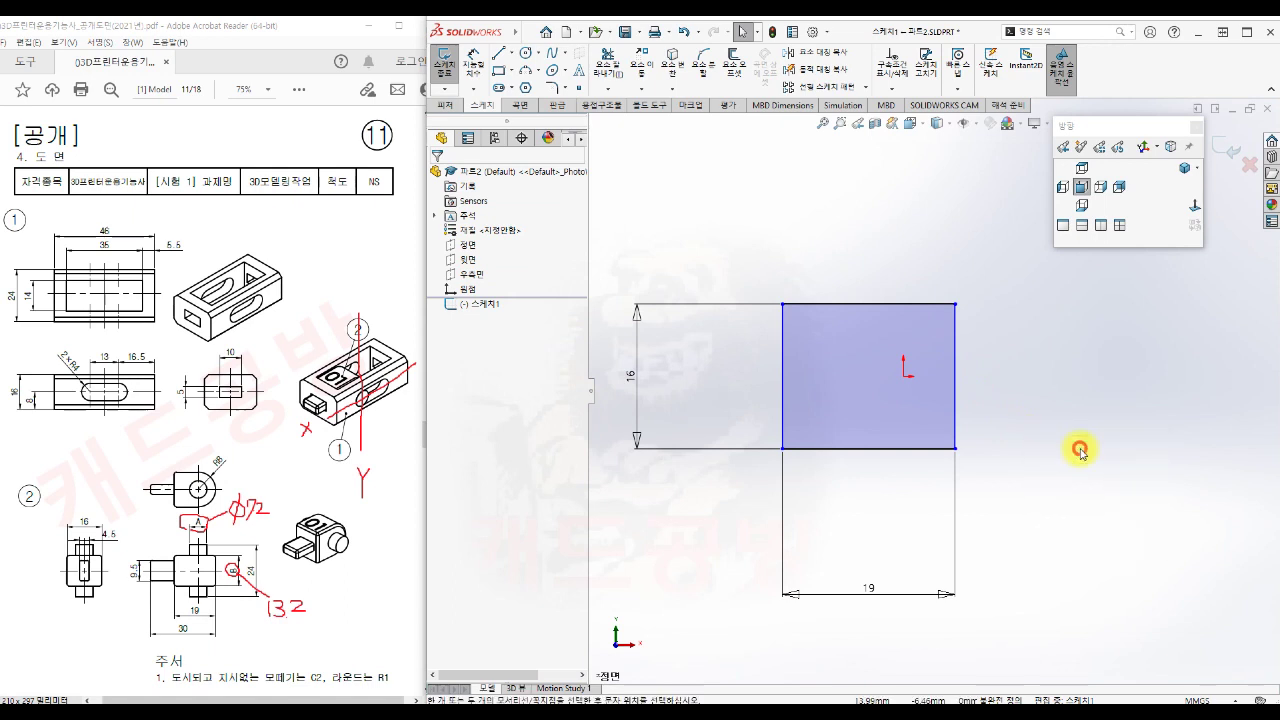
click(956, 377)
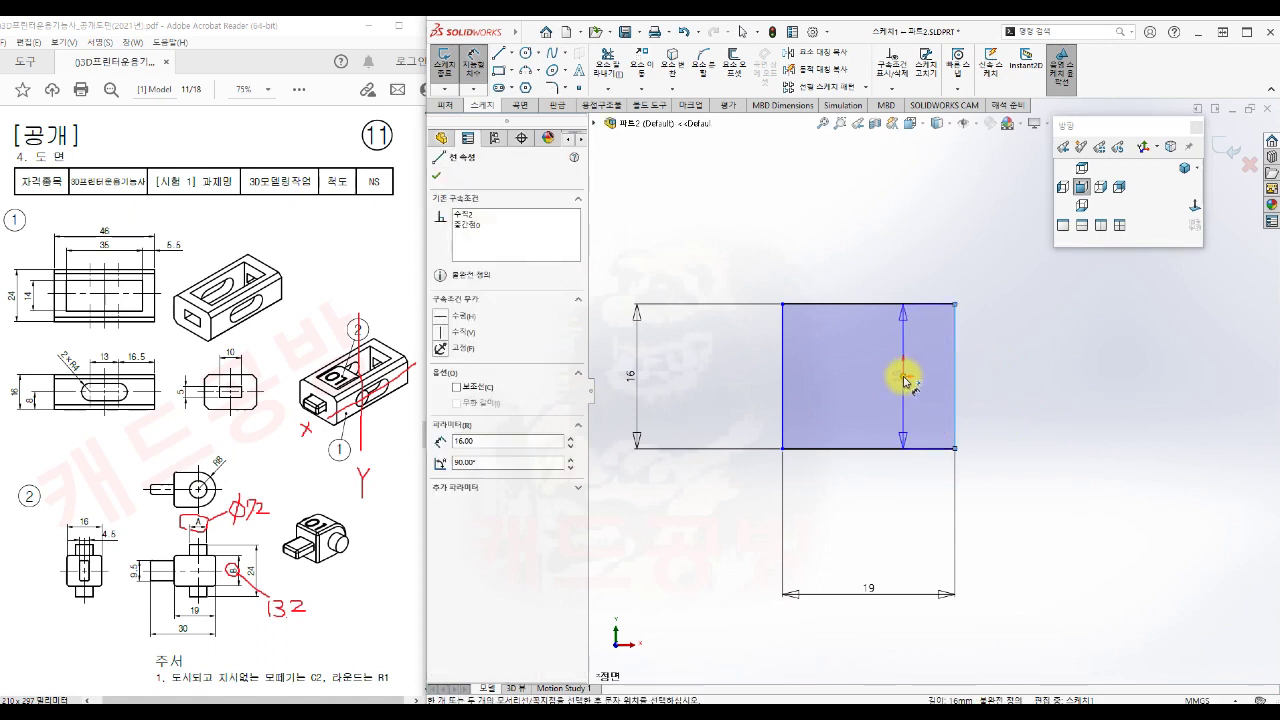
click(905, 375)
click(936, 278)
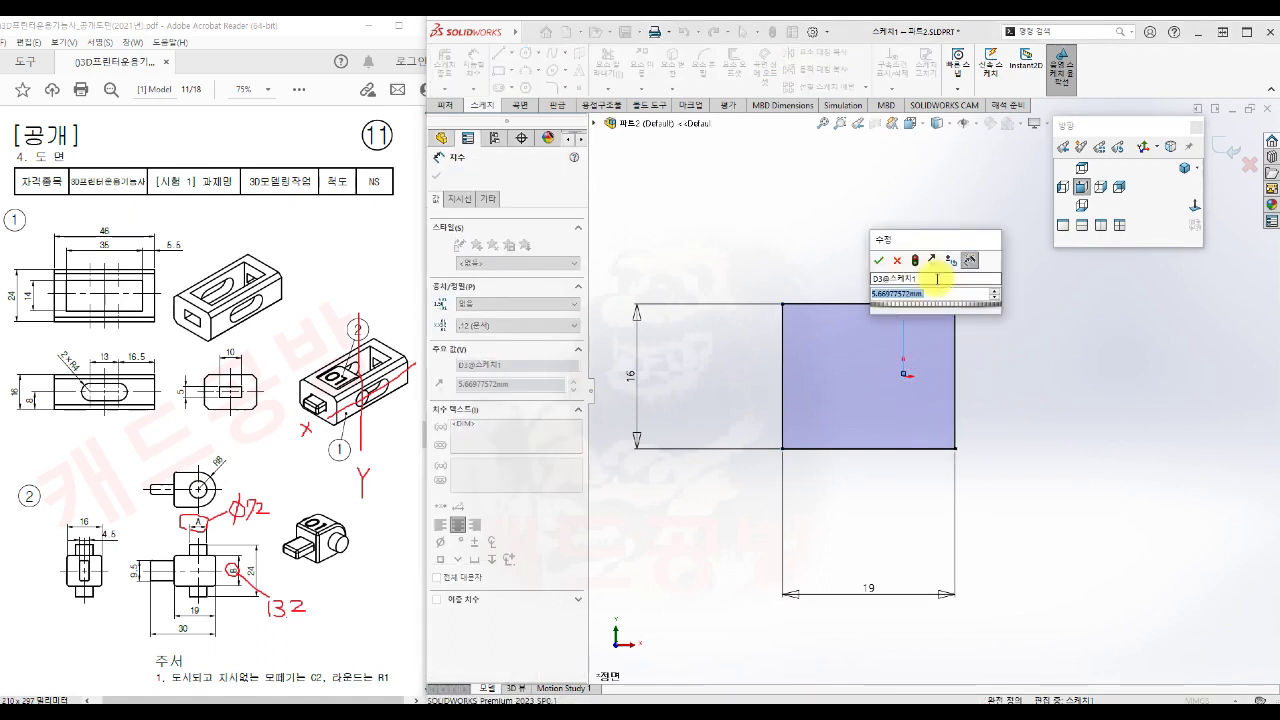
text(8)
key(Return)
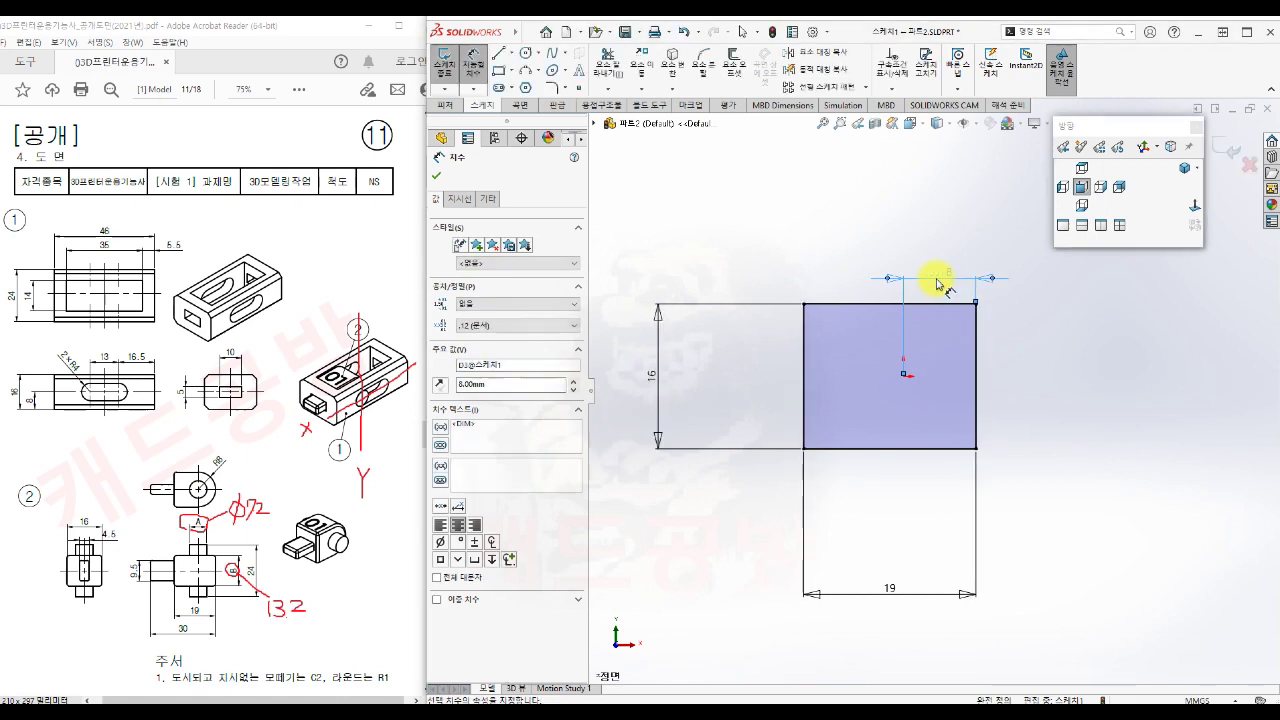
key(Escape)
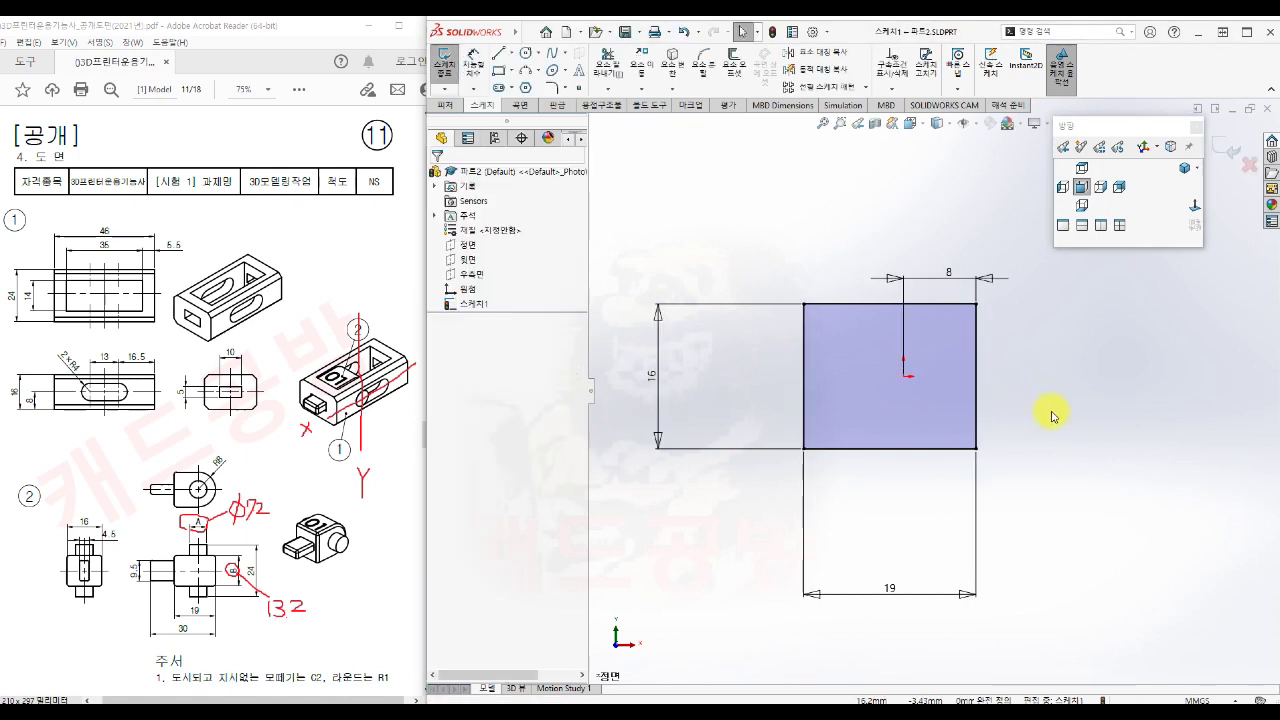
Sketch a circle of 7.2 mm diameter centred on the origin inside the rectangle
scroll(1047, 405, up, 1)
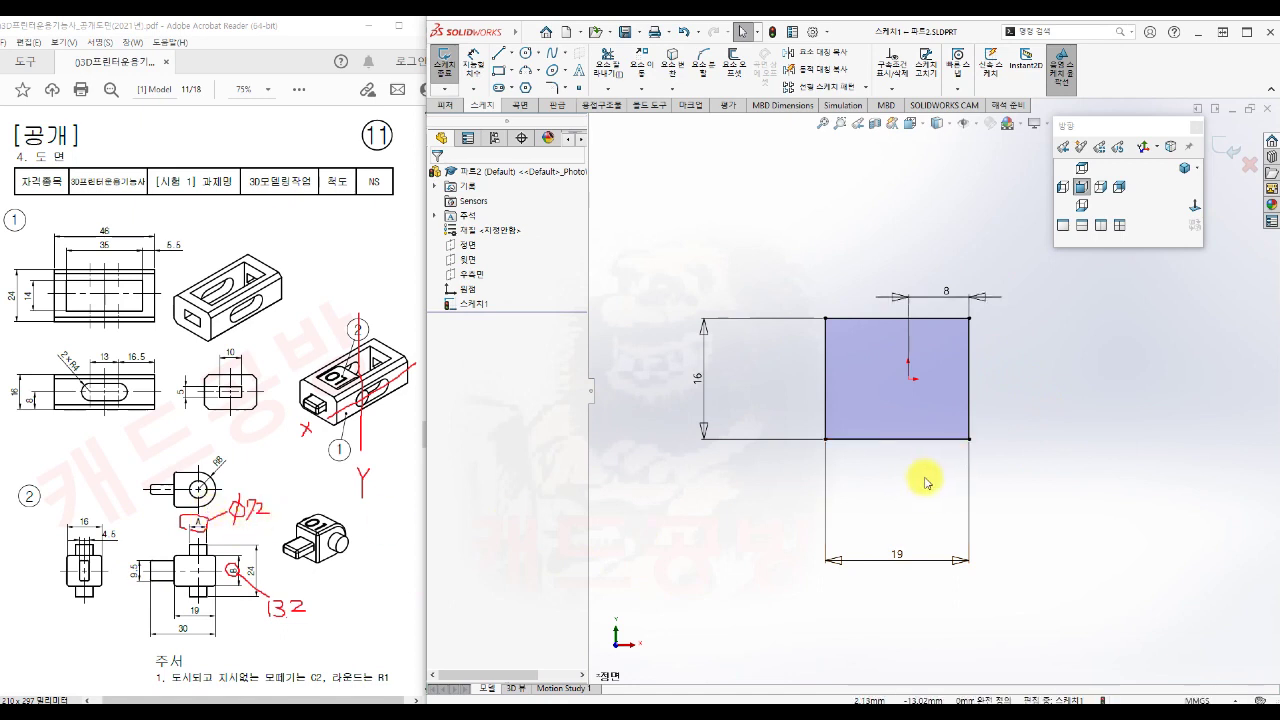
key(s)
click(975, 520)
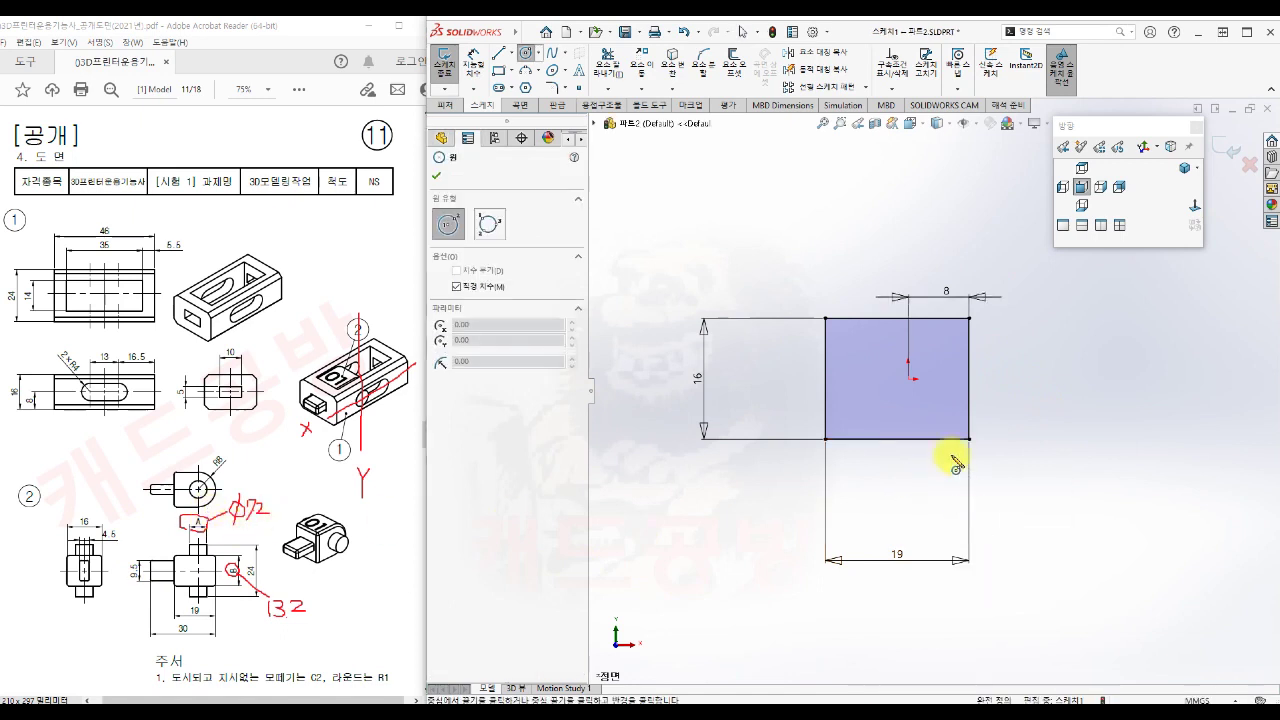
click(908, 380)
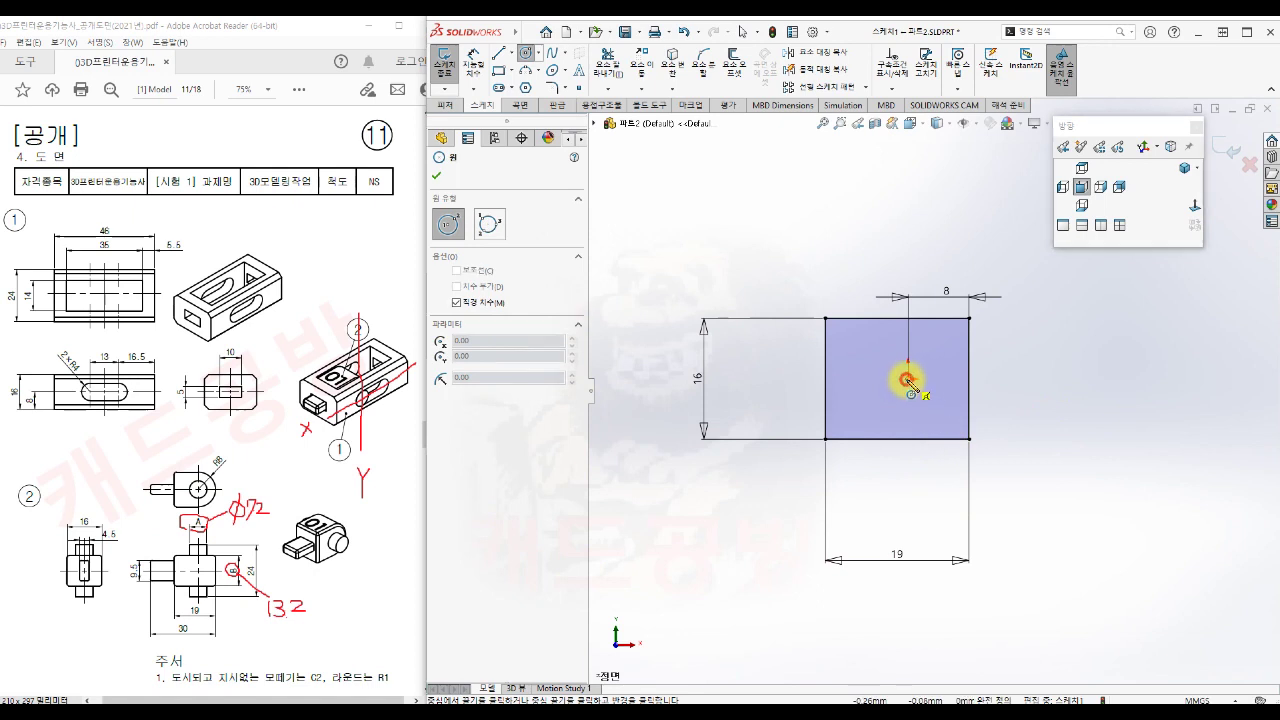
text(7)
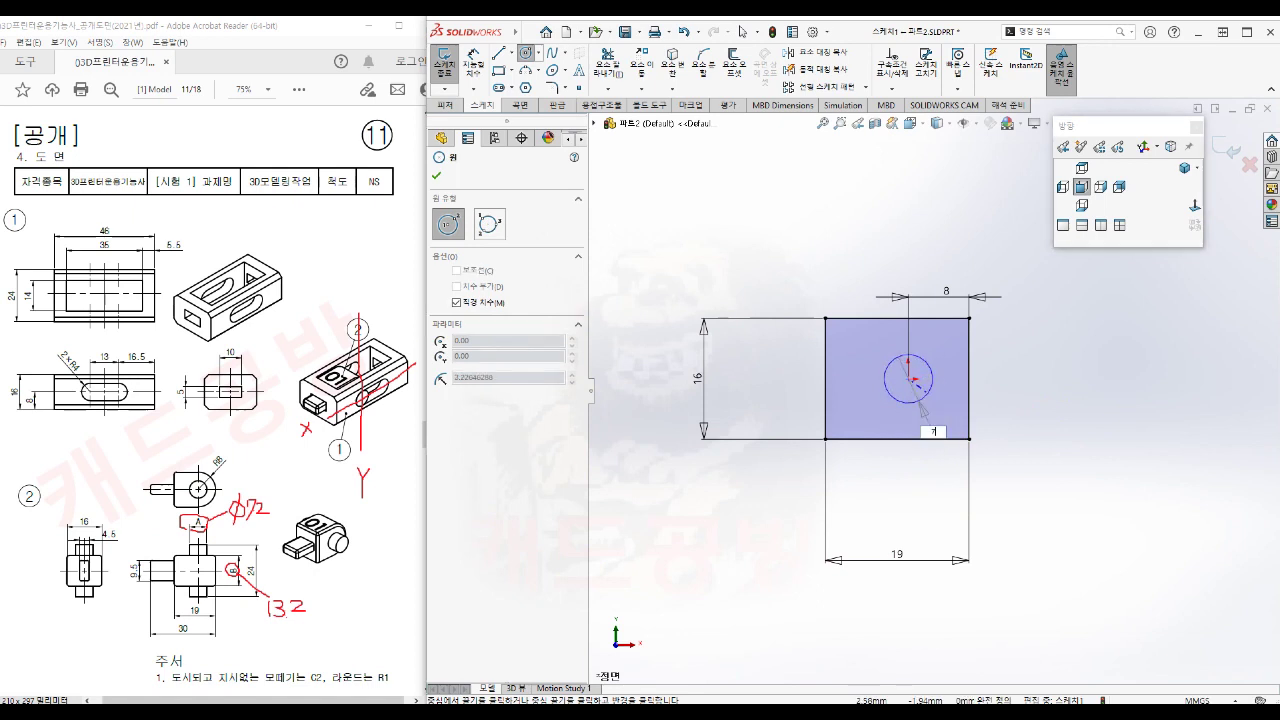
click(925, 394)
click(1046, 420)
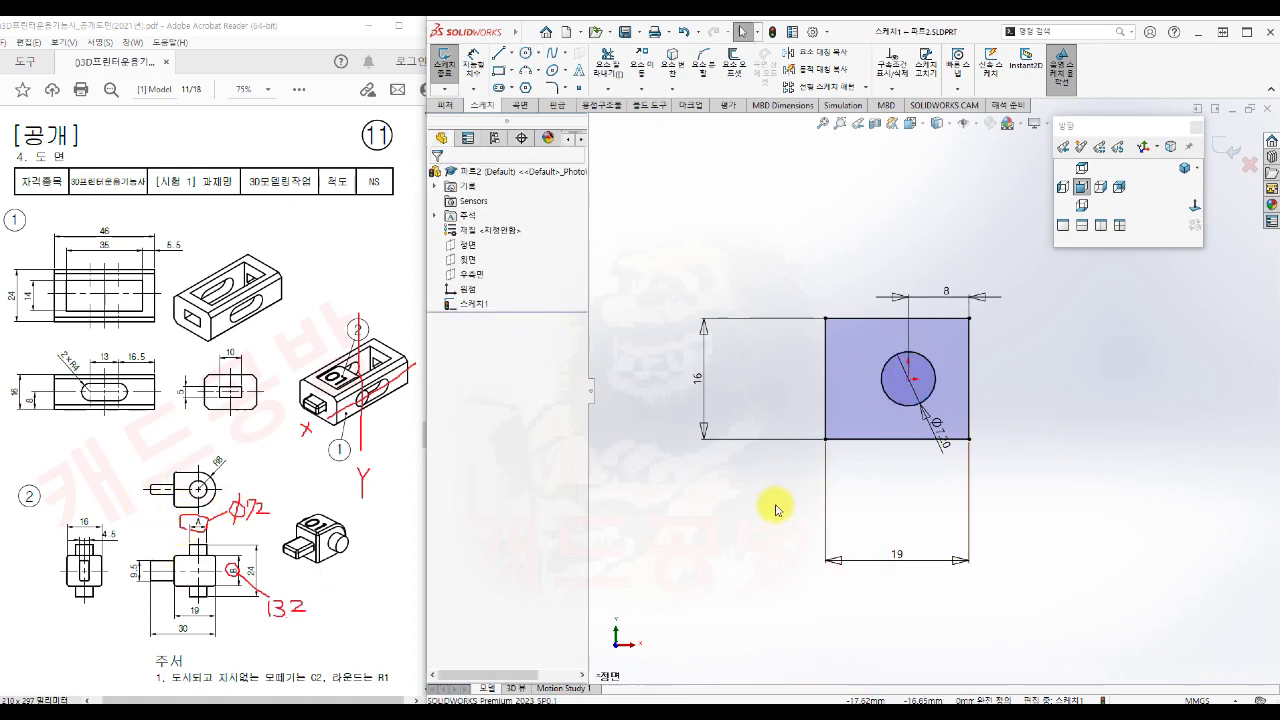
Sketch a small corner rectangle about 10.6 mm wide and 4.2 mm high to the left of the main rectangle
key(s)
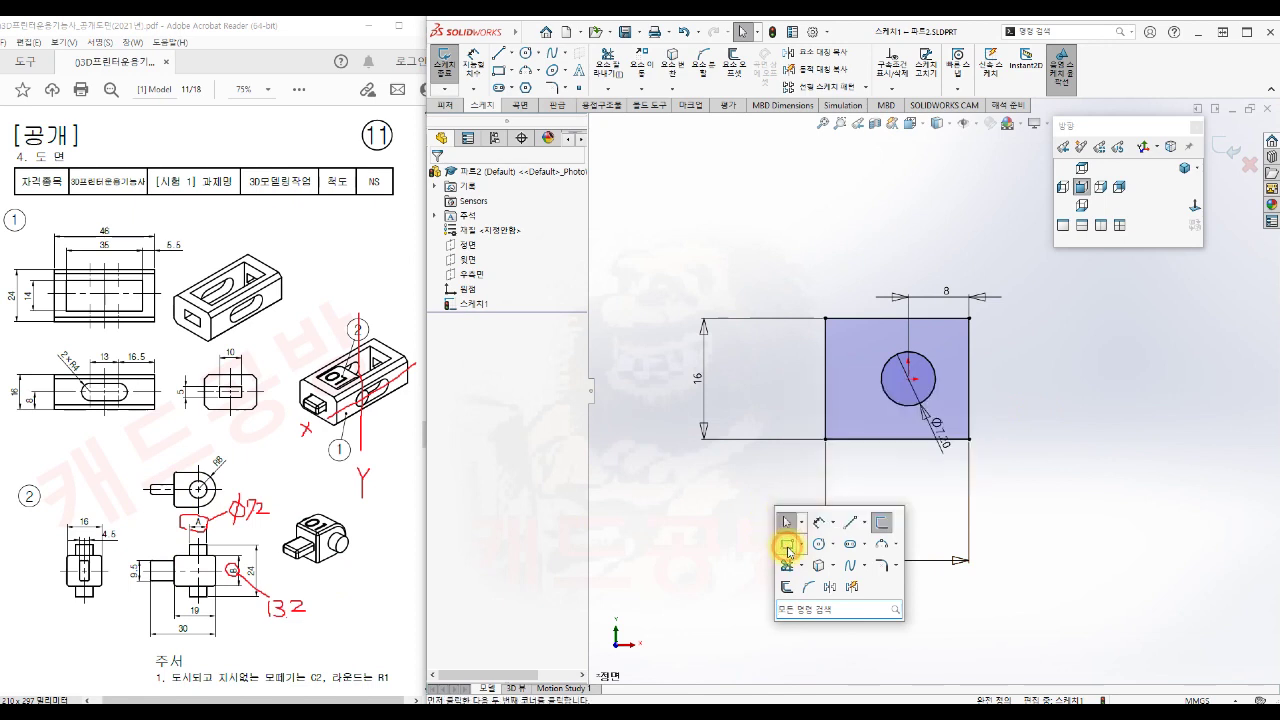
click(788, 546)
click(730, 368)
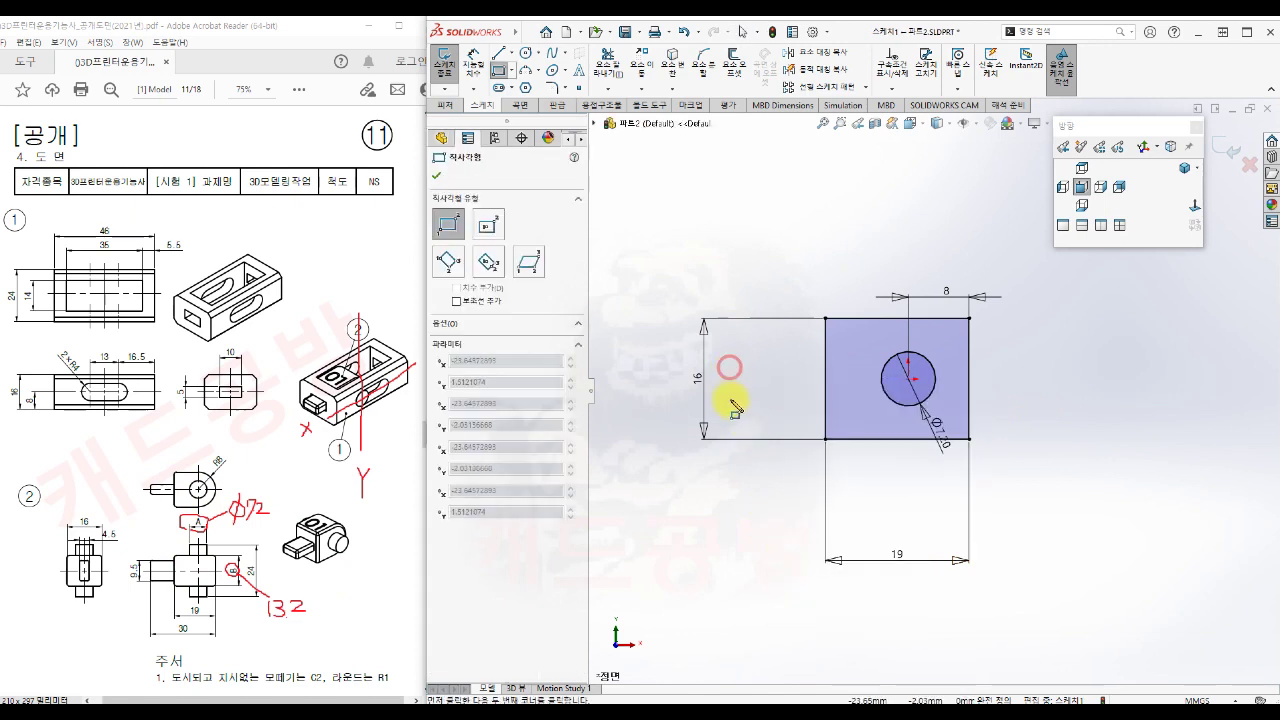
click(811, 399)
key(Escape)
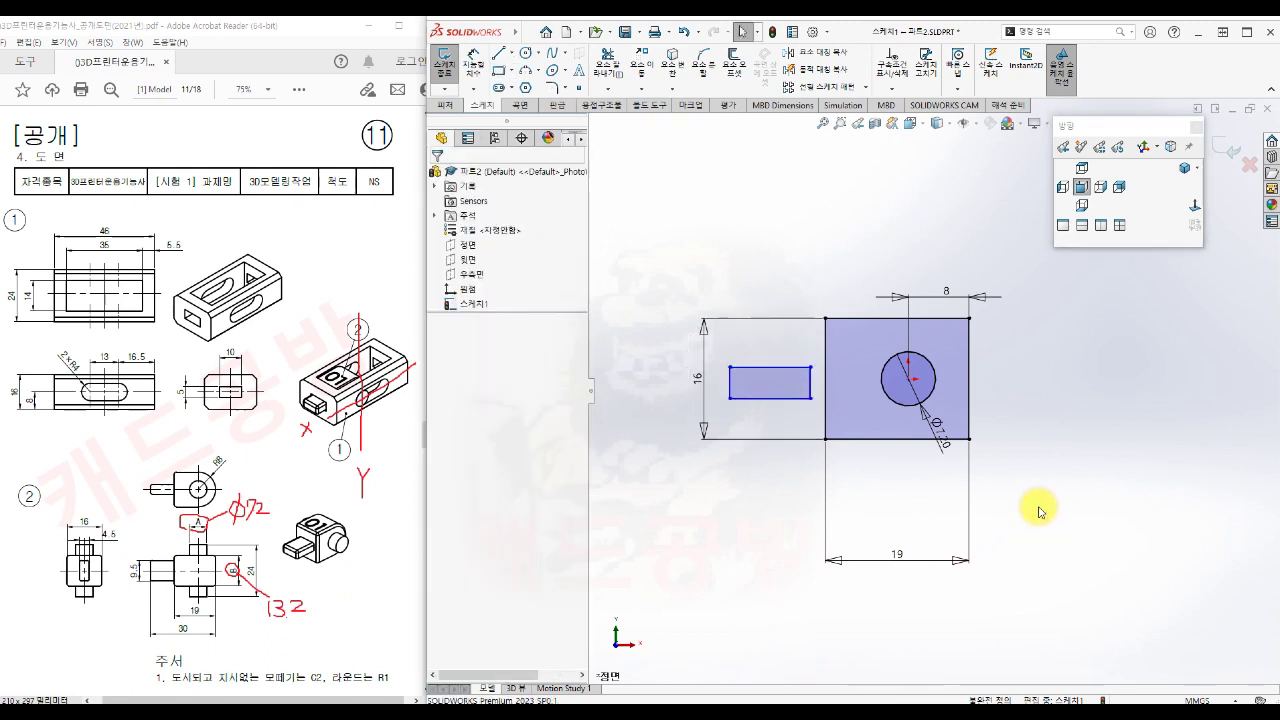
Align the midpoint of the small rectangle's right edge horizontally with the origin
click(812, 385)
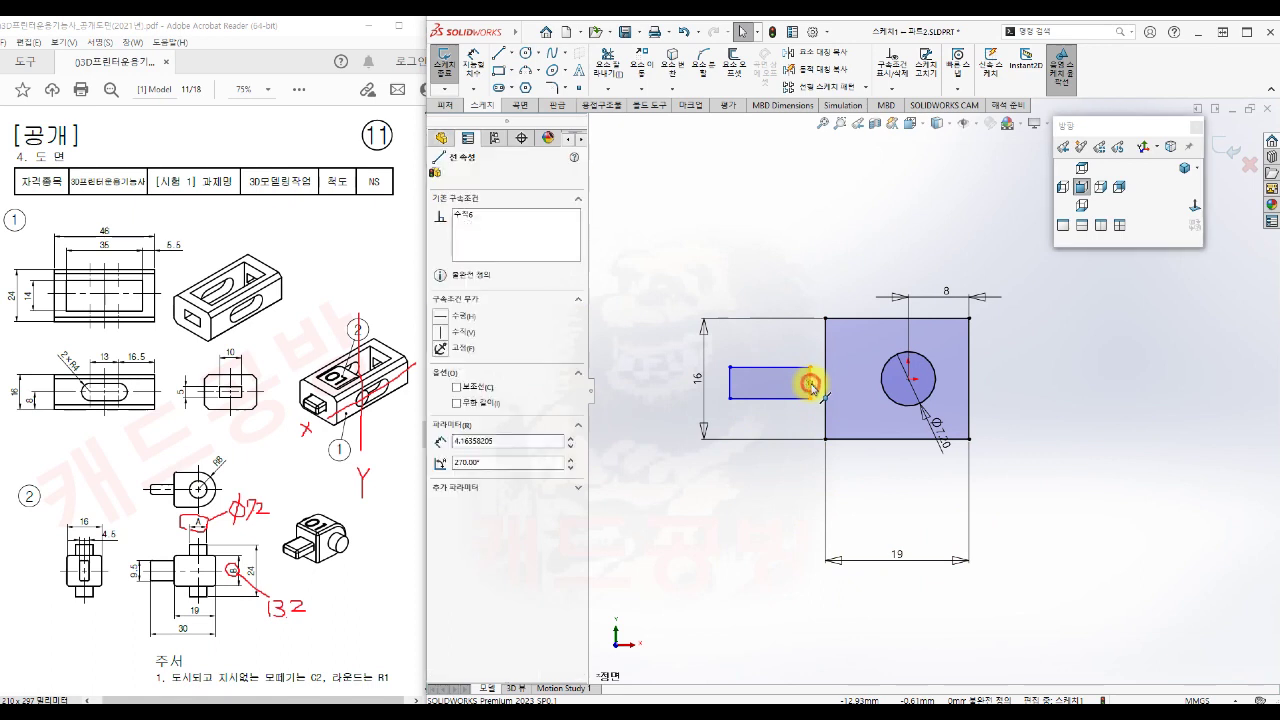
ctrl+click(911, 382)
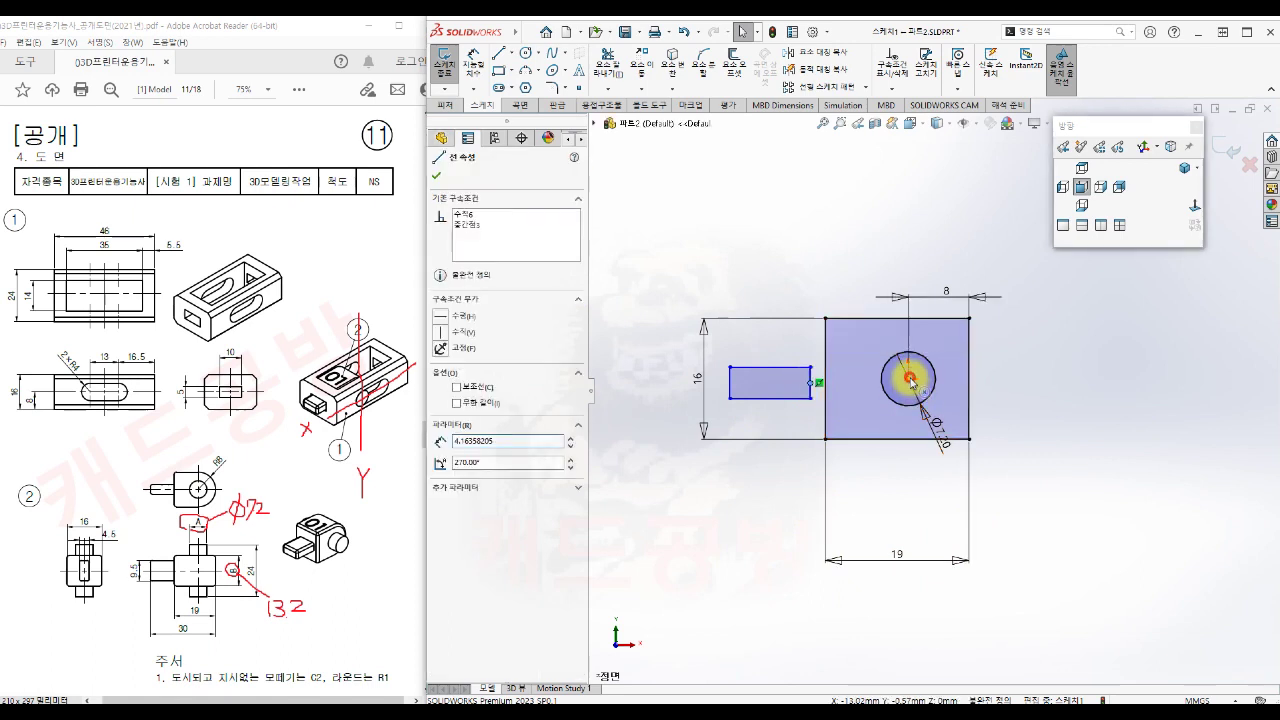
click(951, 316)
click(1074, 457)
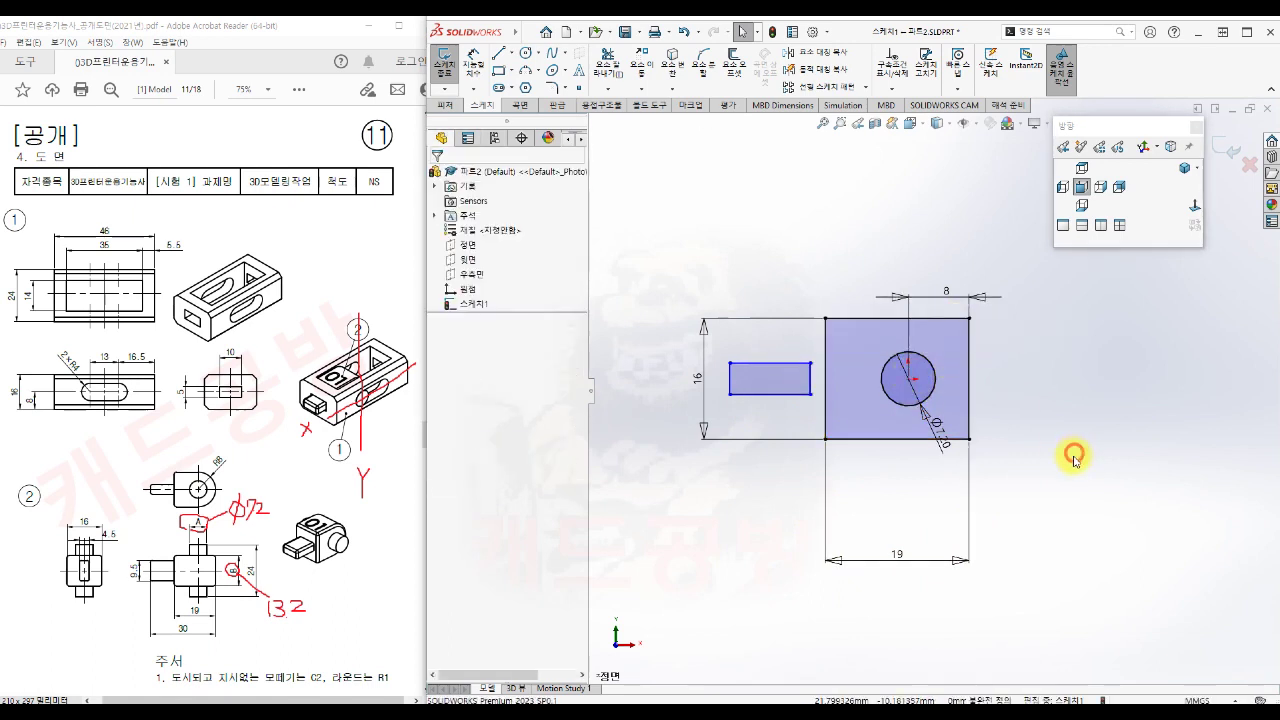
Make the small rectangle's right edge collinear with the main rectangle's left edge
click(811, 385)
ctrl+click(825, 392)
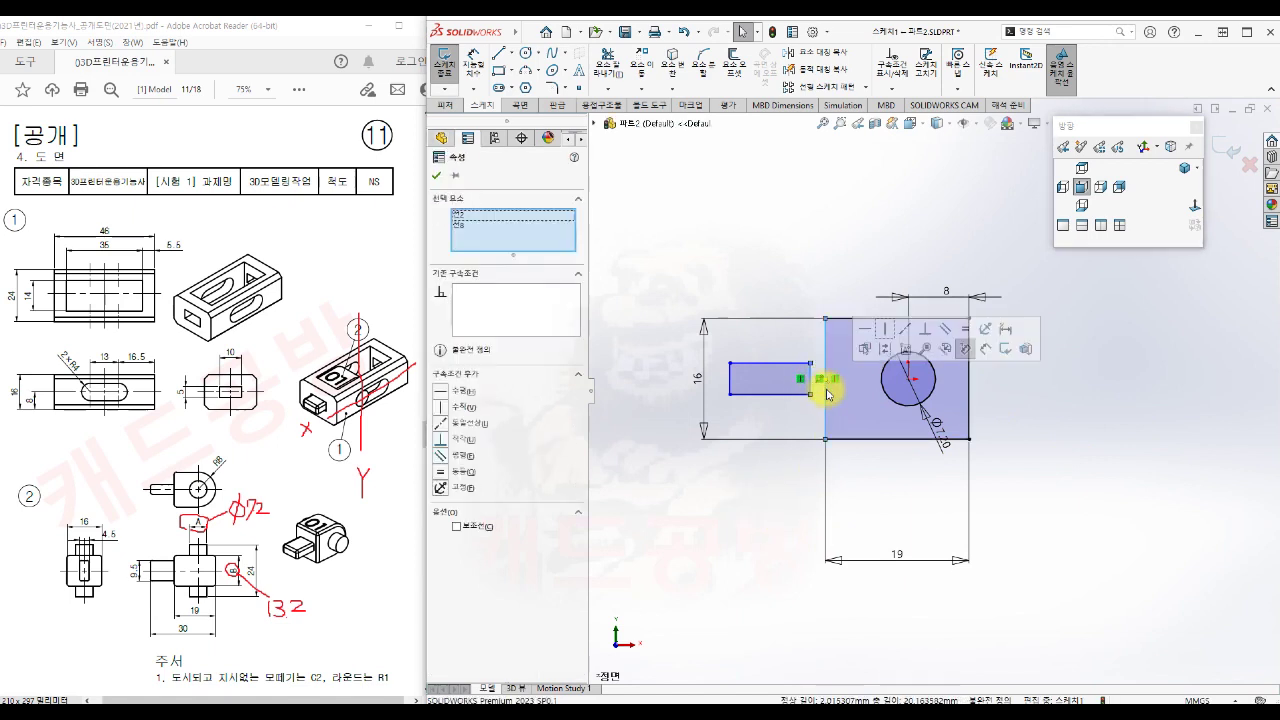
click(907, 331)
click(1063, 441)
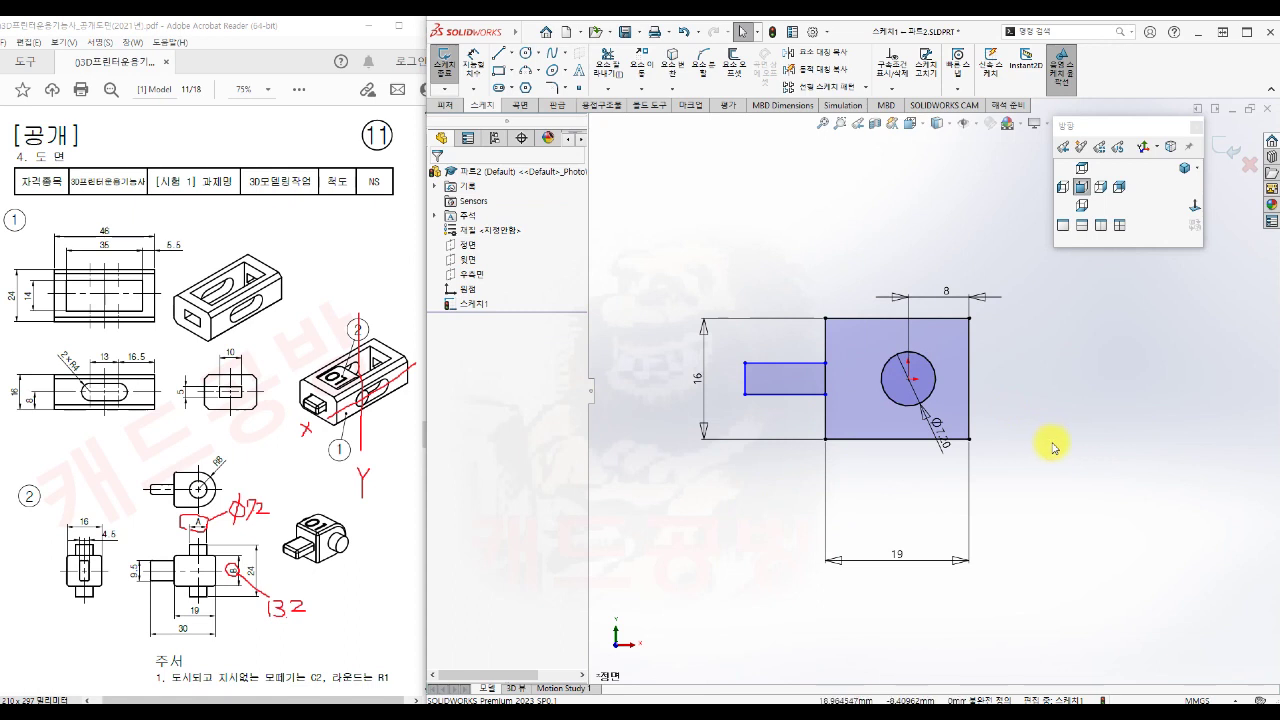
Dimension the overall length from the small rectangle's left edge to the main rectangle's right edge as 30 mm
key(s)
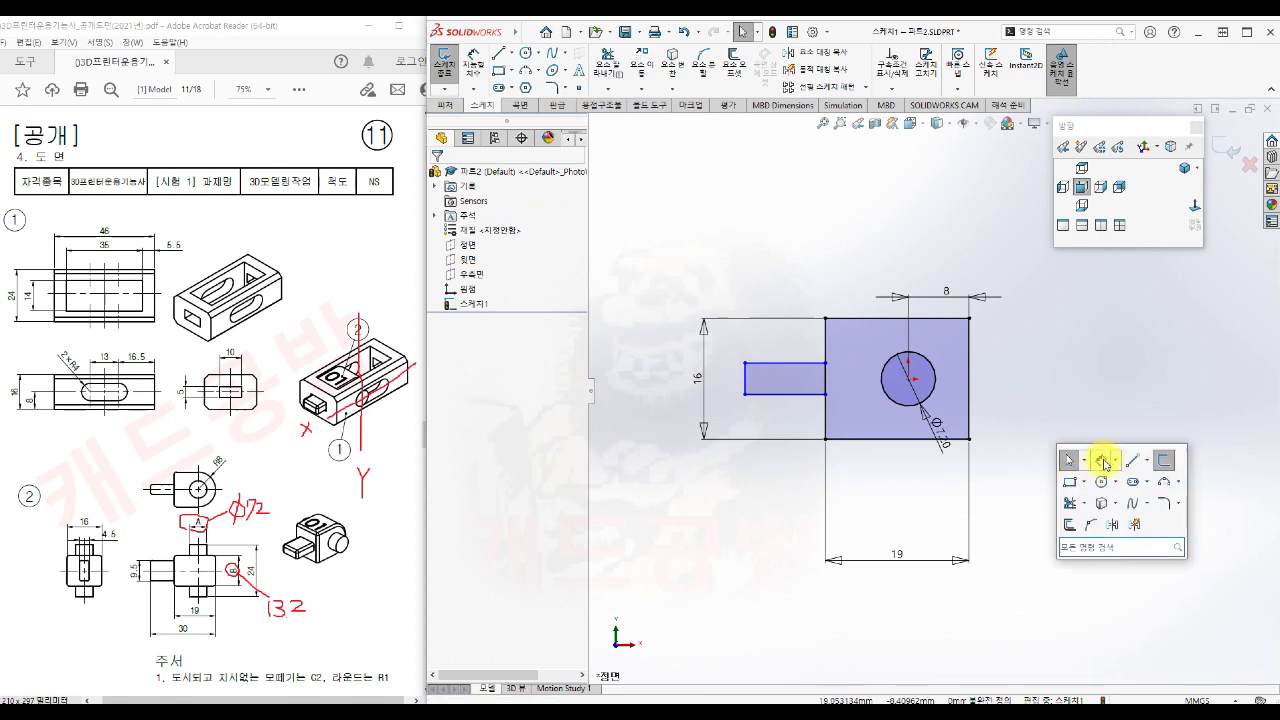
click(1102, 461)
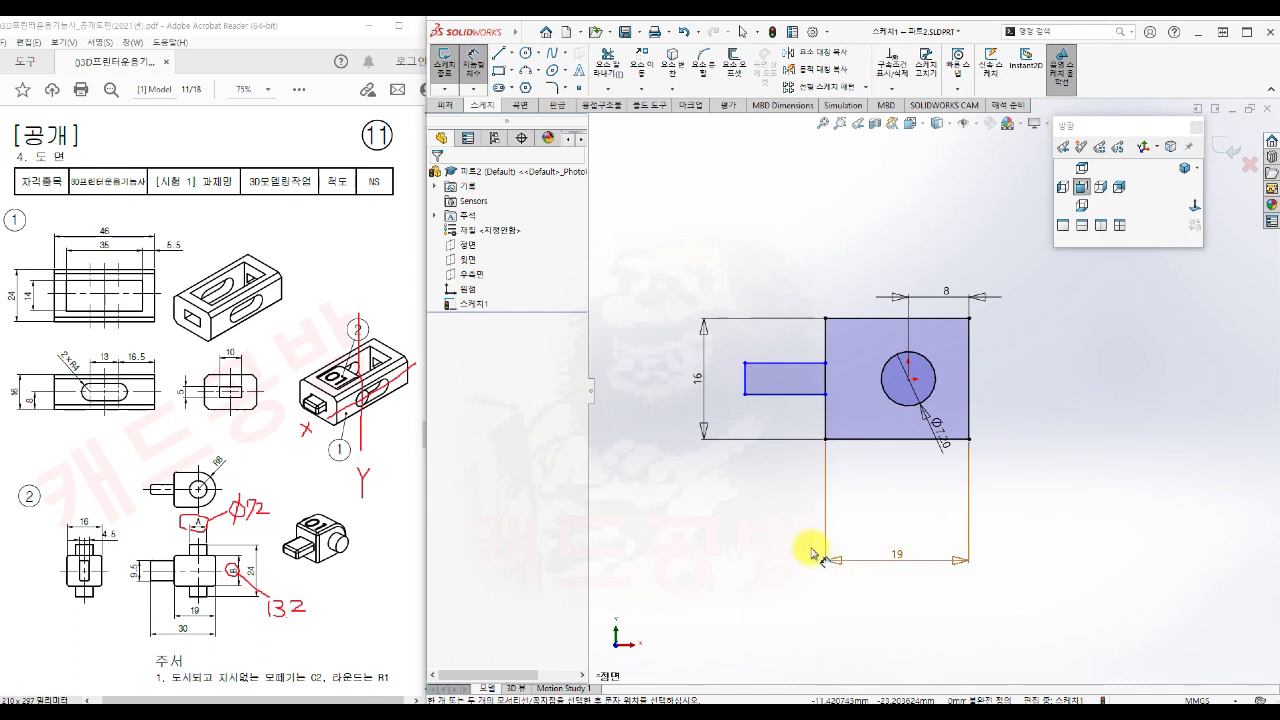
click(745, 386)
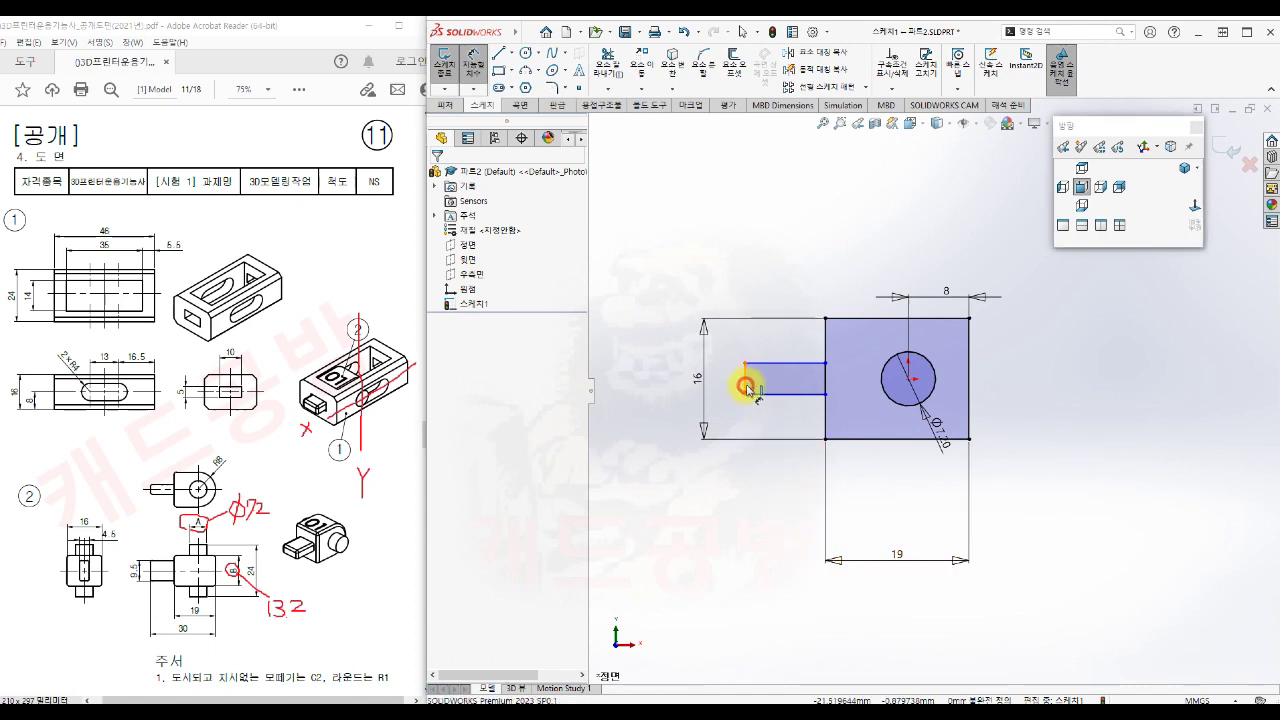
click(967, 415)
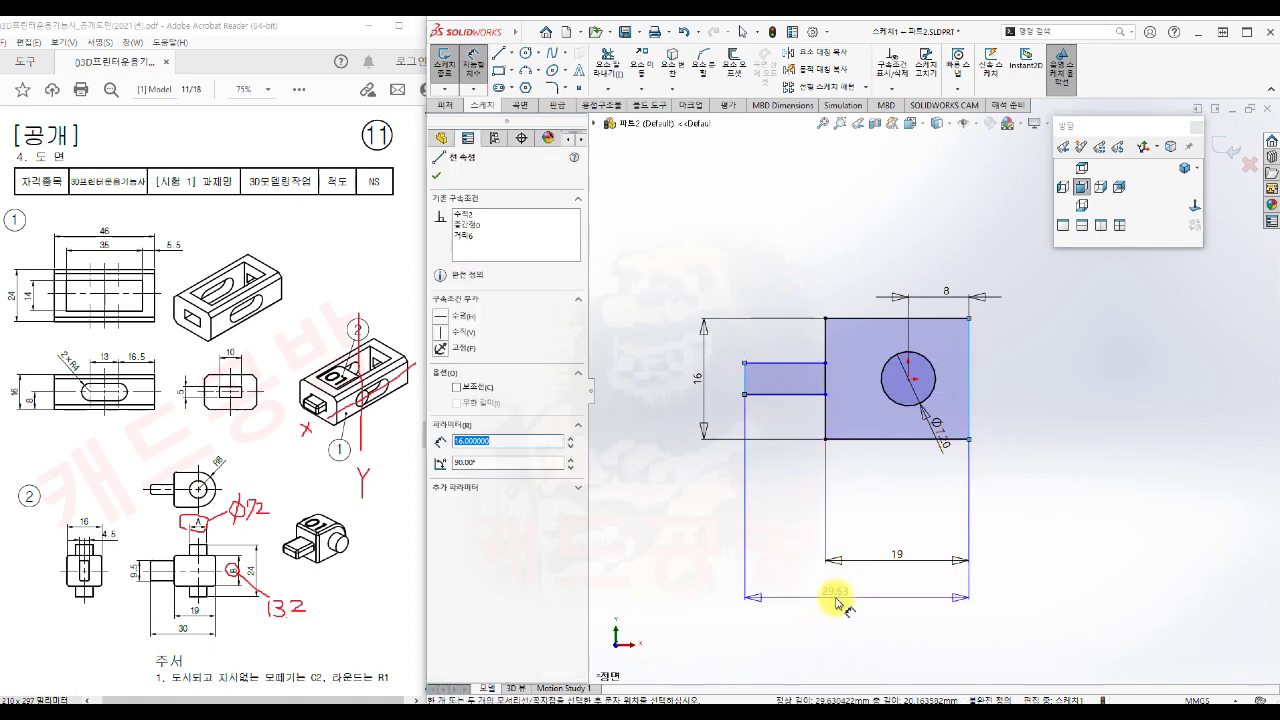
click(831, 597)
text(30)
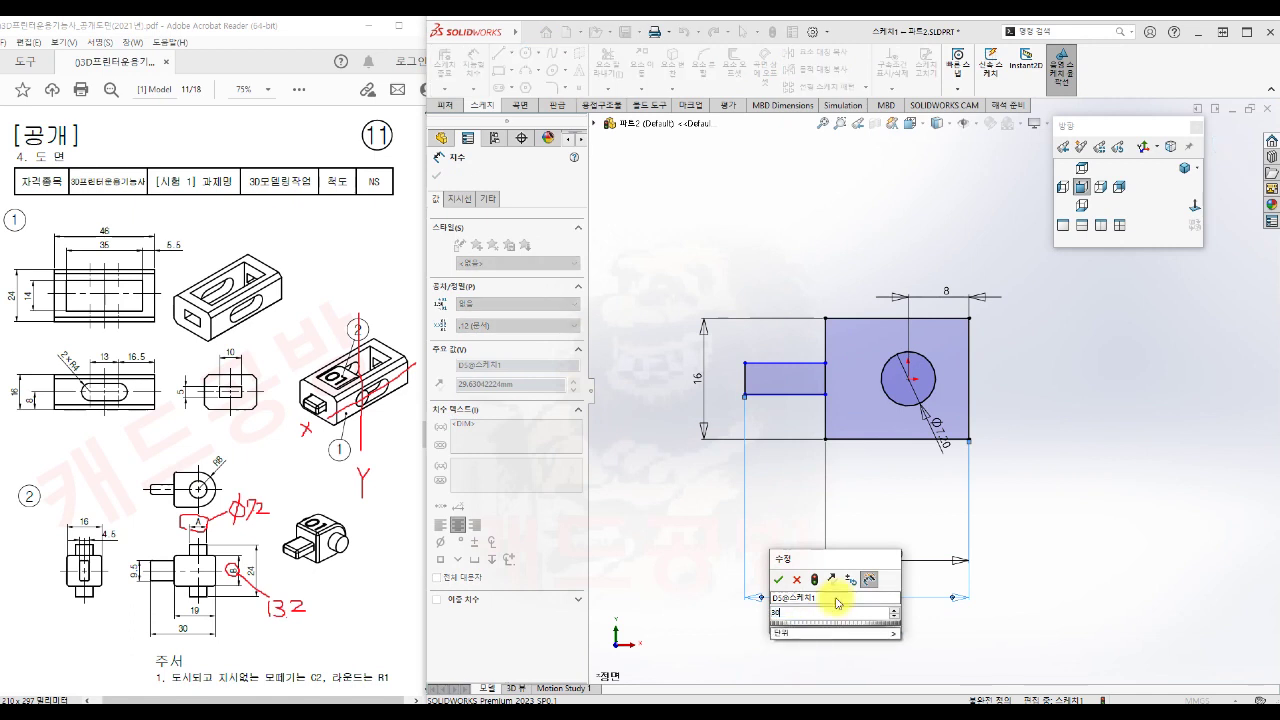
key(Return)
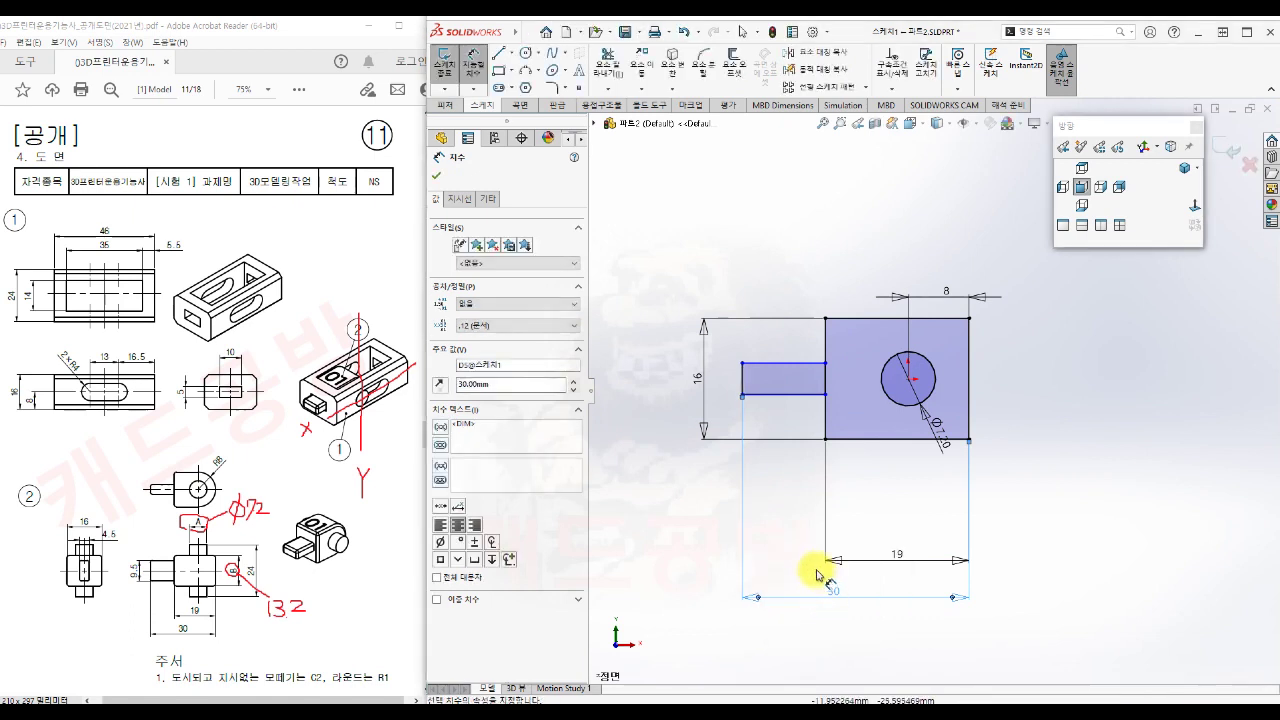
click(694, 557)
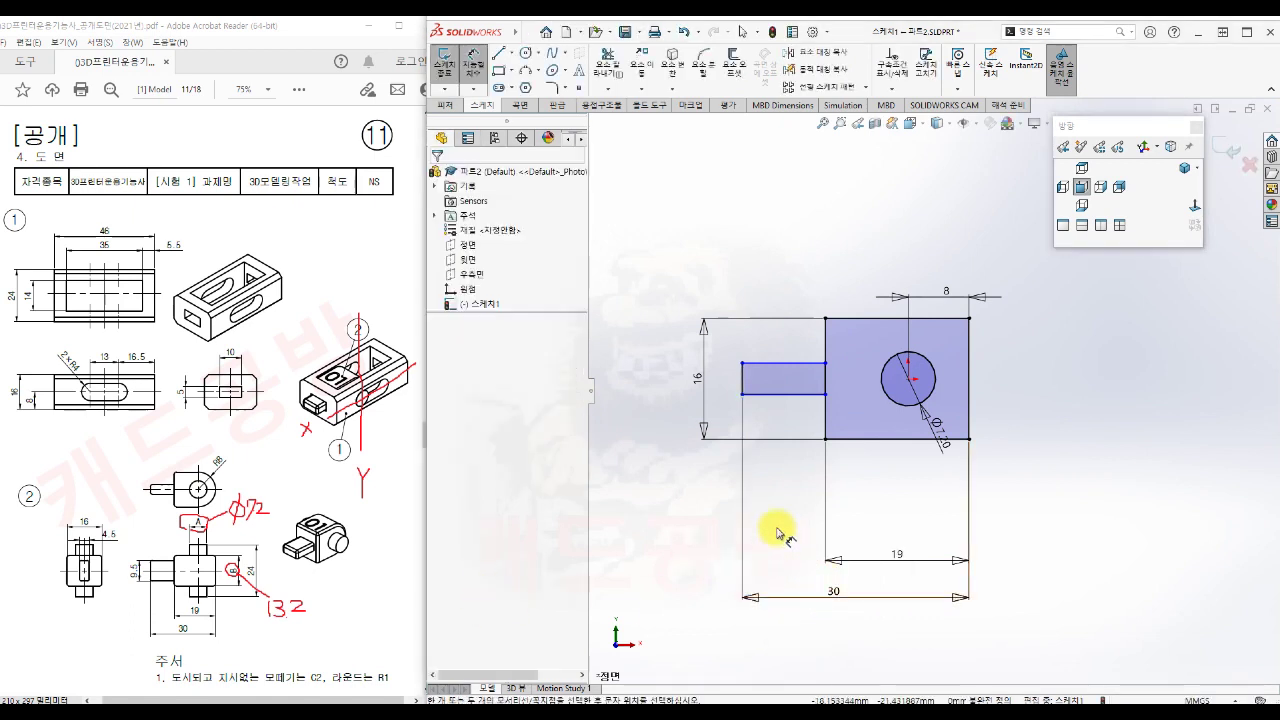
Dimension the small rectangle's height as 4.5 mm
click(789, 394)
click(786, 363)
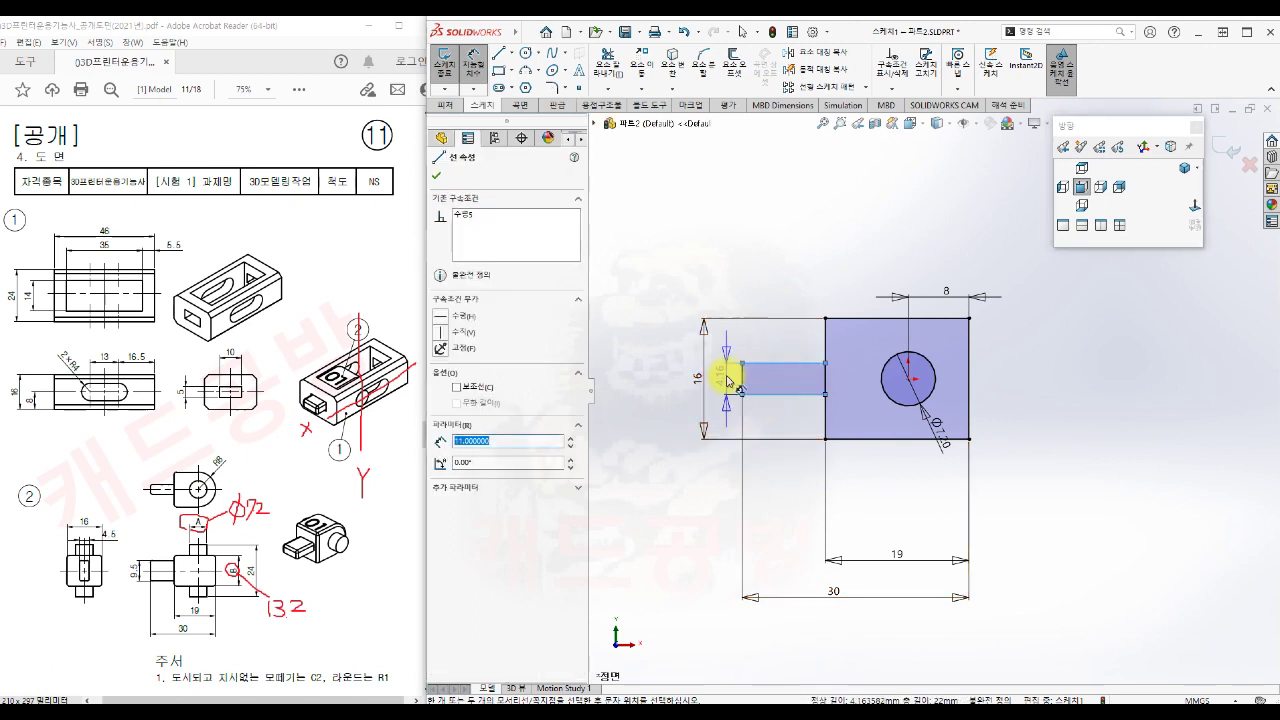
click(728, 376)
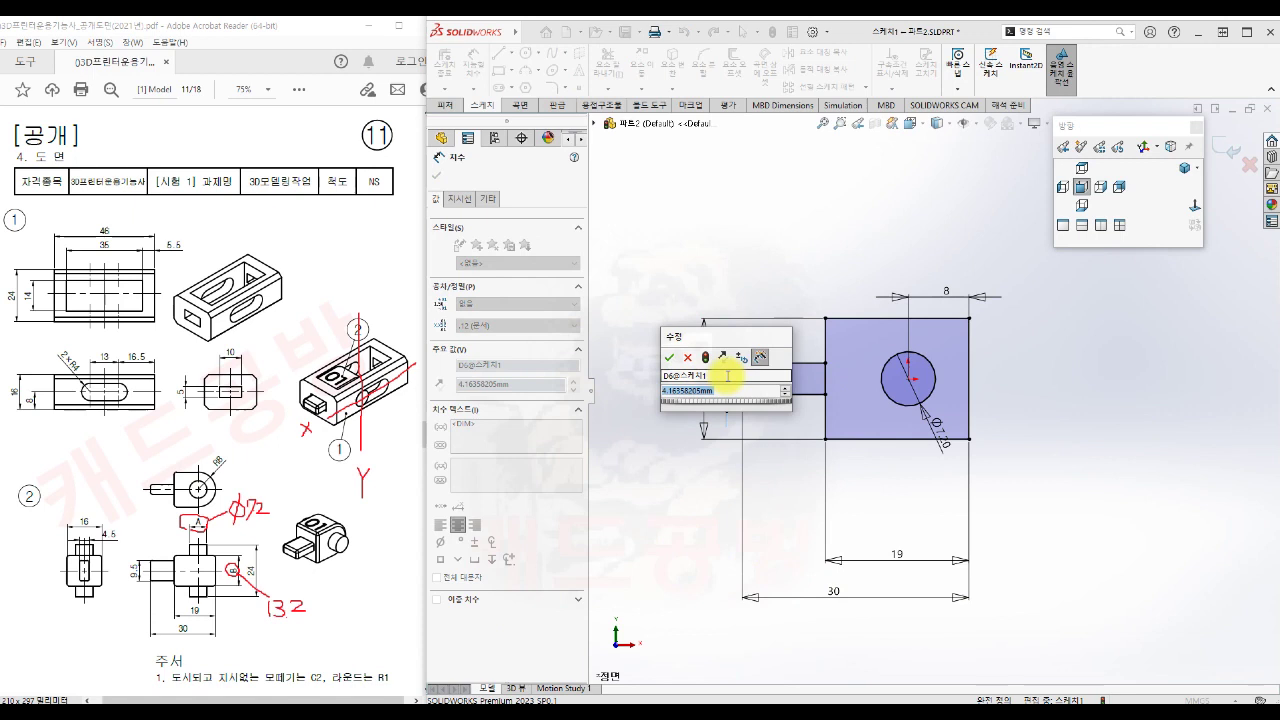
text(4.5)
key(Return)
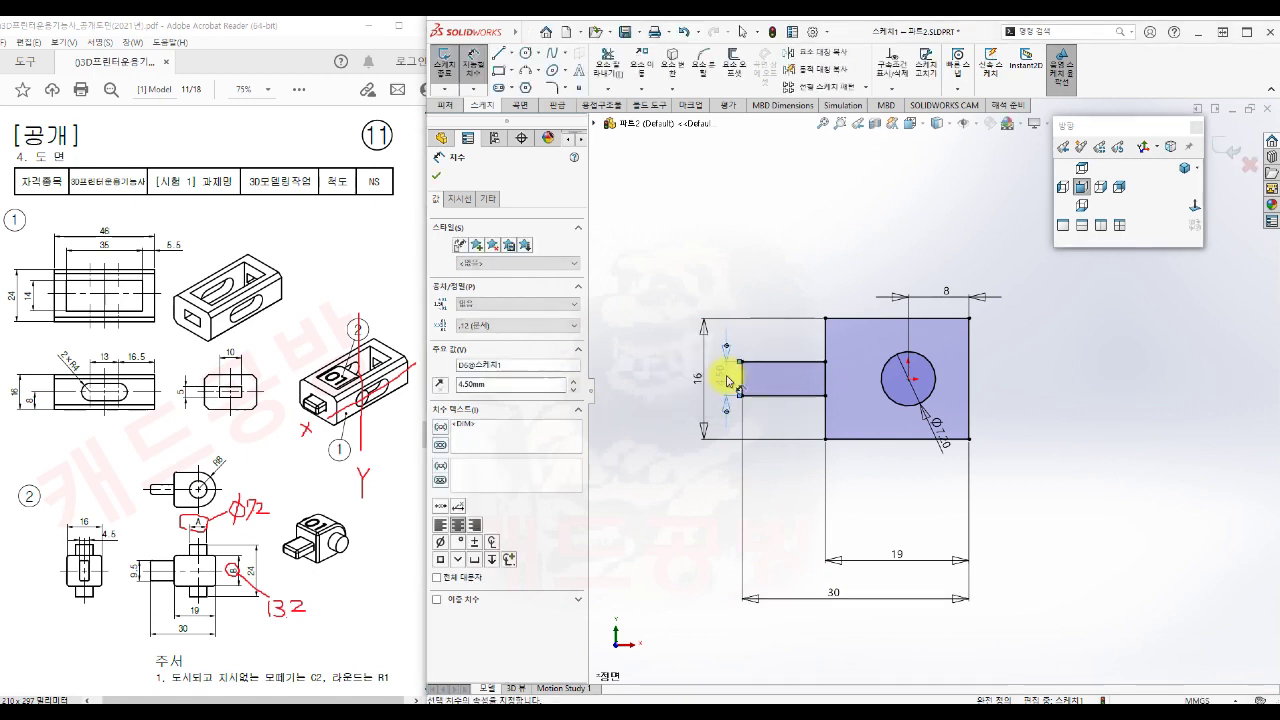
key(Escape)
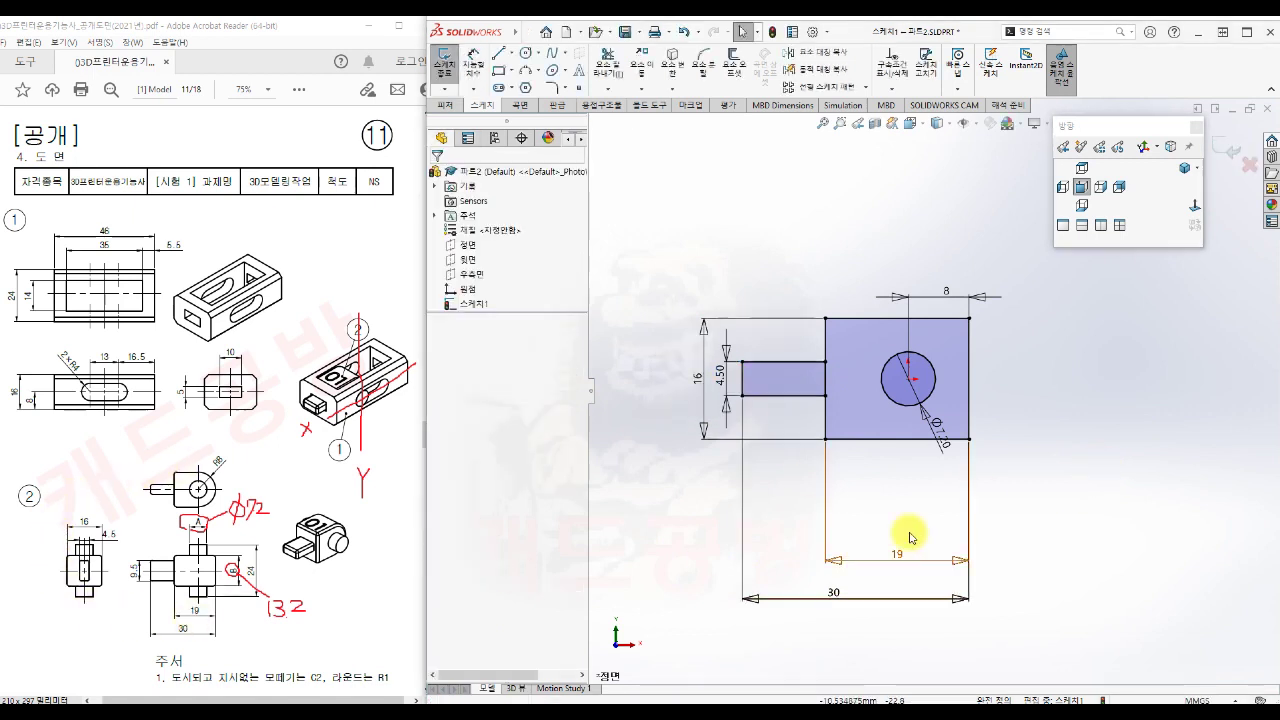
Close the sketch and extrude the pin circle region 24 mm with the Mid Plane end condition
right_click(1113, 498)
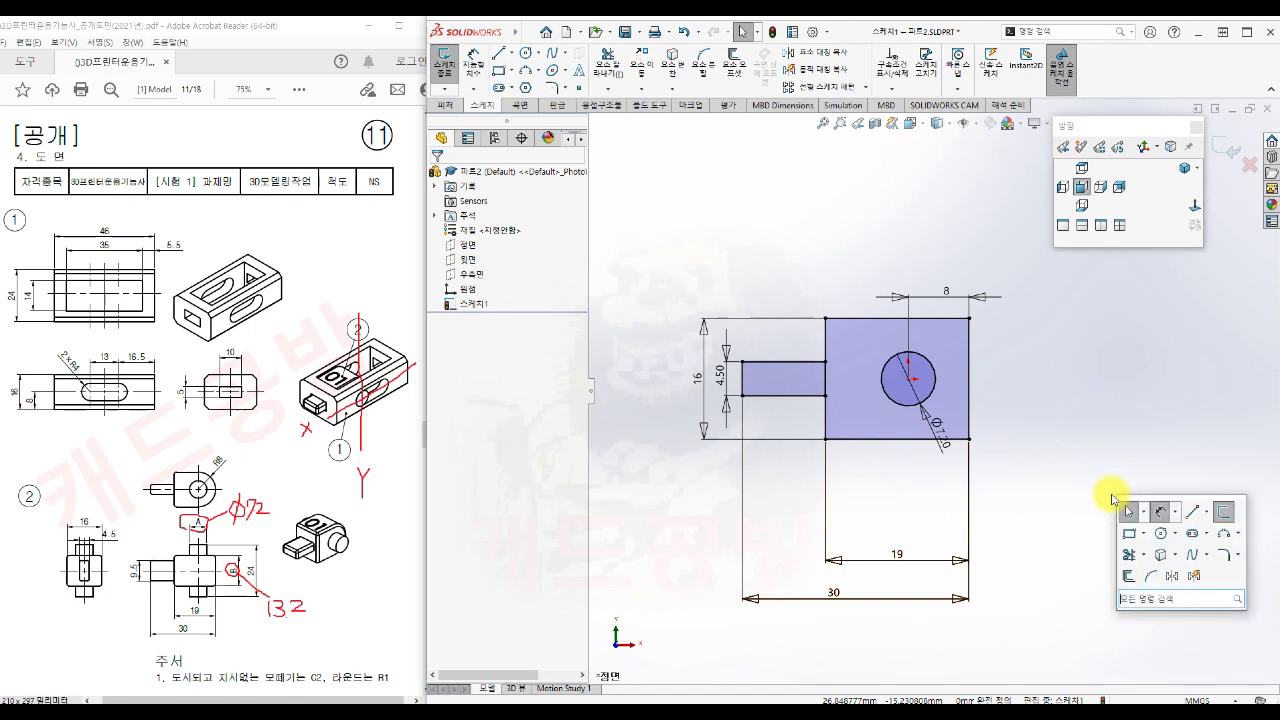
click(1216, 507)
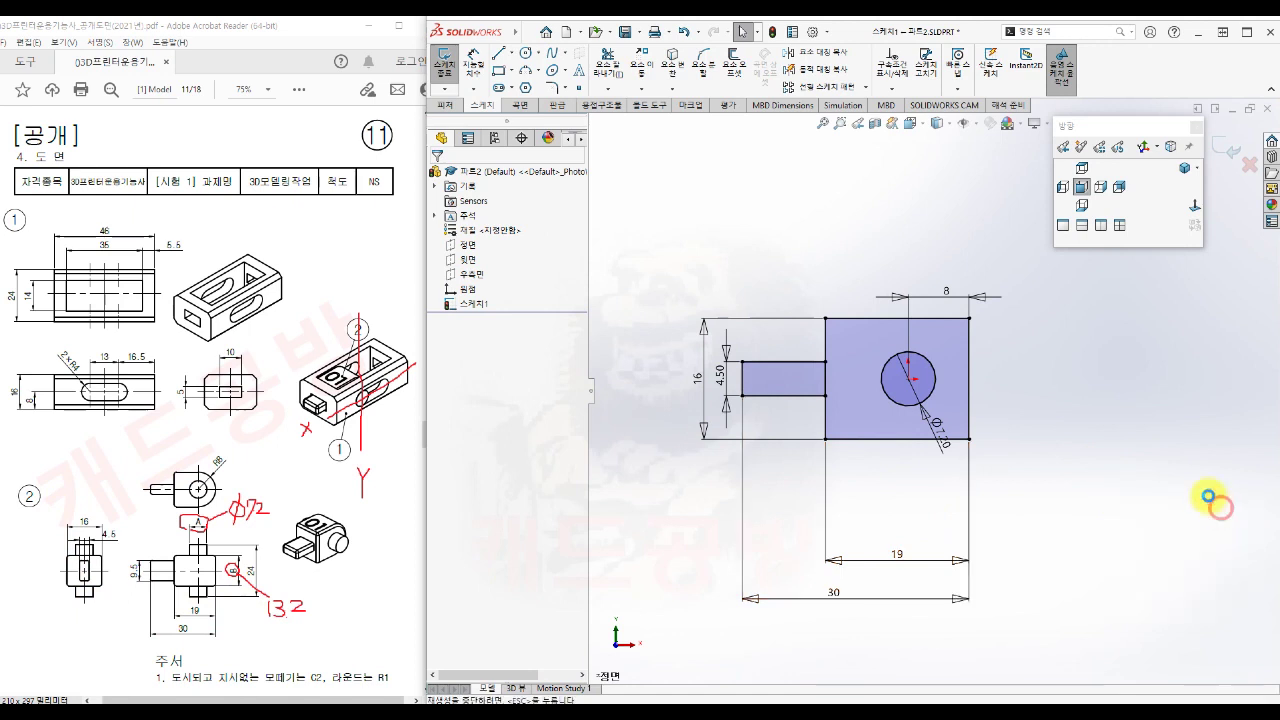
right_click(1123, 438)
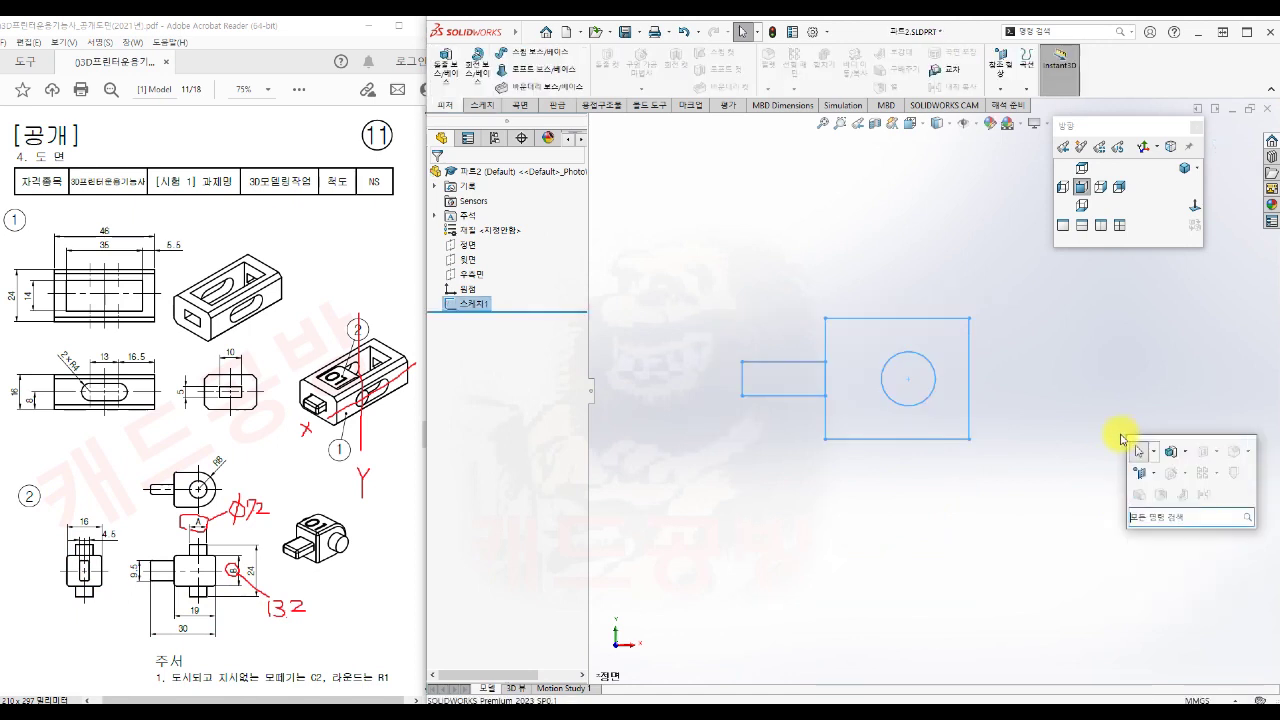
click(1171, 451)
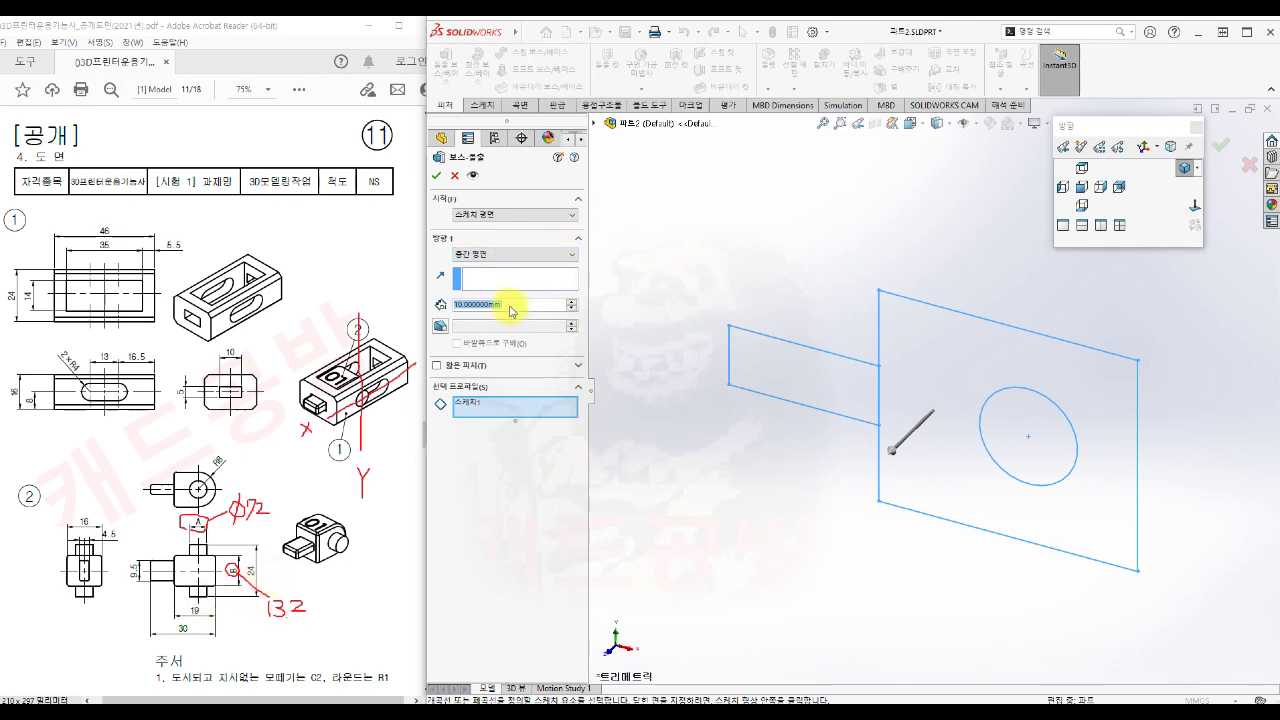
text(24)
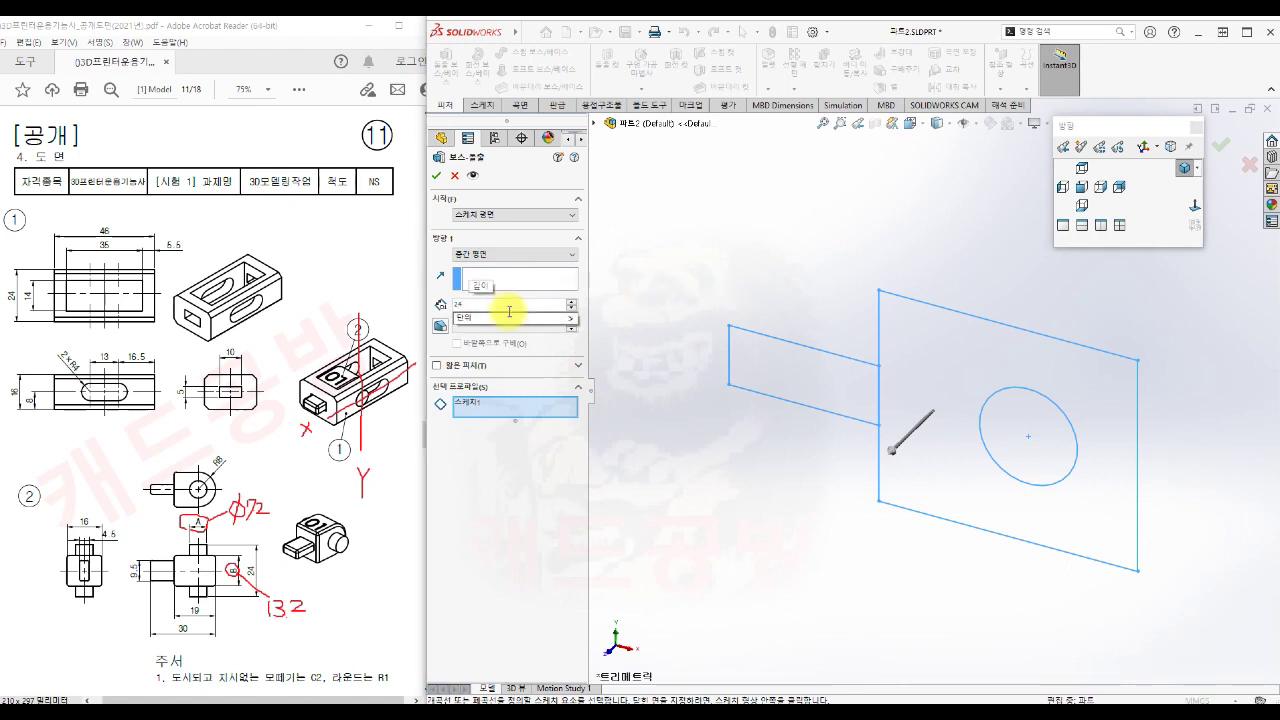
click(523, 407)
click(1040, 452)
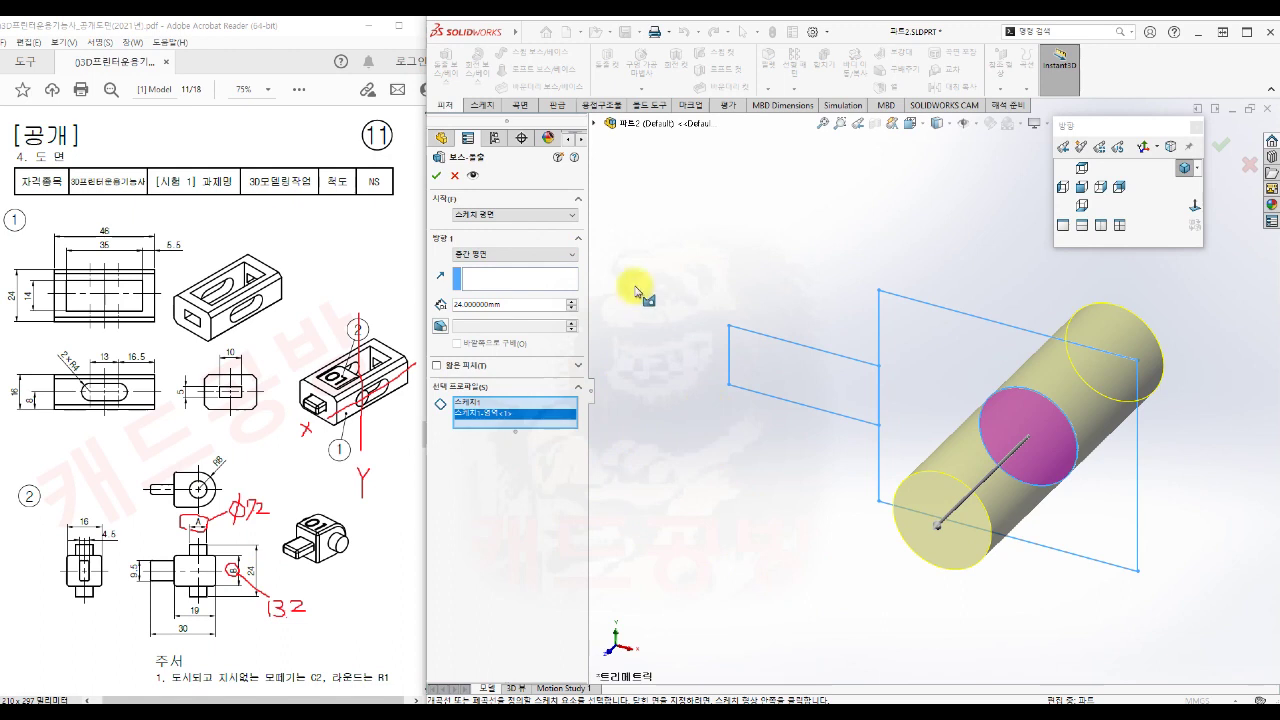
click(436, 175)
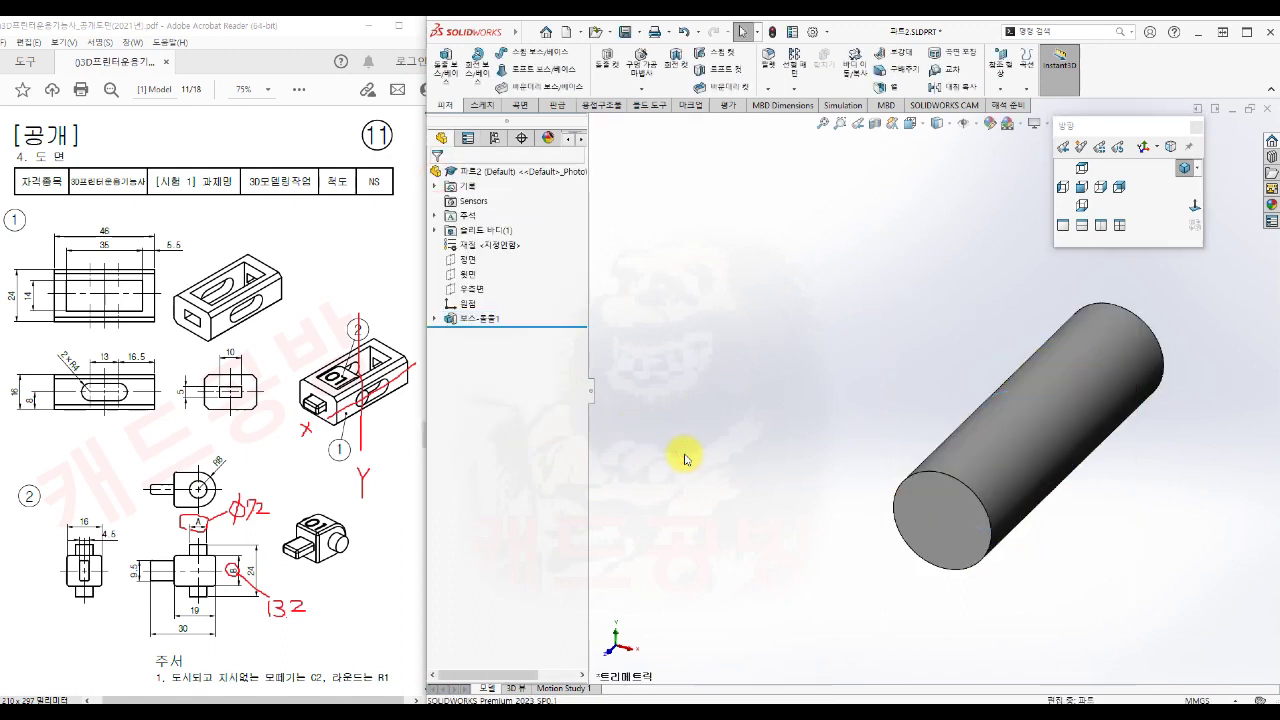
Extrude the main rectangle region of the same sketch 13.2 mm with Mid Plane, merged with the pin
key(s)
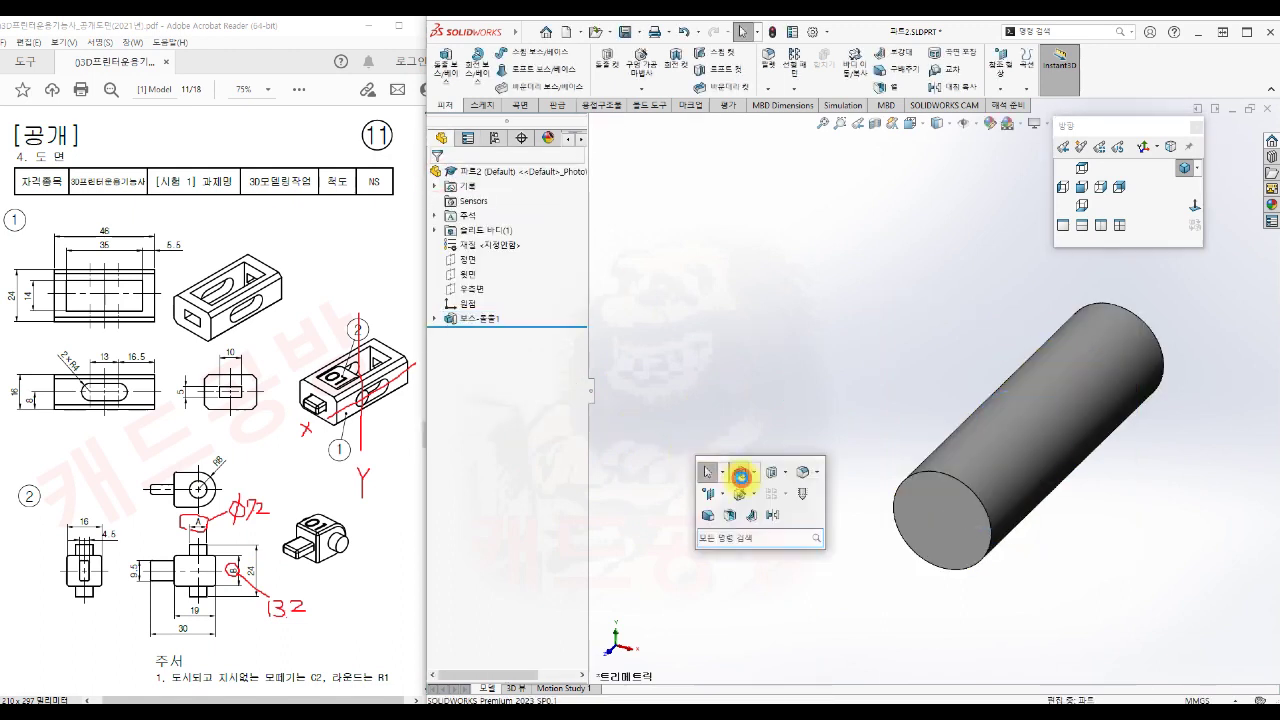
click(741, 476)
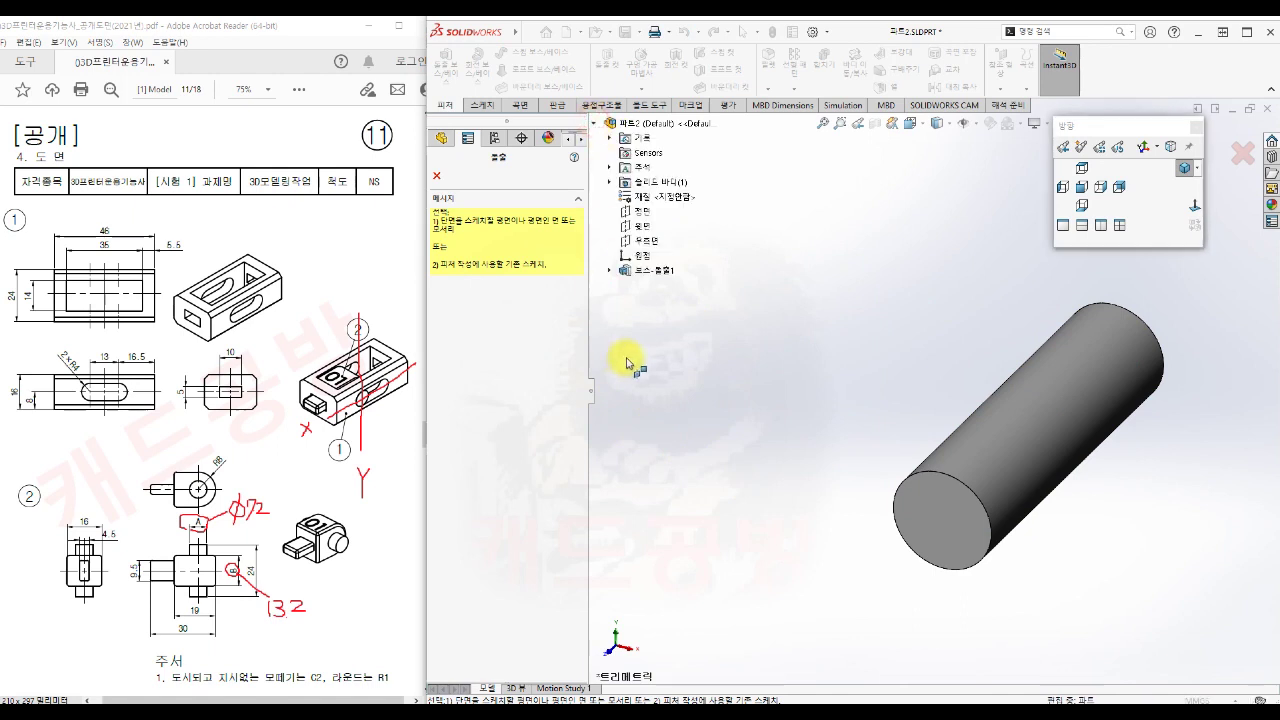
click(610, 270)
click(666, 288)
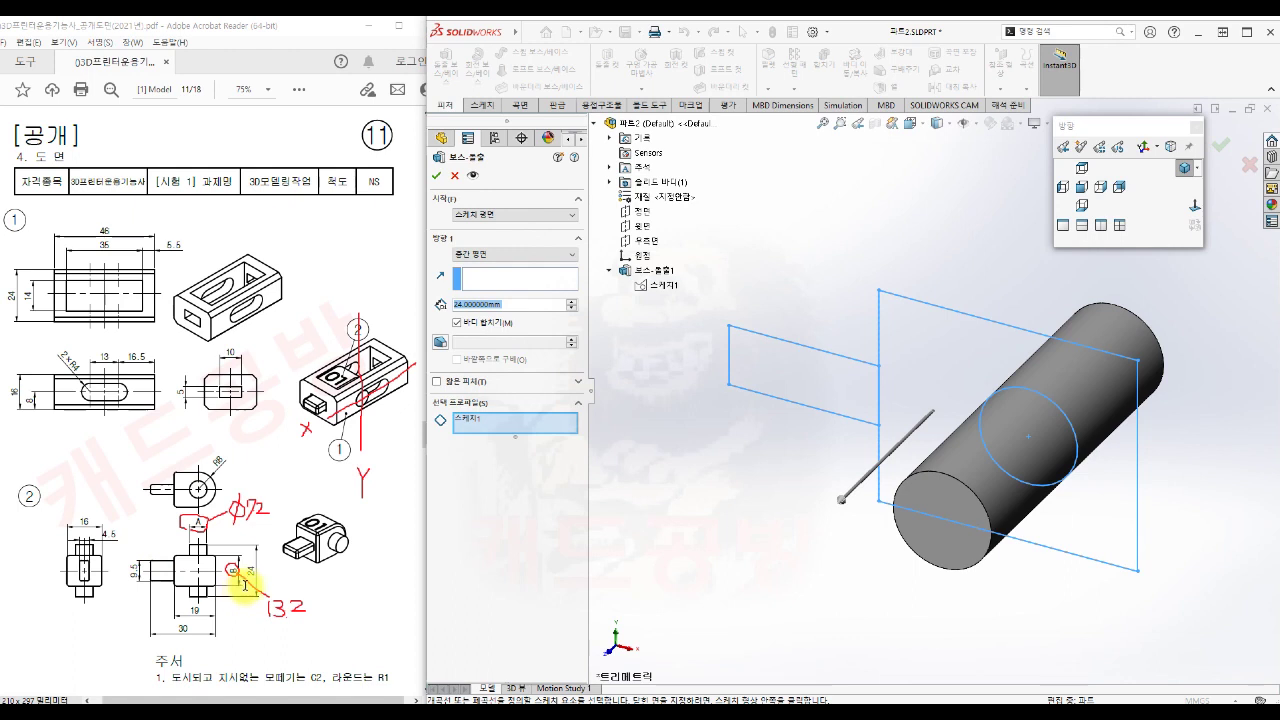
click(543, 306)
text(13.2)
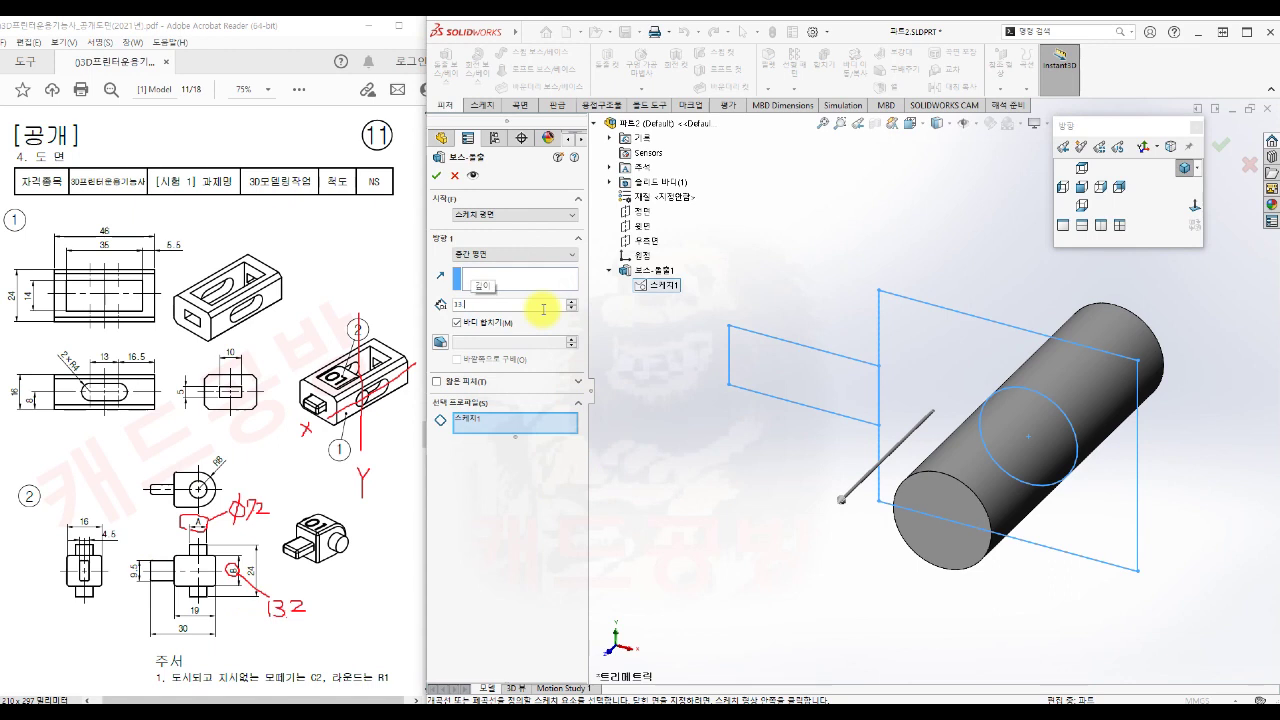
mouse_move(565, 320)
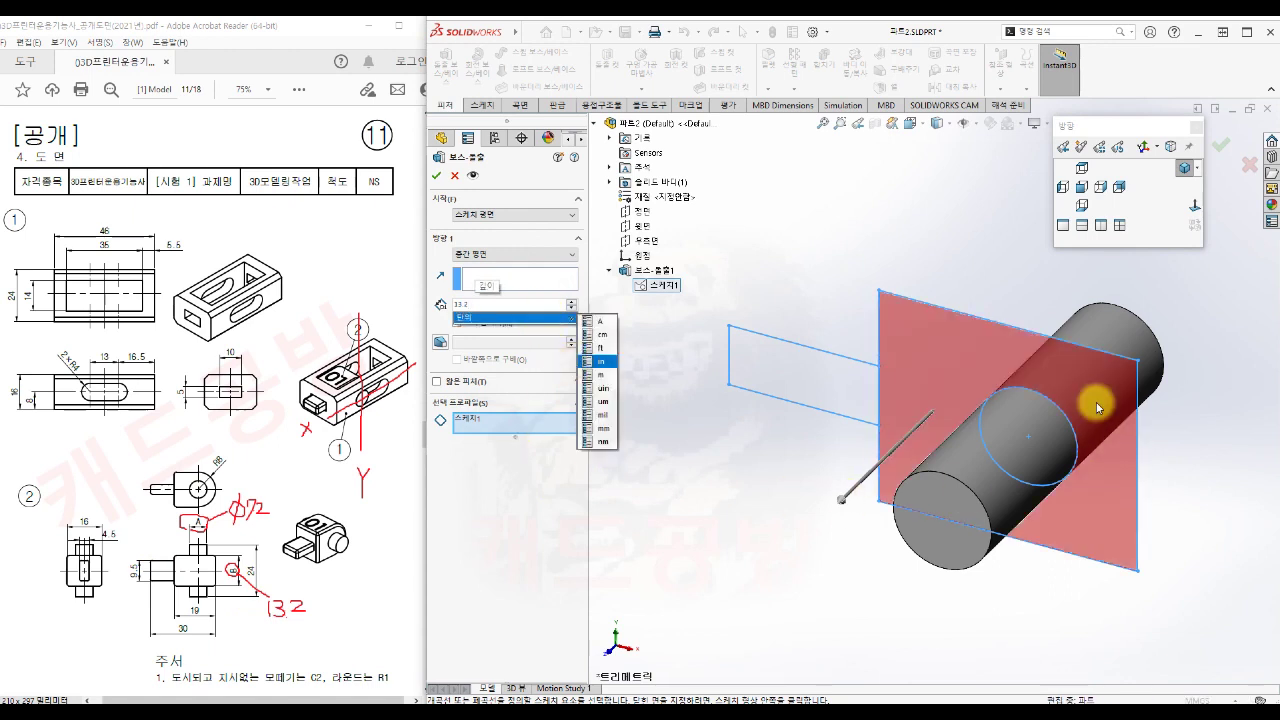
click(975, 355)
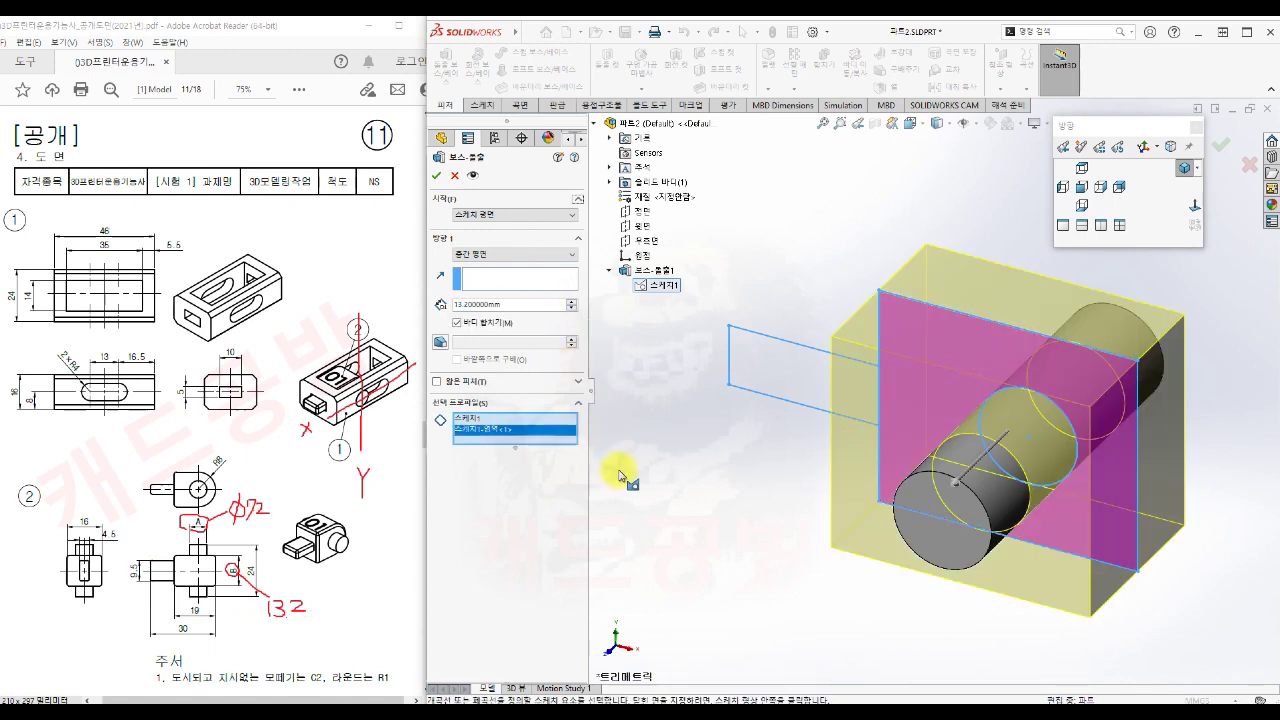
click(436, 175)
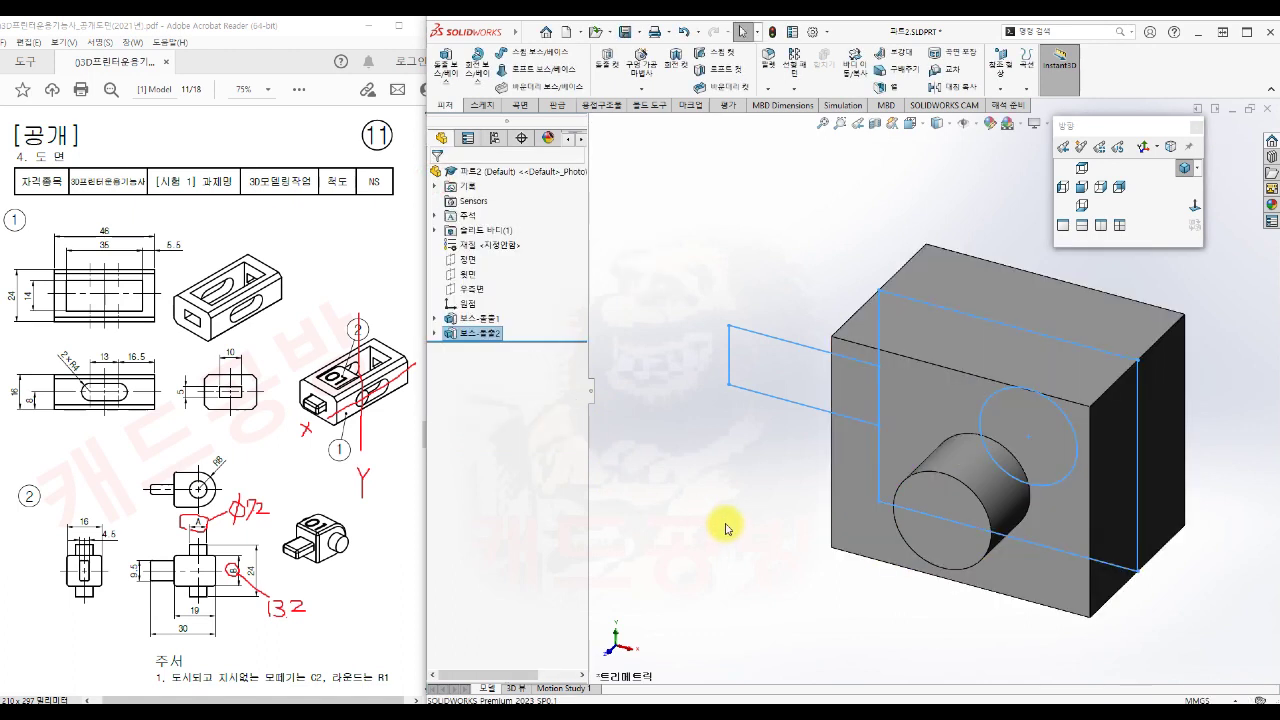
Extrude the small tab rectangle of the shared sketch 9.5 mm with Mid Plane, merged with the block
right_click(726, 527)
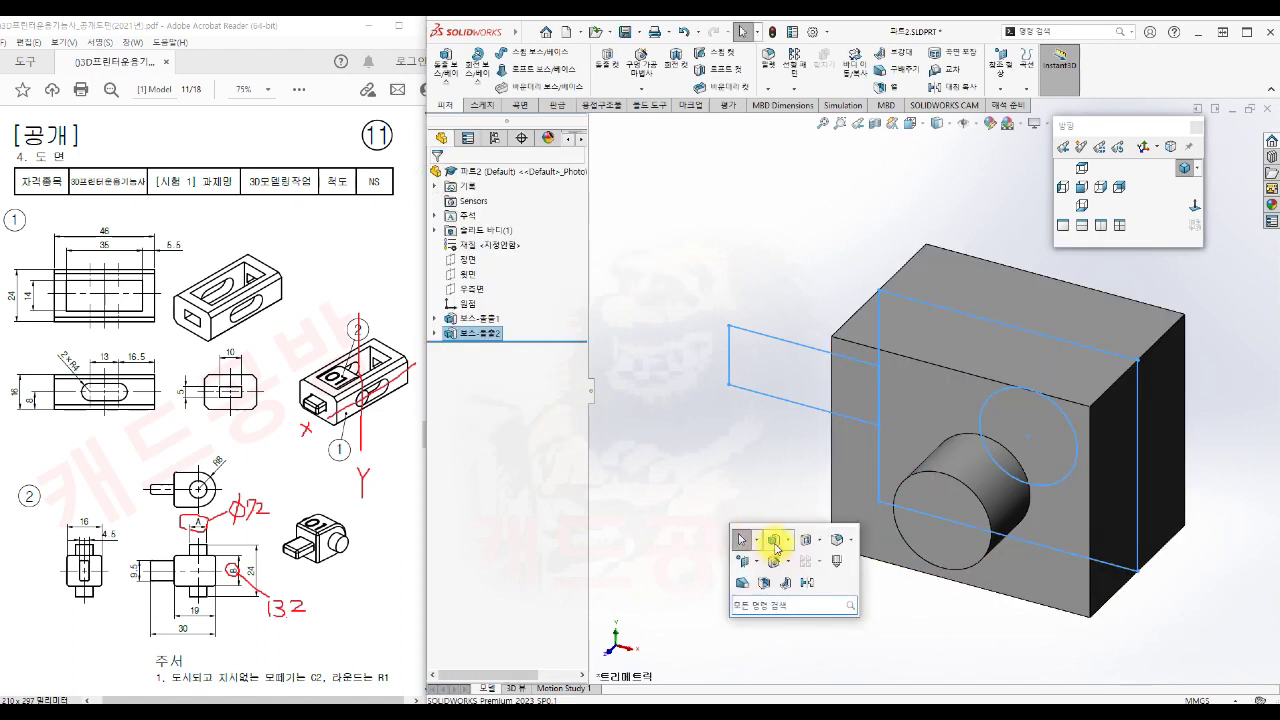
click(771, 537)
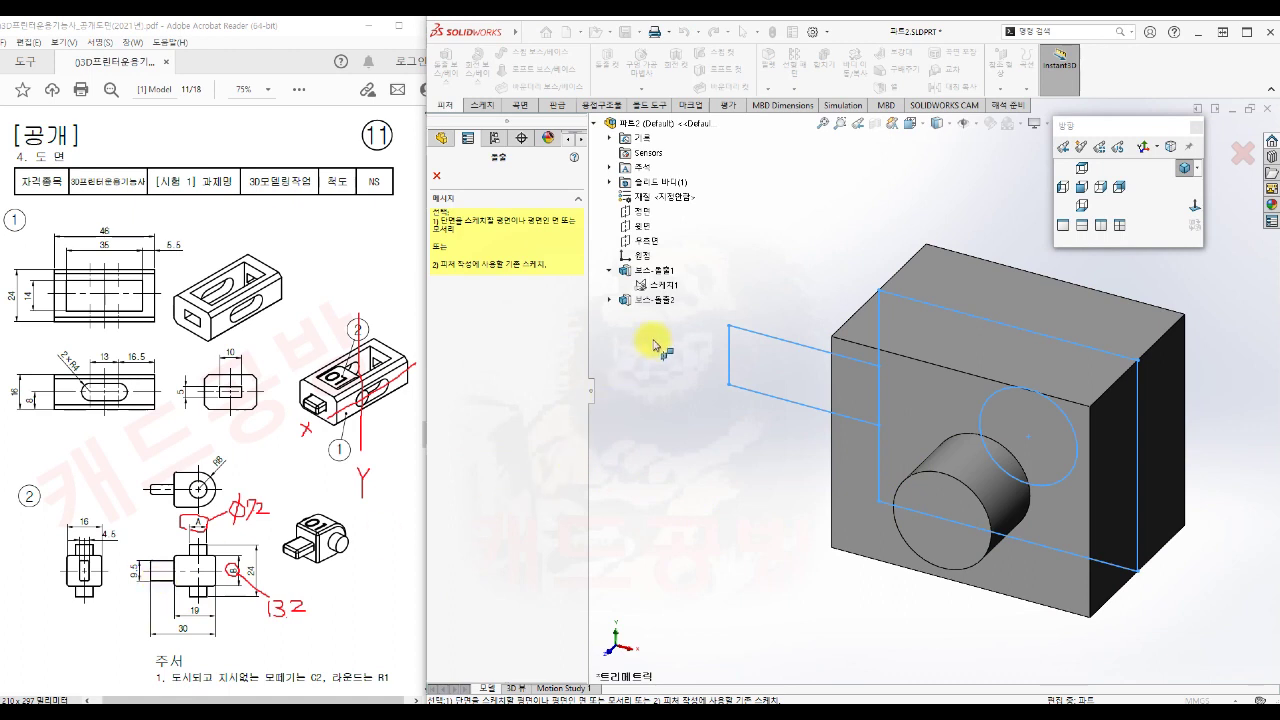
click(664, 284)
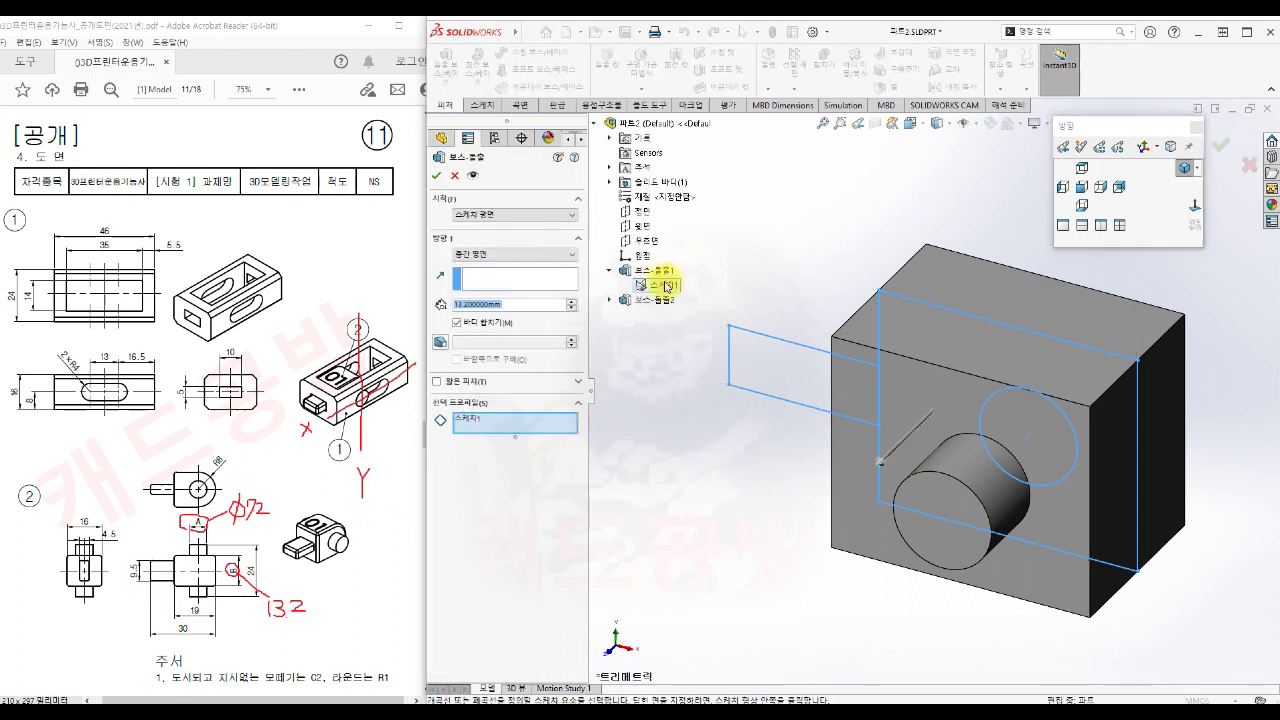
text(9)
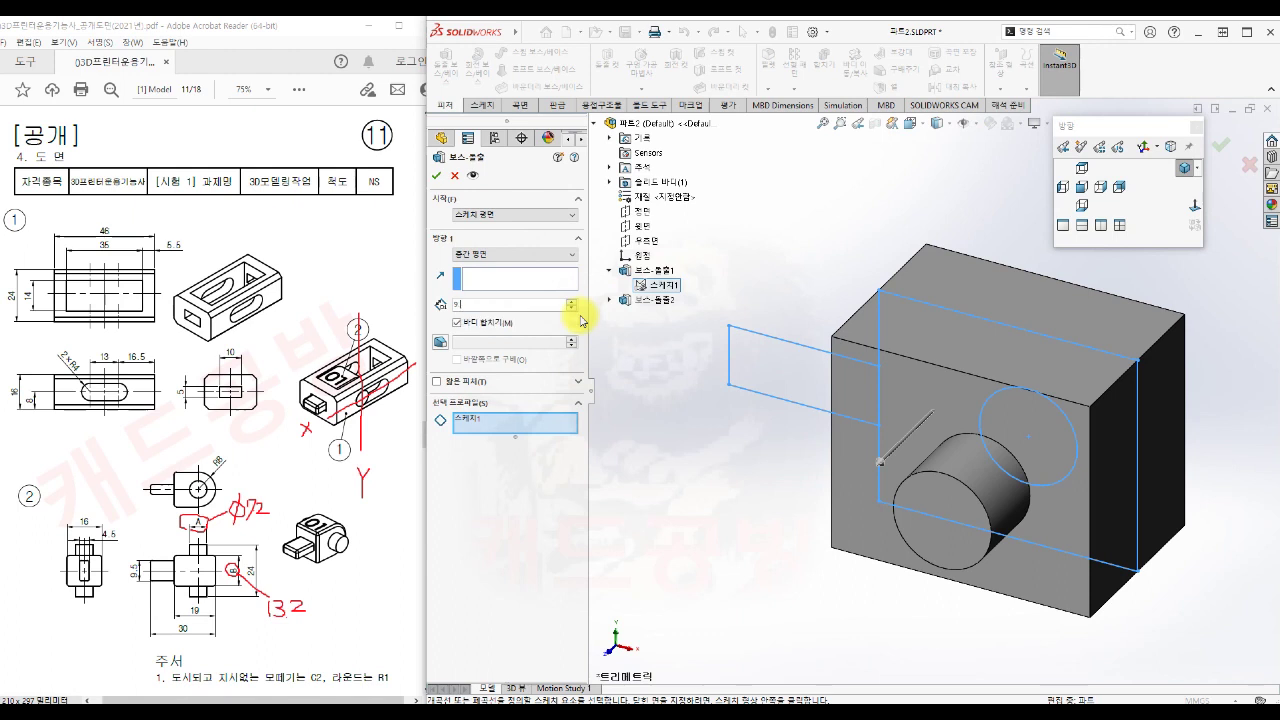
text(.500000mm)
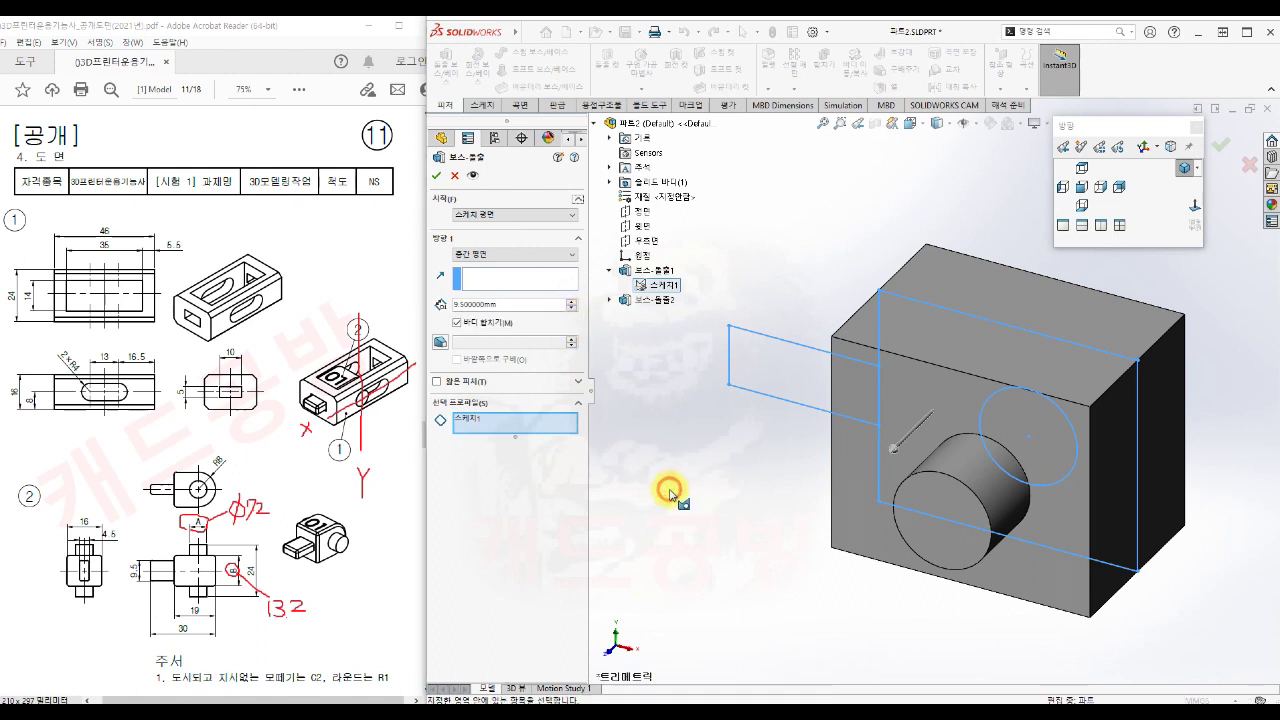
click(803, 354)
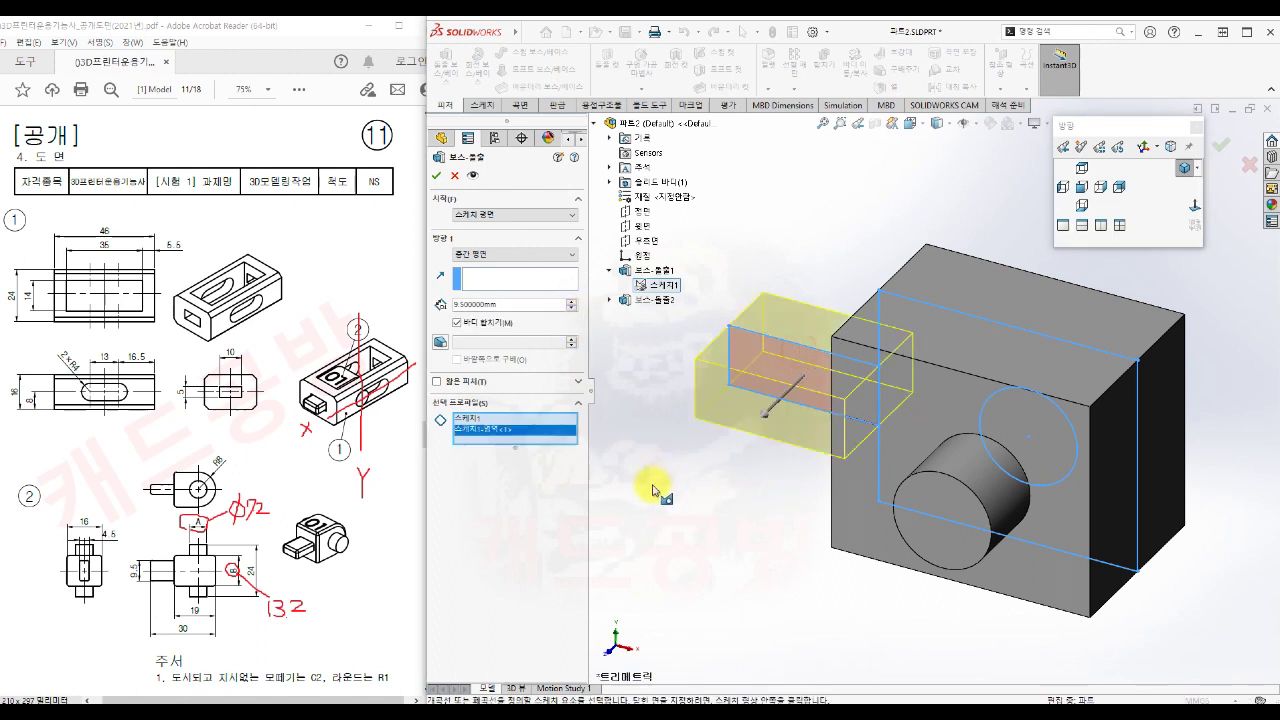
click(436, 175)
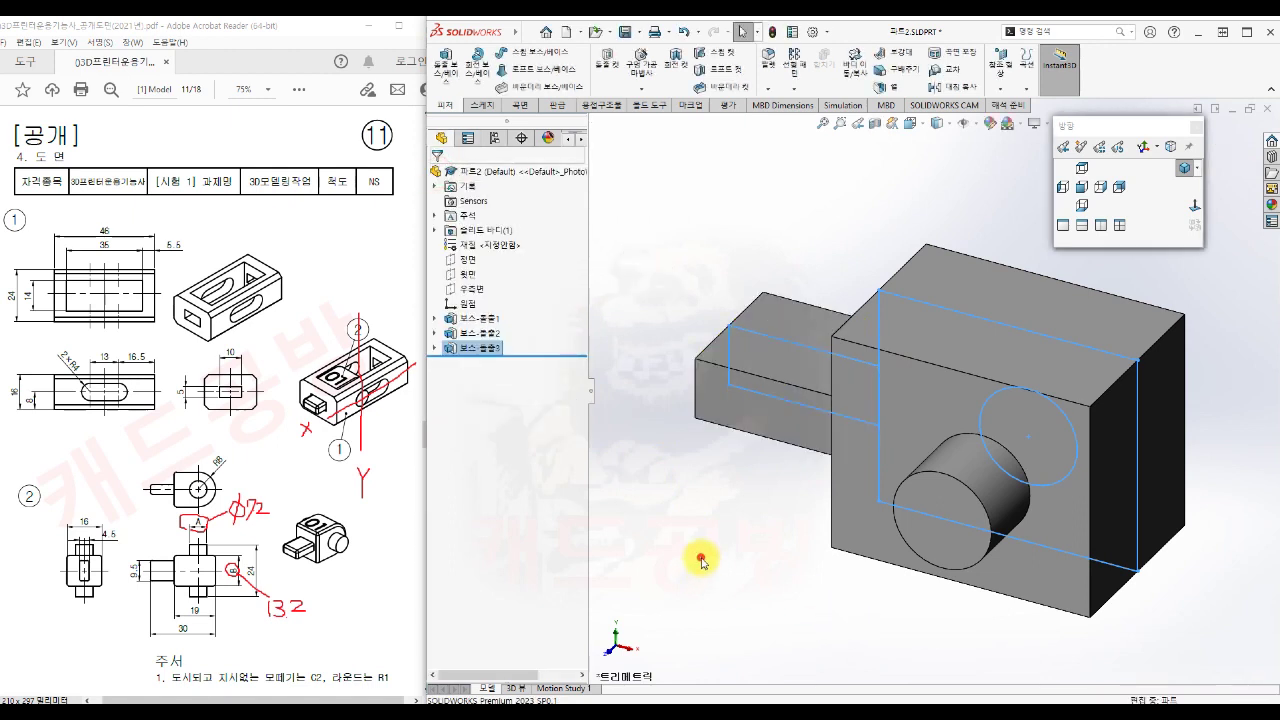
Round the block's end opposite the tab with a full round fillet across its upper, end and lower faces
key(f)
mouse_move(740, 563)
middle_down()
mouse_move(837, 543)
mouse_move(881, 581)
mouse_move(880, 626)
mouse_move(850, 604)
mouse_move(868, 588)
mouse_move(743, 576)
mouse_move(808, 605)
mouse_move(791, 569)
middle_up()
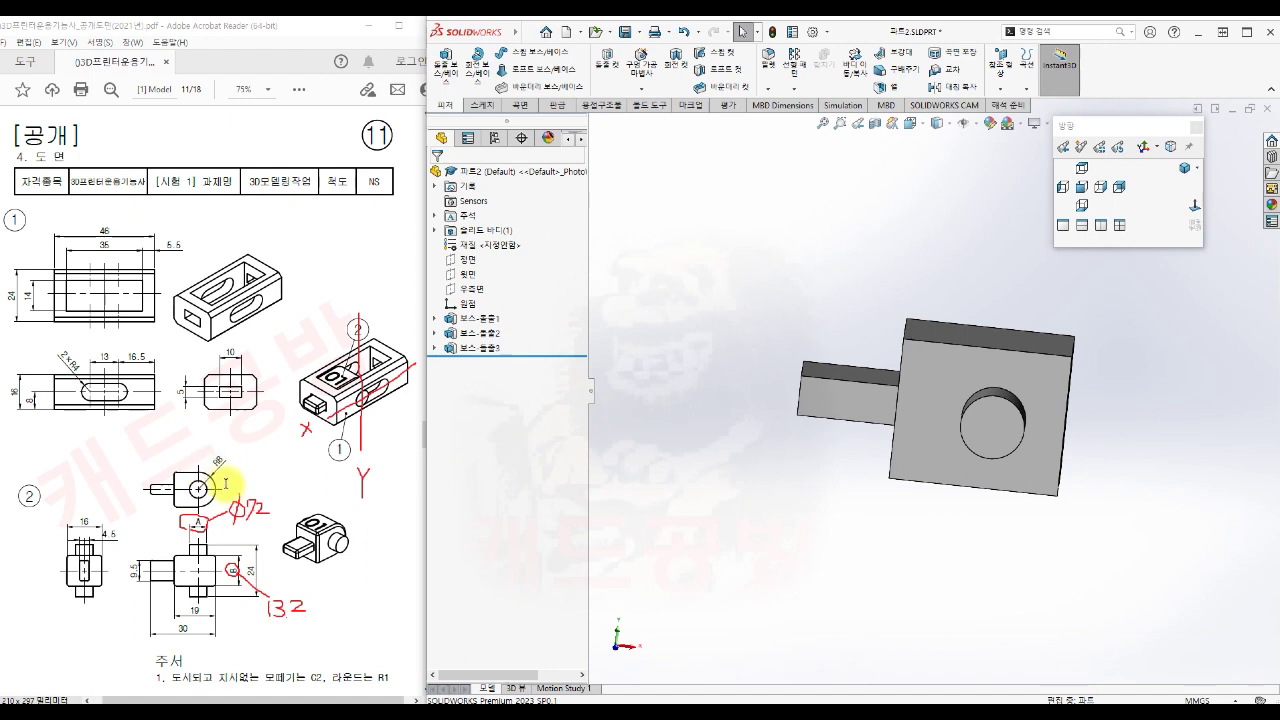
key(s)
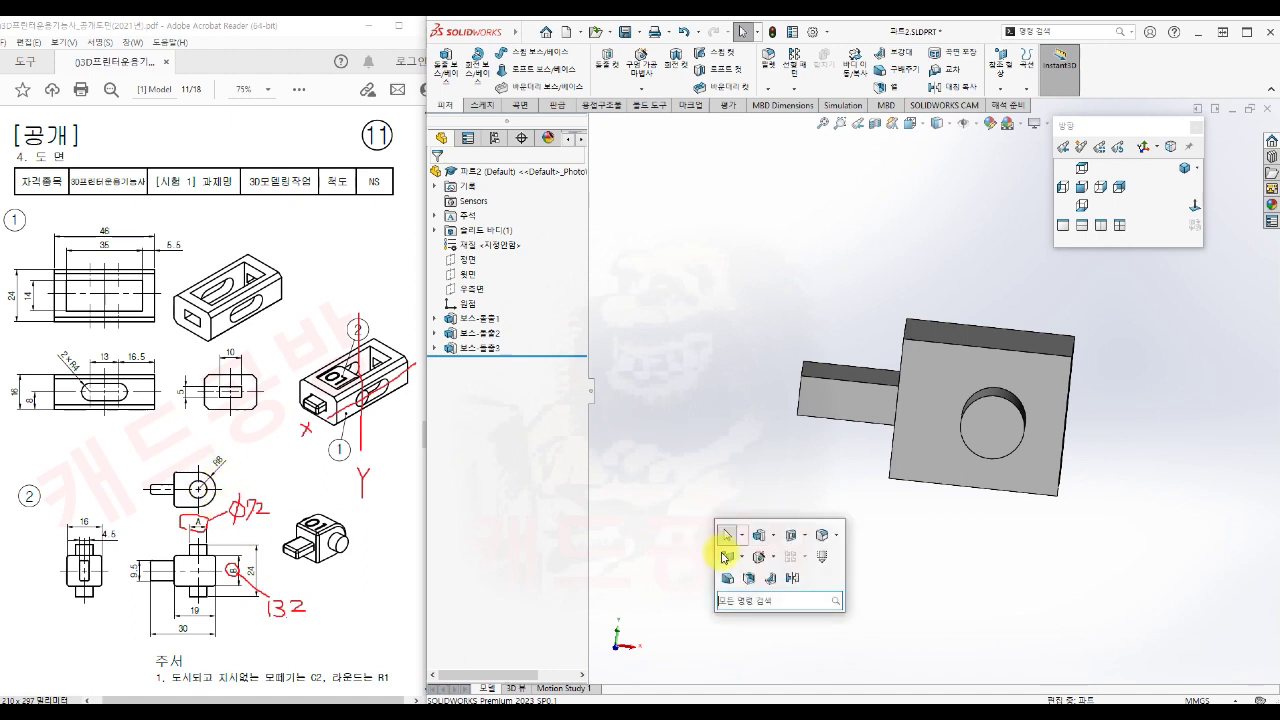
click(823, 537)
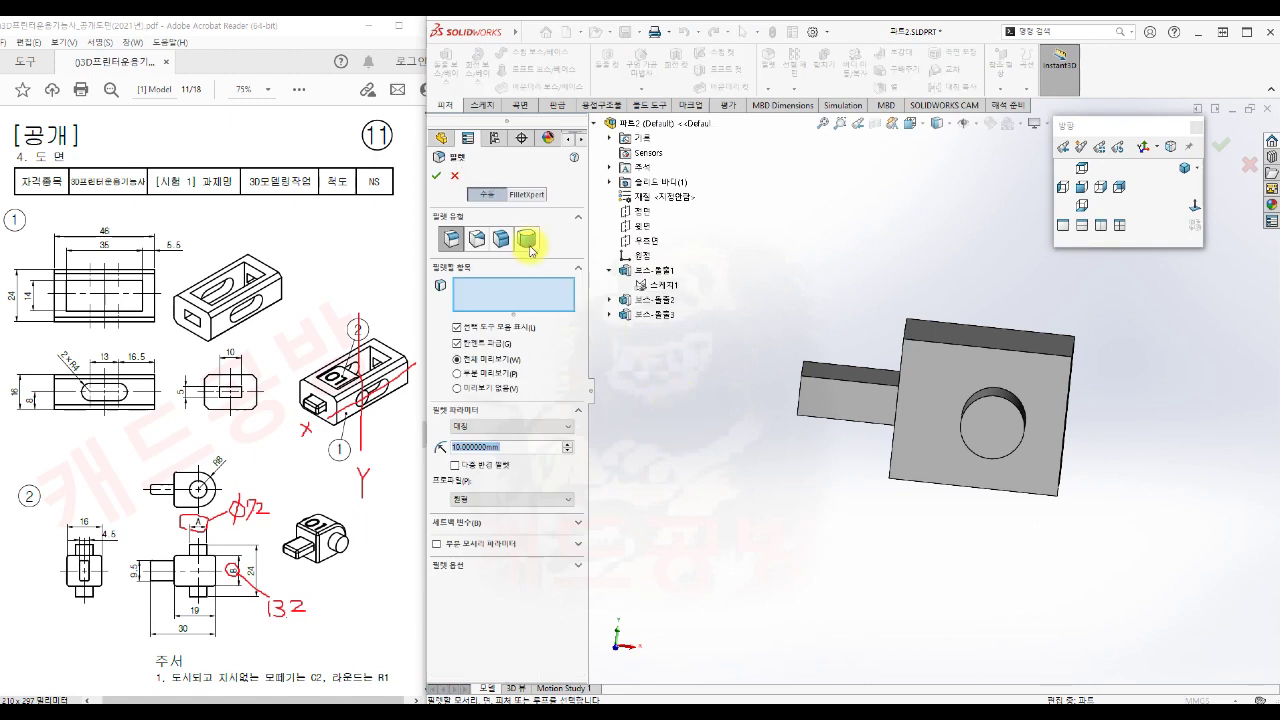
click(528, 241)
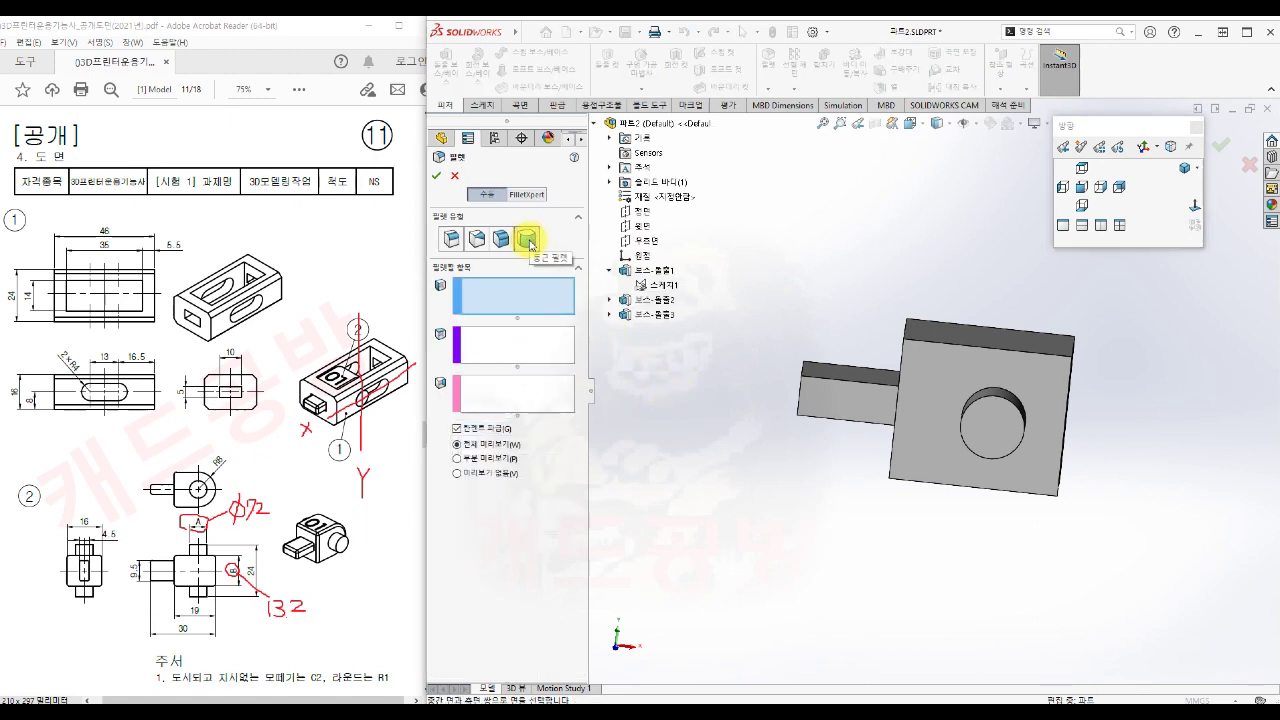
middle_drag(883, 540, 832, 556)
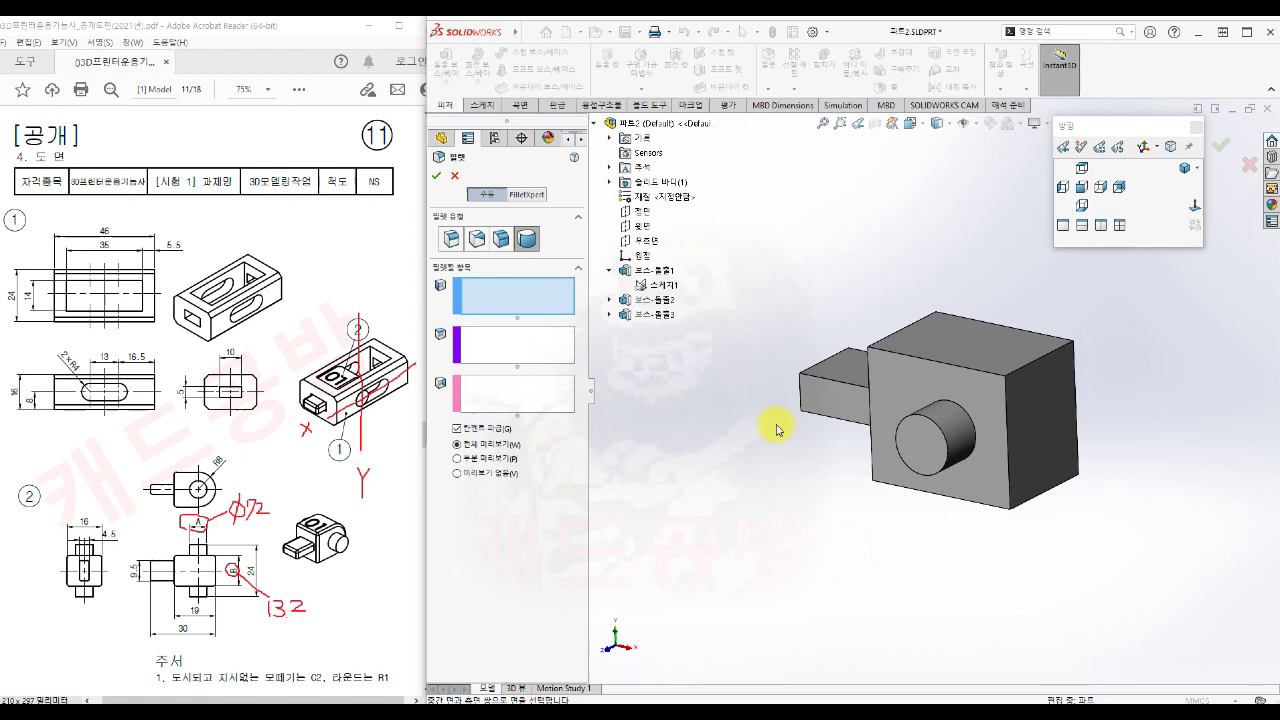
click(962, 348)
click(542, 352)
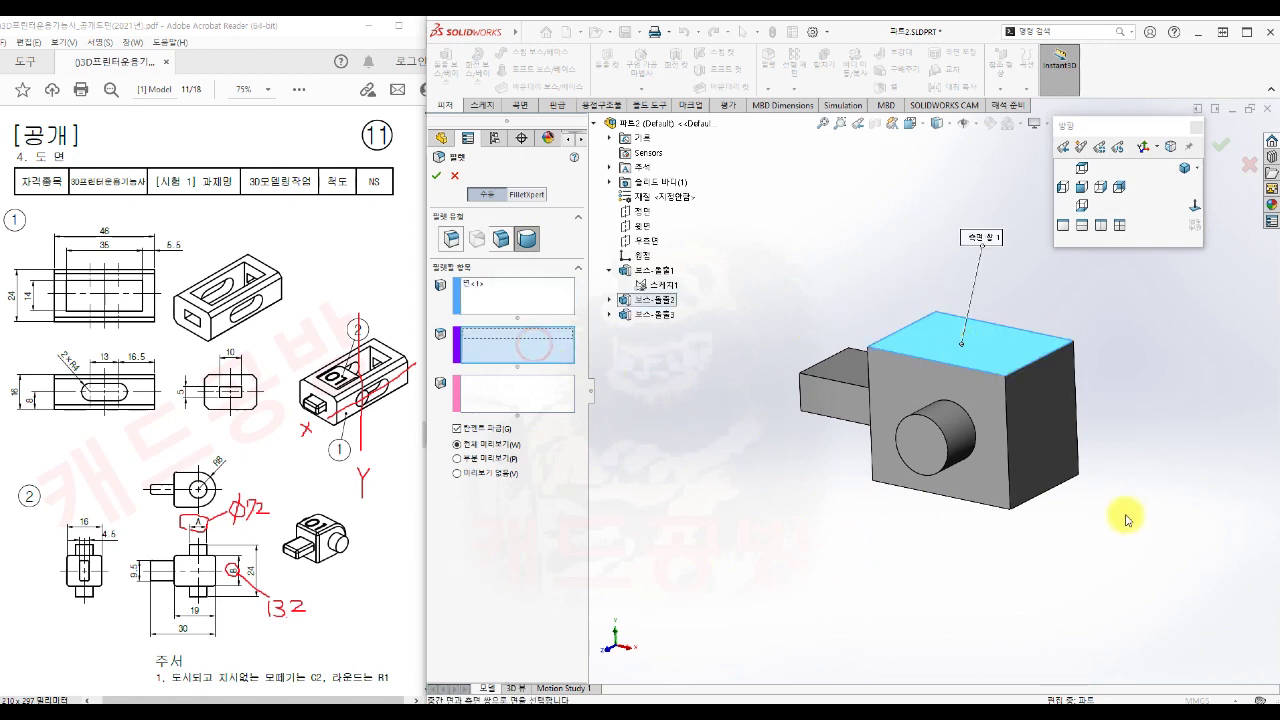
click(1057, 423)
middle_drag(1014, 623, 1068, 524)
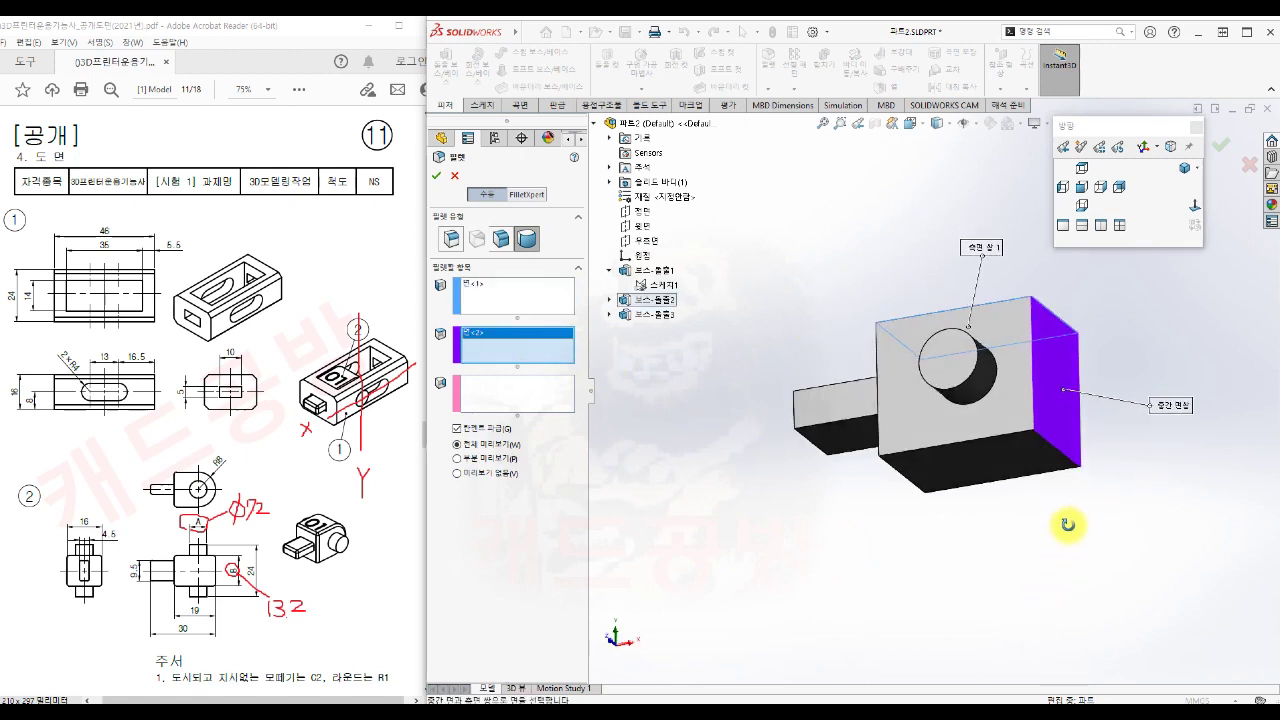
click(500, 405)
click(1008, 456)
middle_drag(910, 607, 869, 603)
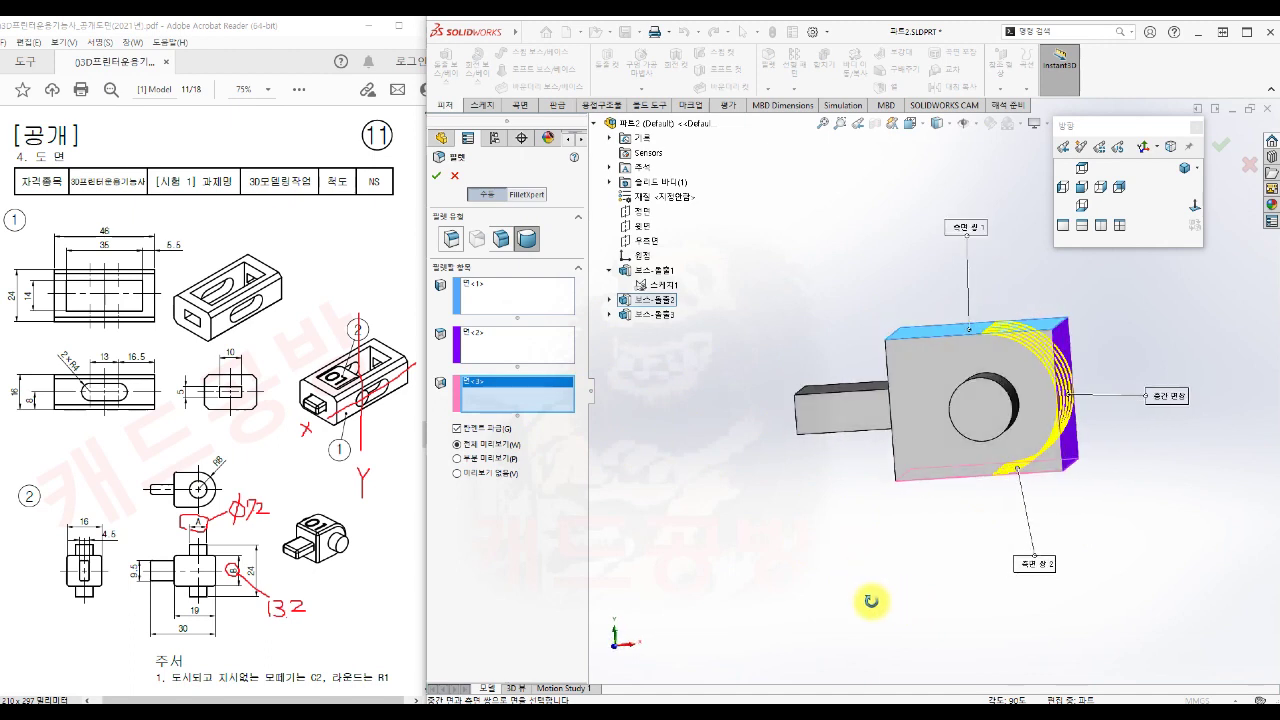
click(436, 175)
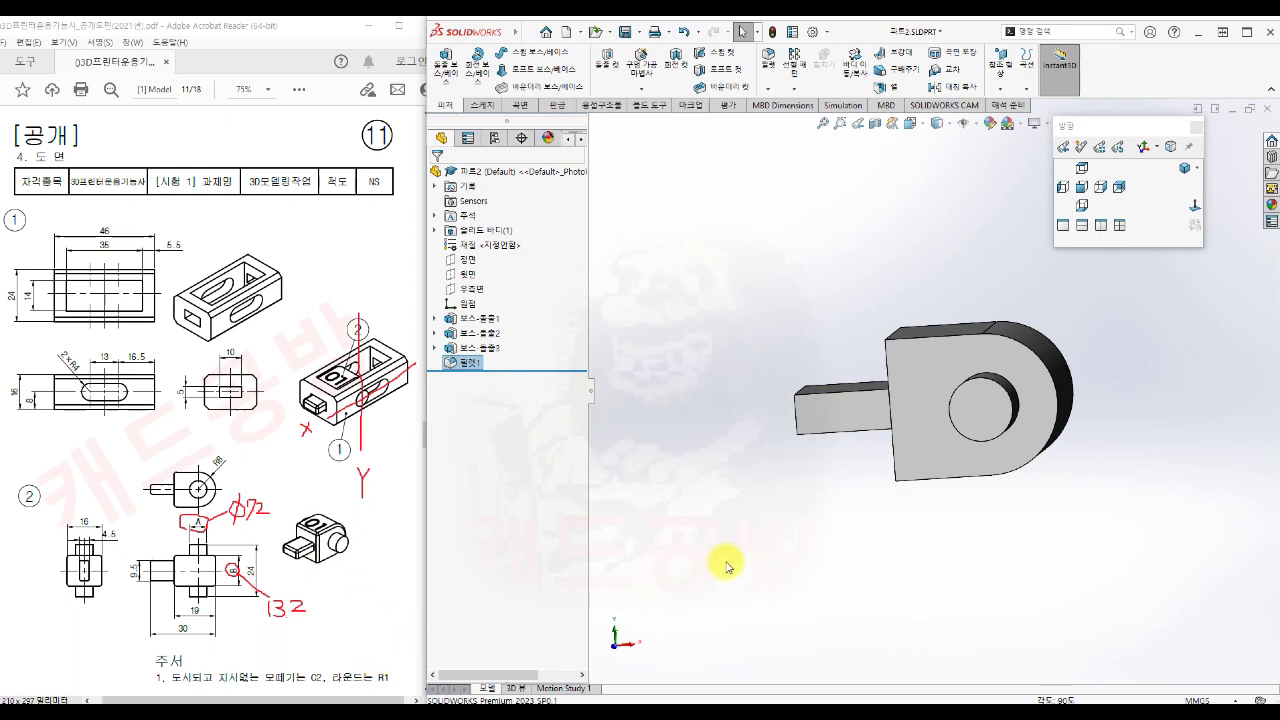
Start a constant-size fillet with a 1 mm radius and select the straight edges outlining the block's front side face
key(s)
click(840, 581)
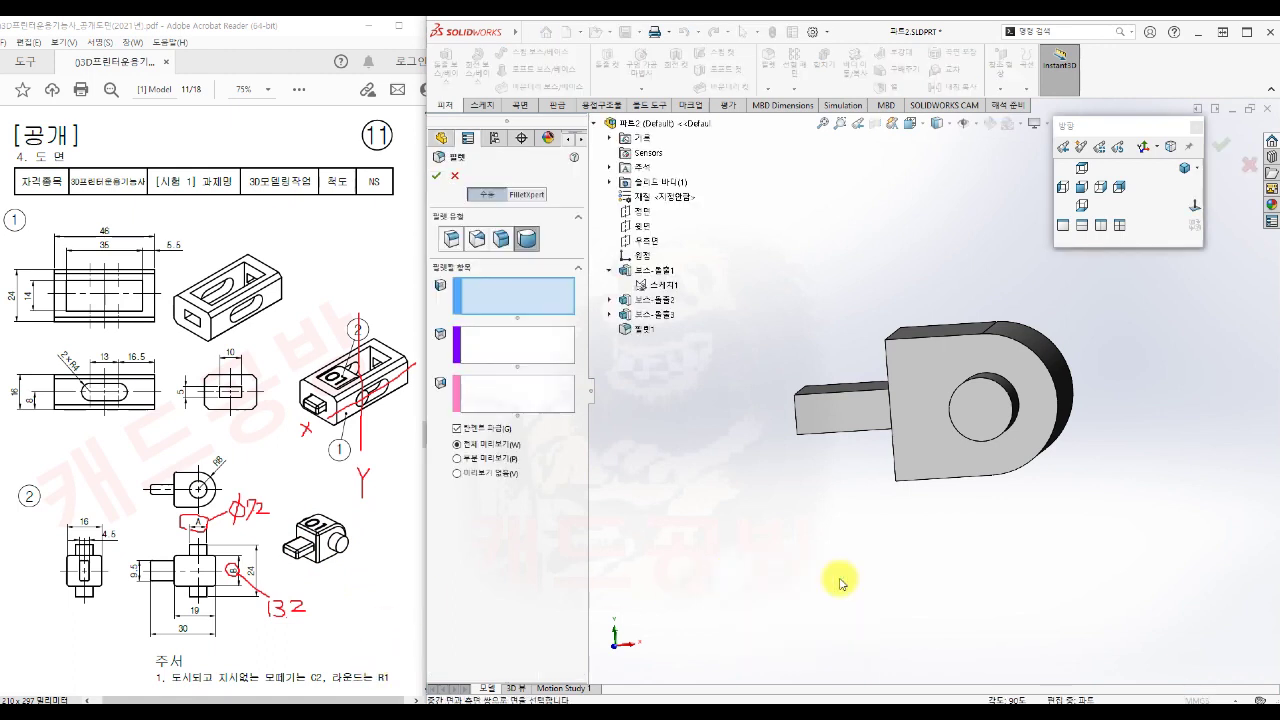
click(449, 242)
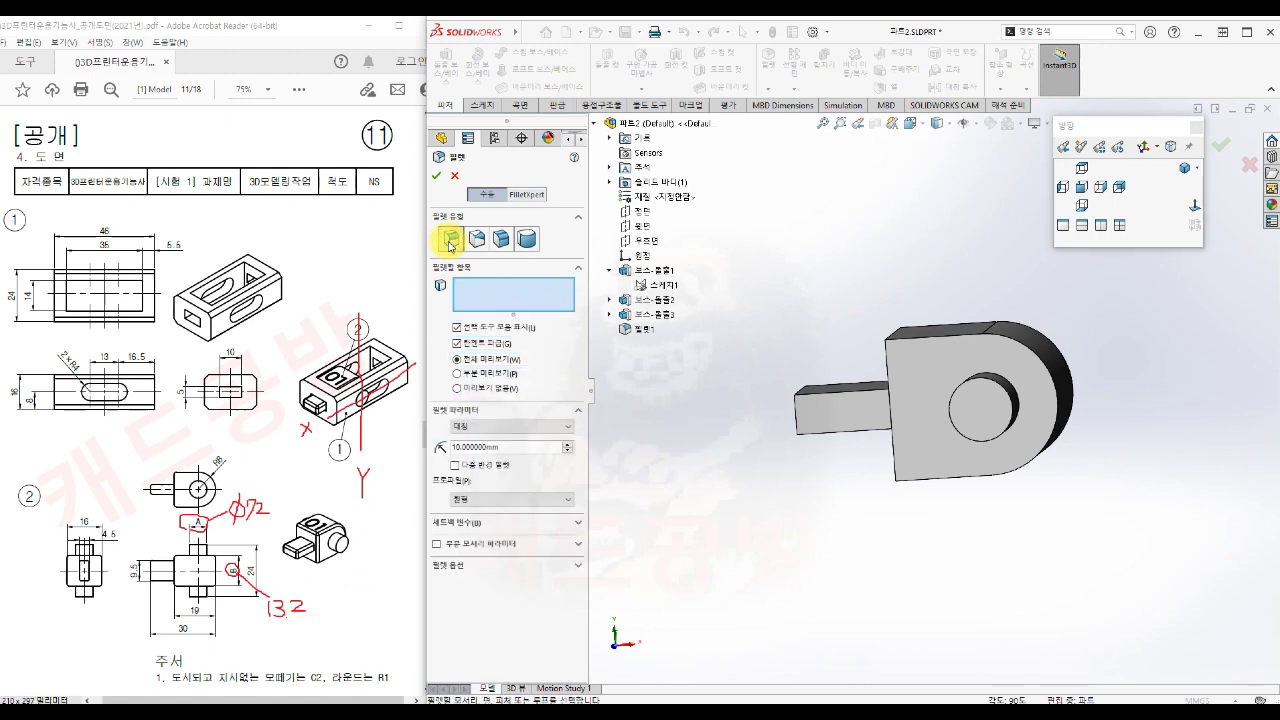
drag(510, 444, 437, 447)
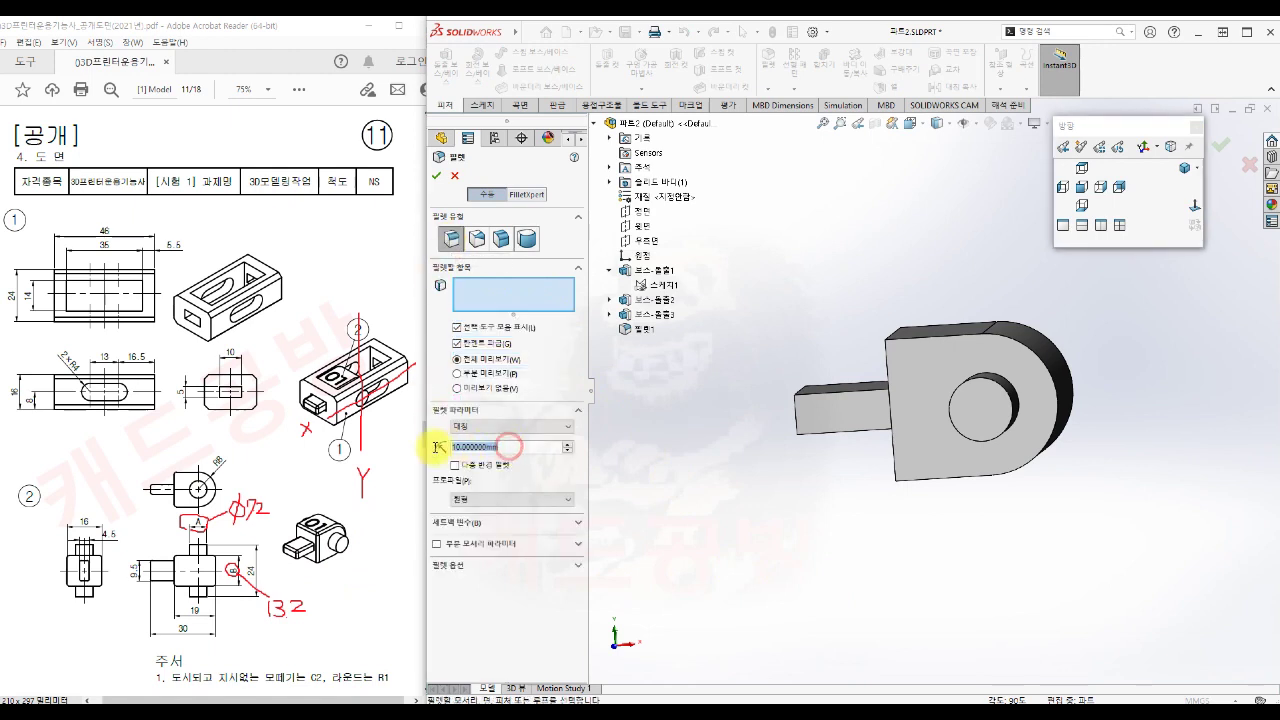
text(1)
click(514, 280)
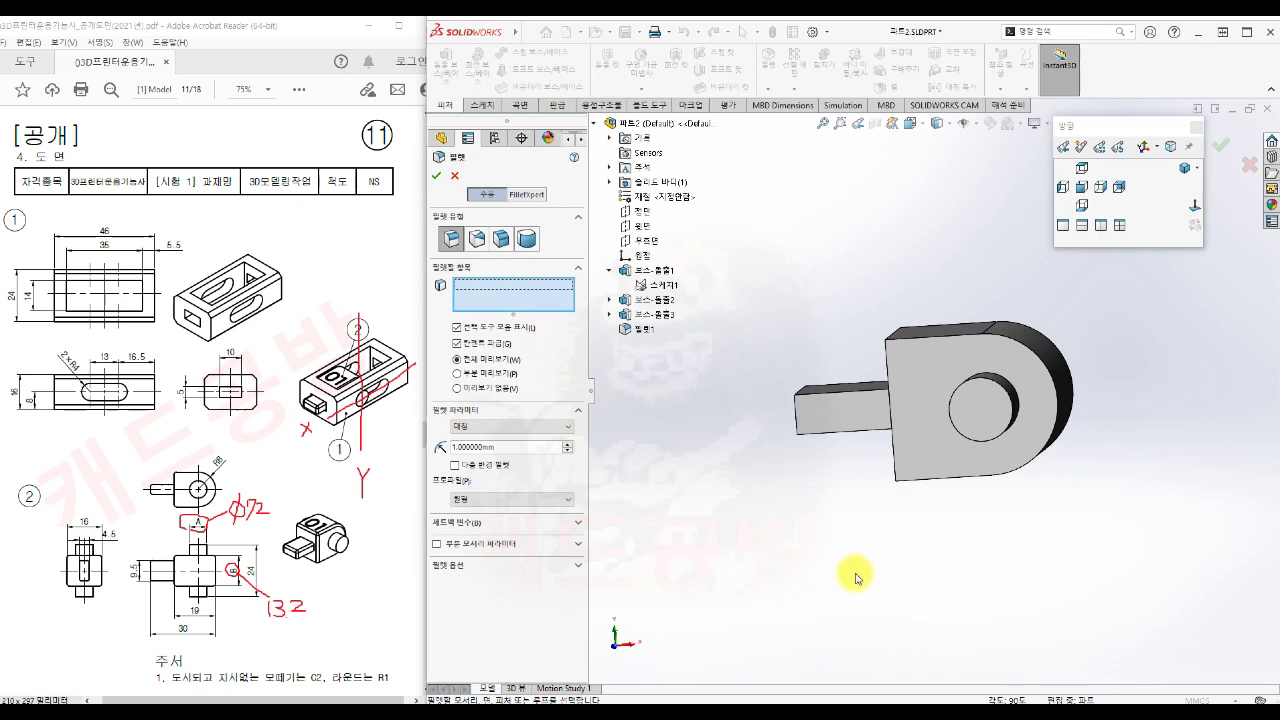
click(893, 447)
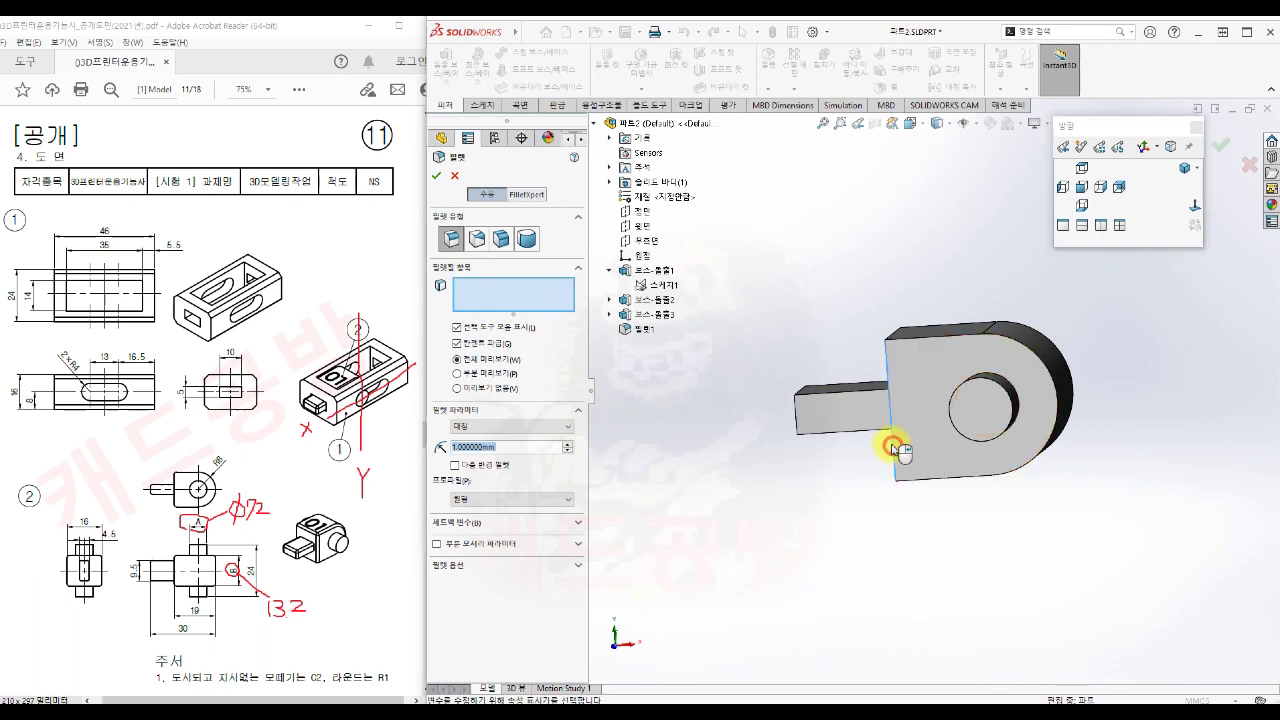
click(943, 486)
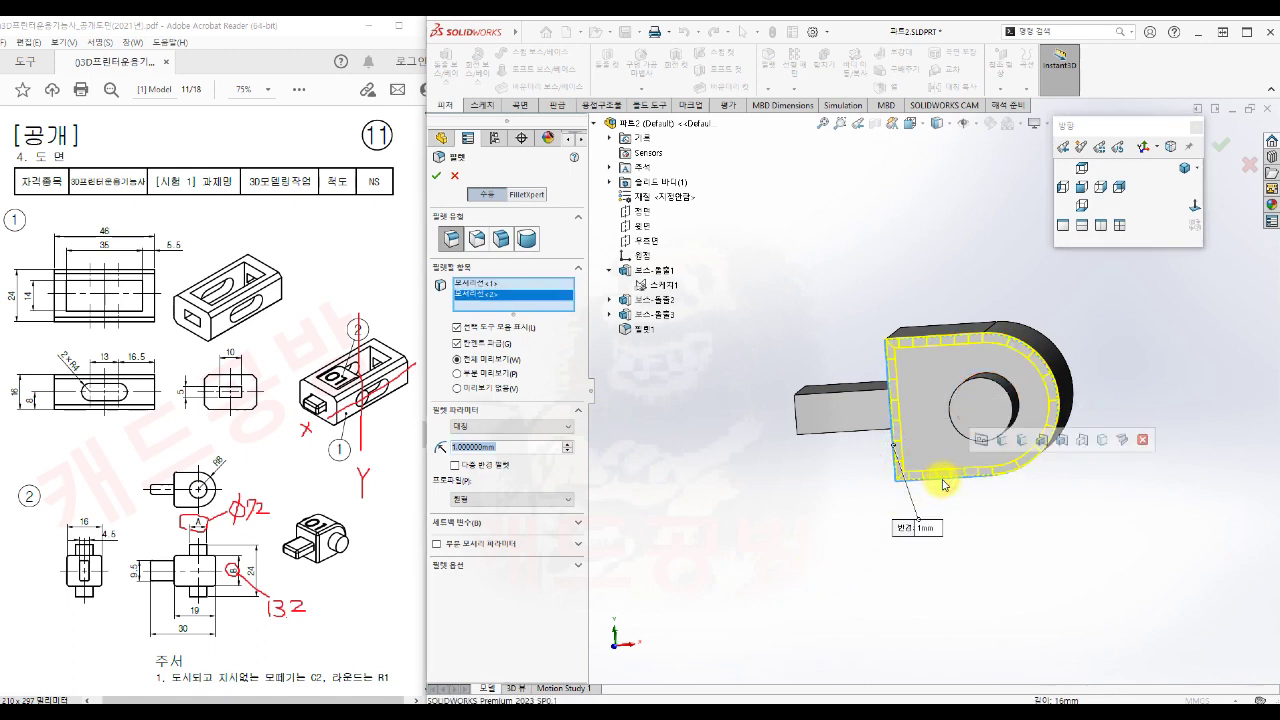
Add the opposite side face's outline edges and the upper and lower edges of the block's tab-side face to the 1 mm fillet
middle_drag(766, 571, 945, 552)
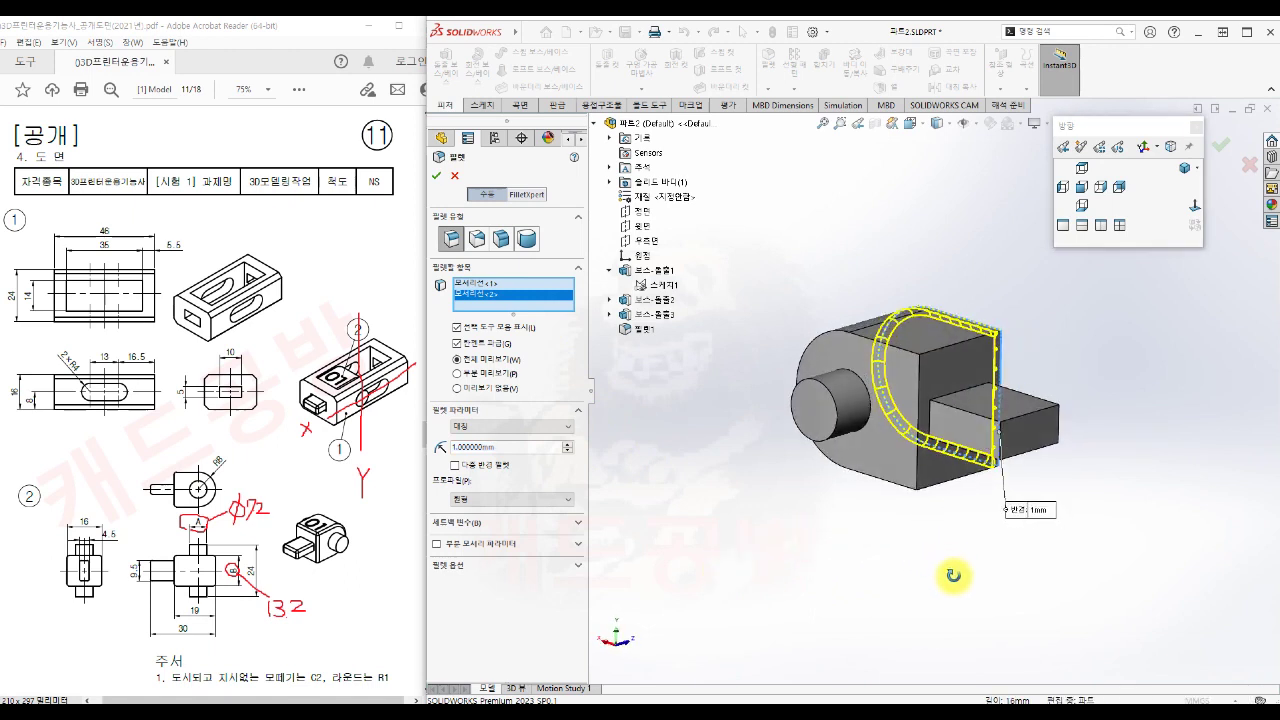
click(917, 480)
click(898, 491)
middle_drag(914, 580, 881, 562)
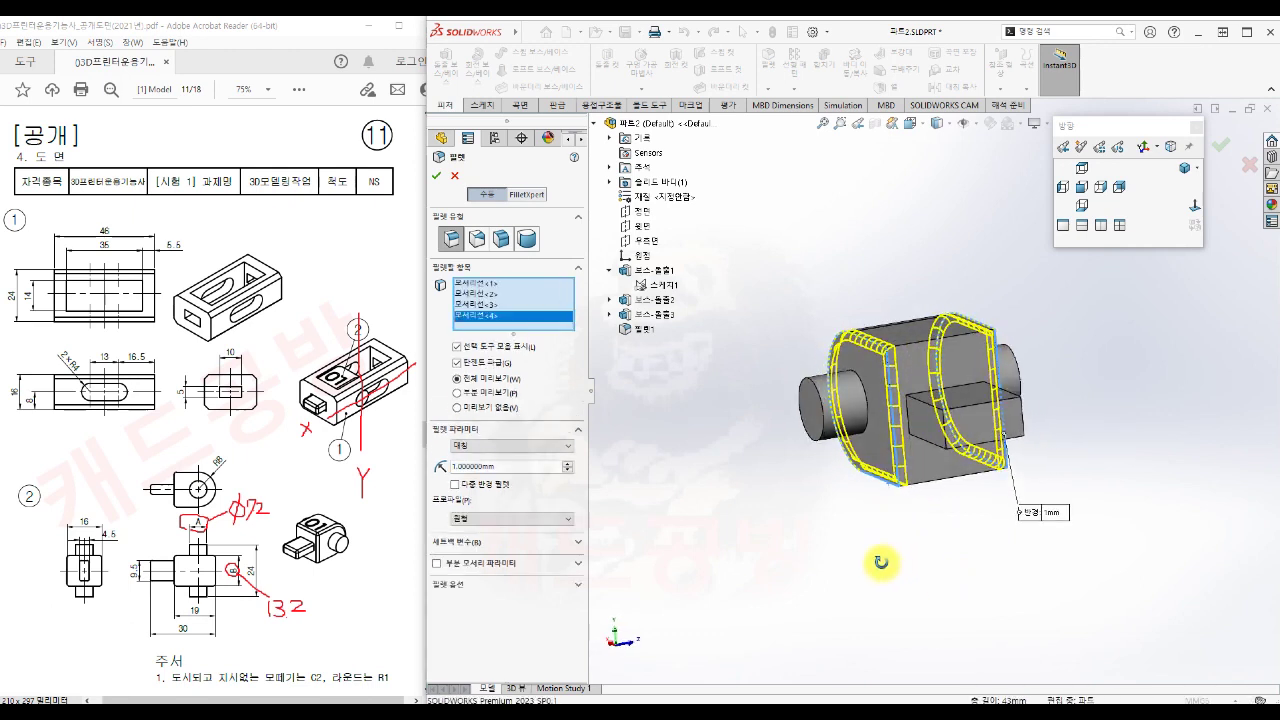
click(932, 487)
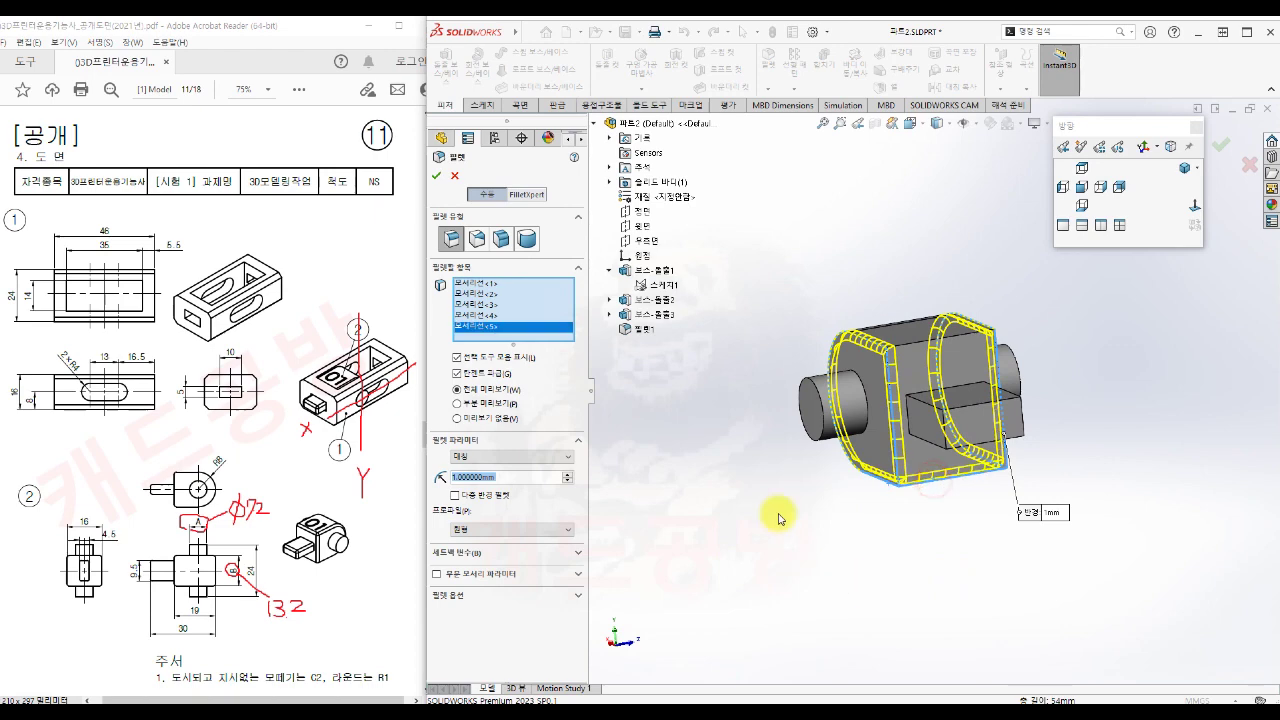
click(911, 349)
Add the four lengthwise edges of the tab to the 1 mm fillet selection
middle_drag(1006, 566, 894, 611)
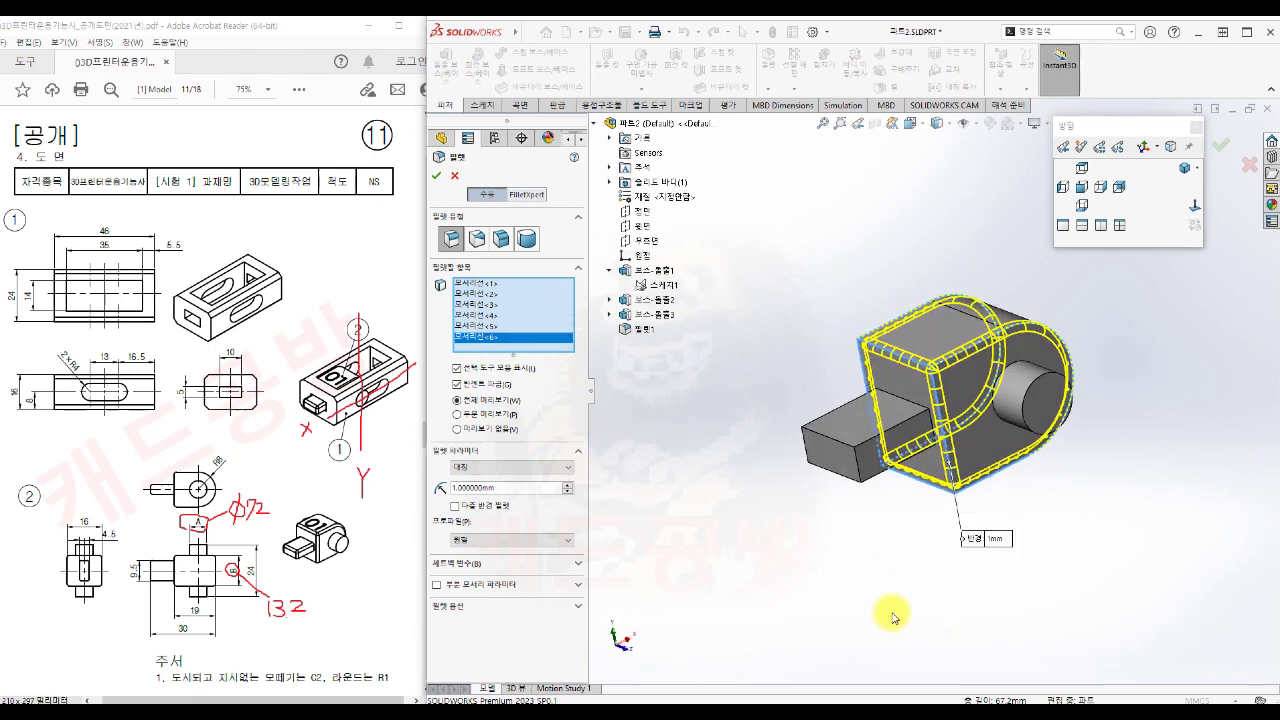
click(866, 447)
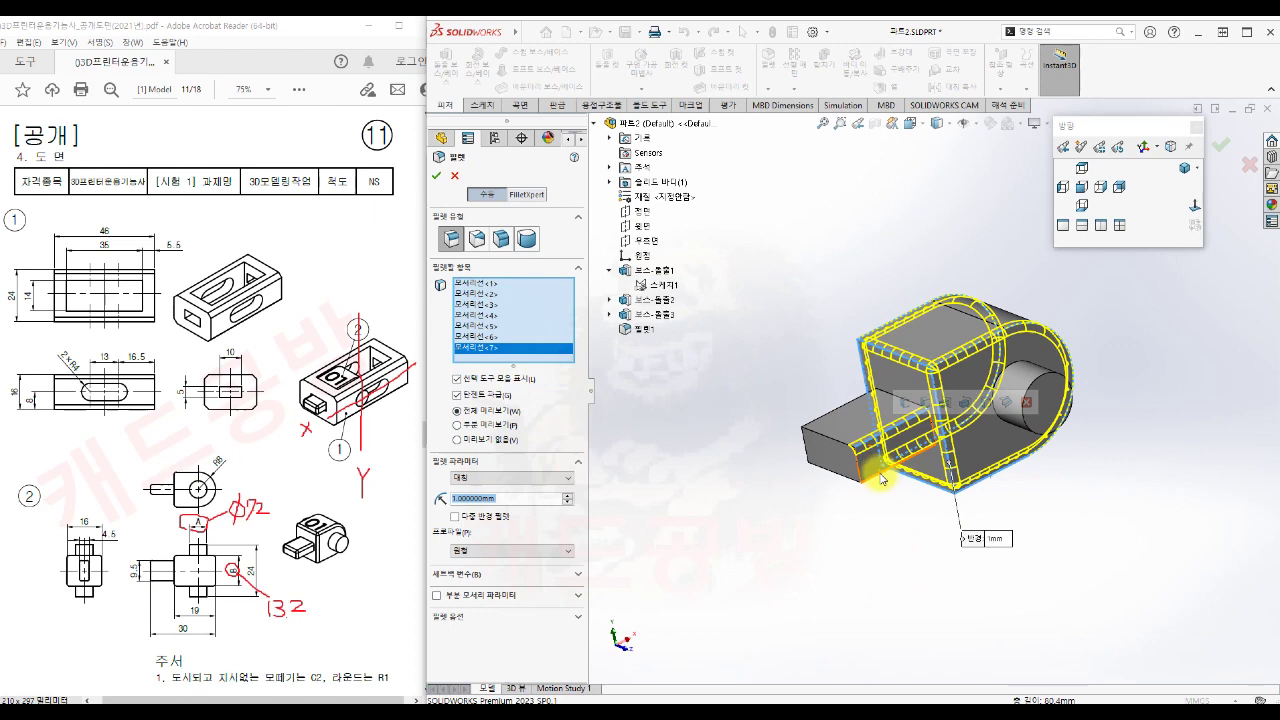
click(882, 480)
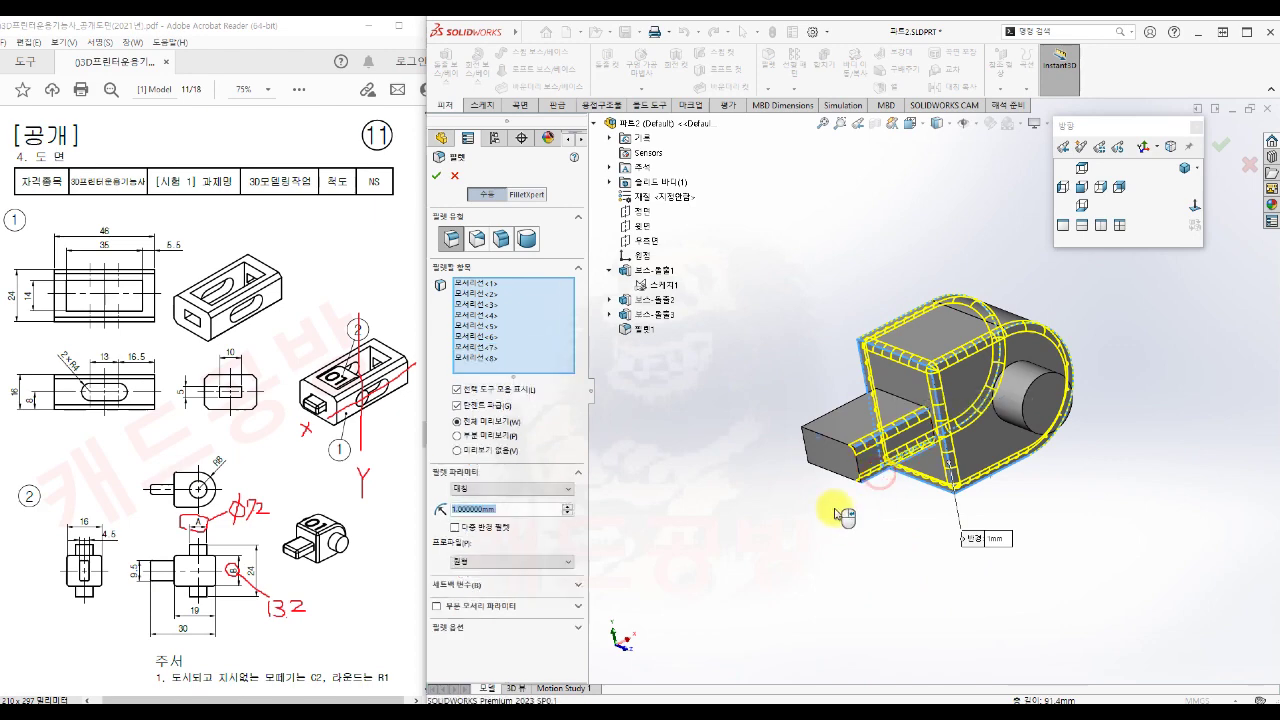
click(822, 432)
click(816, 424)
Add the four edges around the tab's free end face and apply the 1 mm fillet
middle_drag(803, 503, 780, 534)
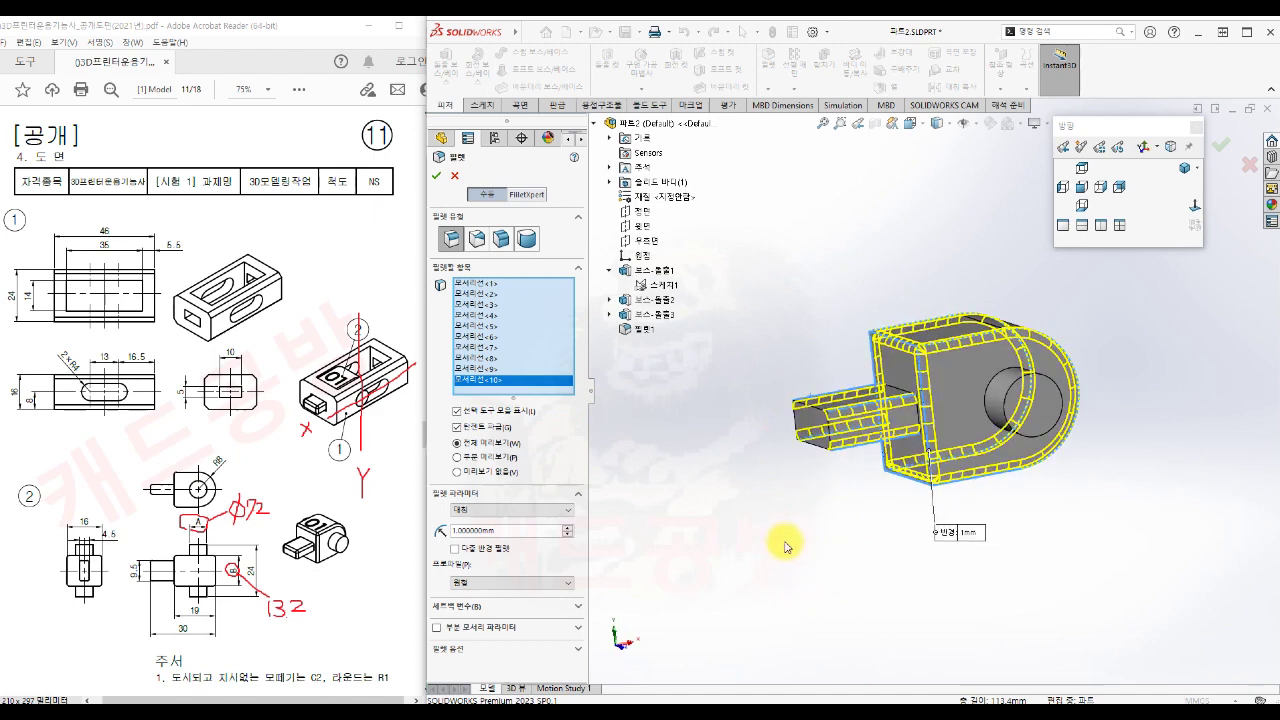
click(813, 413)
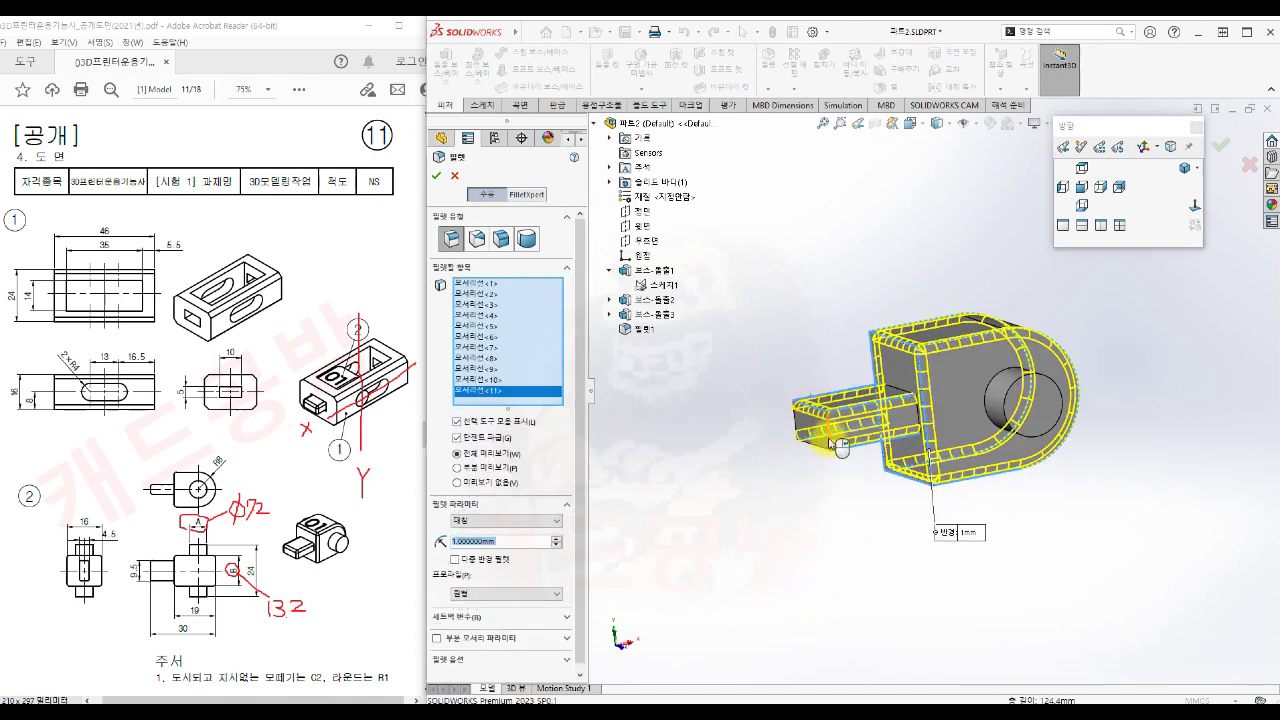
click(835, 445)
click(812, 436)
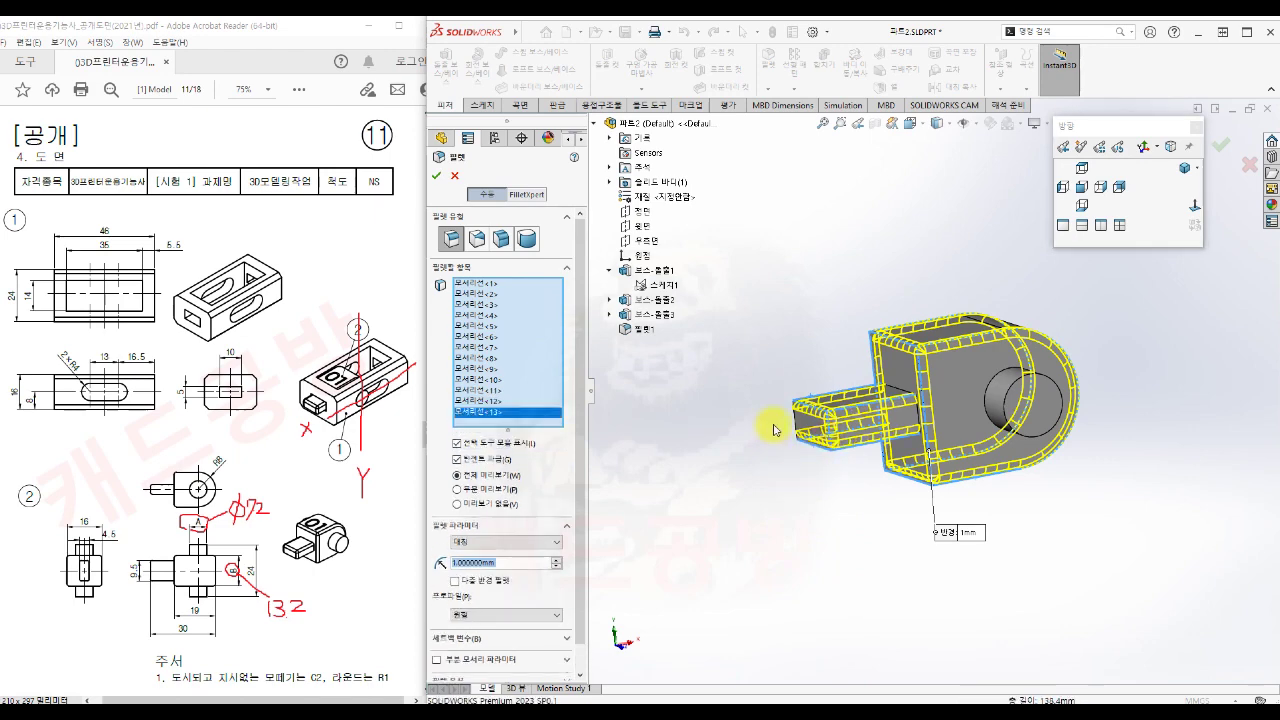
click(797, 428)
middle_drag(783, 583, 825, 563)
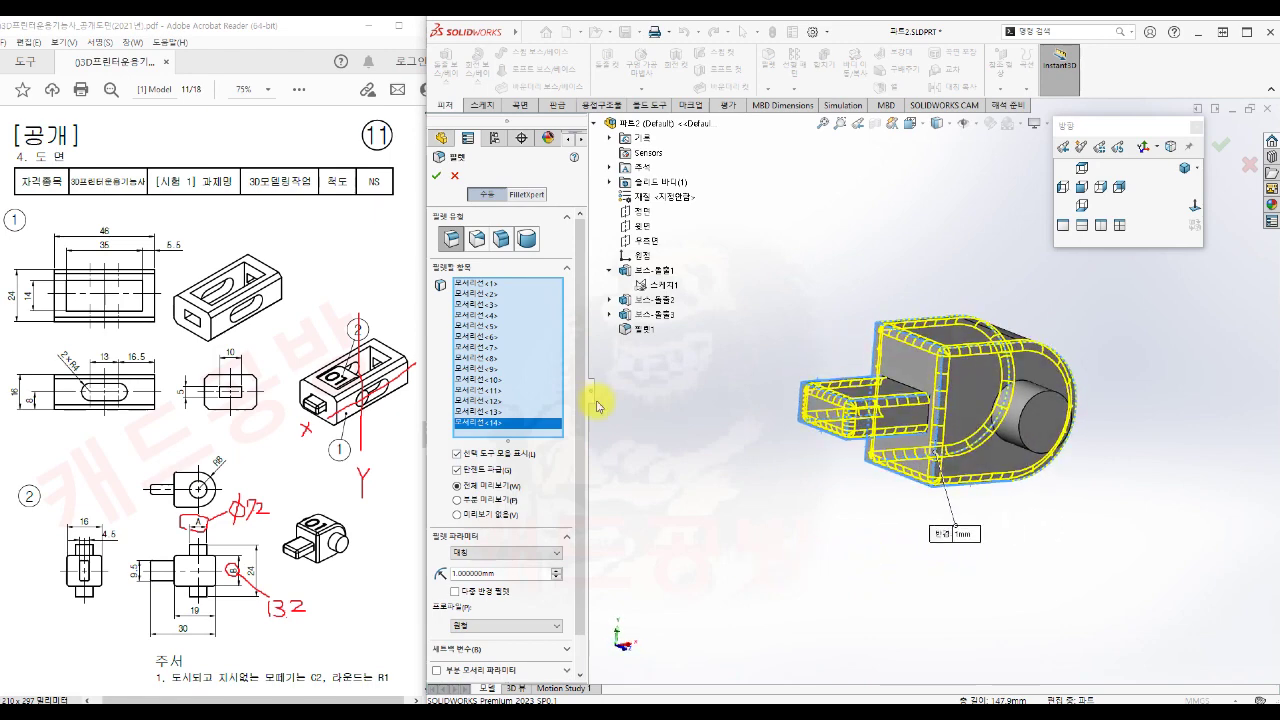
click(437, 175)
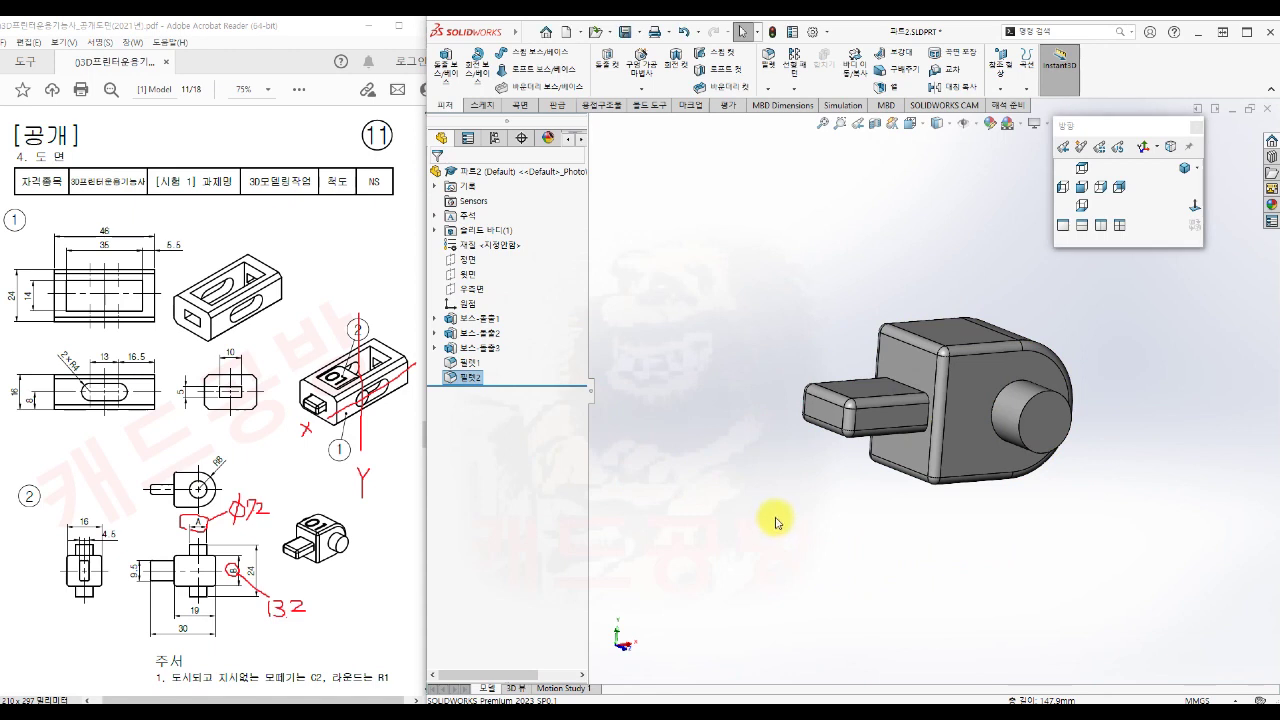
Open a new sketch on the block's flat upper face
middle_drag(849, 551, 863, 594)
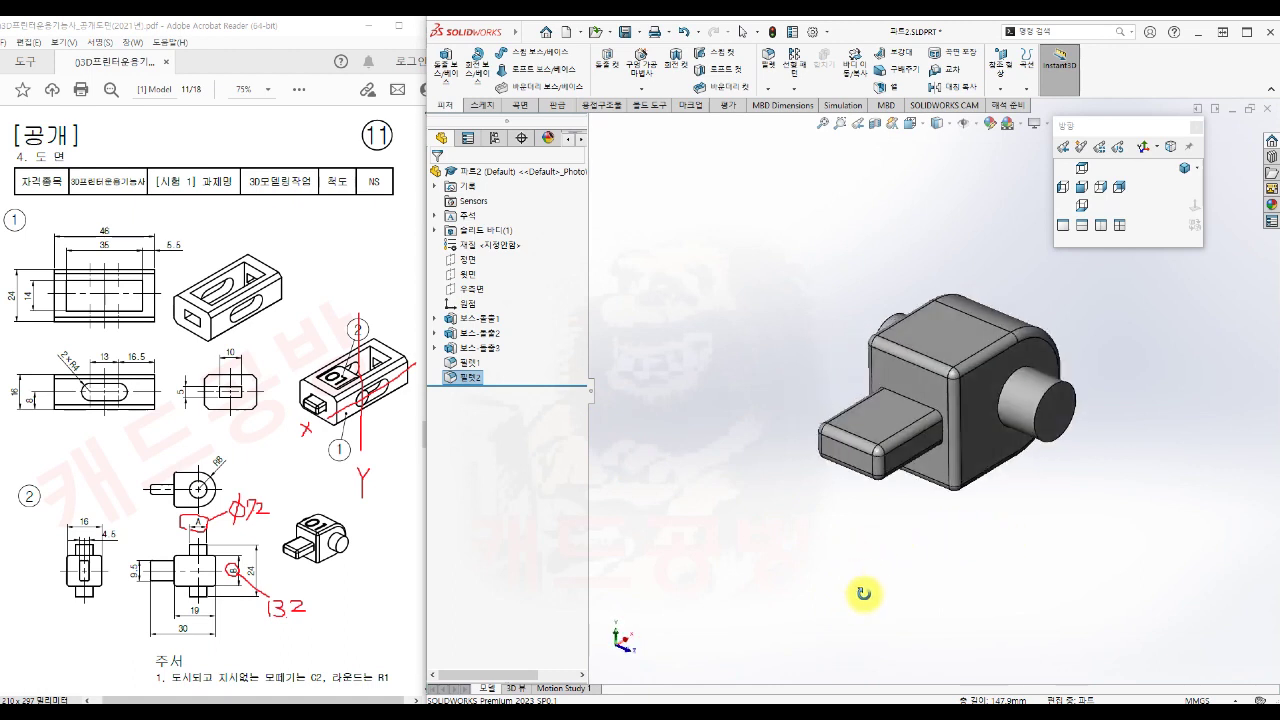
click(1184, 172)
click(962, 320)
click(1024, 278)
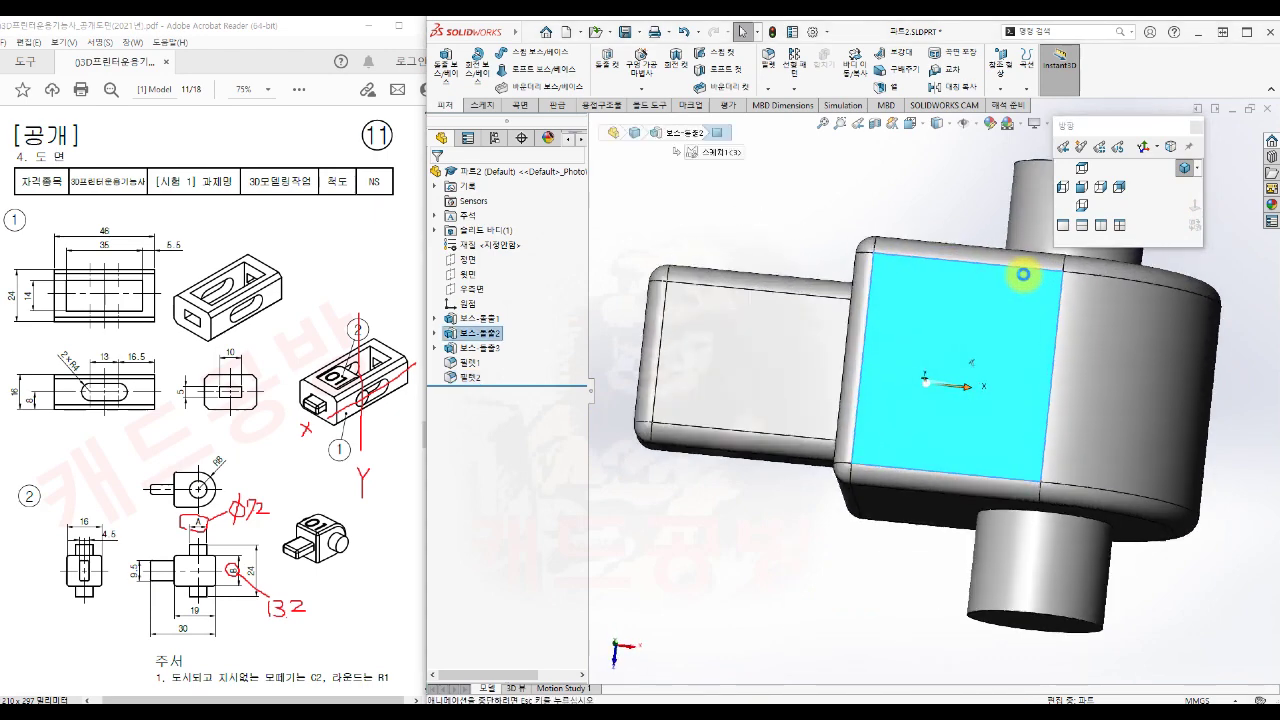
click(800, 239)
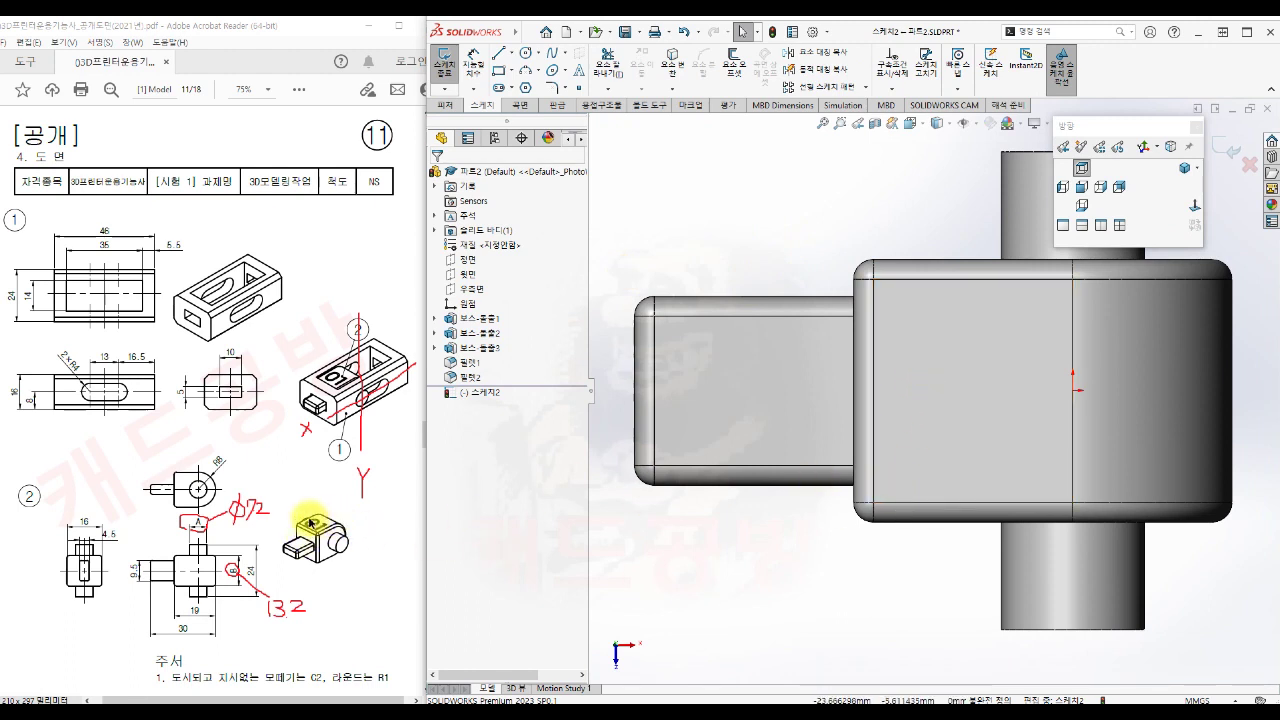
Sketch a vertical line 10 mm long on the upper face, near the block's tab side
key(s)
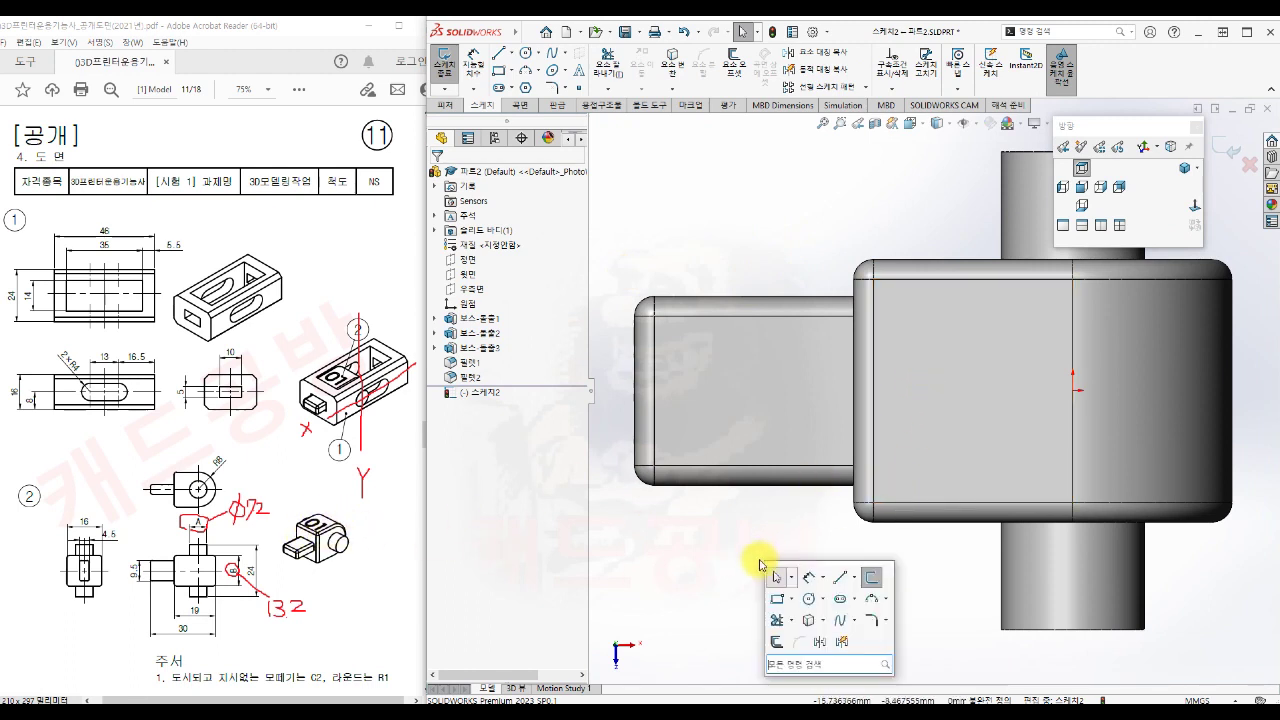
click(840, 577)
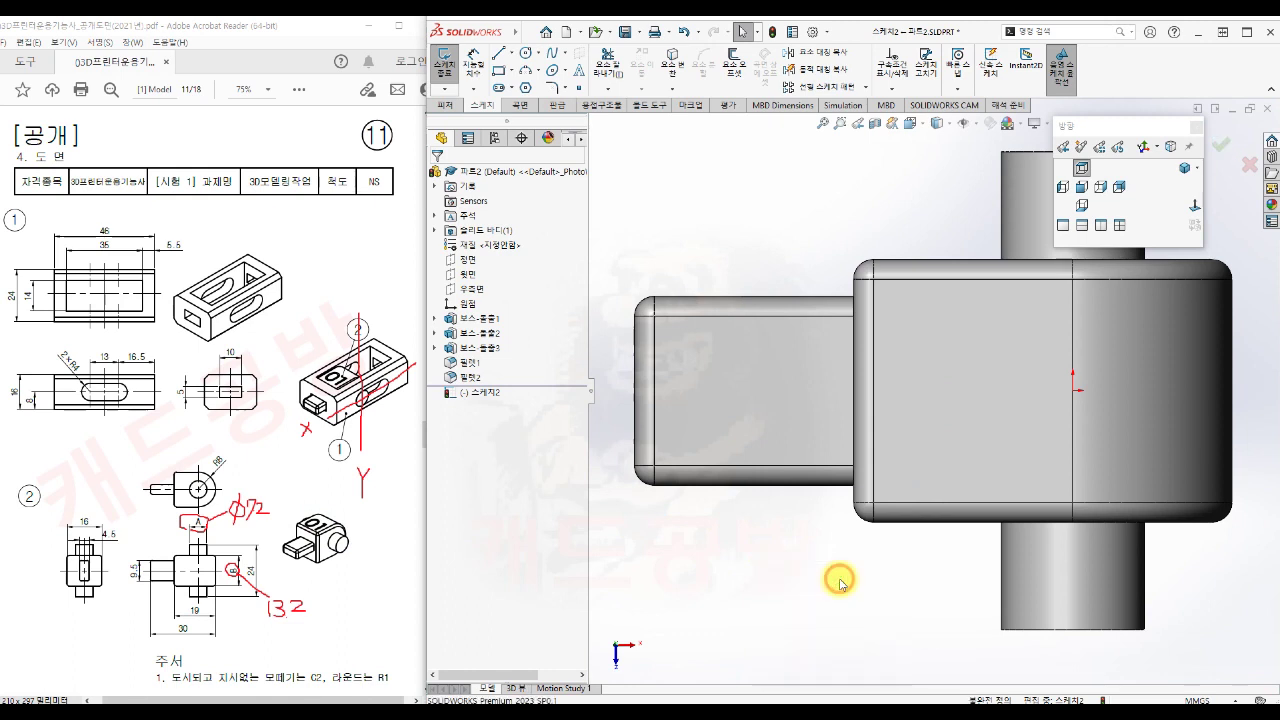
click(890, 311)
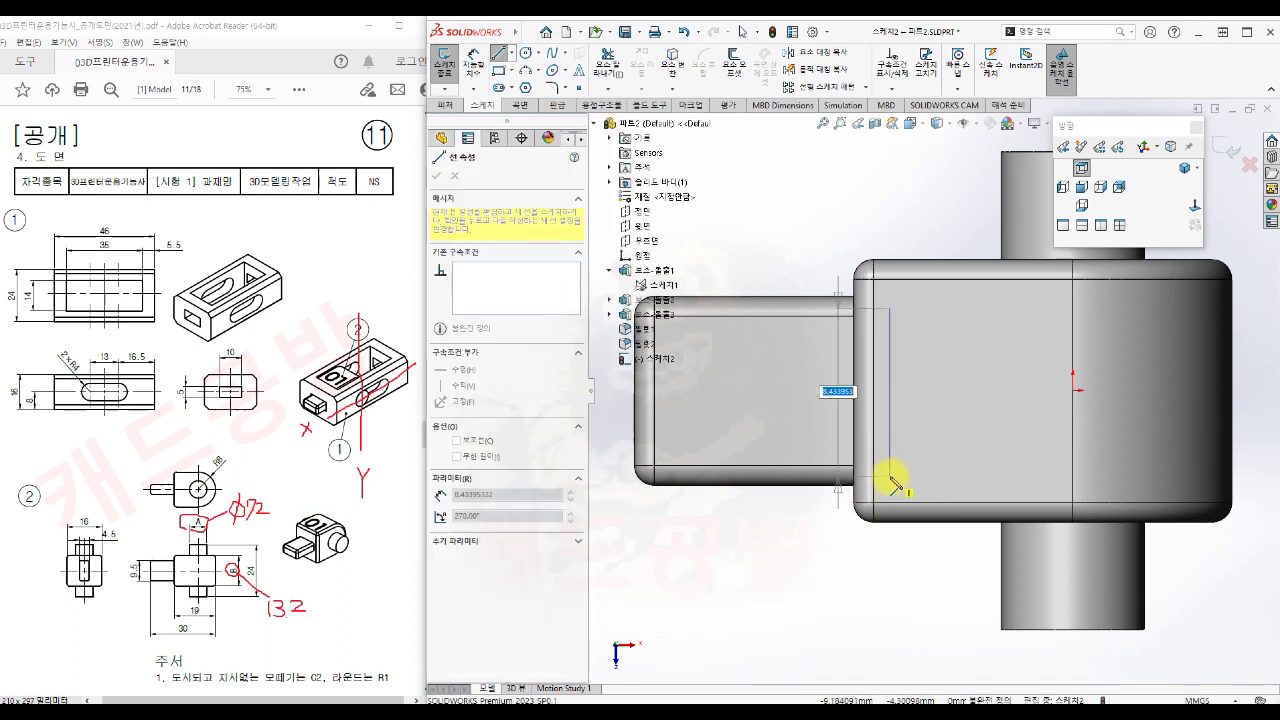
text(10)
key(Return)
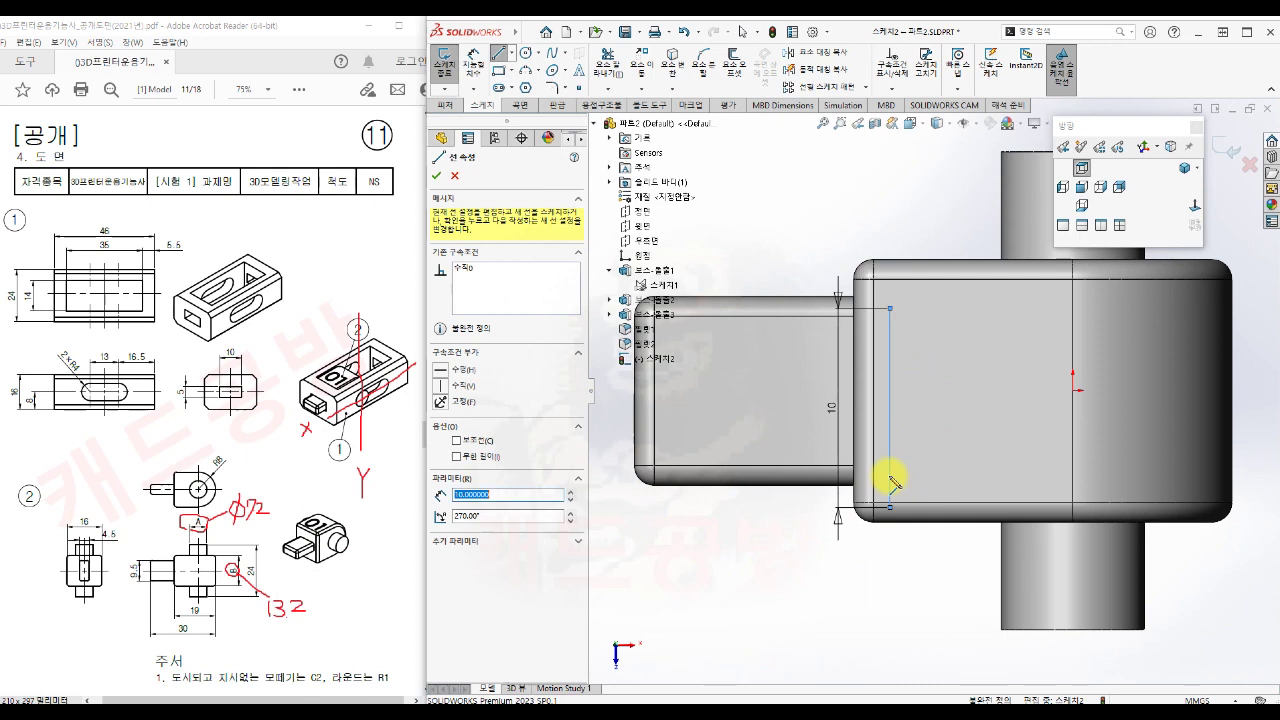
key(Escape)
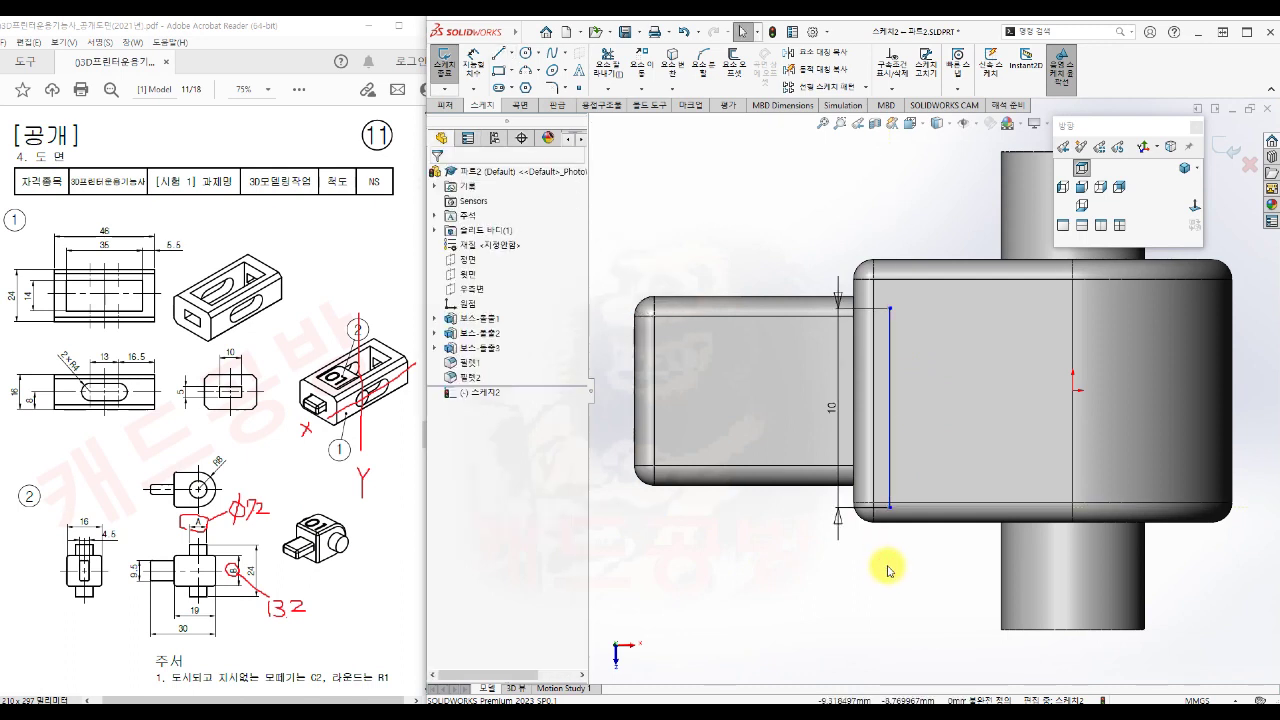
Align the line's midpoint horizontally with the origin and convert the line to construction geometry
click(890, 408)
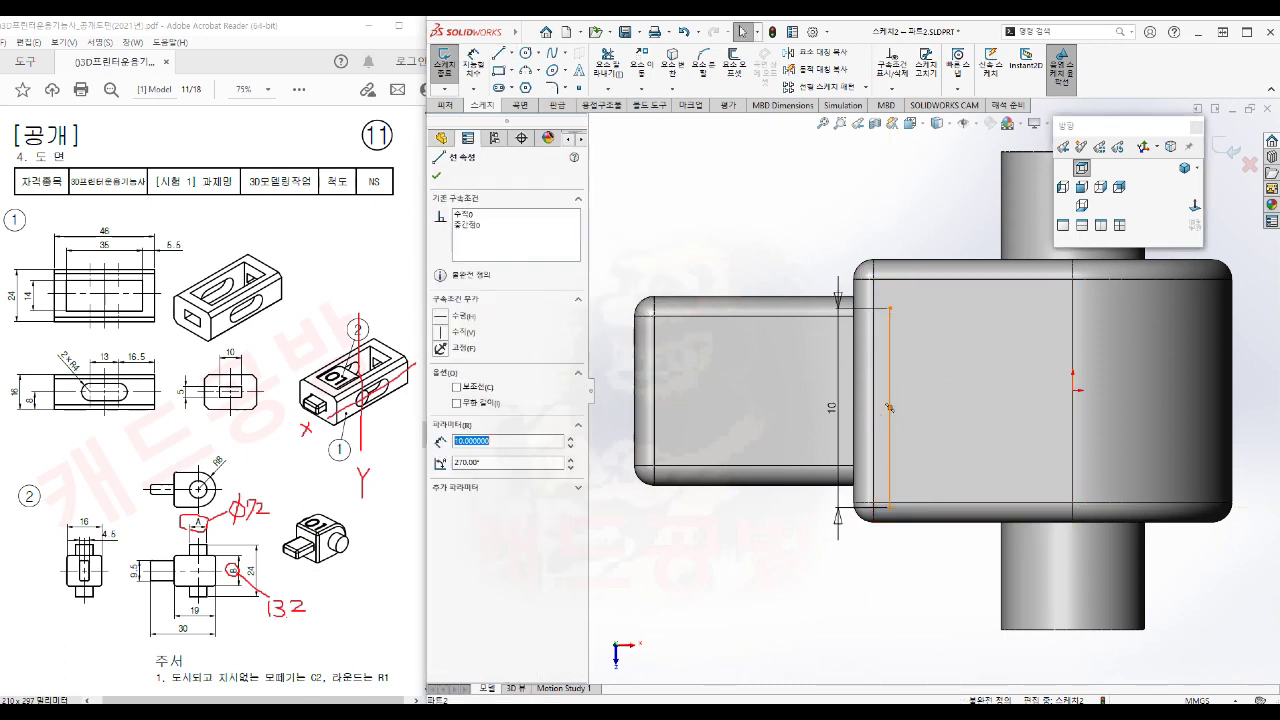
ctrl+click(1076, 393)
click(1117, 332)
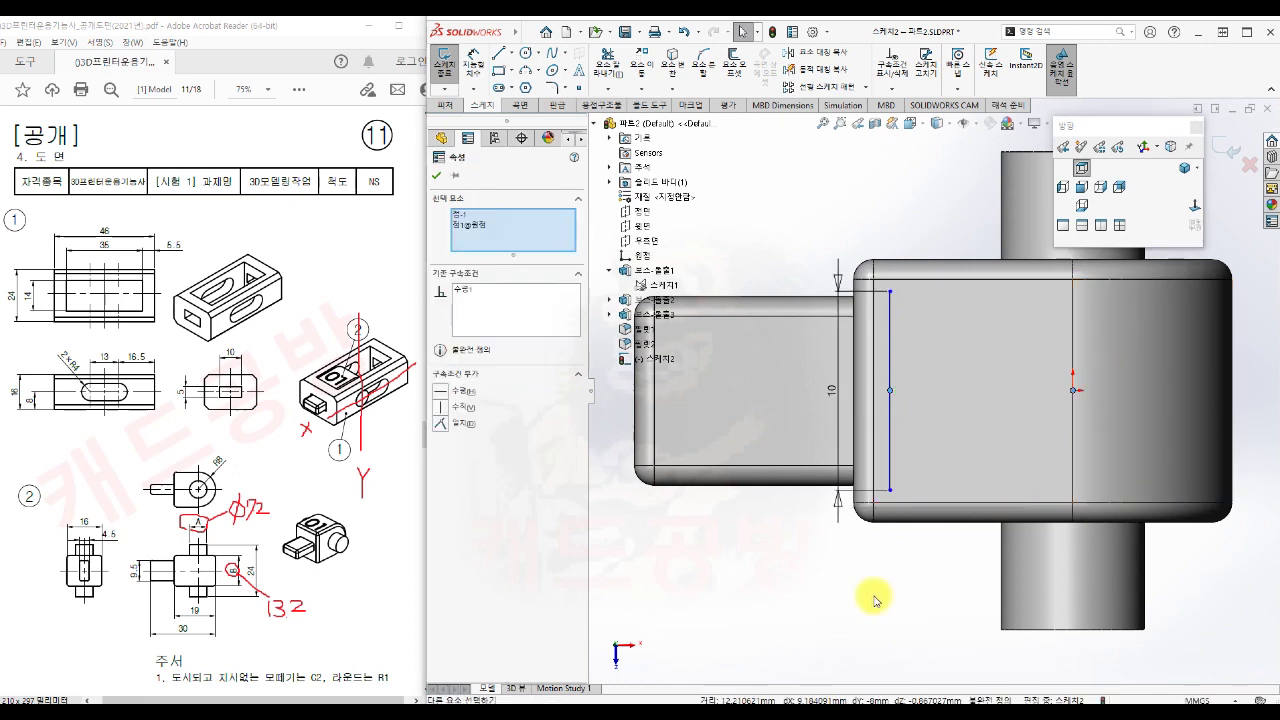
click(871, 596)
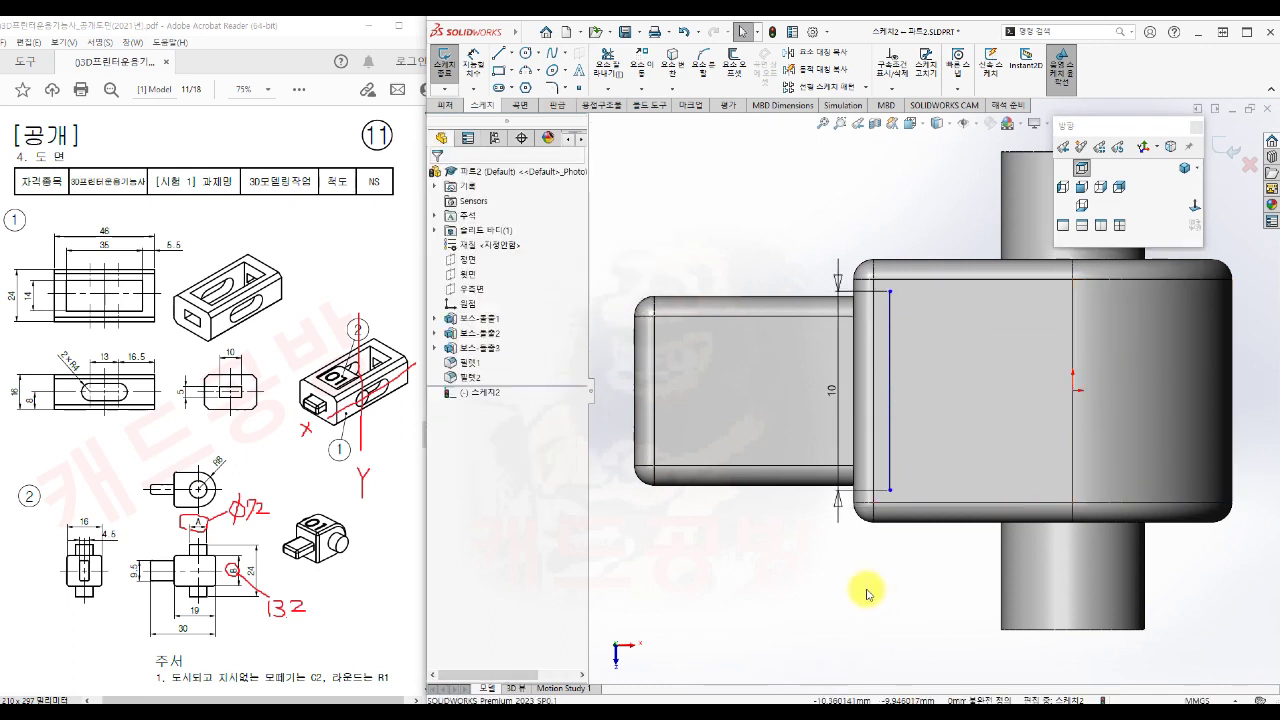
click(891, 458)
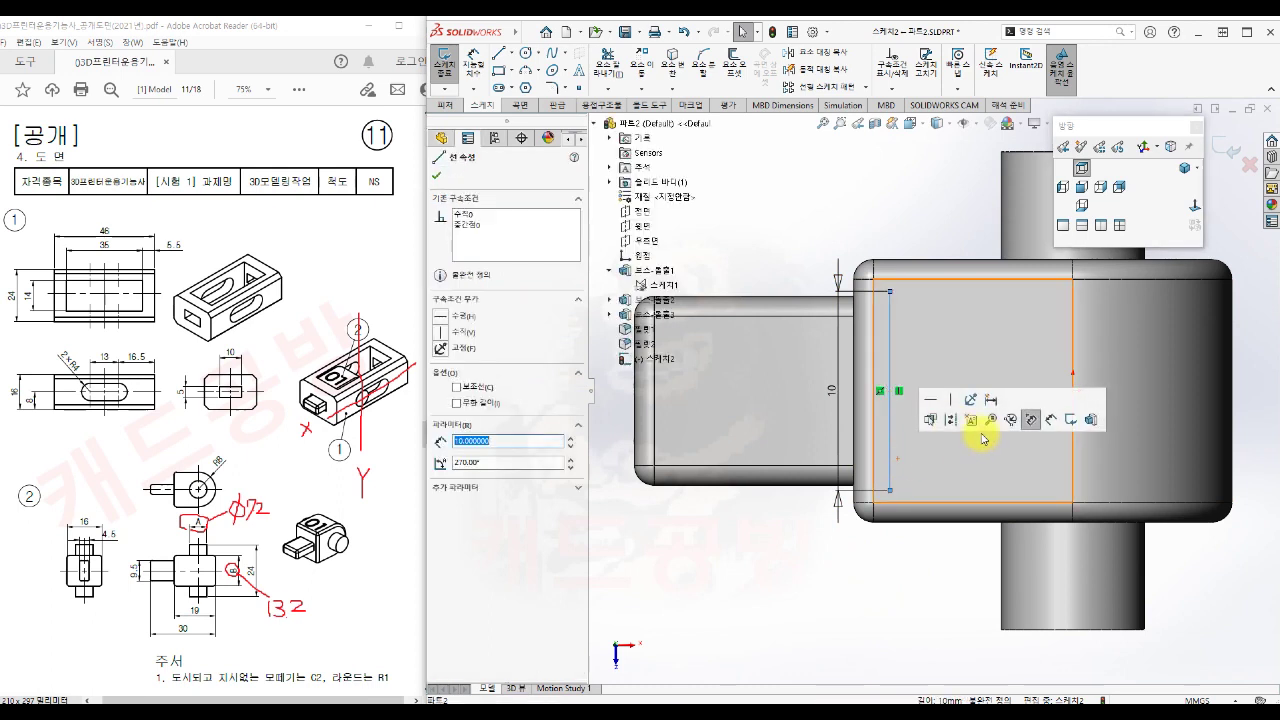
click(825, 612)
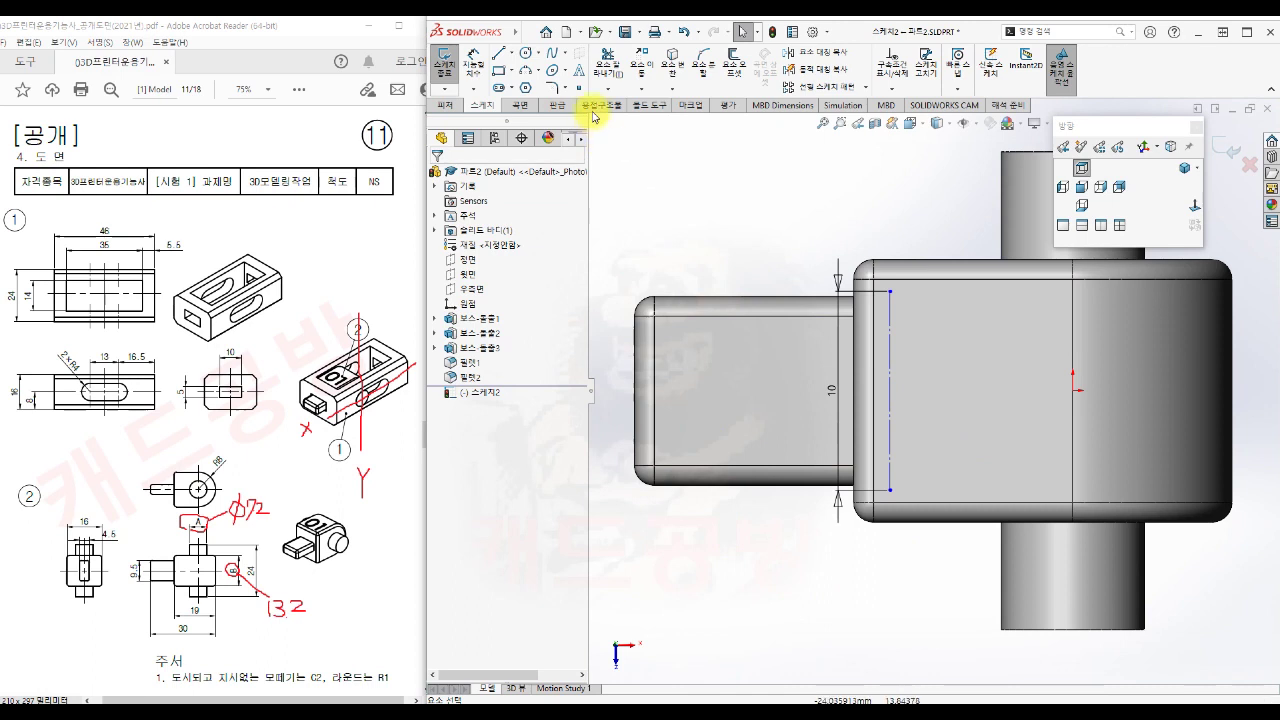
Add the sketch text 01 on the upper face, using the vertical construction line as its guide curve
click(580, 72)
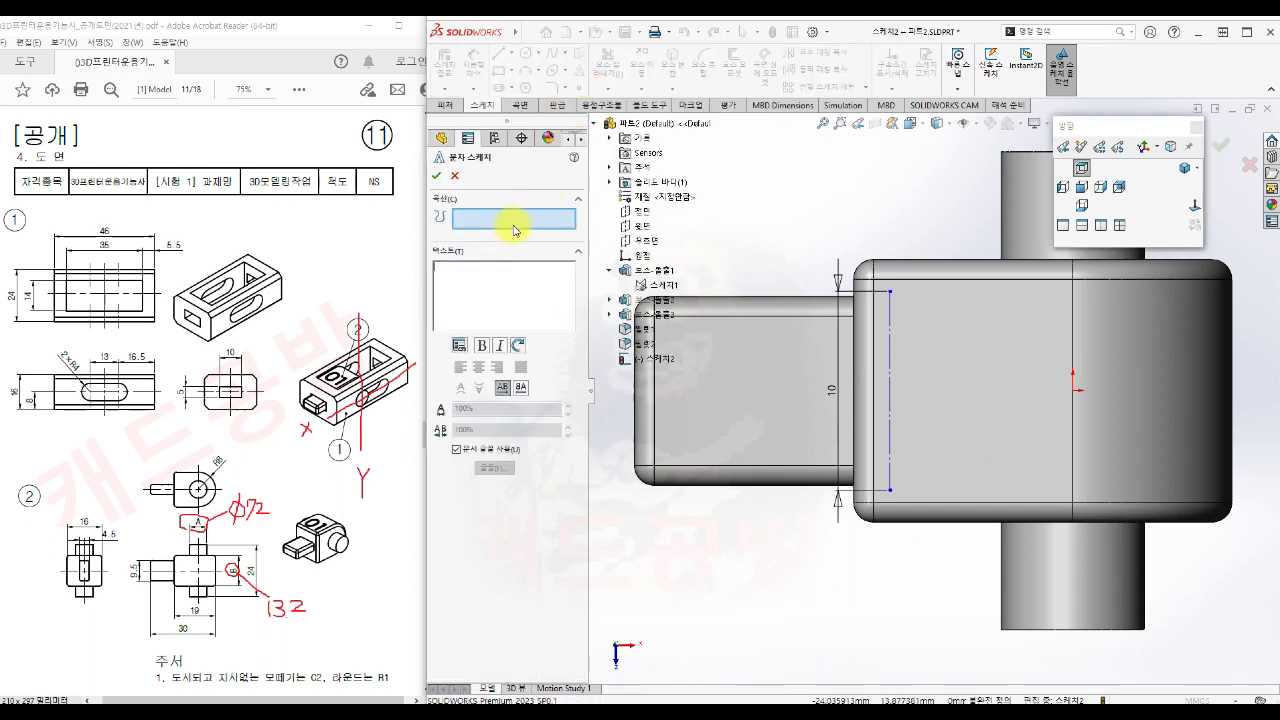
click(889, 402)
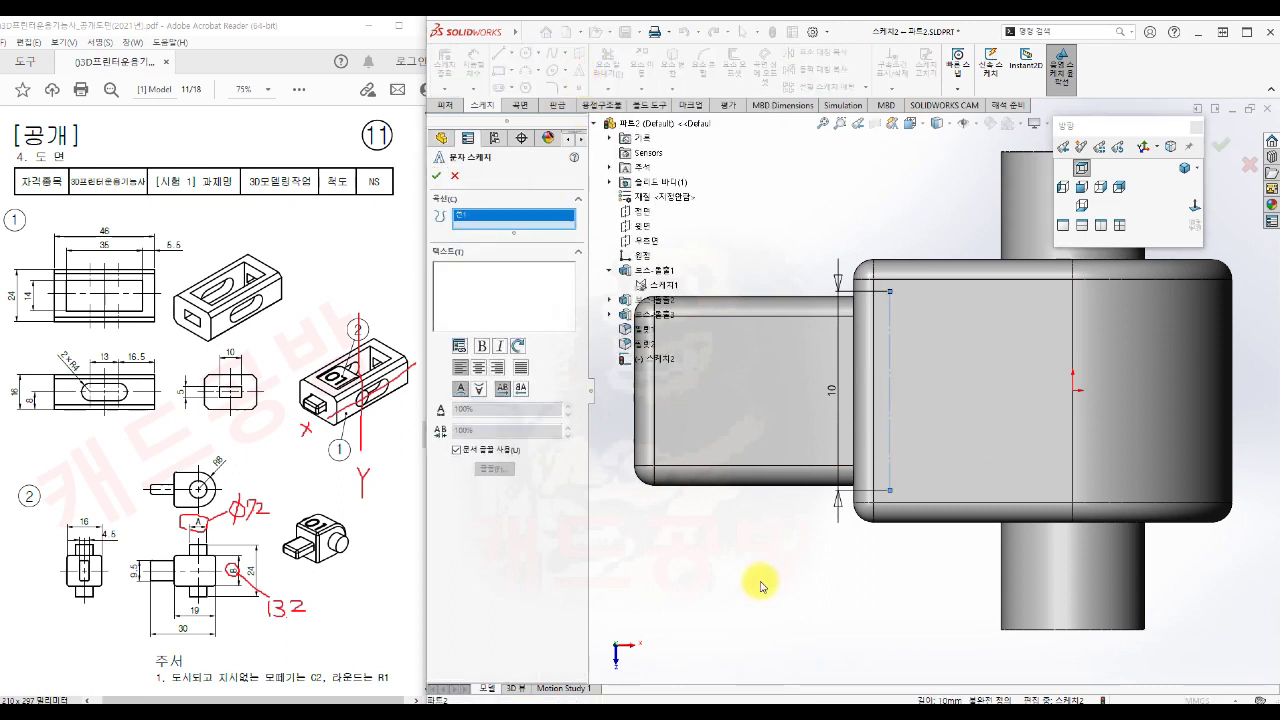
click(524, 284)
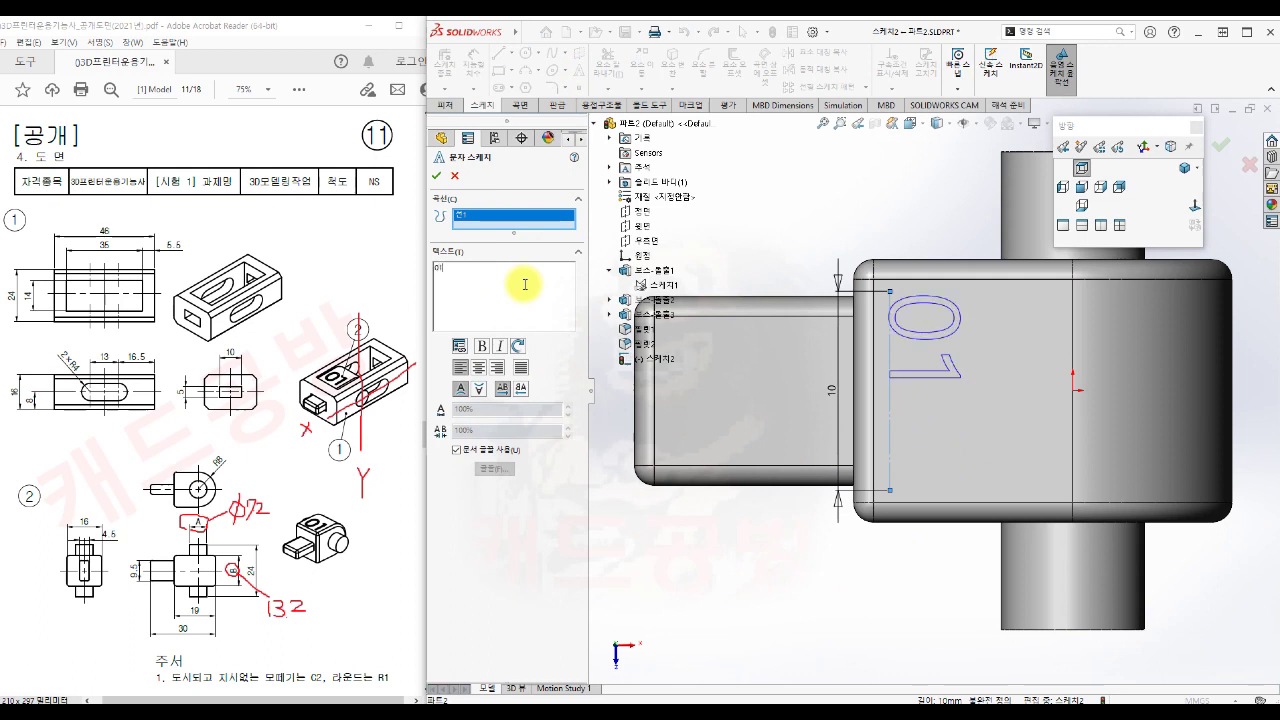
drag(464, 277, 435, 277)
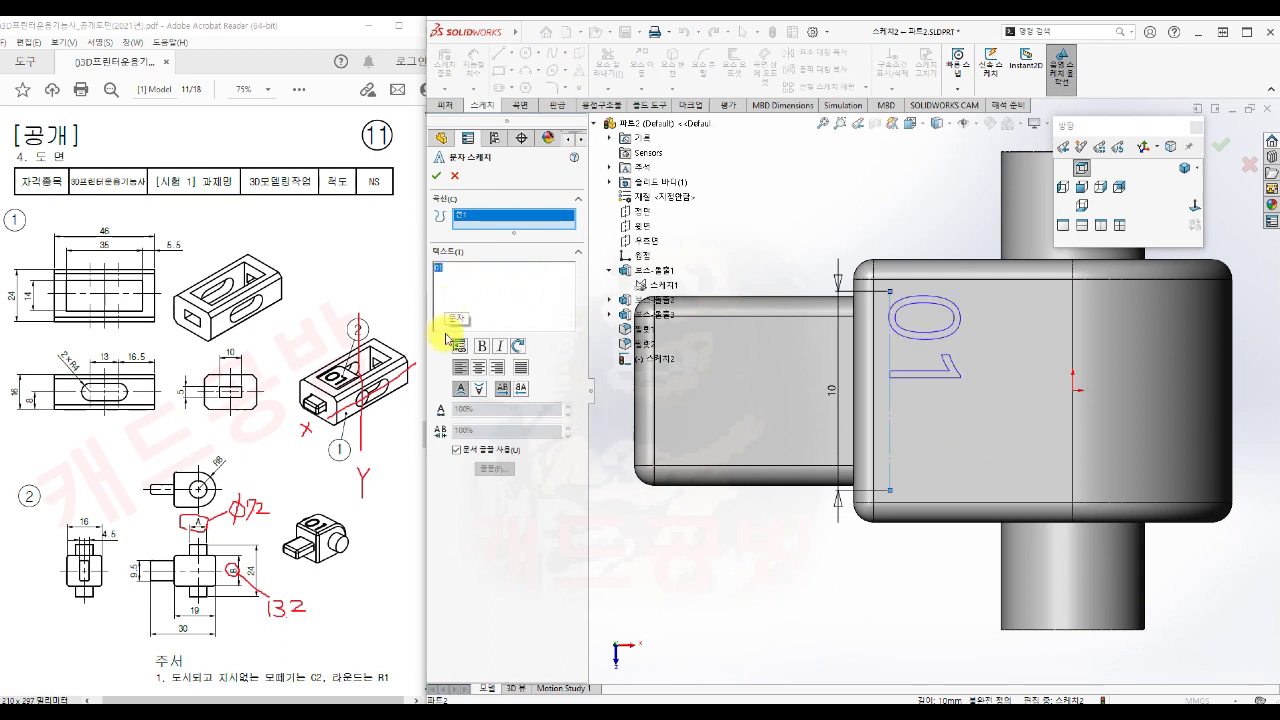
Turn off the document font for the 01 text, set its font height to 24 points, and accept the text
click(456, 450)
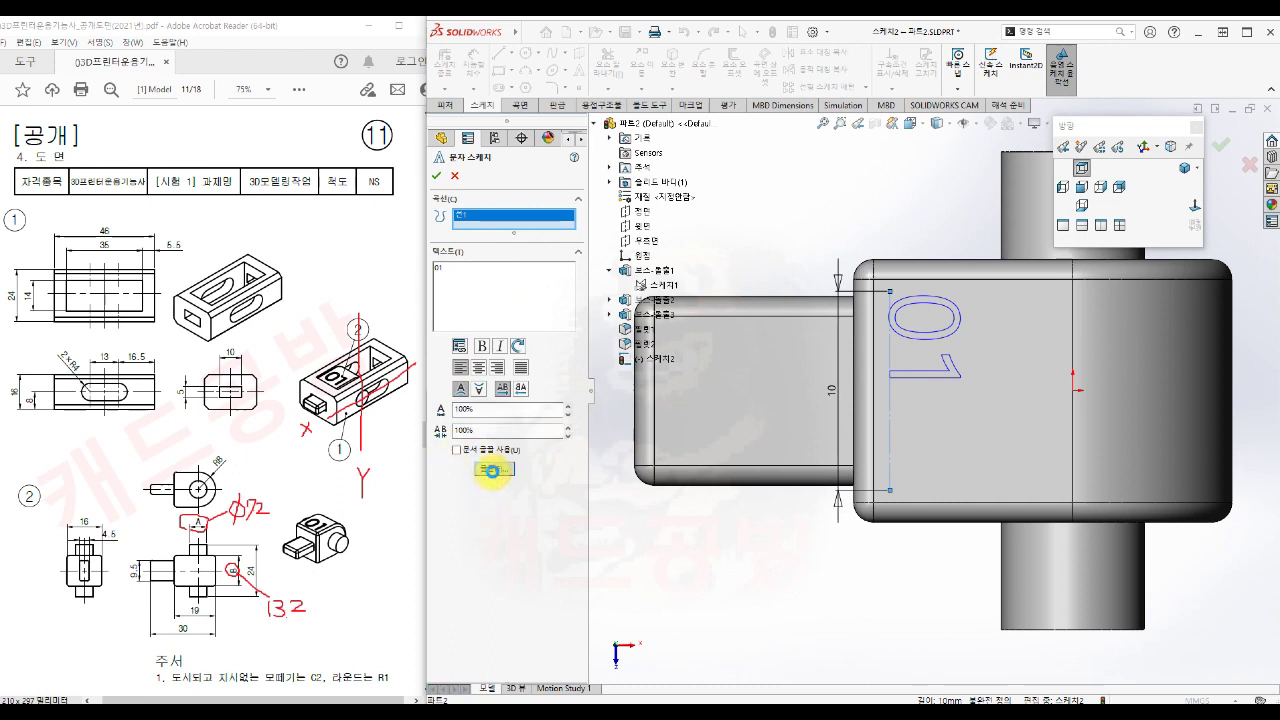
click(492, 469)
click(878, 324)
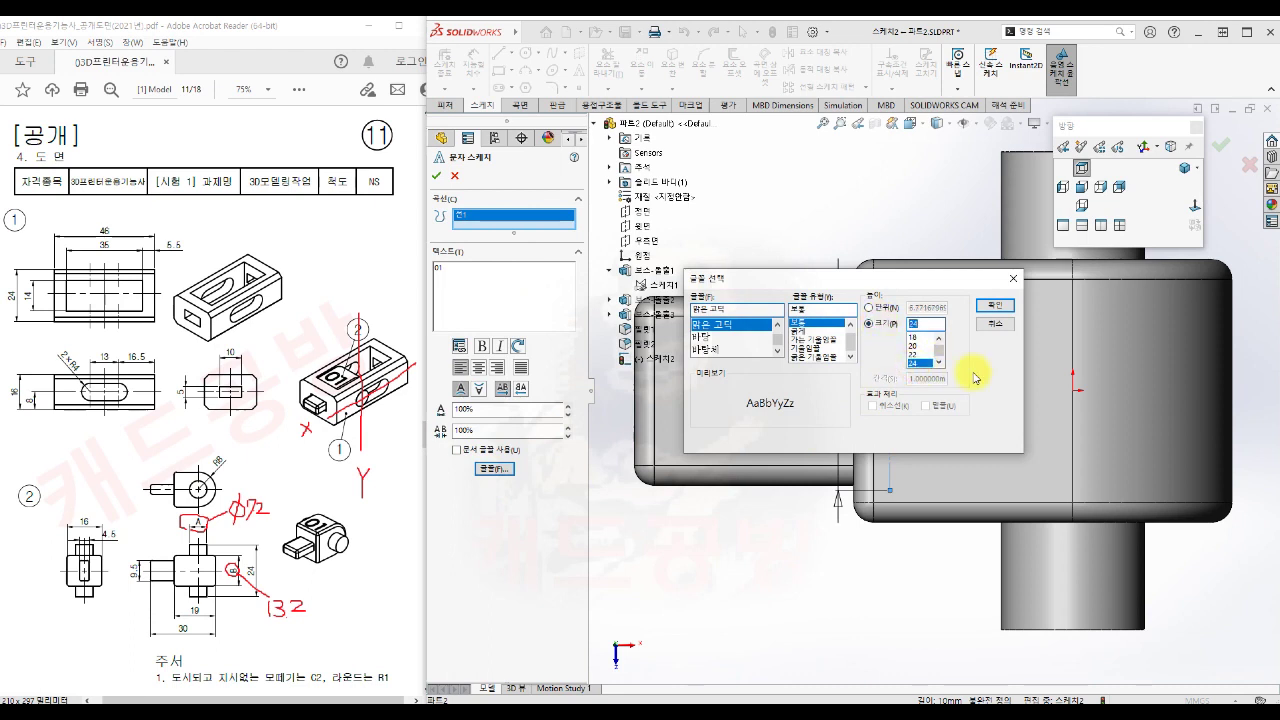
click(985, 308)
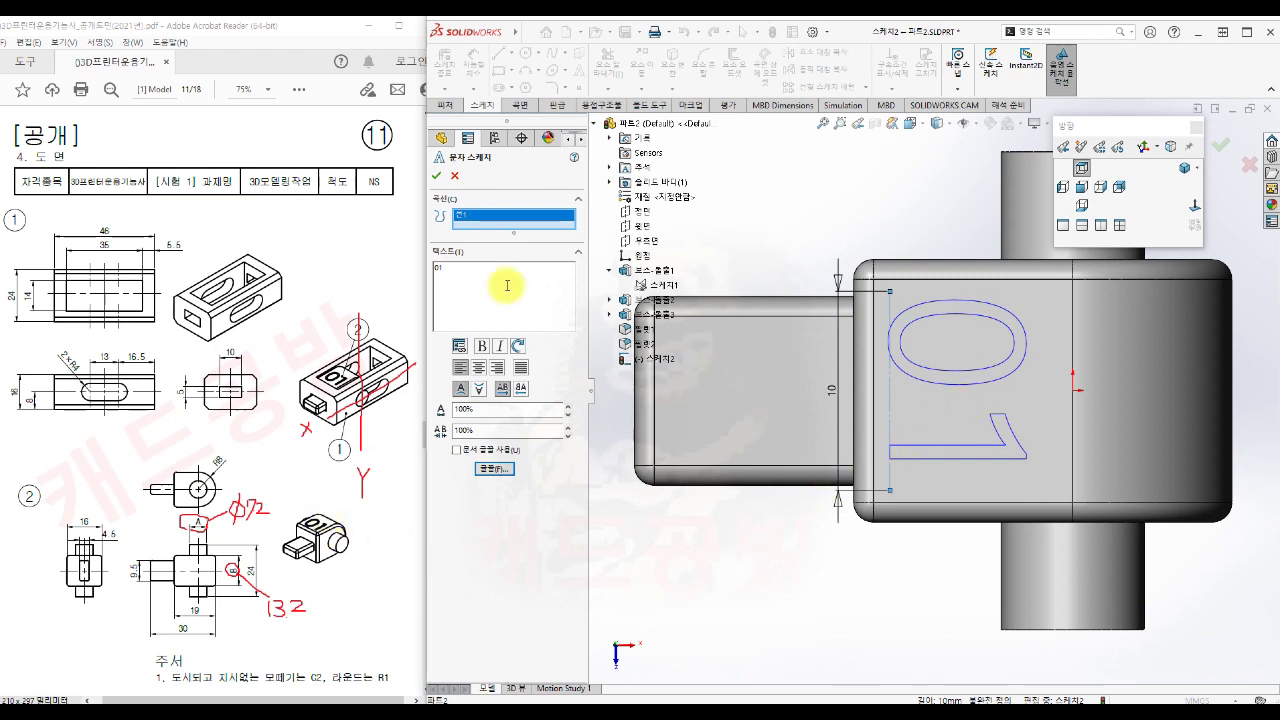
click(437, 175)
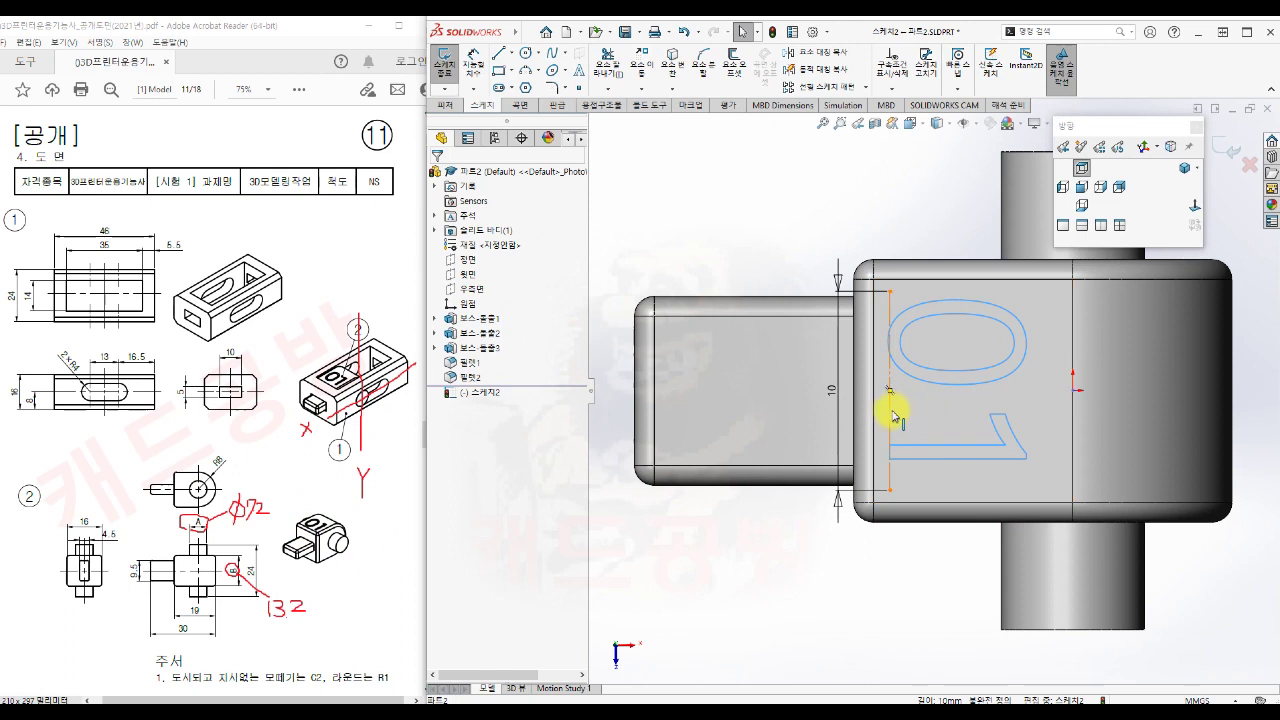
Shift the construction line with its 01 text slightly toward the tab and exit the sketch
mouse_move(891, 410)
mouse_down()
mouse_move(948, 416)
mouse_move(883, 416)
mouse_up()
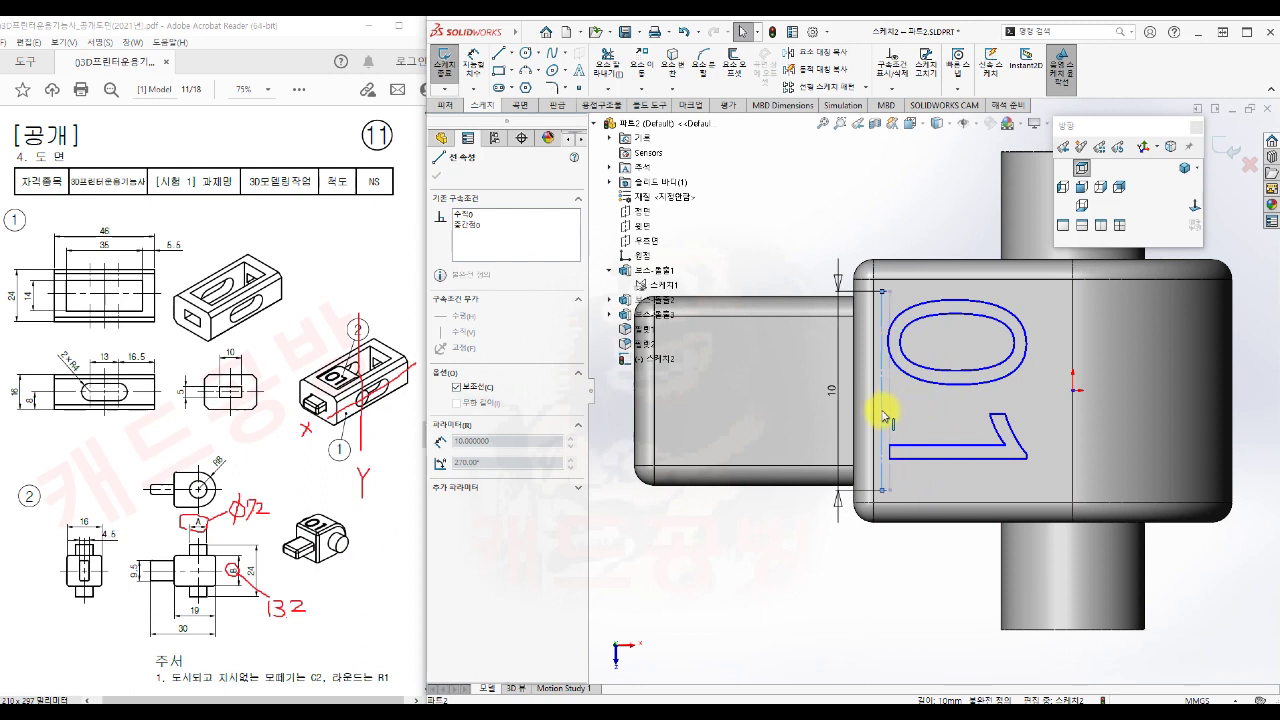
drag(883, 411, 884, 411)
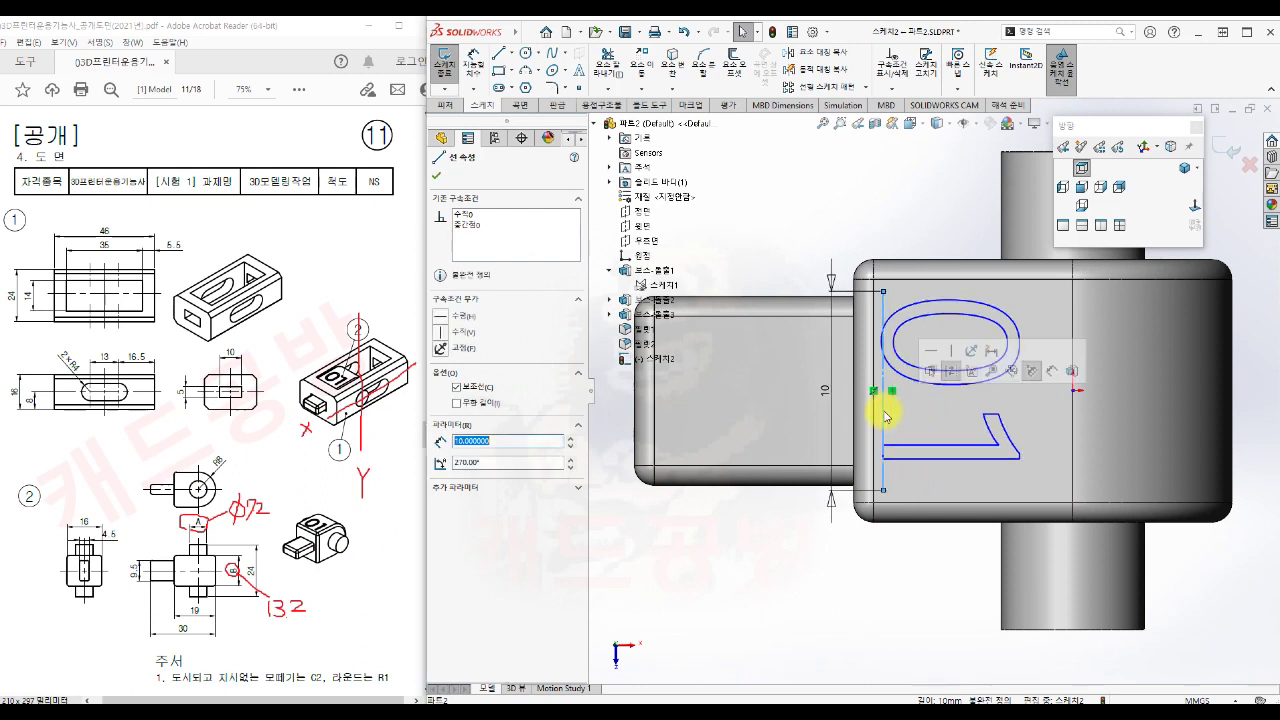
click(823, 580)
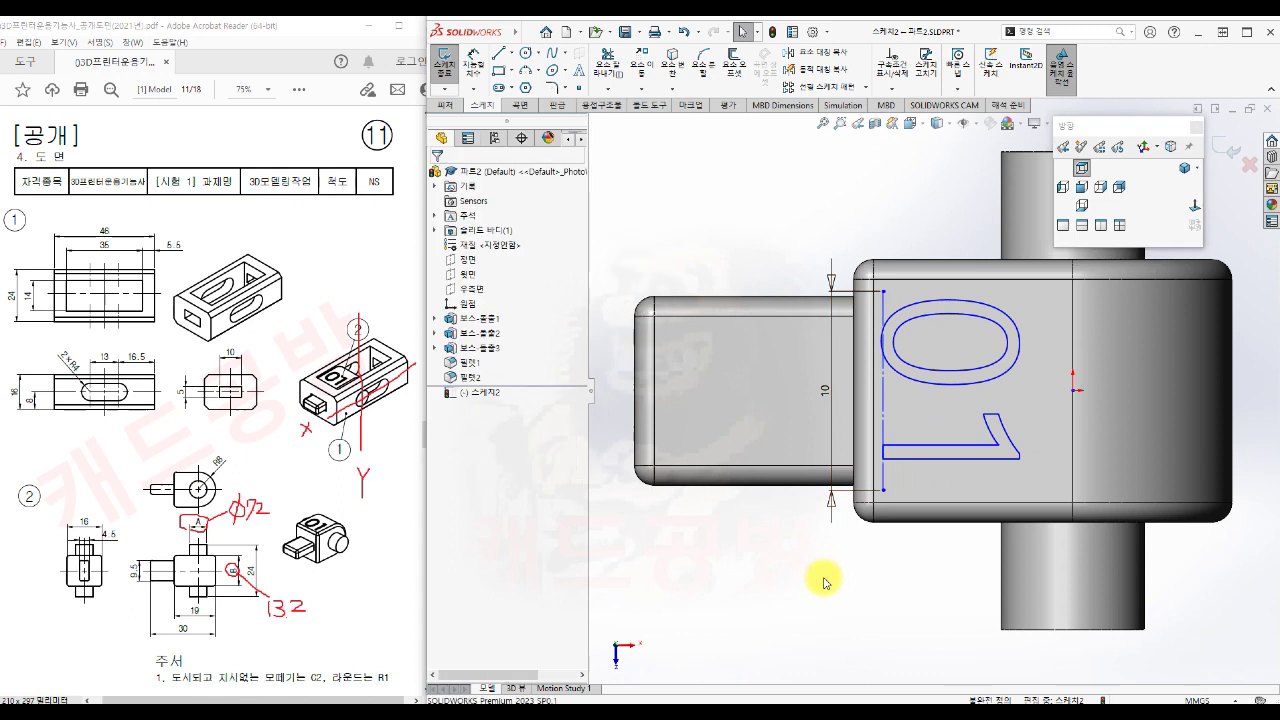
right_click(815, 580)
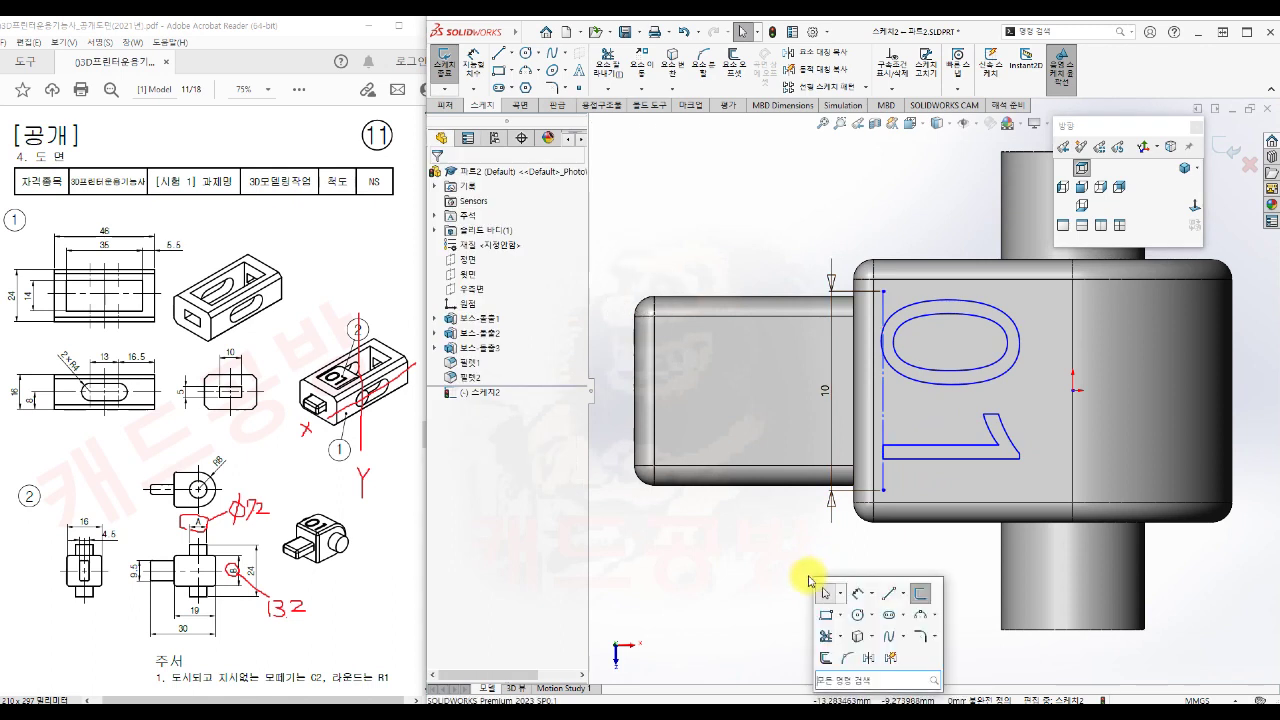
click(920, 596)
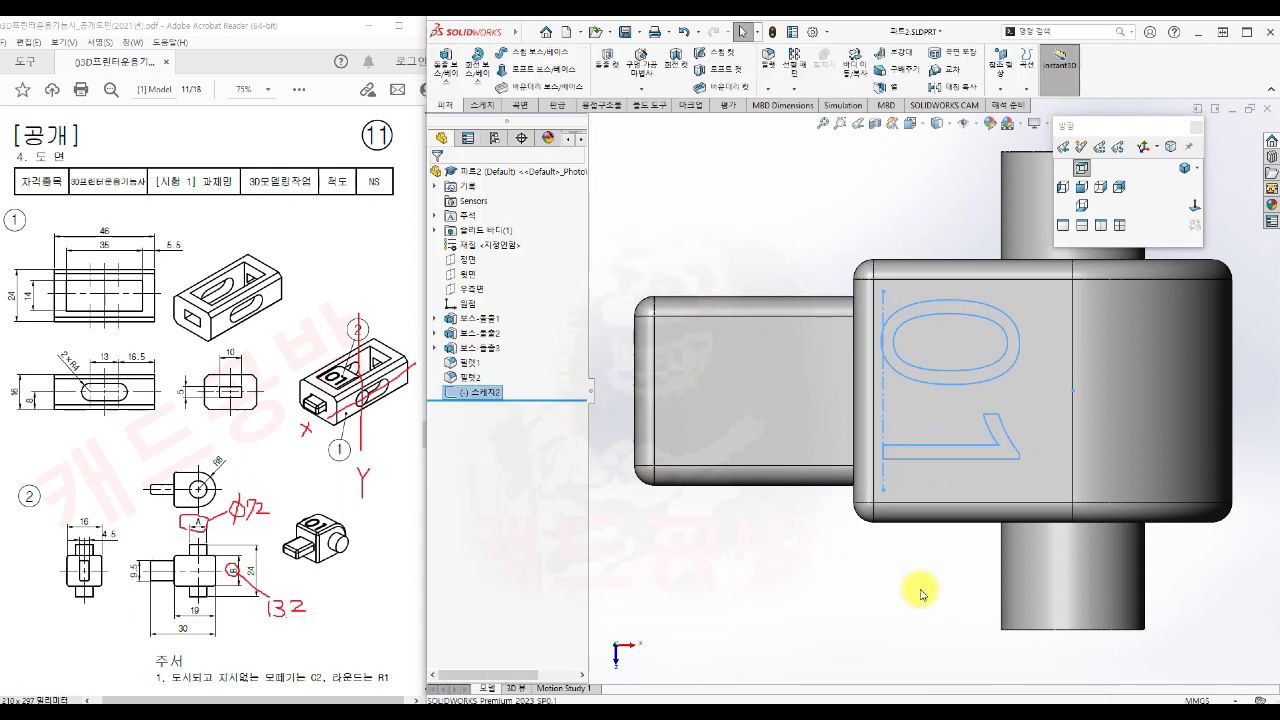
Engrave the 01 text into the block's upper face with a 1 mm blind Extruded Cut
right_click(920, 595)
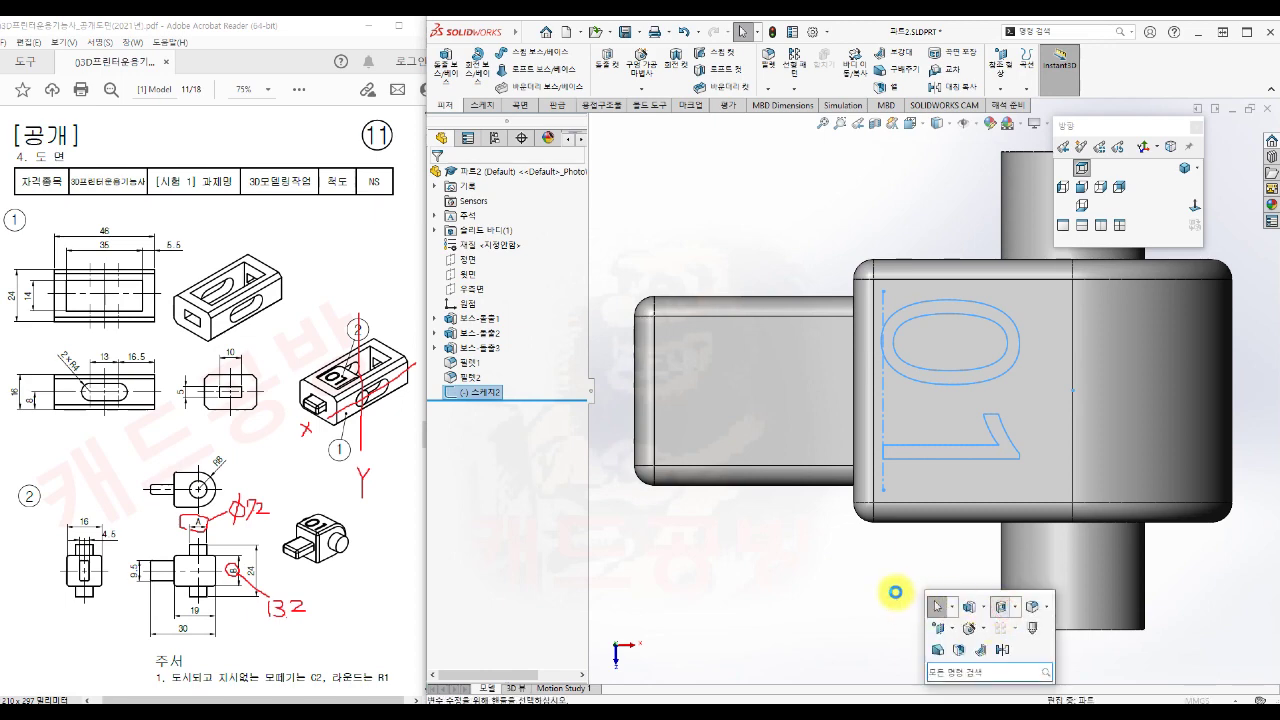
click(1184, 172)
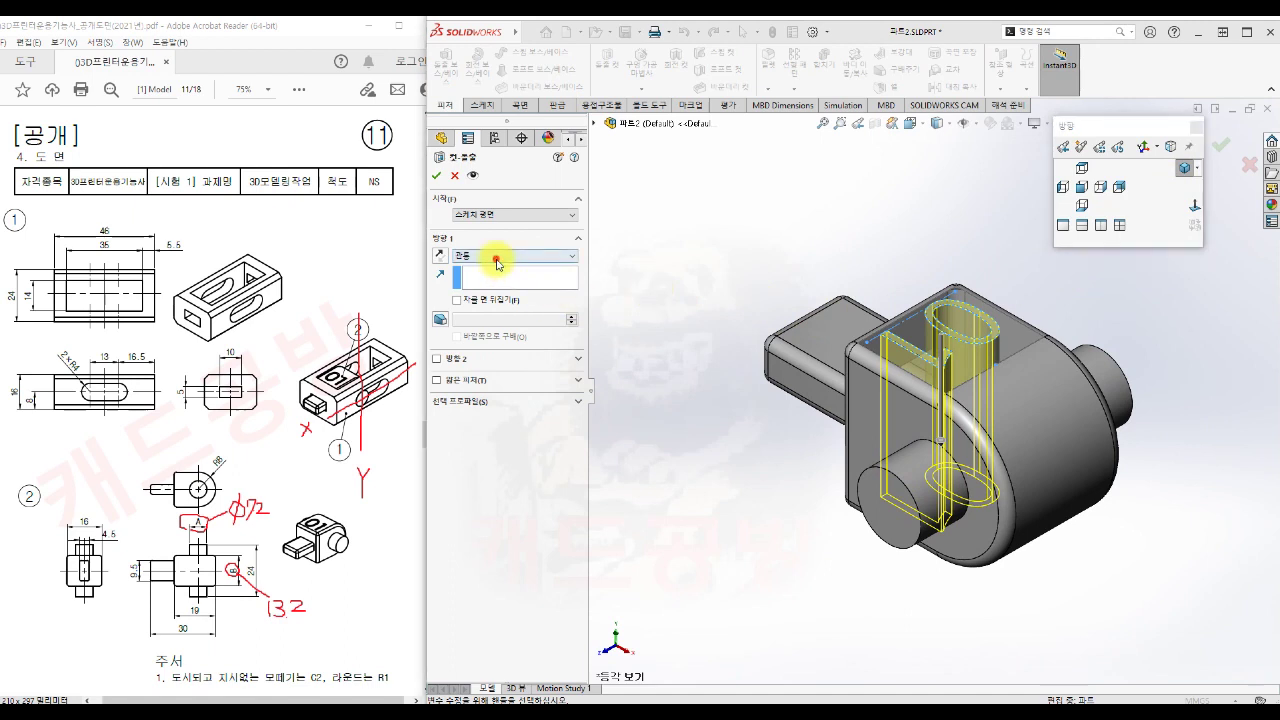
click(497, 256)
click(494, 266)
text(1)
key(Return)
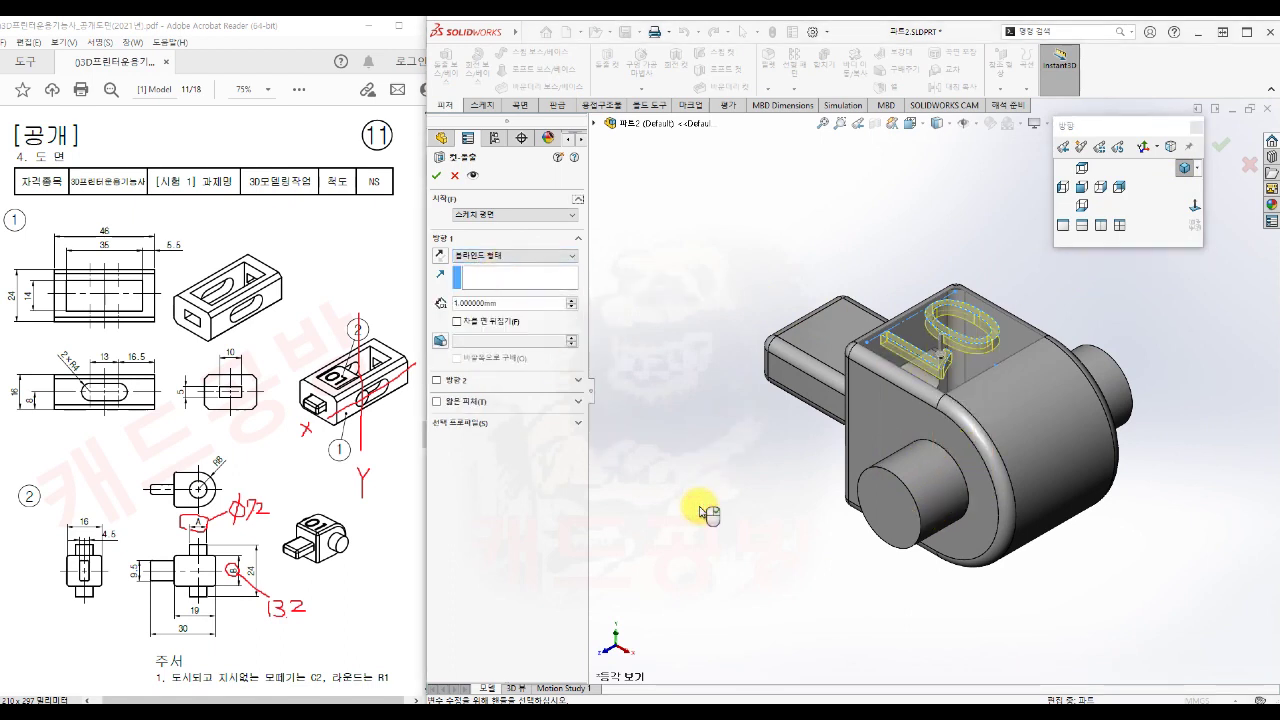
click(436, 175)
click(778, 539)
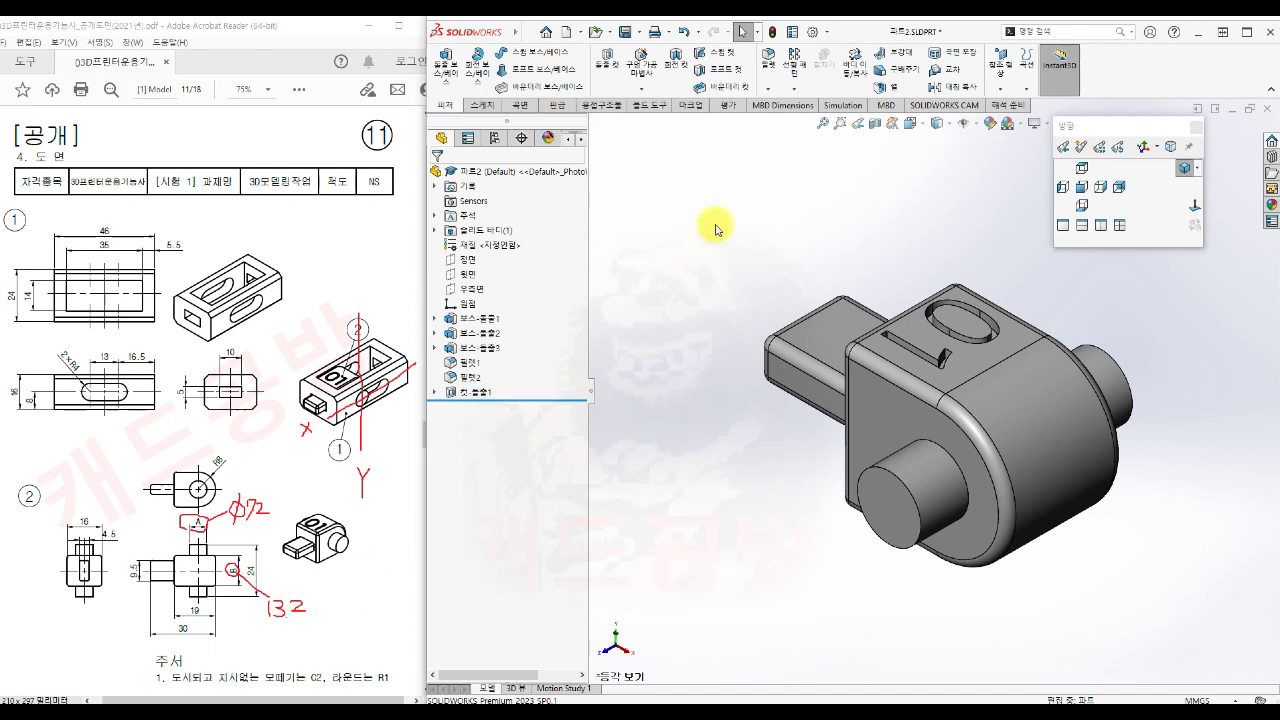
Save and close part 2, and create a new assembly from the custom assembly template in 0Templates_2023
click(626, 35)
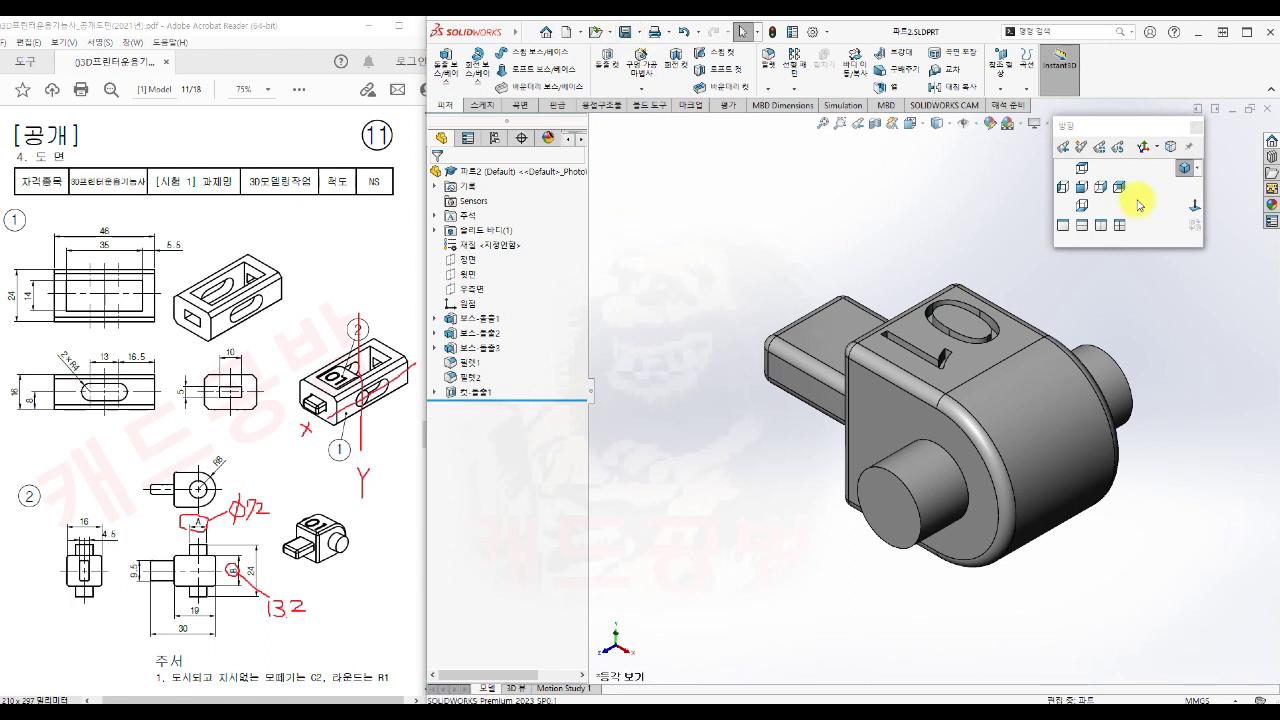
click(1266, 110)
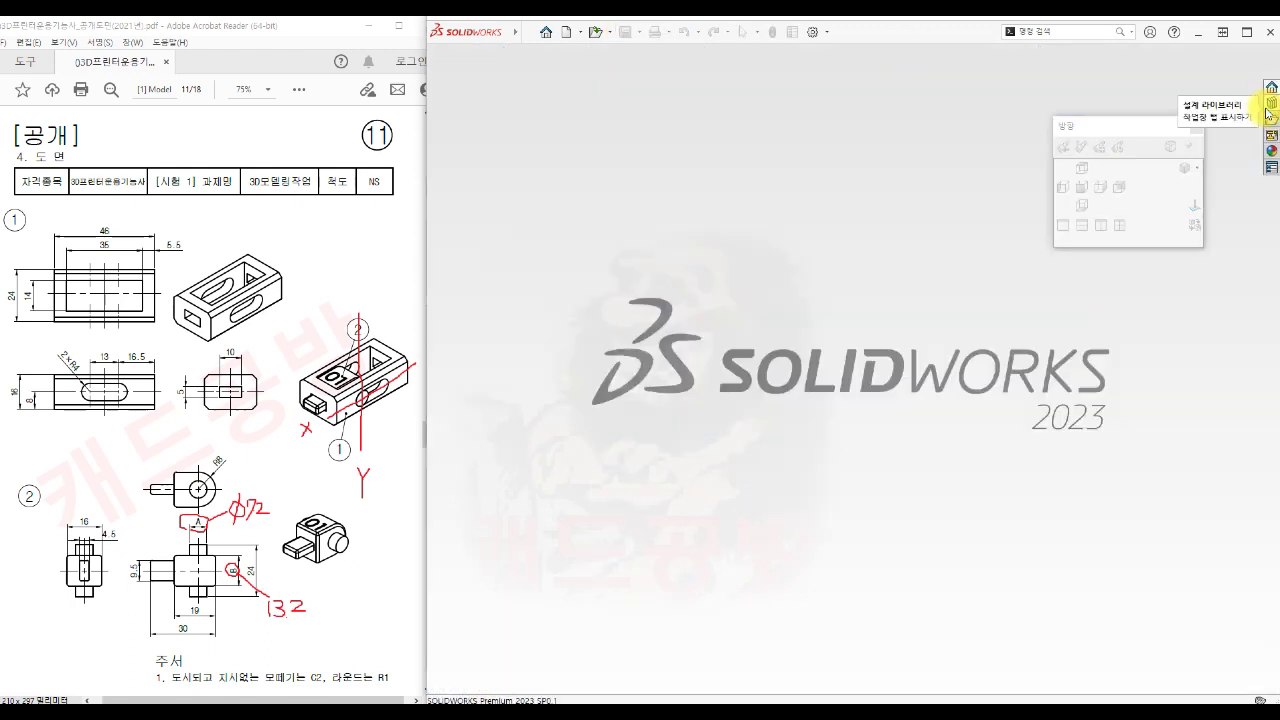
click(566, 32)
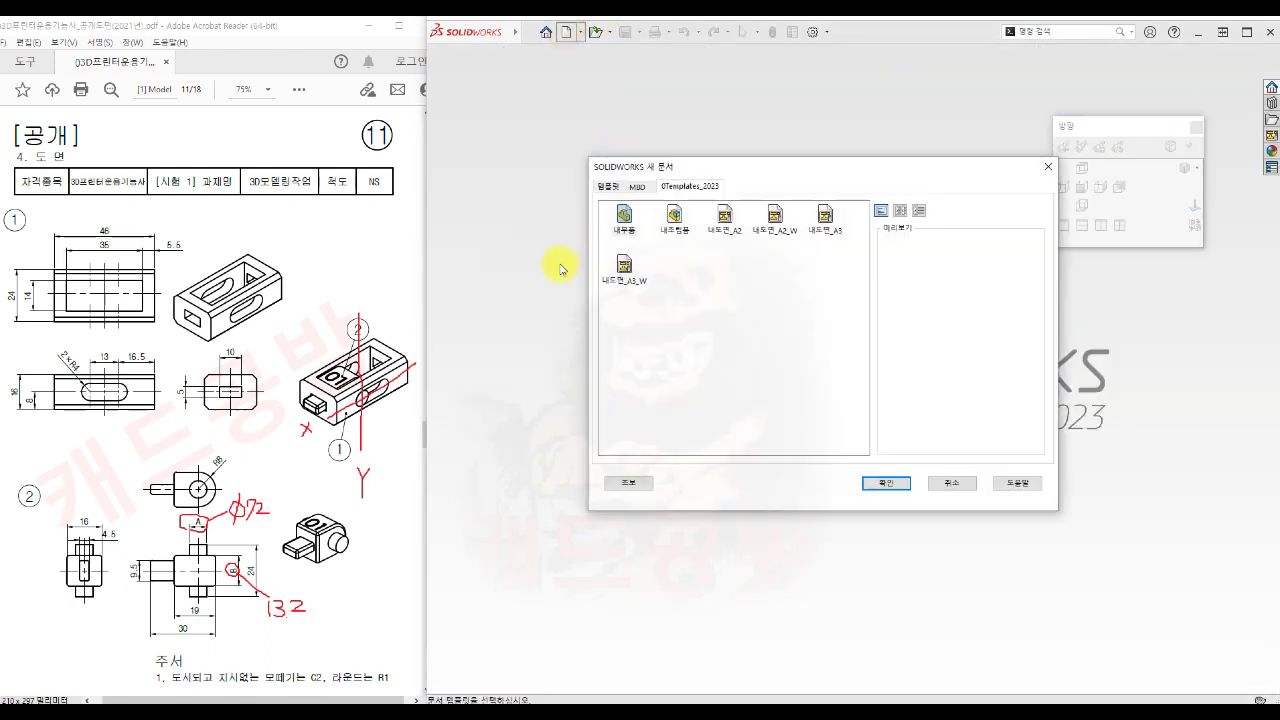
click(676, 222)
click(877, 486)
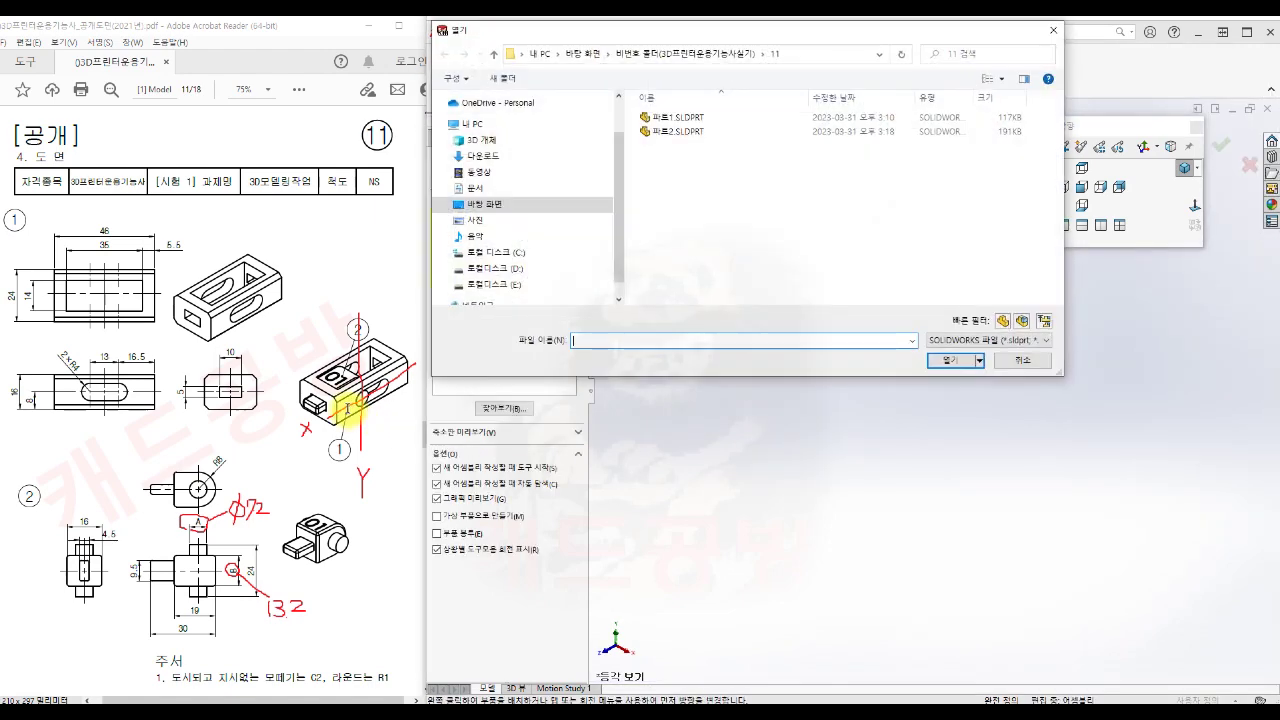
Insert 파트1.SLDPRT as the first component, fixed at the assembly origin
click(686, 118)
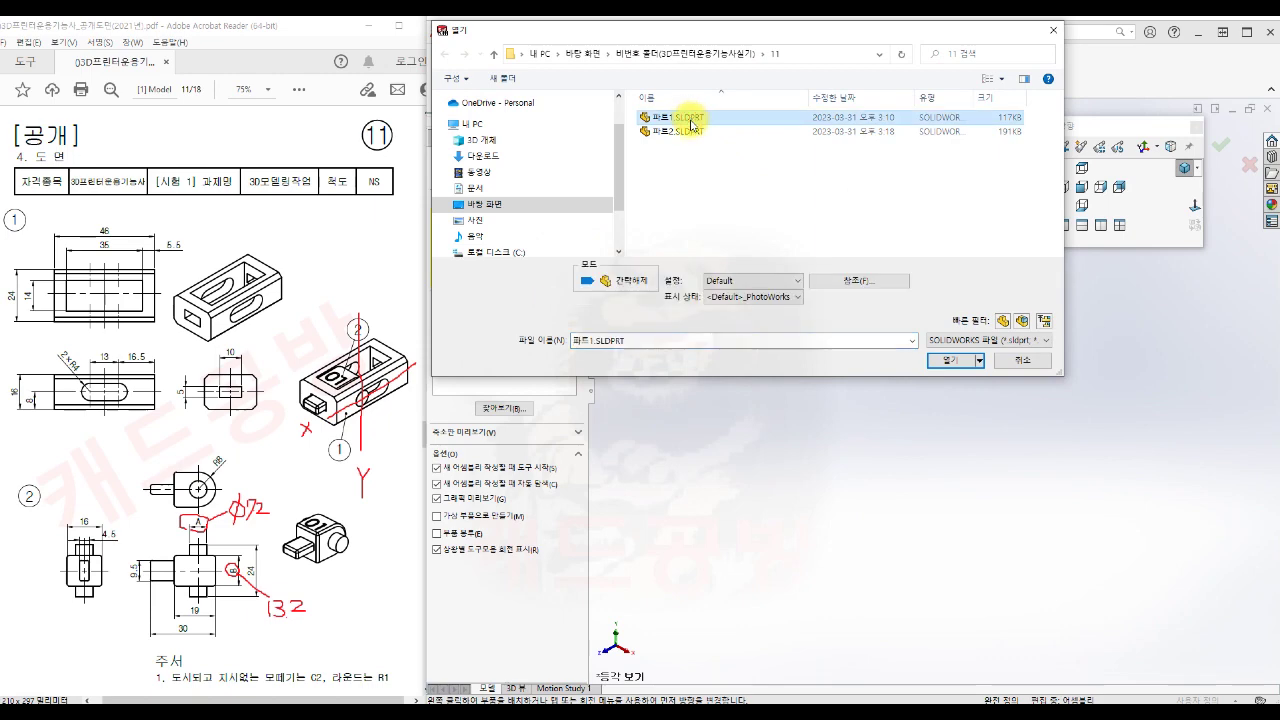
click(950, 360)
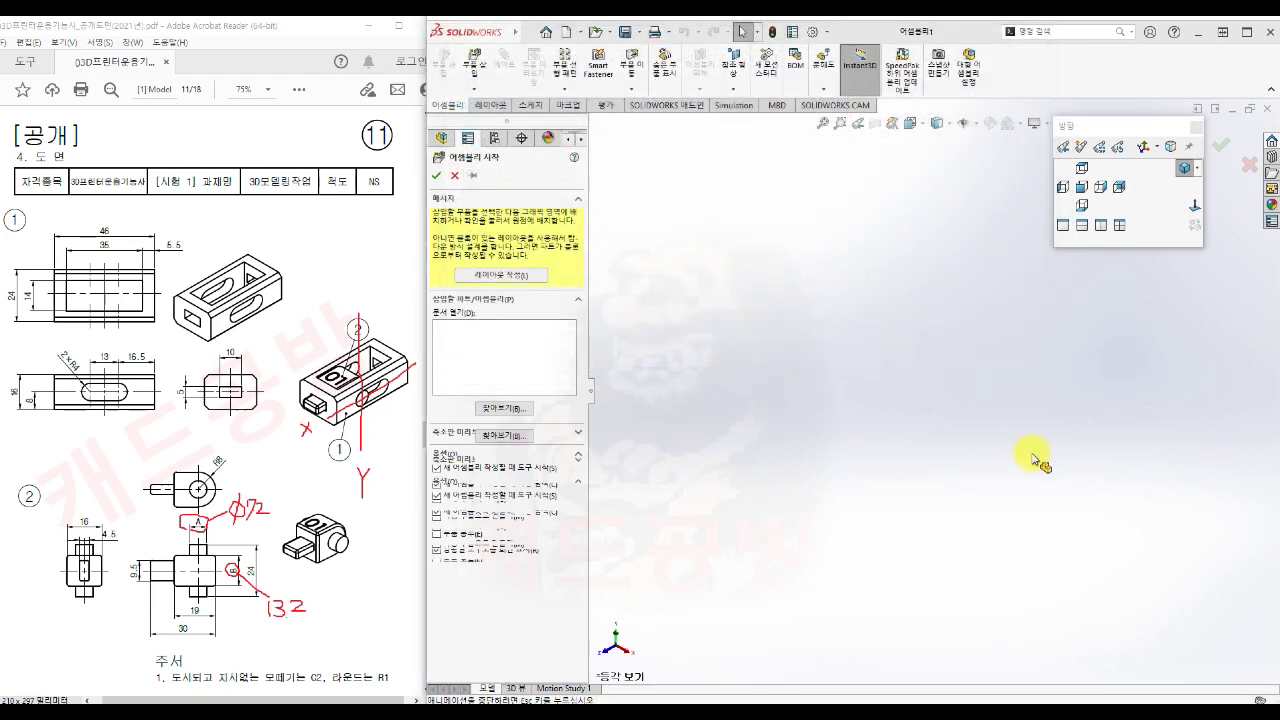
scroll(1034, 460, up, 5)
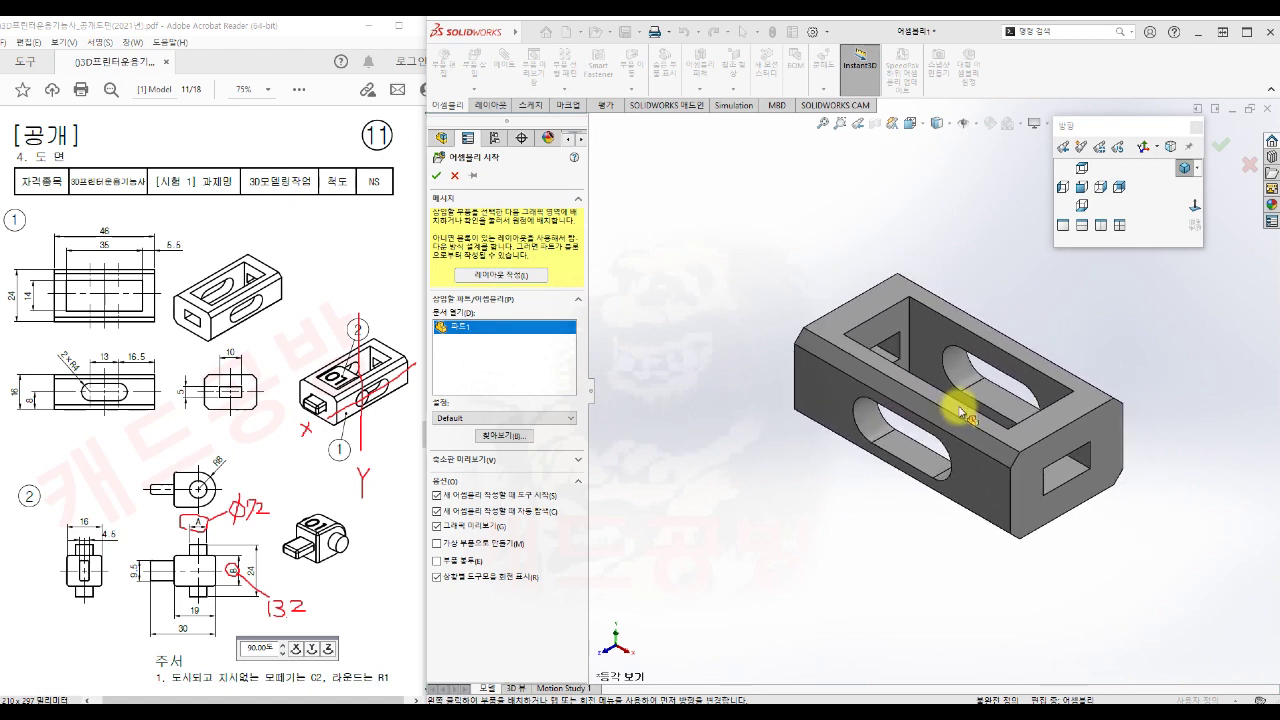
click(438, 177)
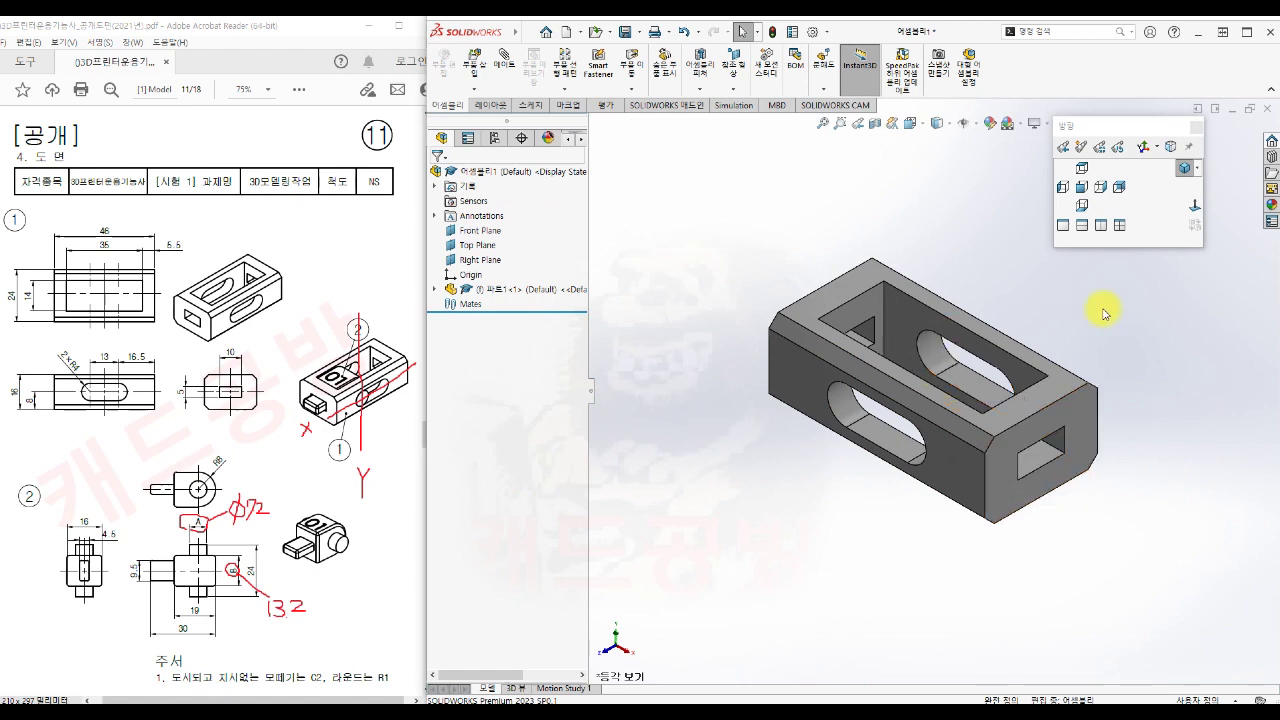
Insert 파트2.SLDPRT as the second component and place it freely above the frame
key(s)
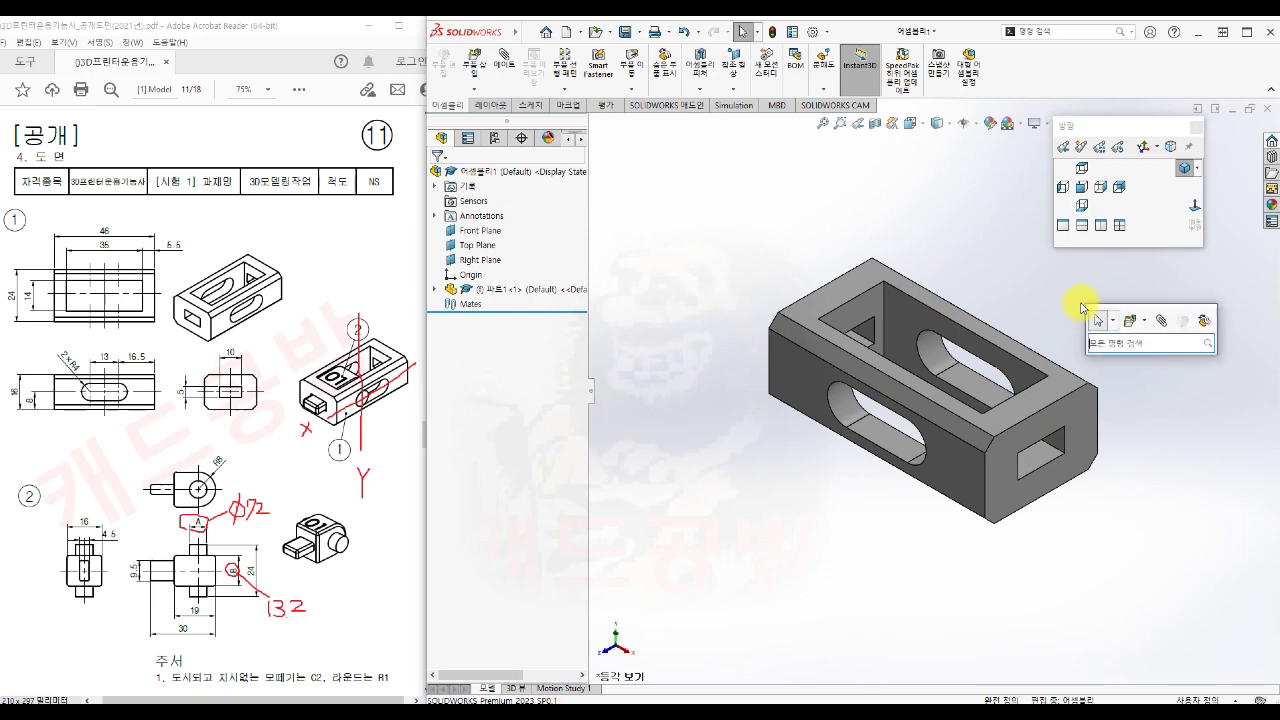
click(1134, 324)
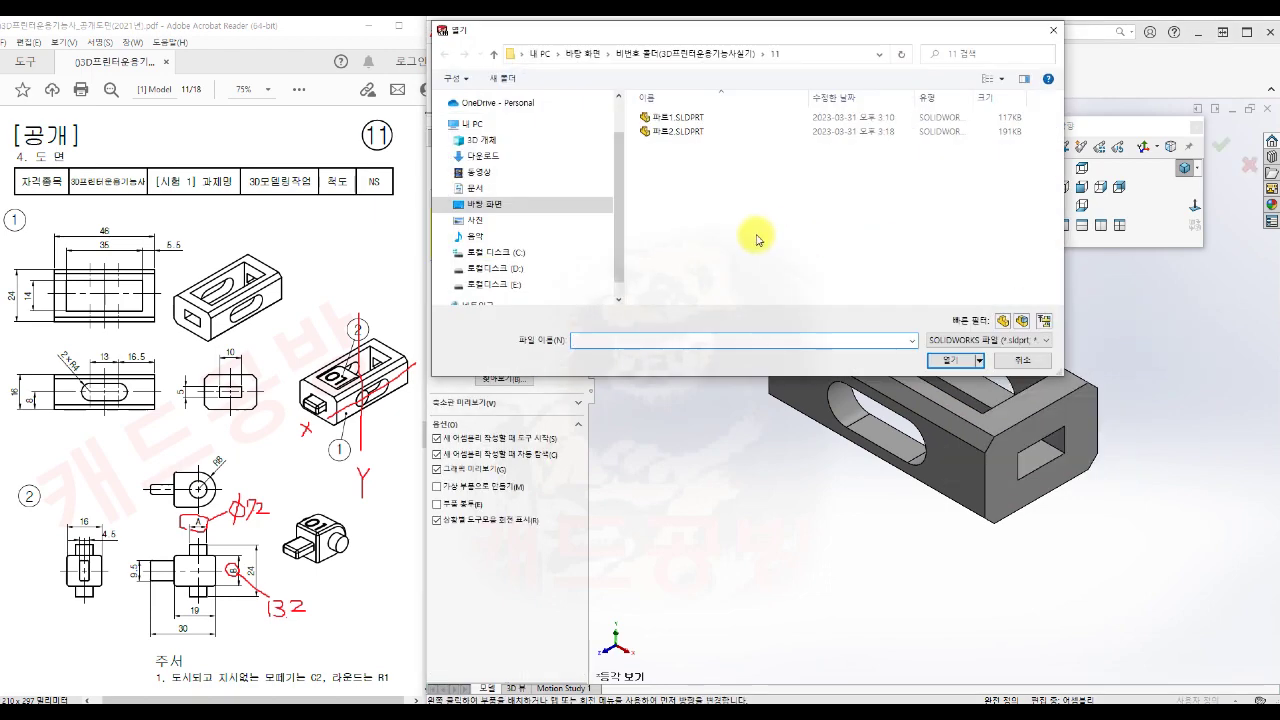
click(678, 132)
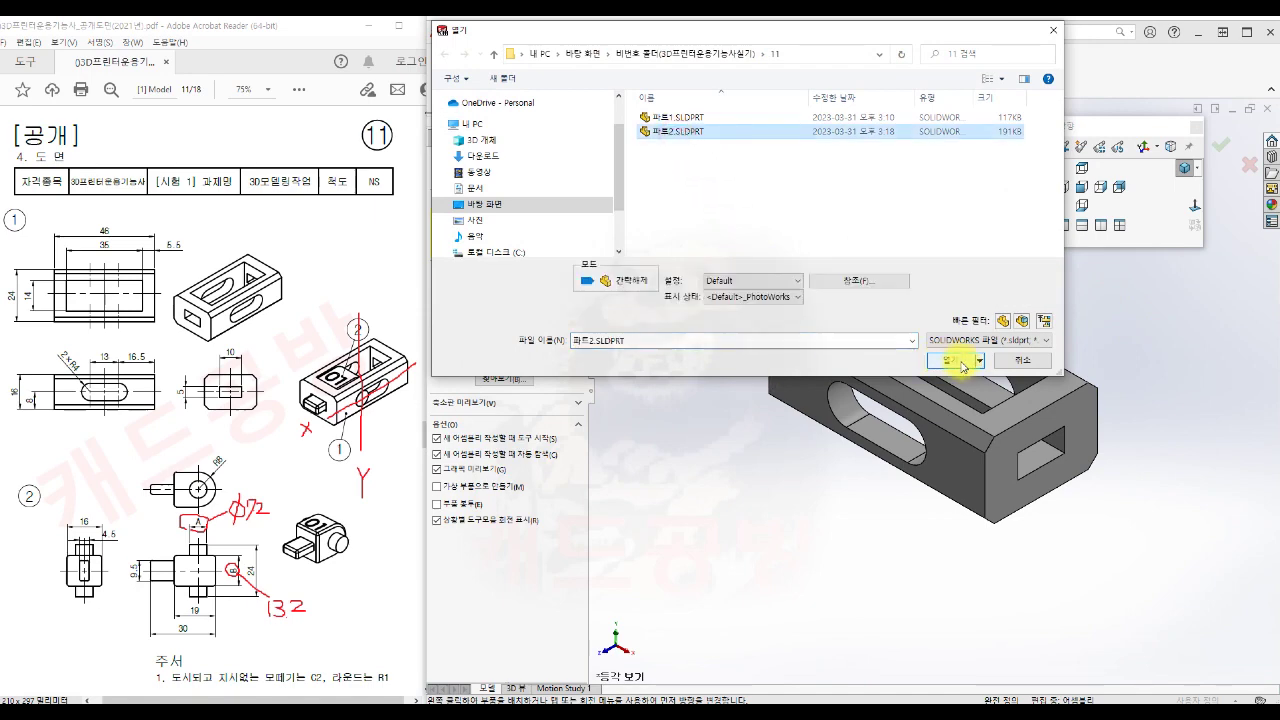
click(955, 360)
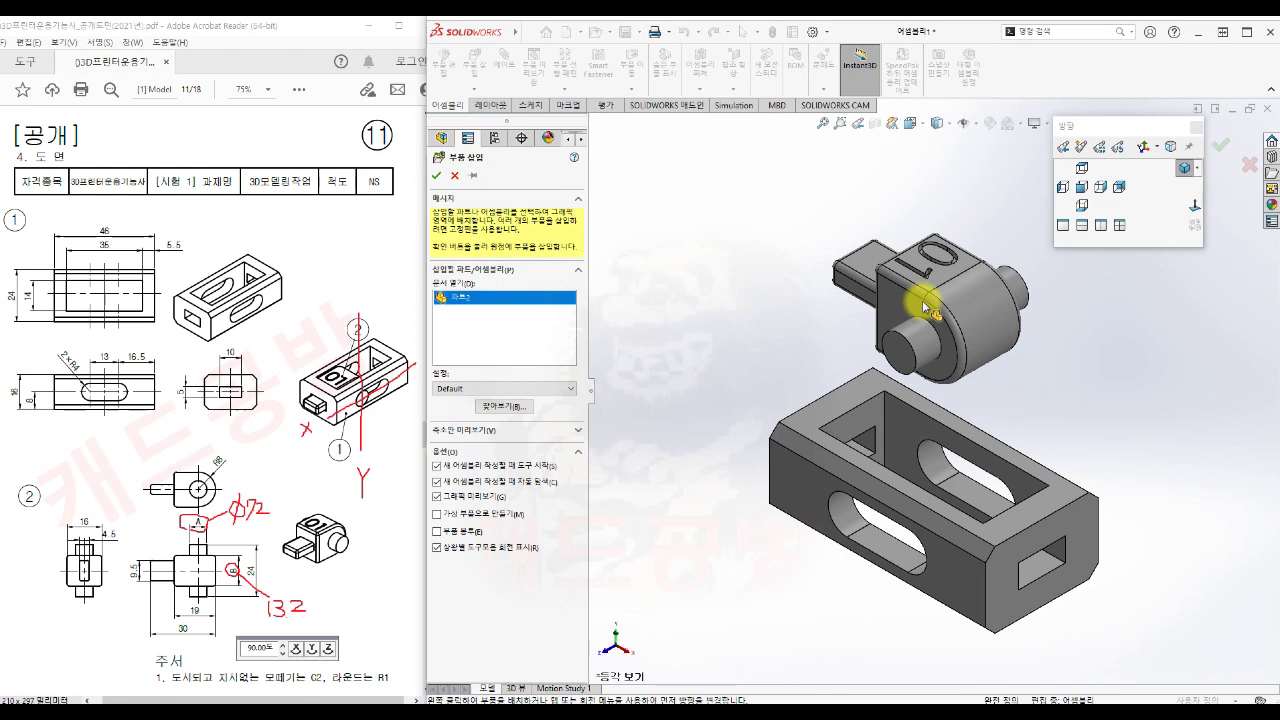
click(925, 308)
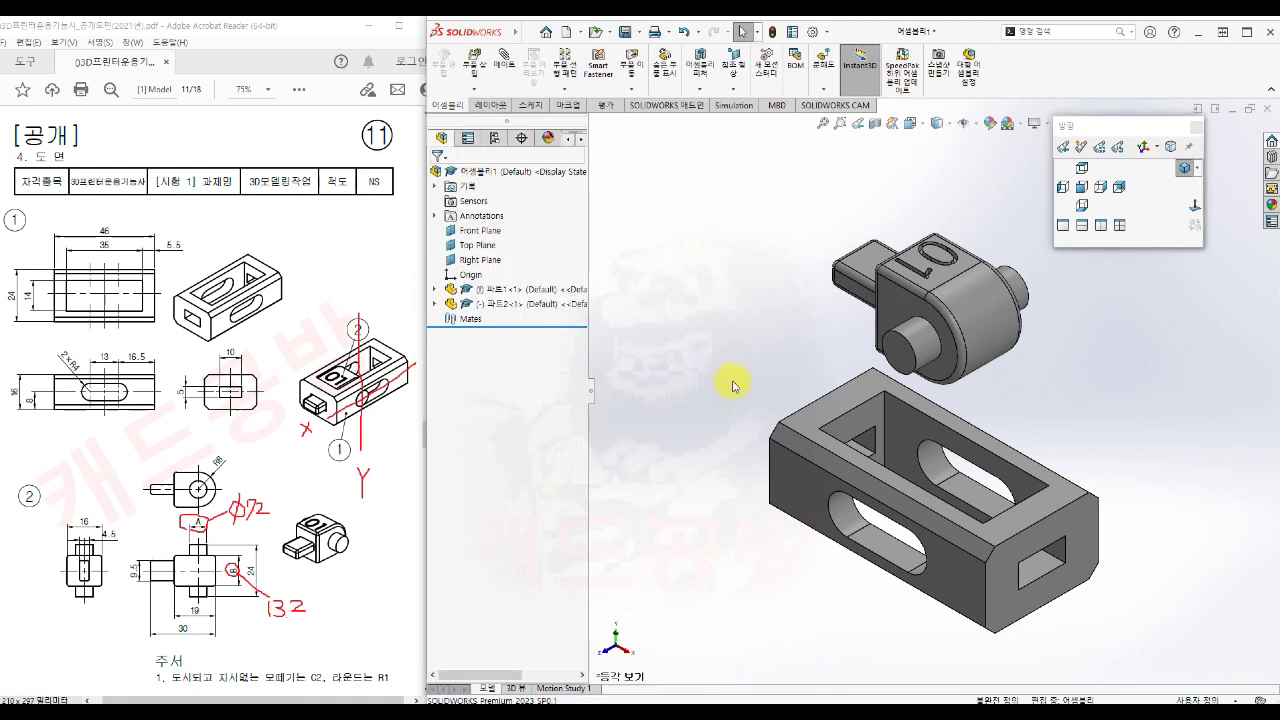
click(733, 385)
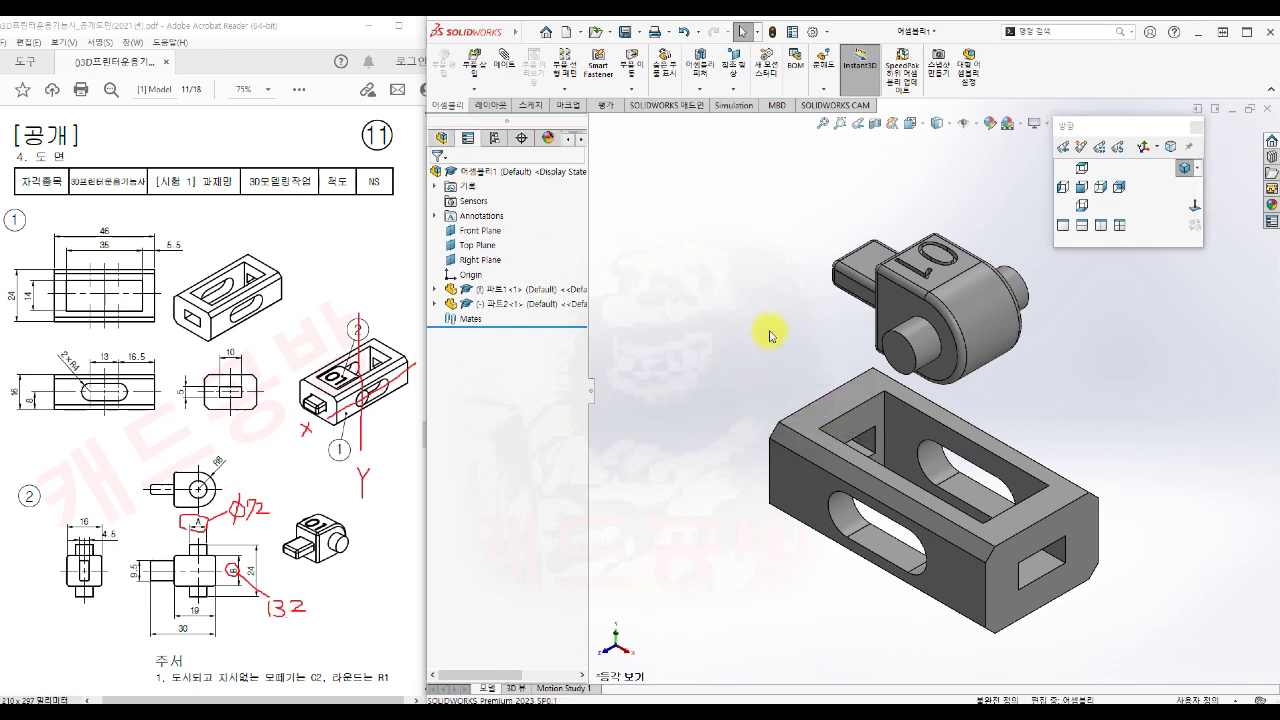
Add a coincident mate between the top planes (윗면) of 파트1 and 파트2
key(m)
click(609, 257)
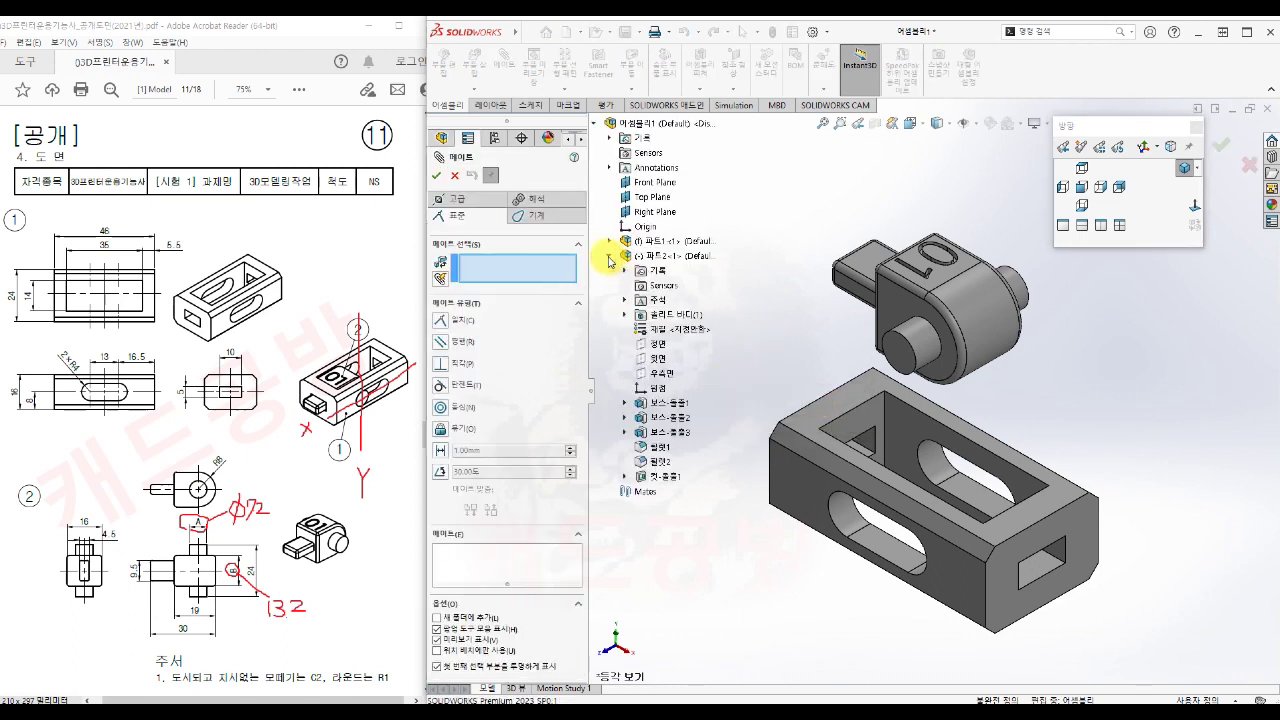
click(609, 242)
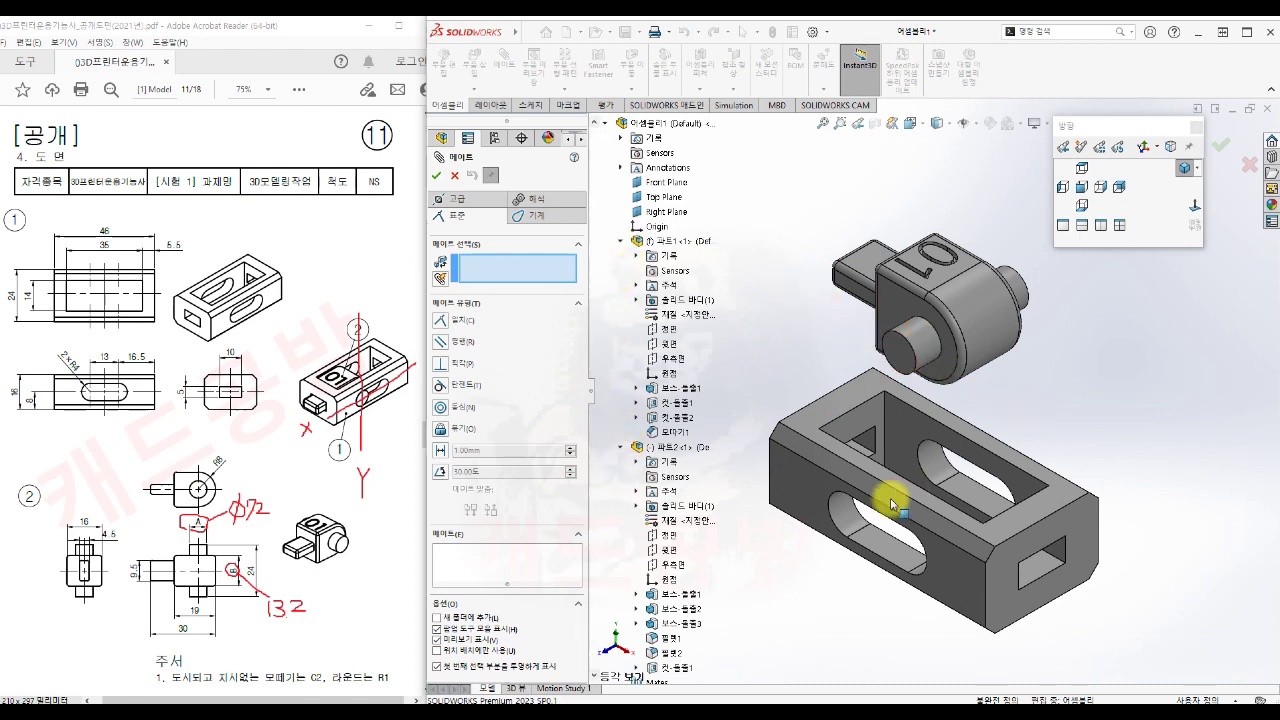
click(670, 343)
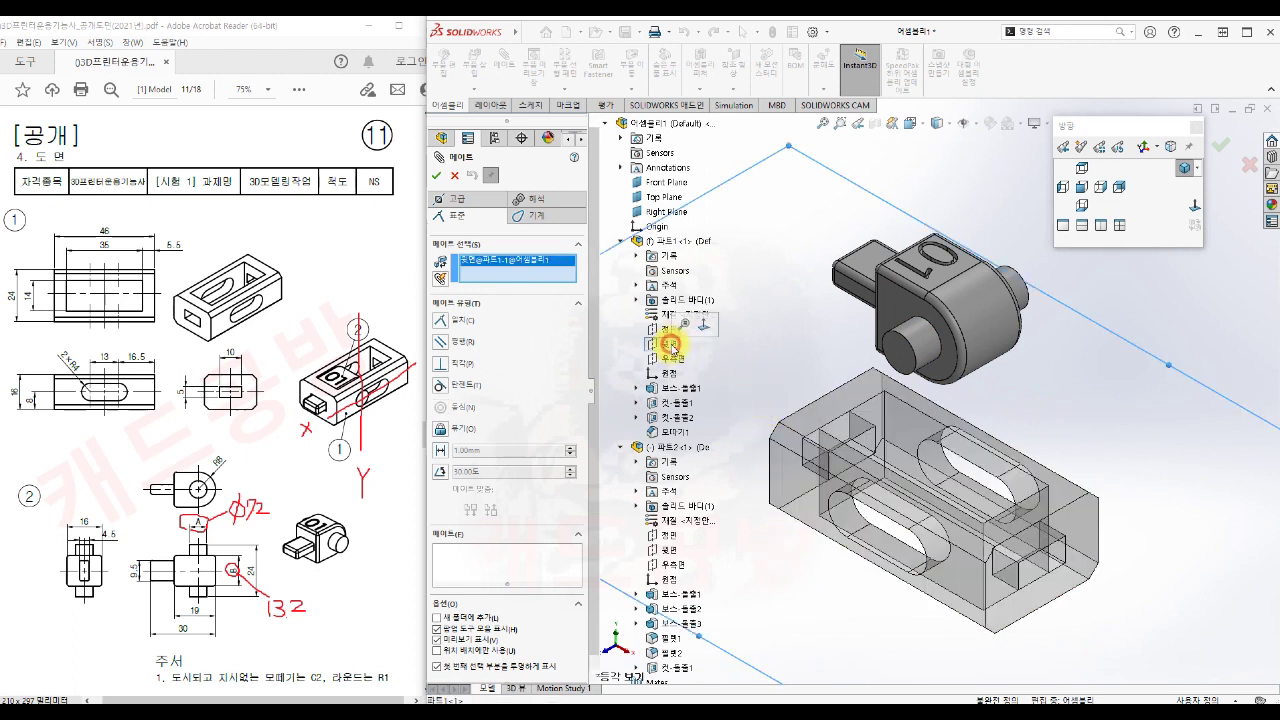
click(673, 553)
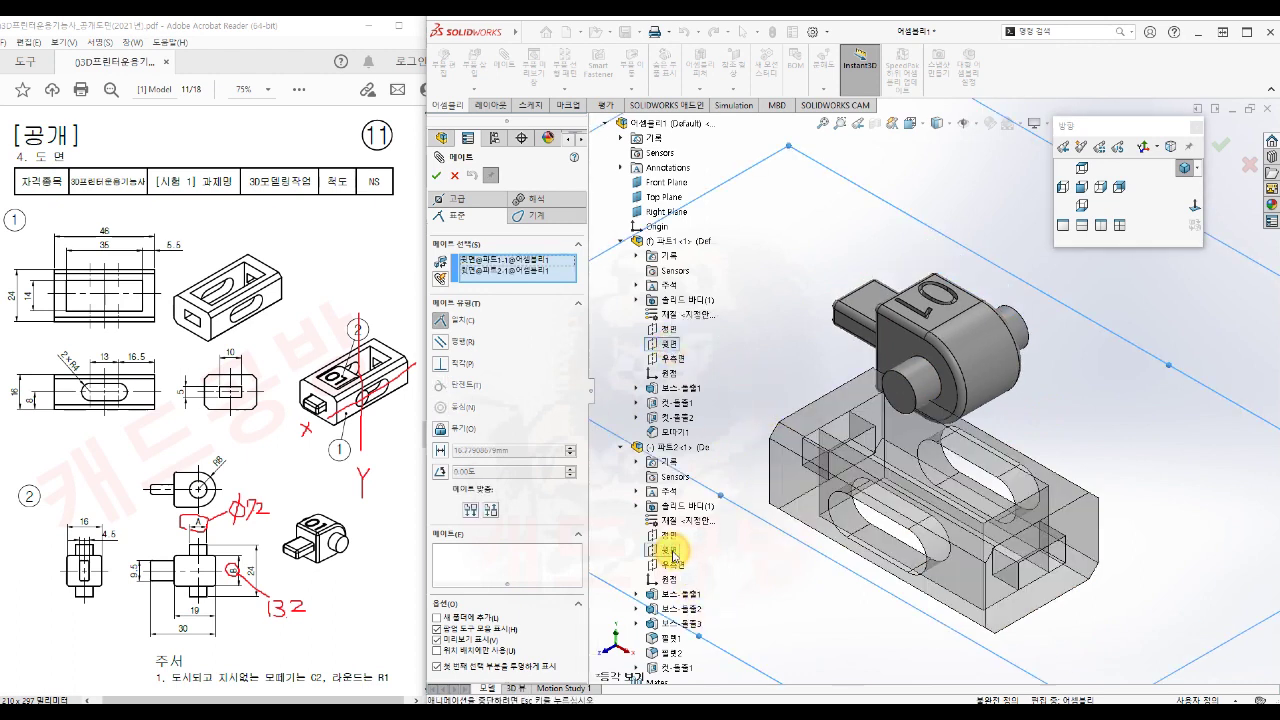
click(1081, 188)
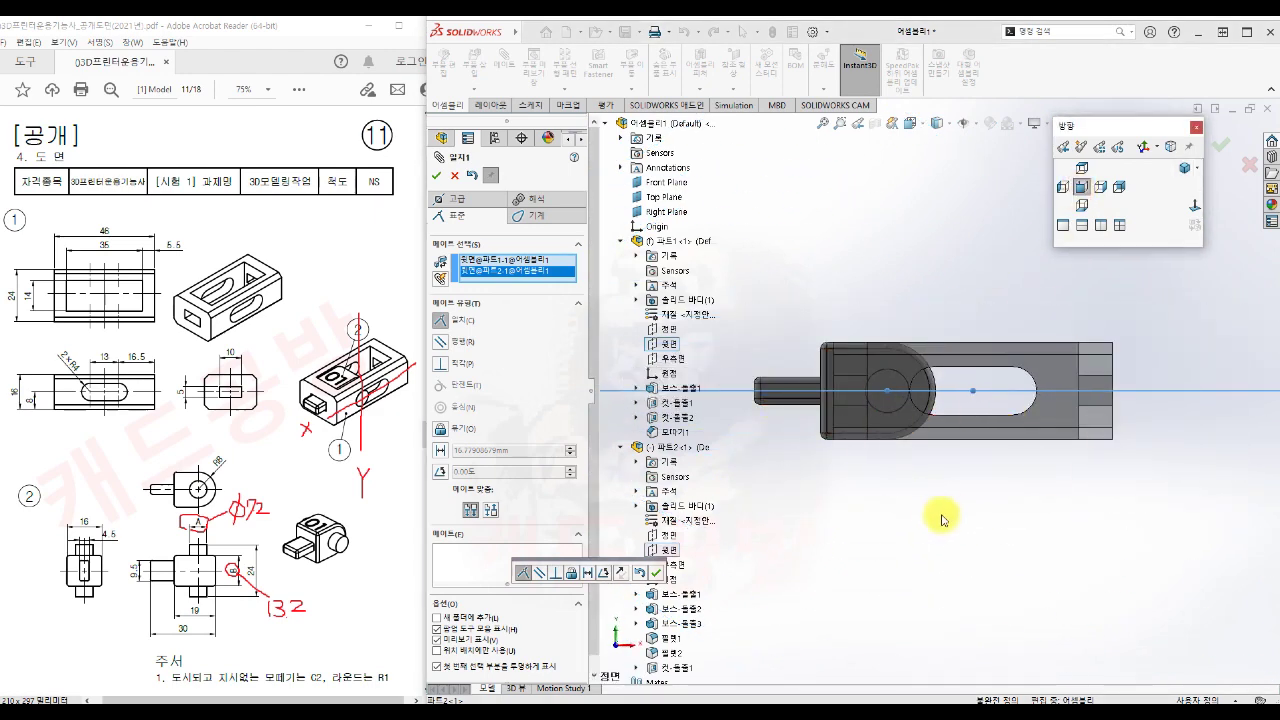
click(658, 574)
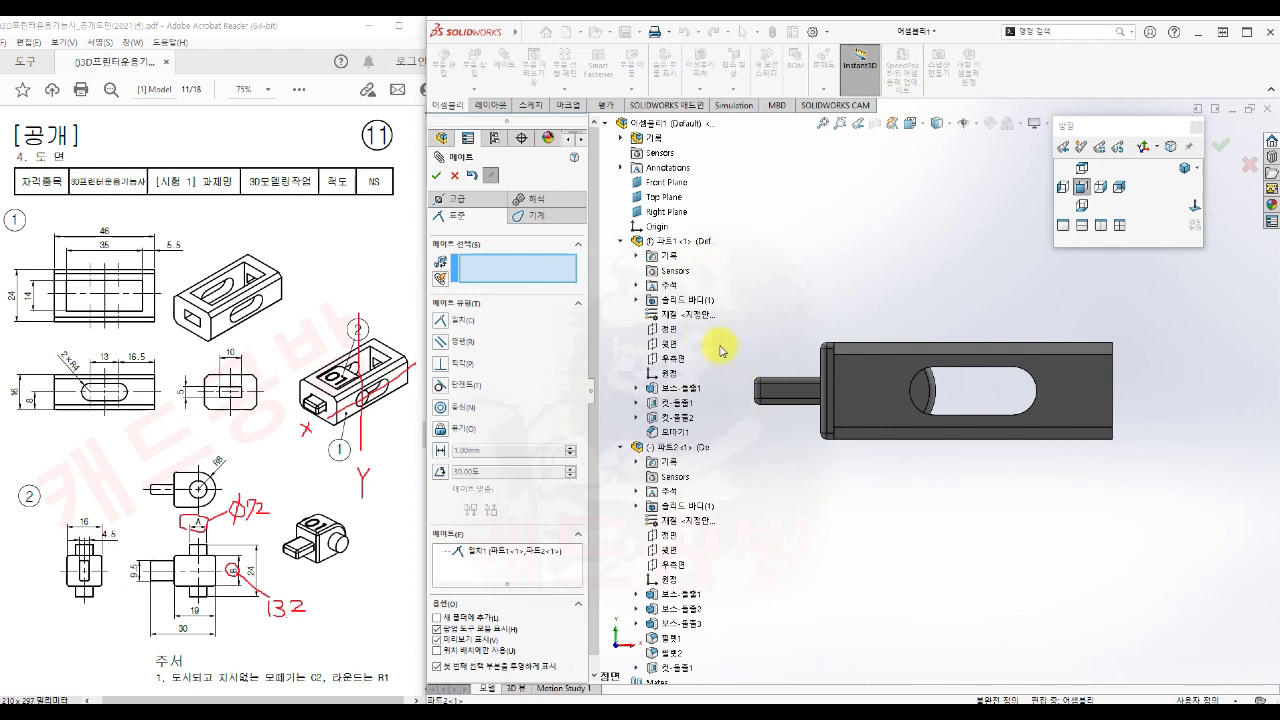
Add a 6.5 mm distance mate between the right planes (우측면) of 파트1 and 파트2
click(677, 360)
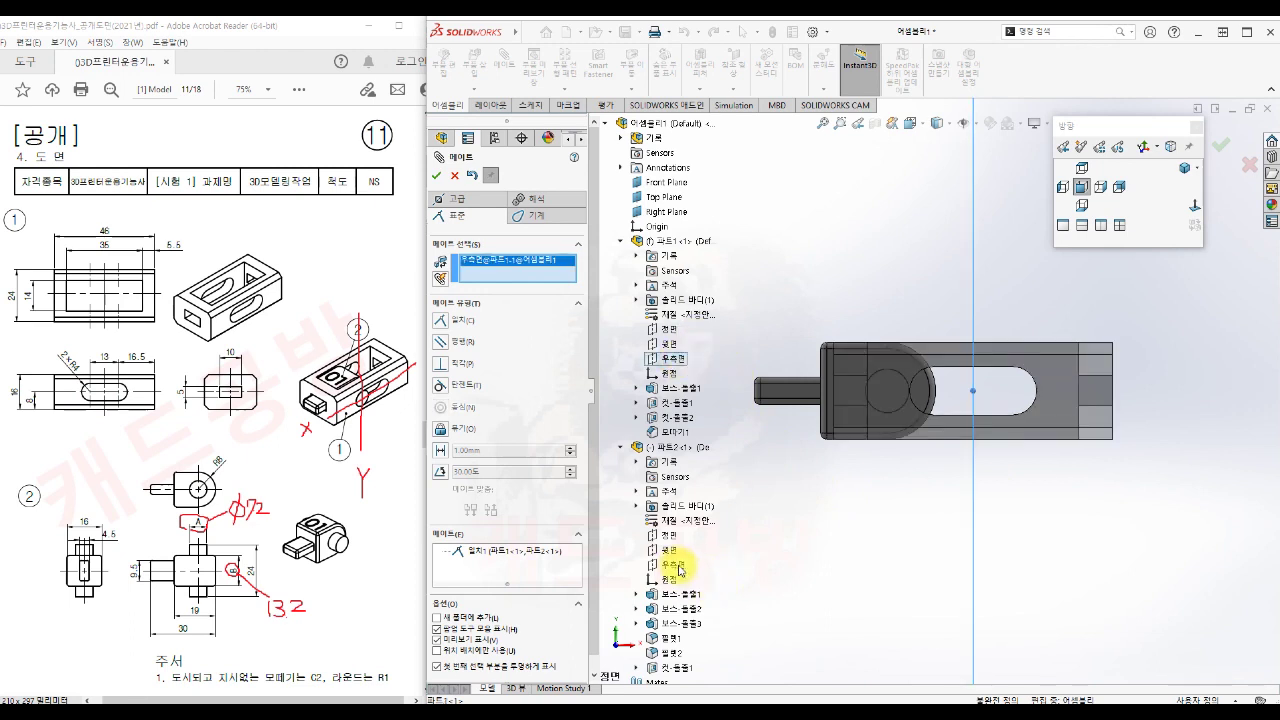
click(678, 566)
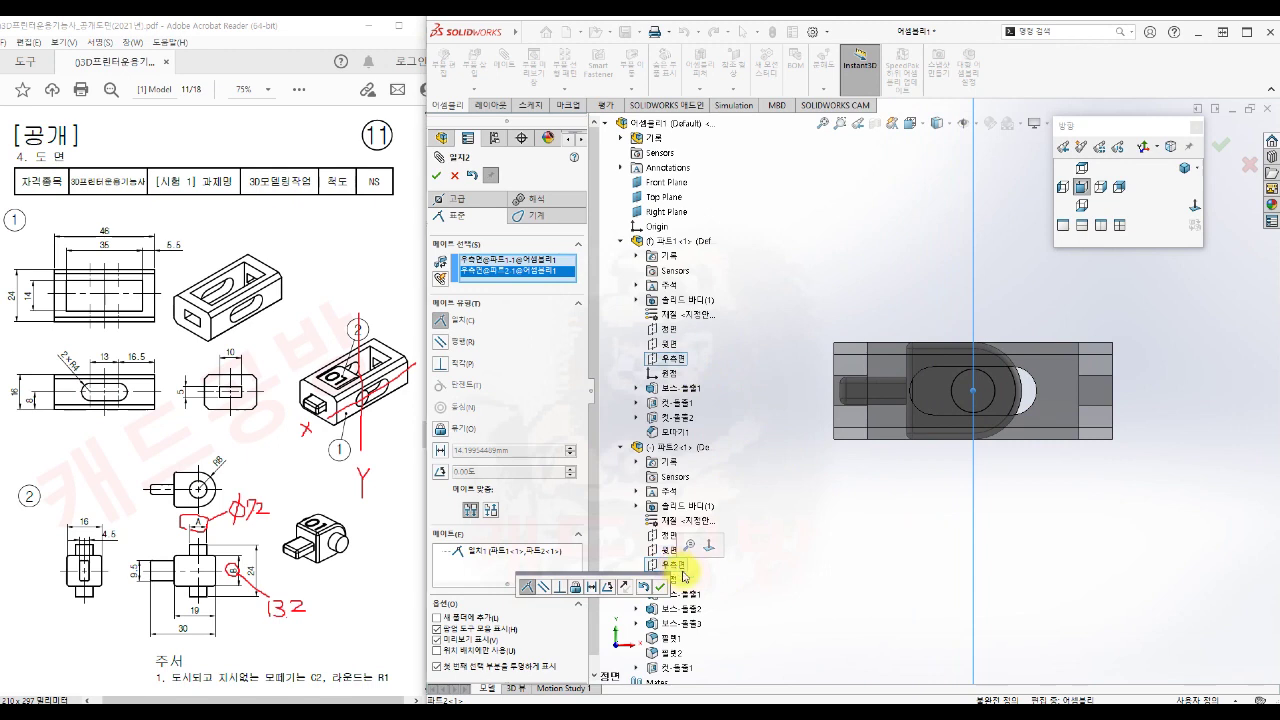
click(440, 451)
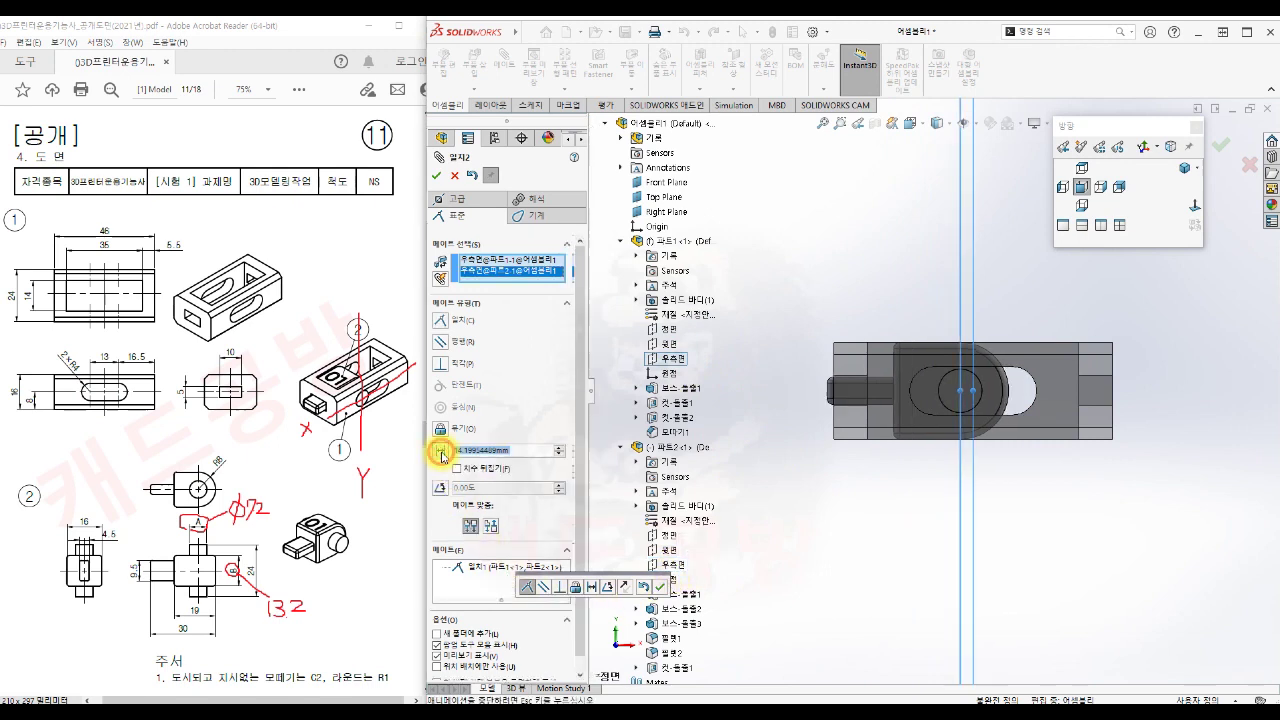
text(6.5)
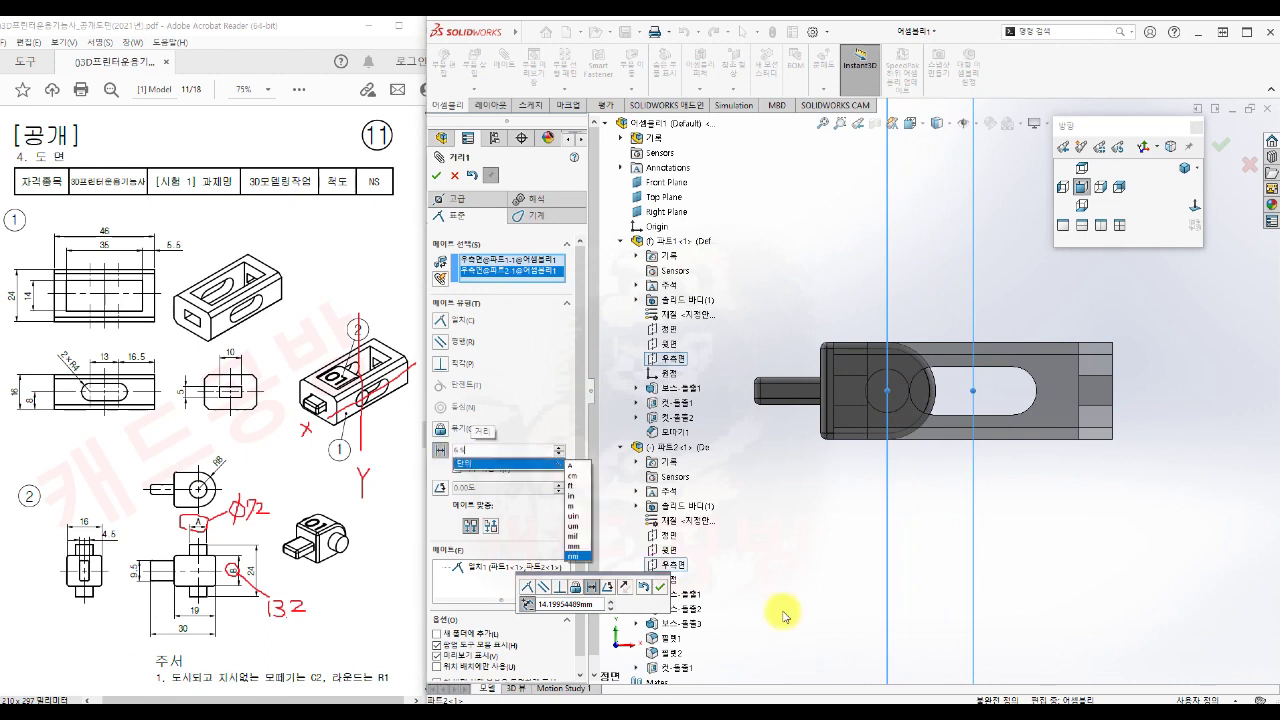
key(Return)
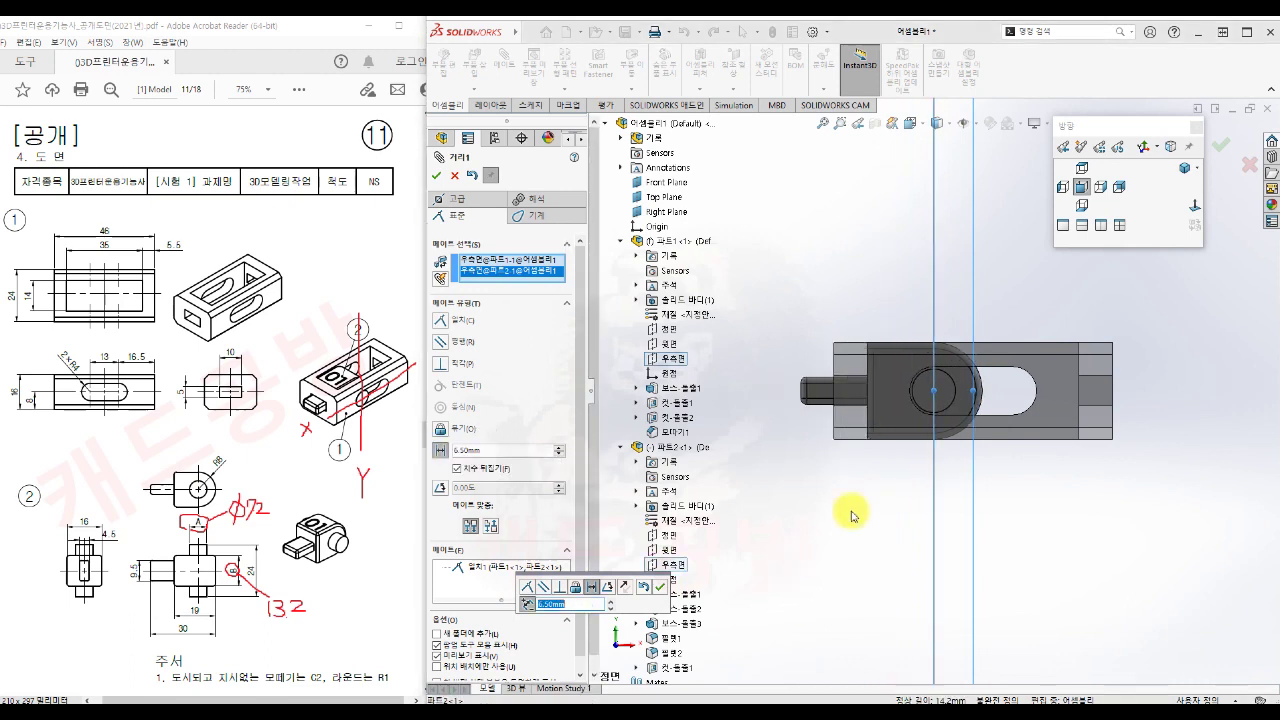
scroll(926, 391, down, 5)
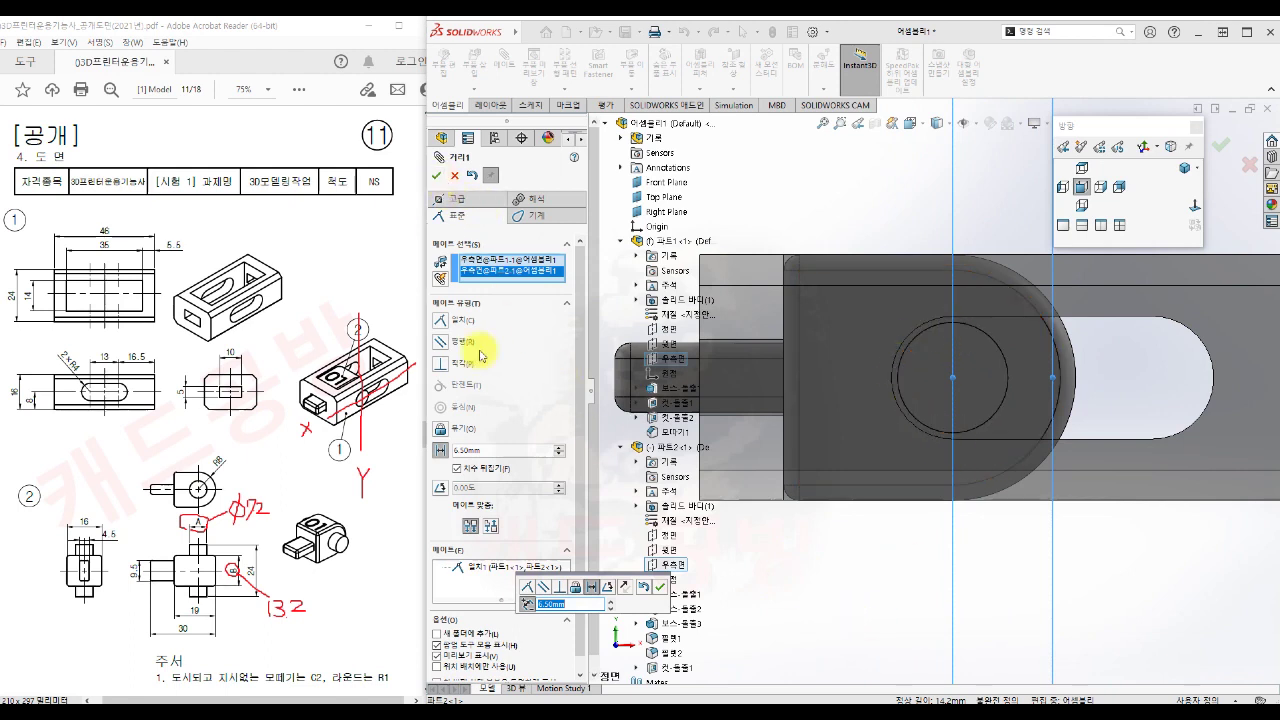
click(661, 591)
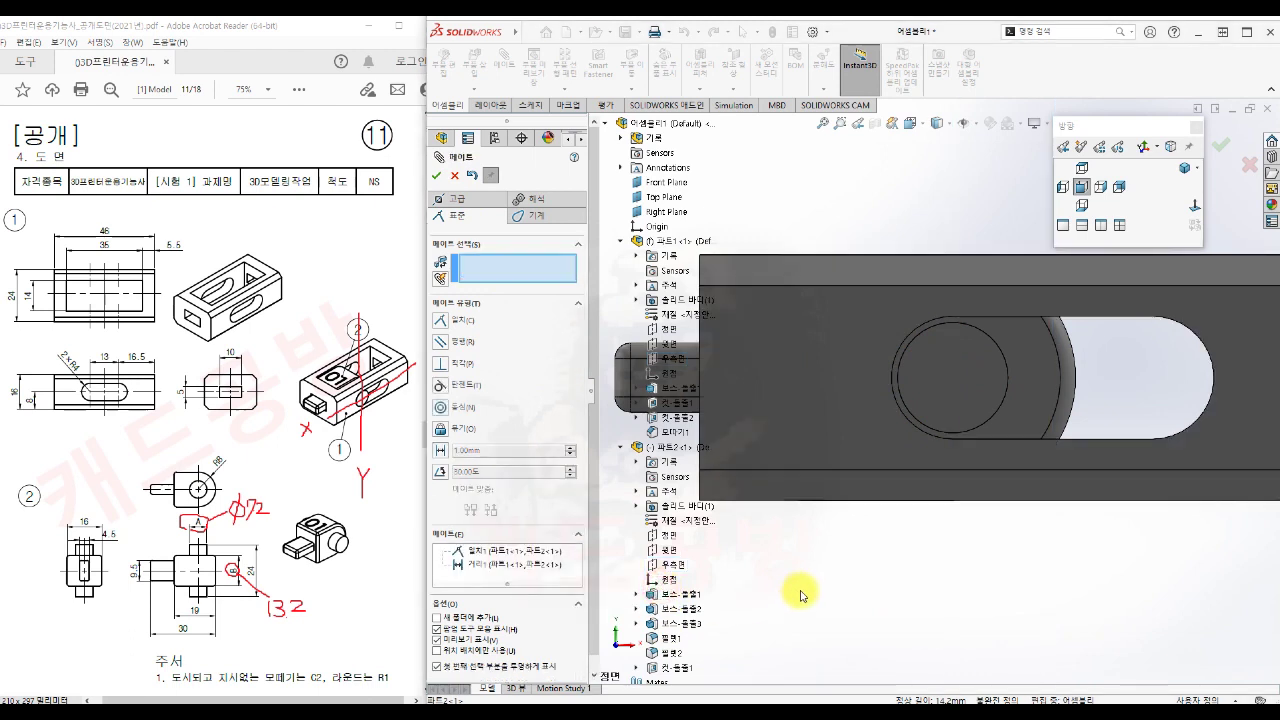
Add a coincident mate between the front planes (정면) of 파트1 and 파트2, and finish the Mate command
click(1102, 186)
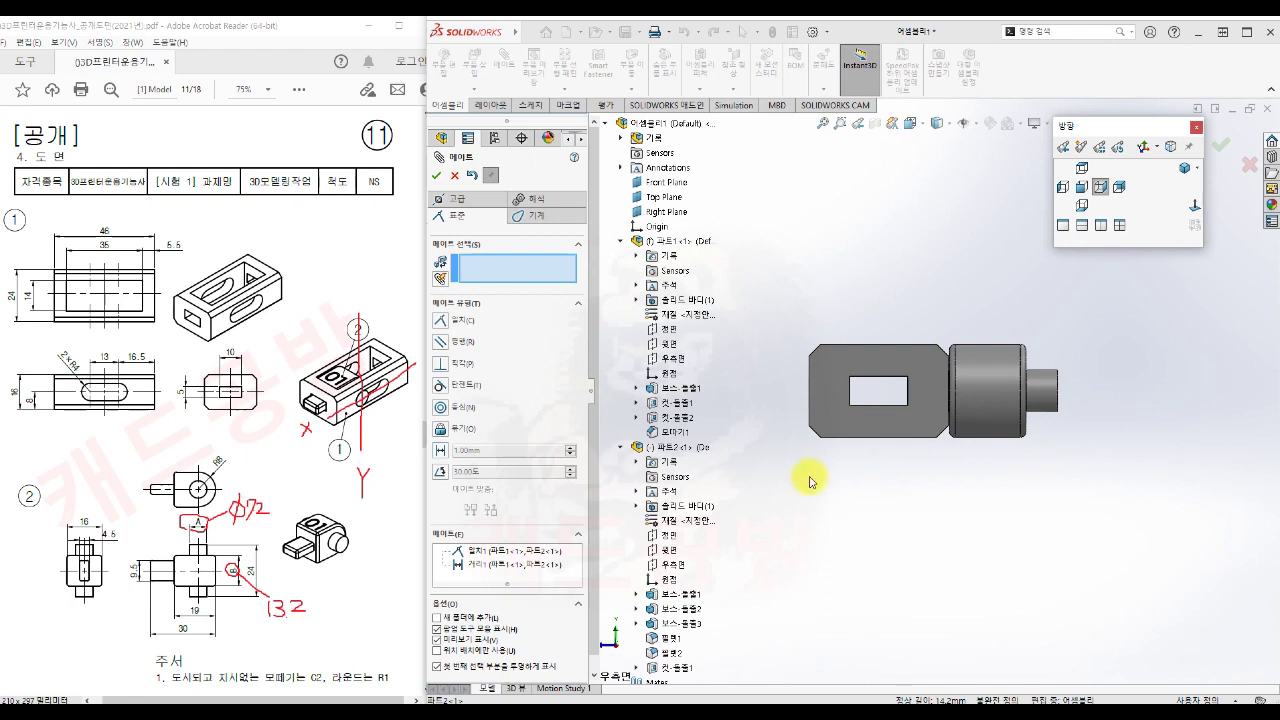
click(669, 330)
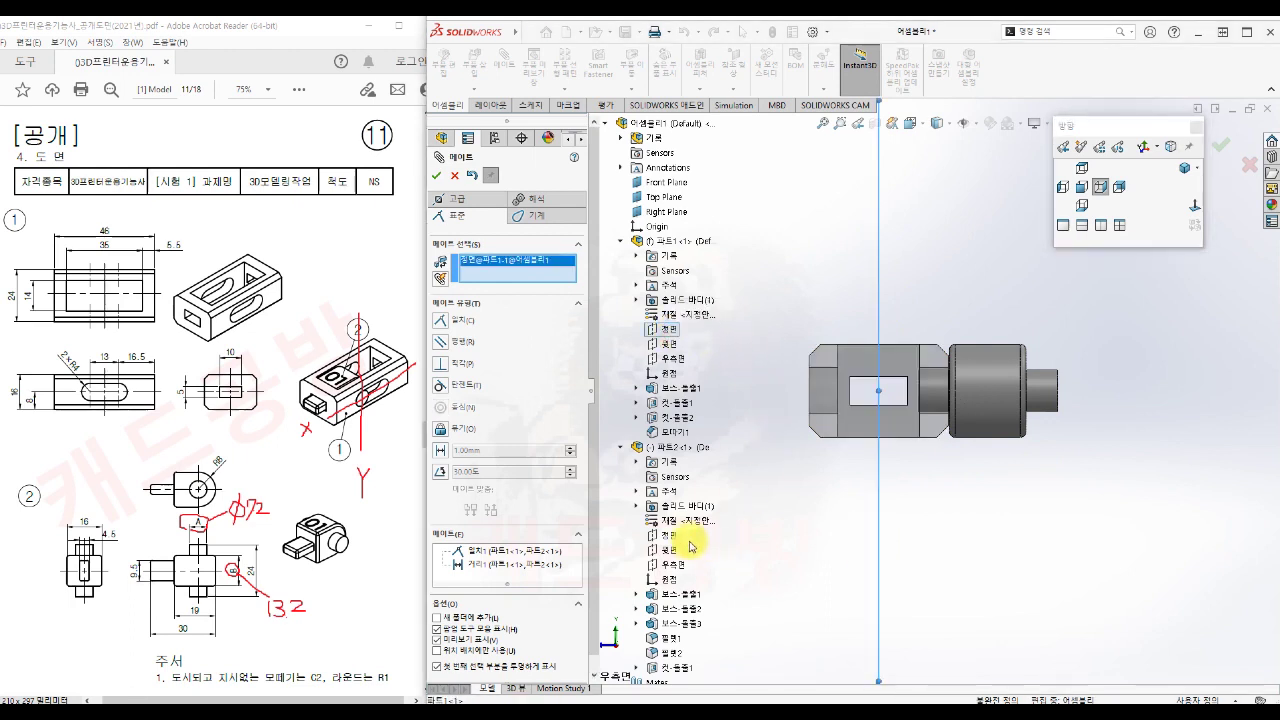
click(667, 535)
scroll(894, 409, down, 4)
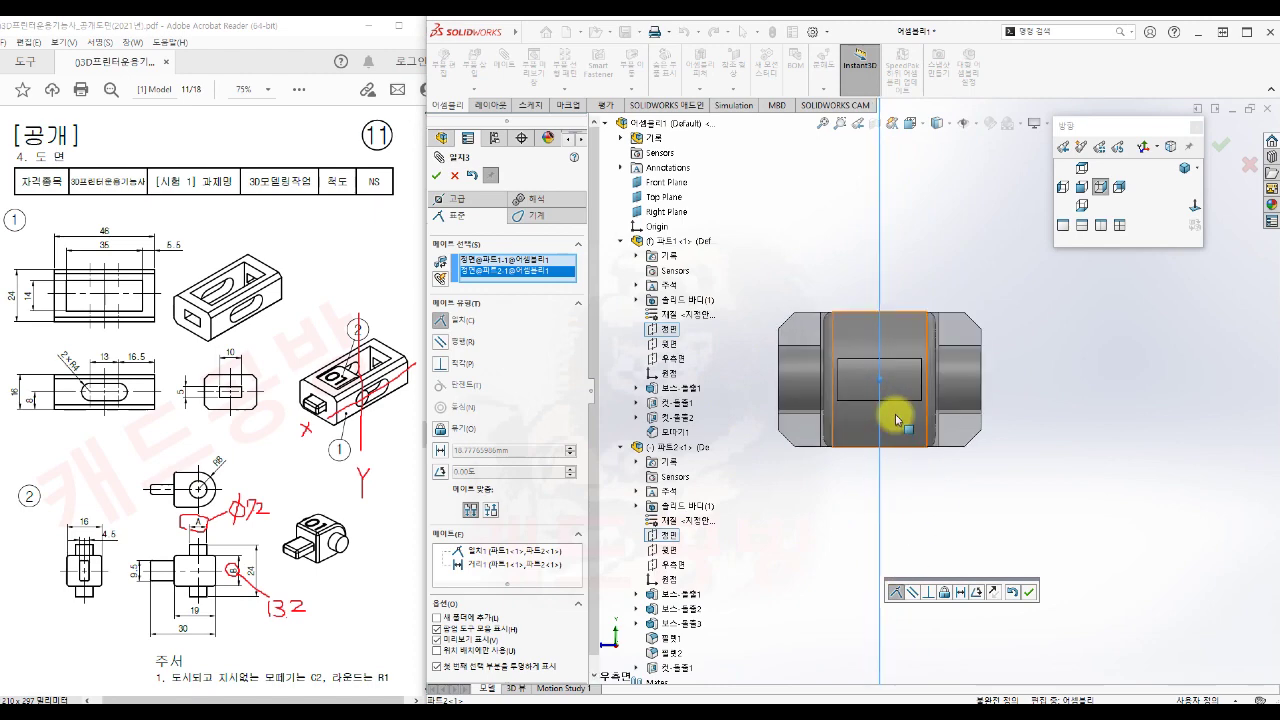
click(1027, 596)
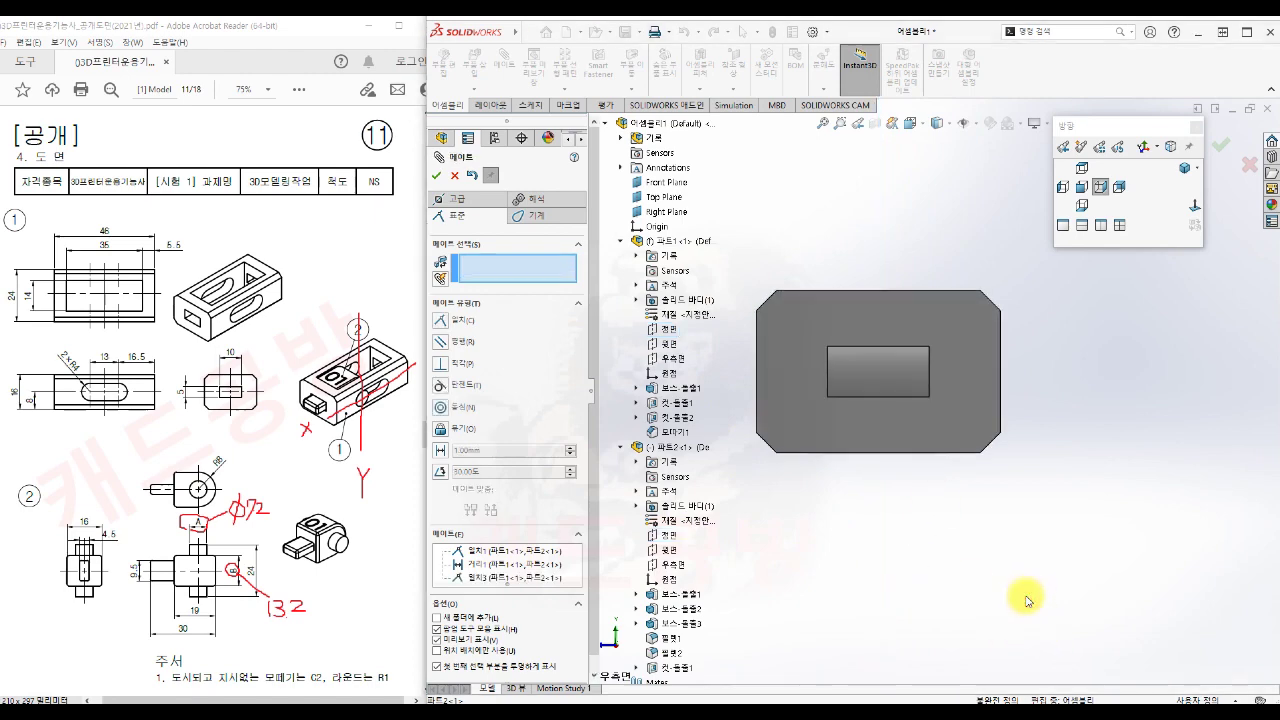
click(1183, 169)
middle_drag(914, 606, 1043, 583)
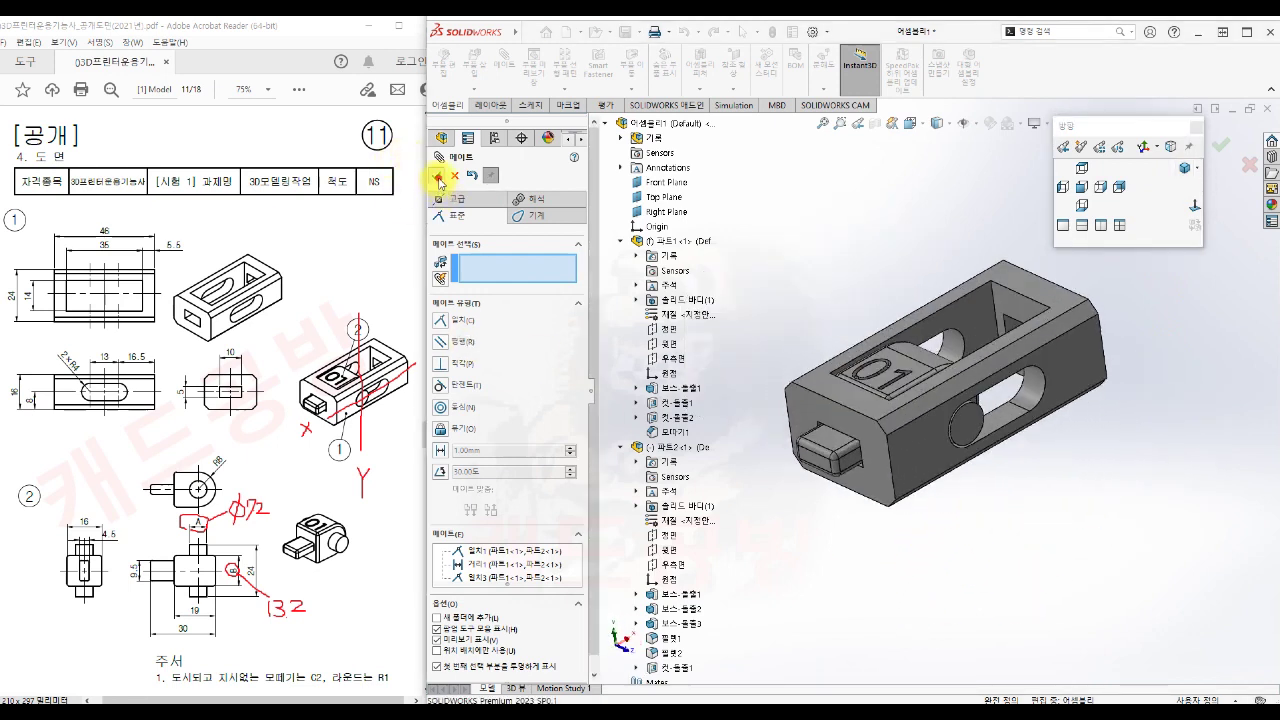
click(440, 178)
Orient the assembly to the isometric view that shows the protruding tab end and readable 01 text, as in the drawing
mouse_move(1117, 486)
middle_down()
mouse_move(1155, 512)
mouse_move(1117, 486)
middle_up()
scroll(982, 400, down, 1)
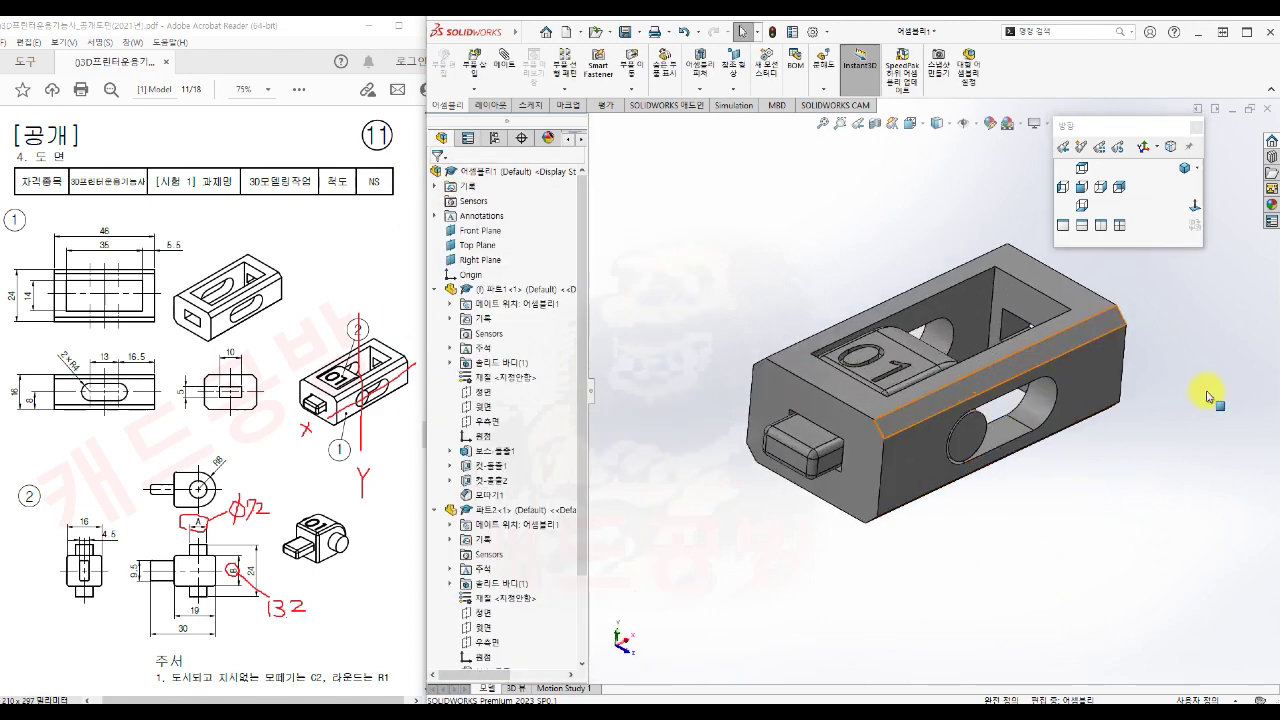
click(1185, 170)
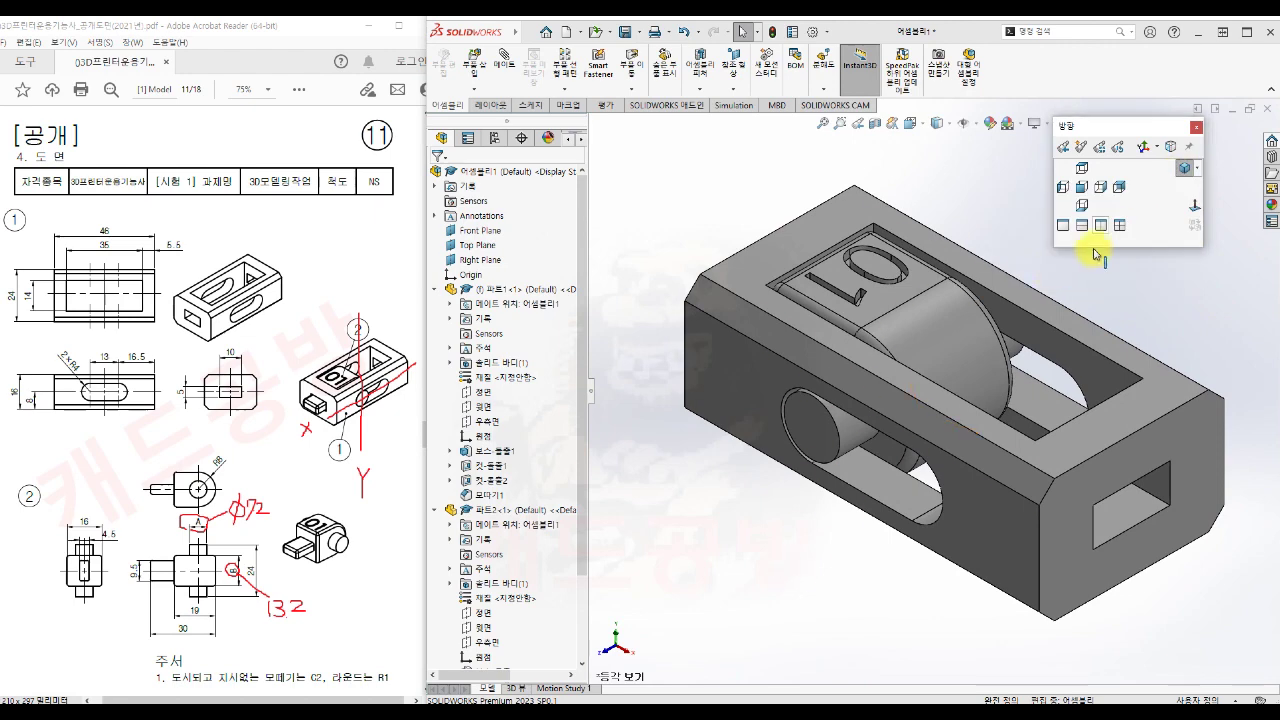
click(1171, 146)
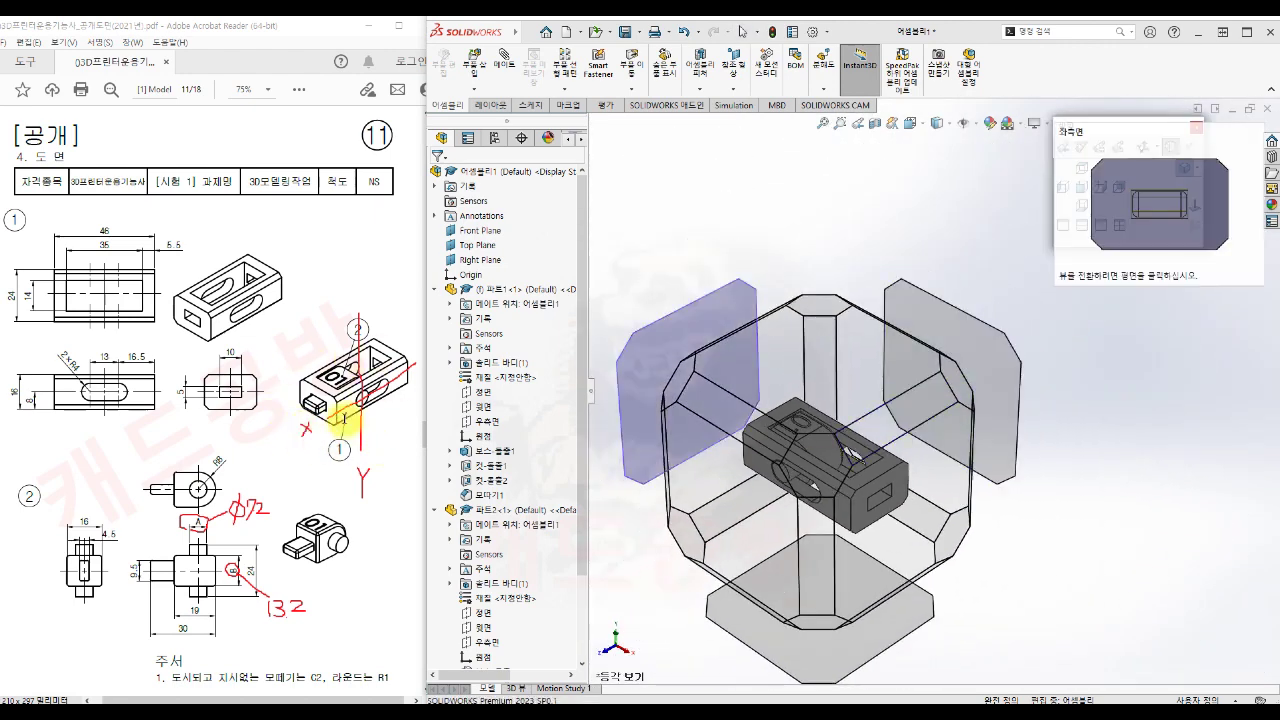
click(680, 385)
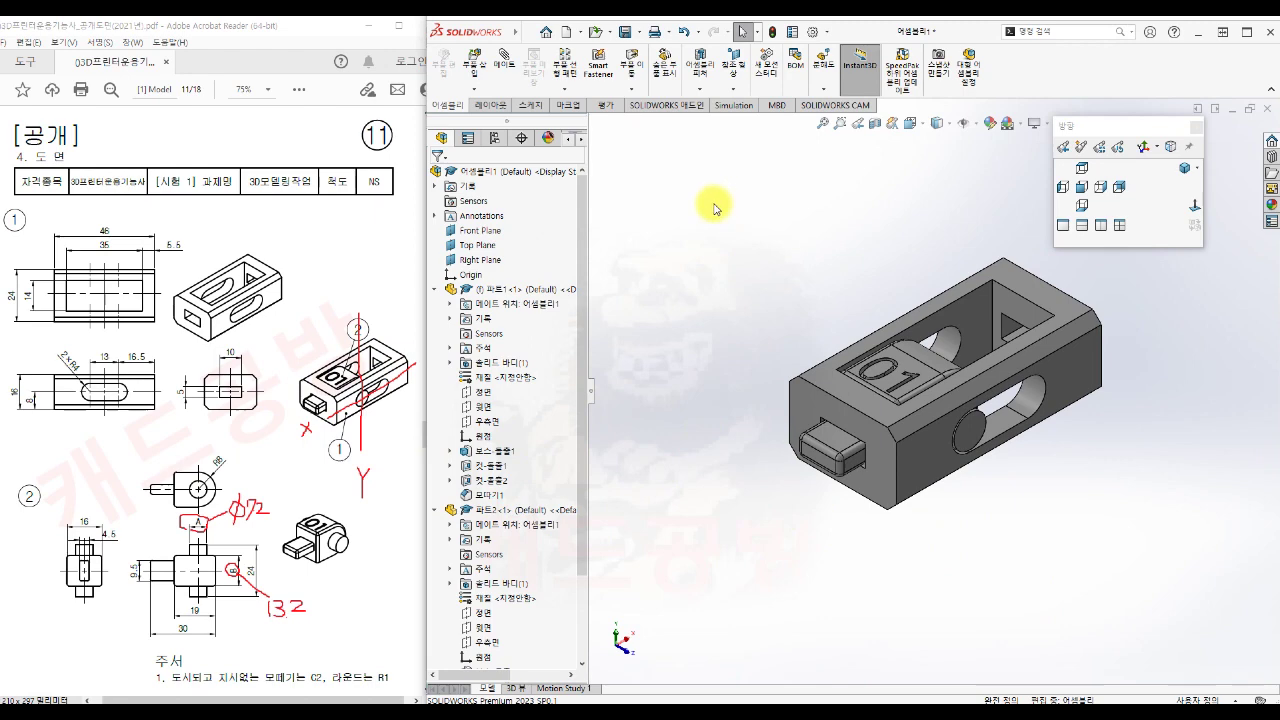
Save the assembly as 비번호_11 in SOLIDWORKS assembly format in folder 11
click(642, 33)
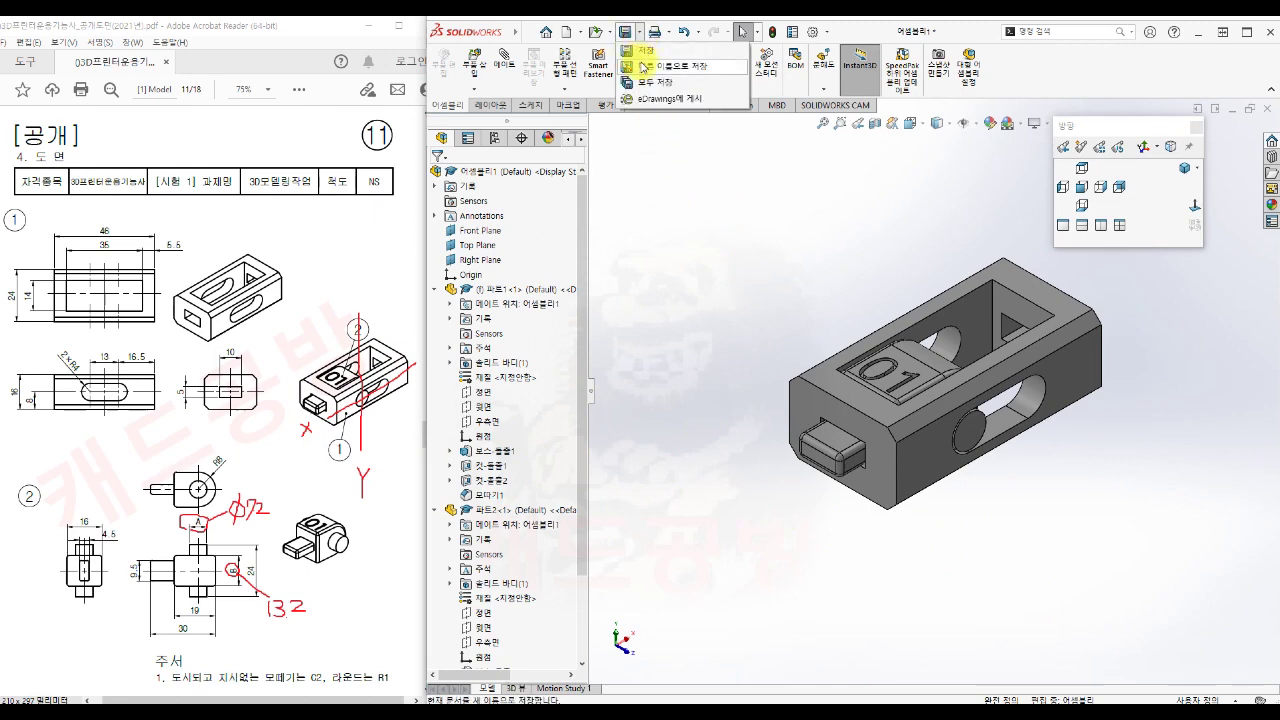
click(641, 58)
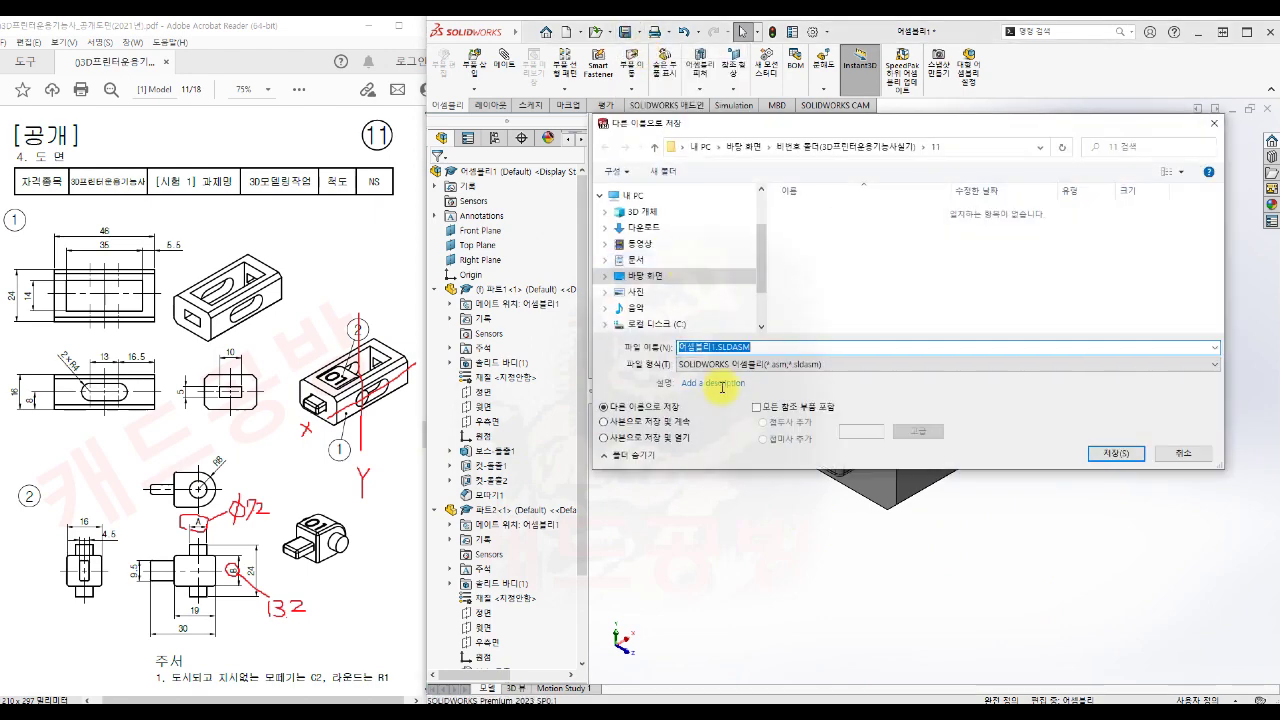
text(비번호_11)
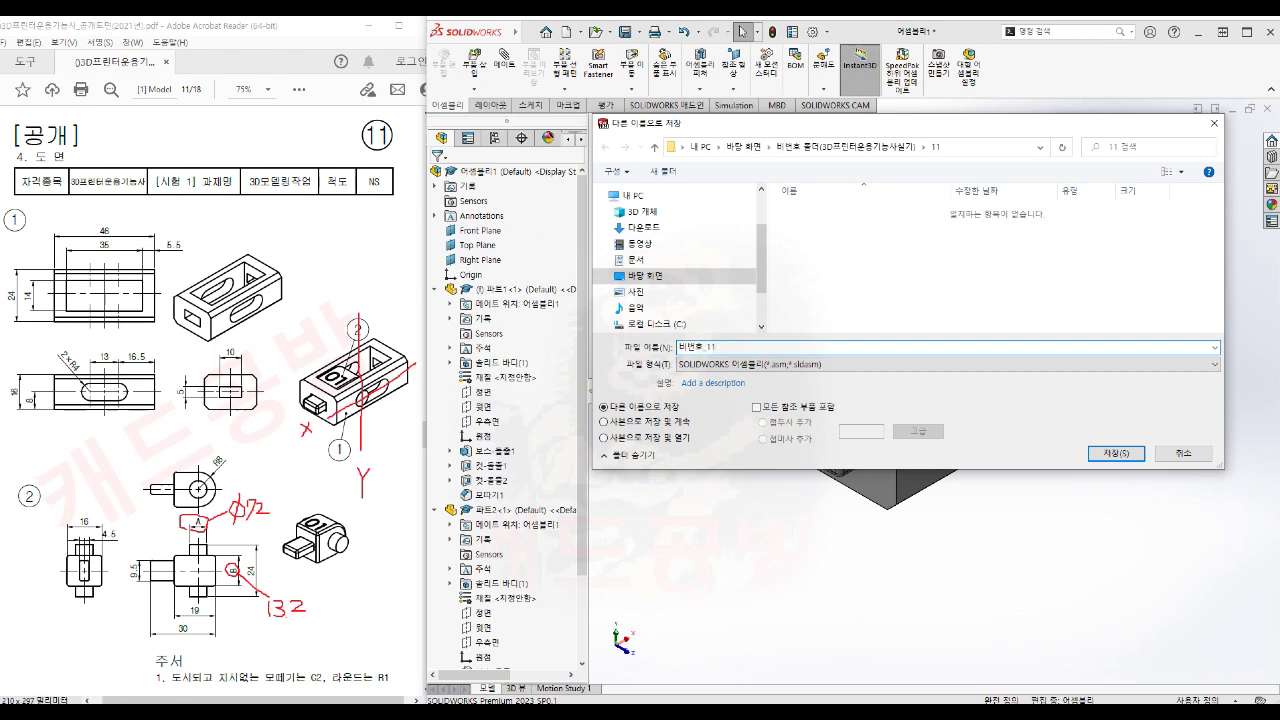
click(1114, 452)
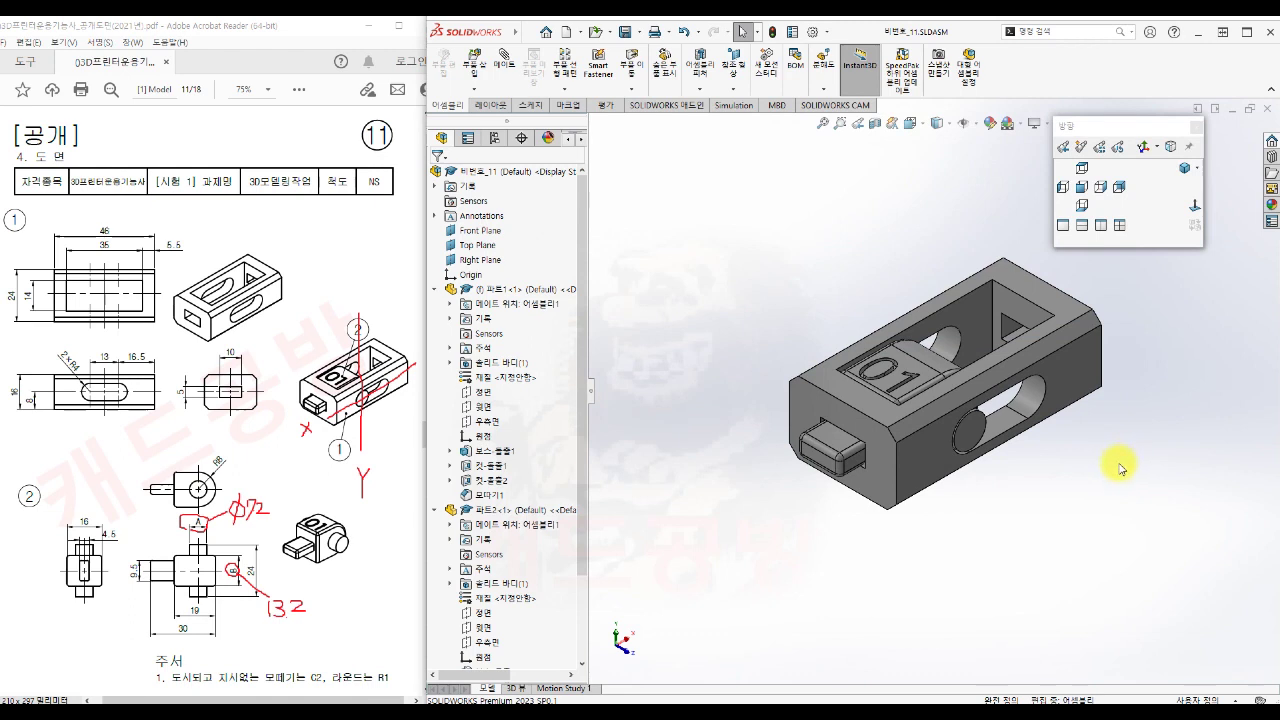
Export the assembly as 비번호_11.STEP in STEP AP214 format, with solid/surface geometry as the output type in the export options
click(639, 36)
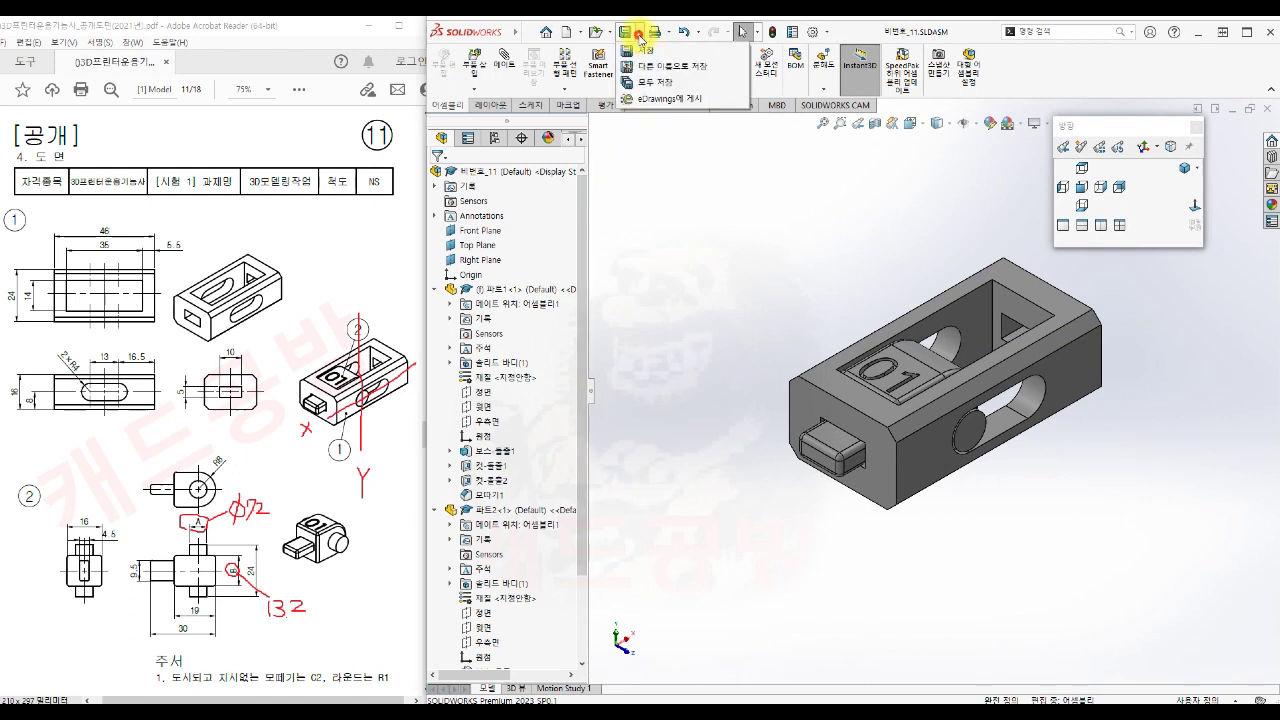
click(645, 67)
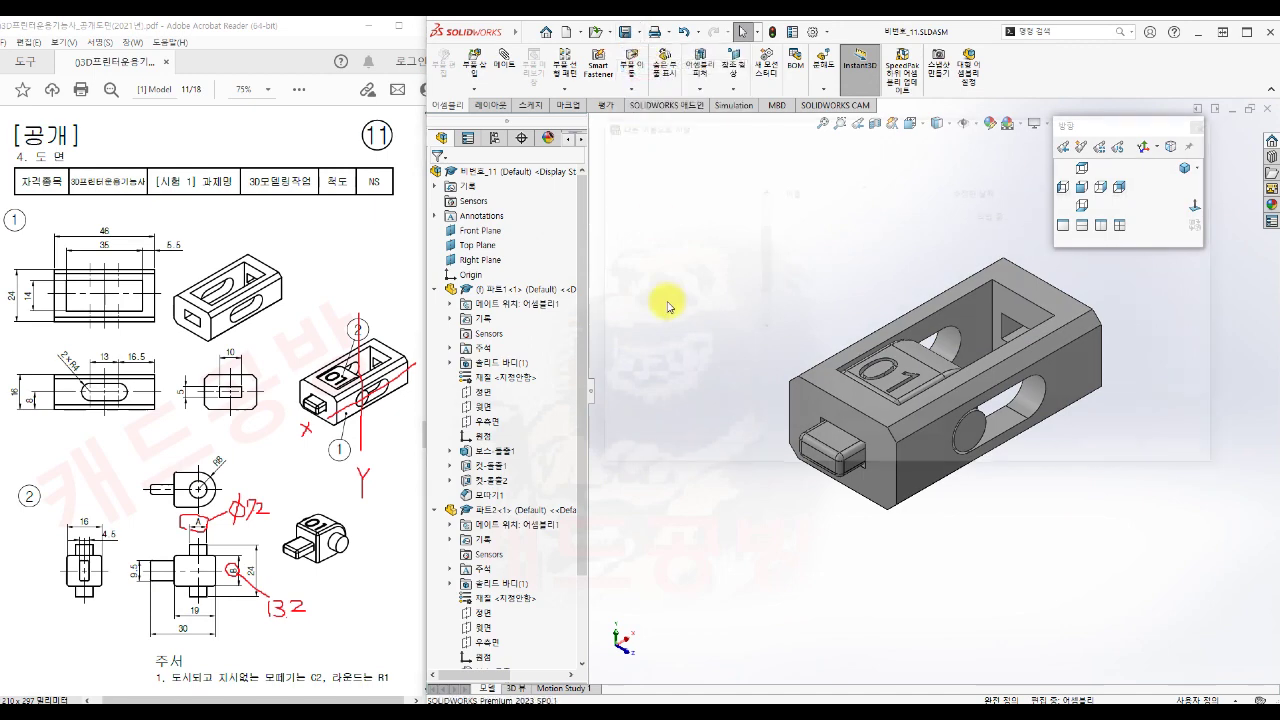
click(690, 364)
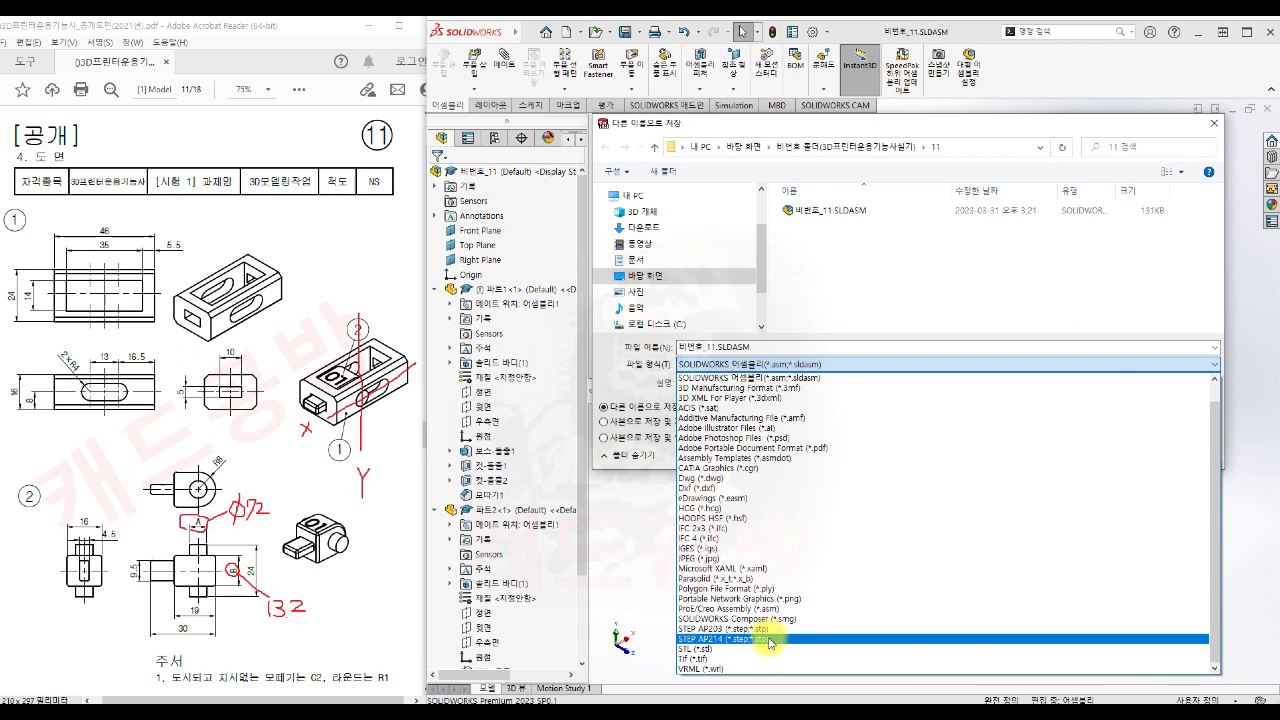
click(769, 639)
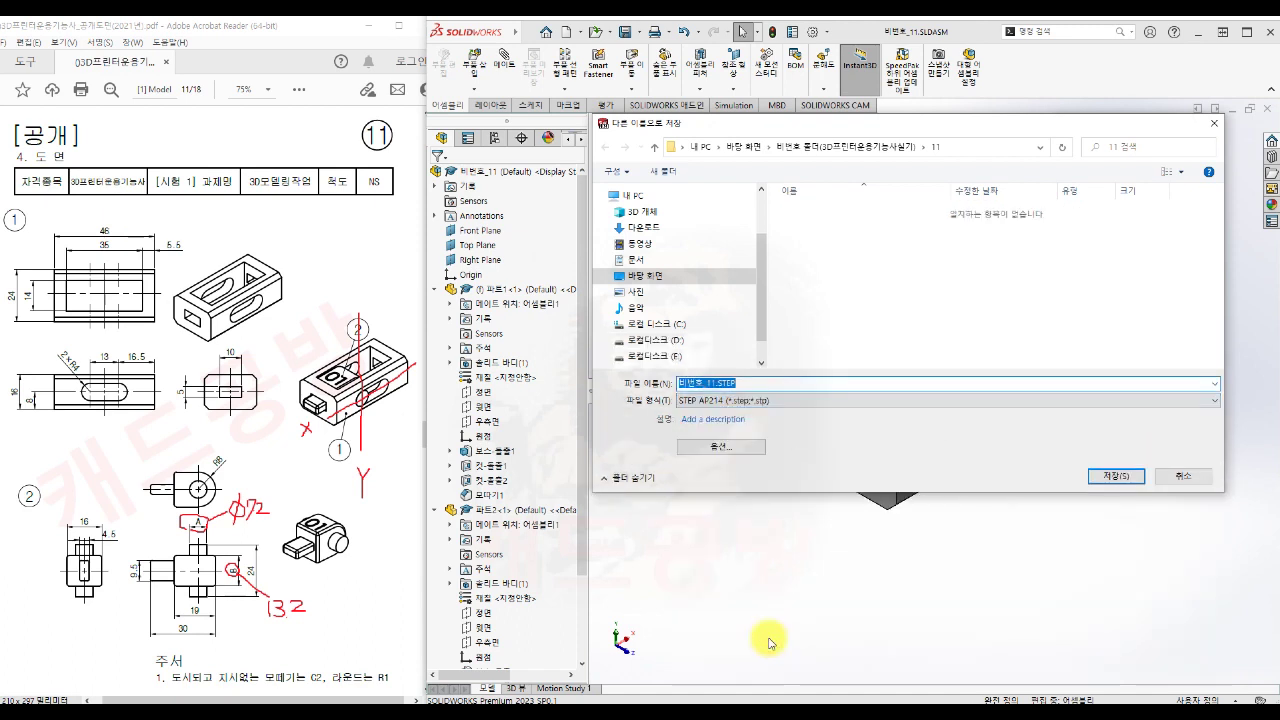
click(722, 446)
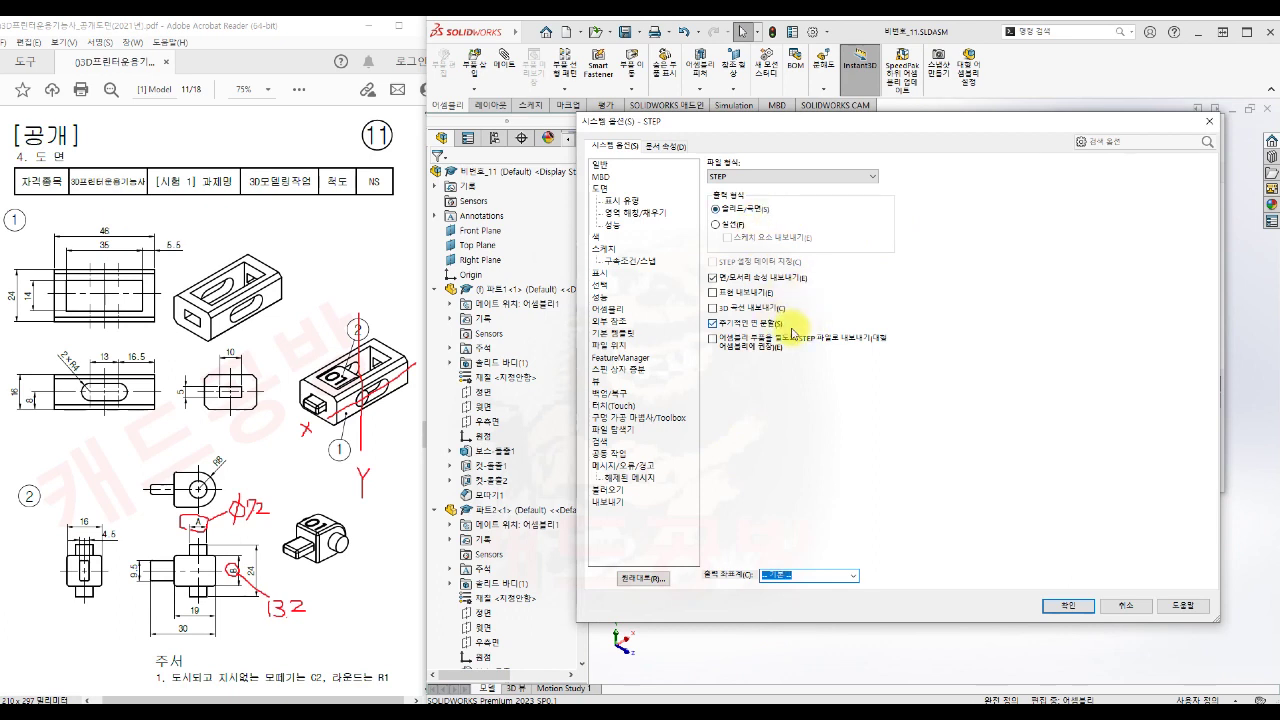
click(1064, 606)
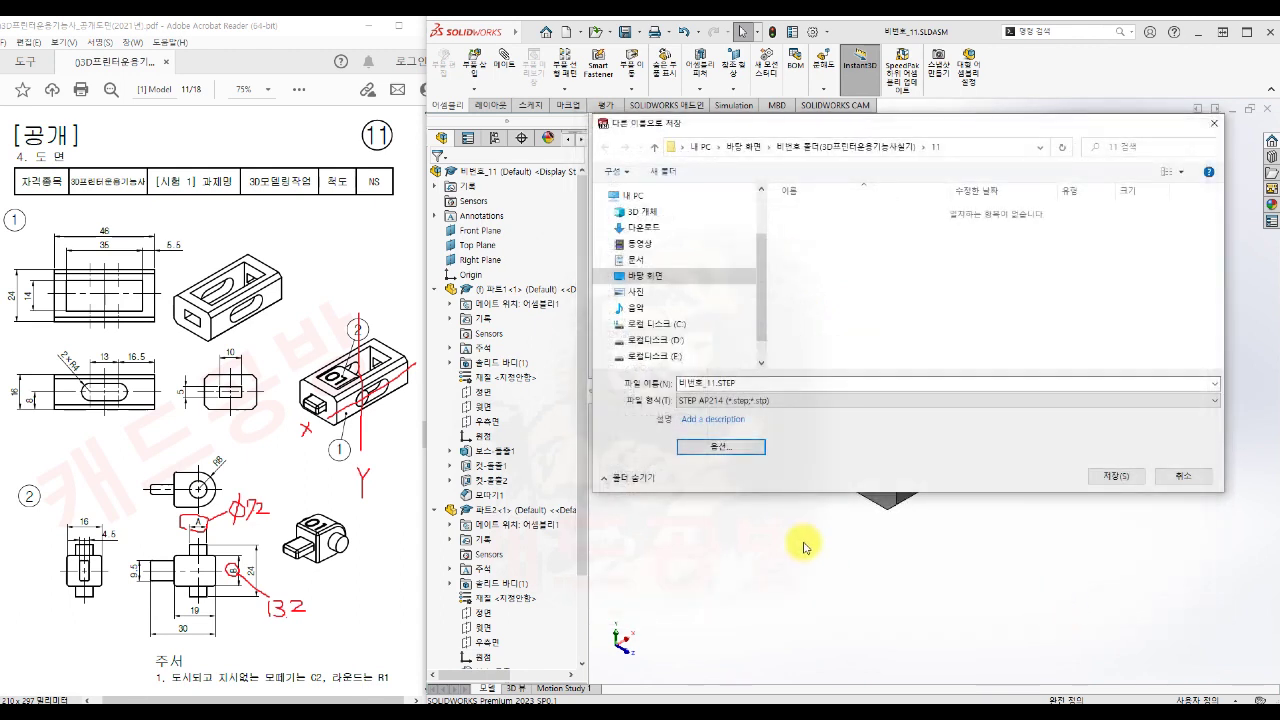
click(1117, 478)
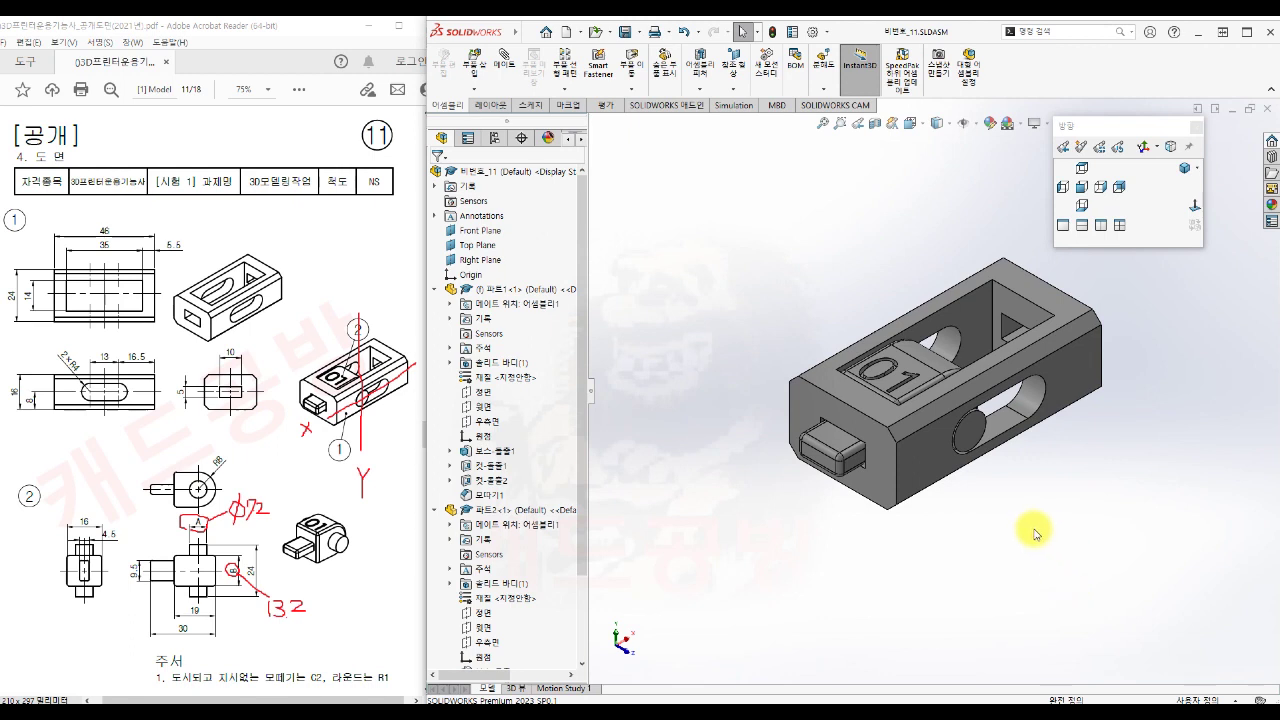
scroll(1098, 436, down, 2)
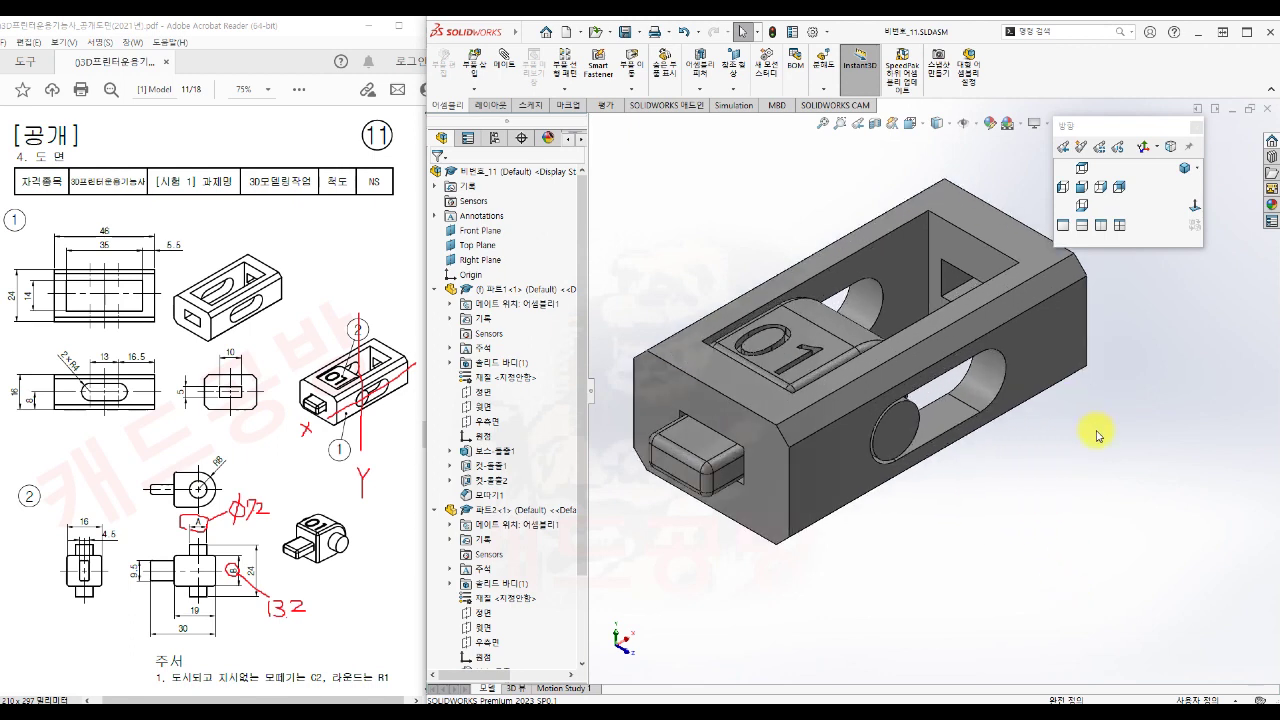
scroll(1098, 436, up, 1)
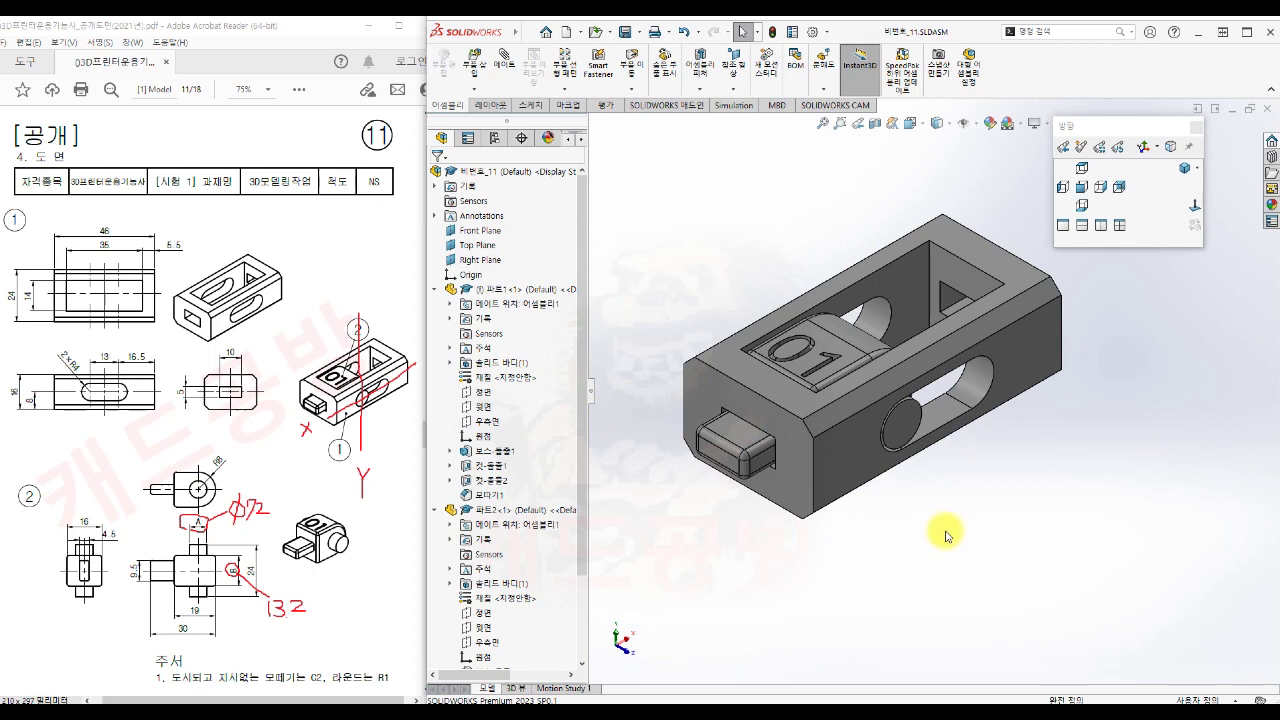
Collapse the 파트1 and 파트2 branches in the assembly tree and expand the Mates folder
middle_drag(946, 526, 946, 623)
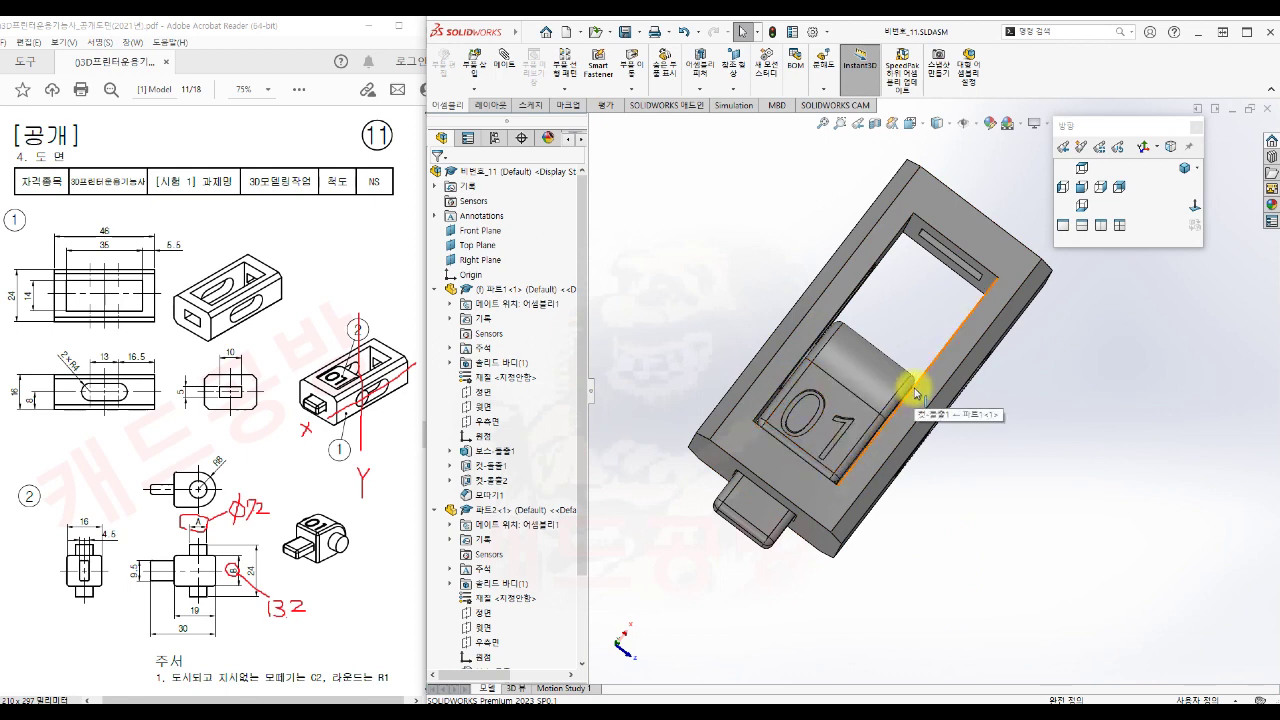
middle_drag(1017, 523, 980, 508)
middle_drag(1025, 459, 943, 480)
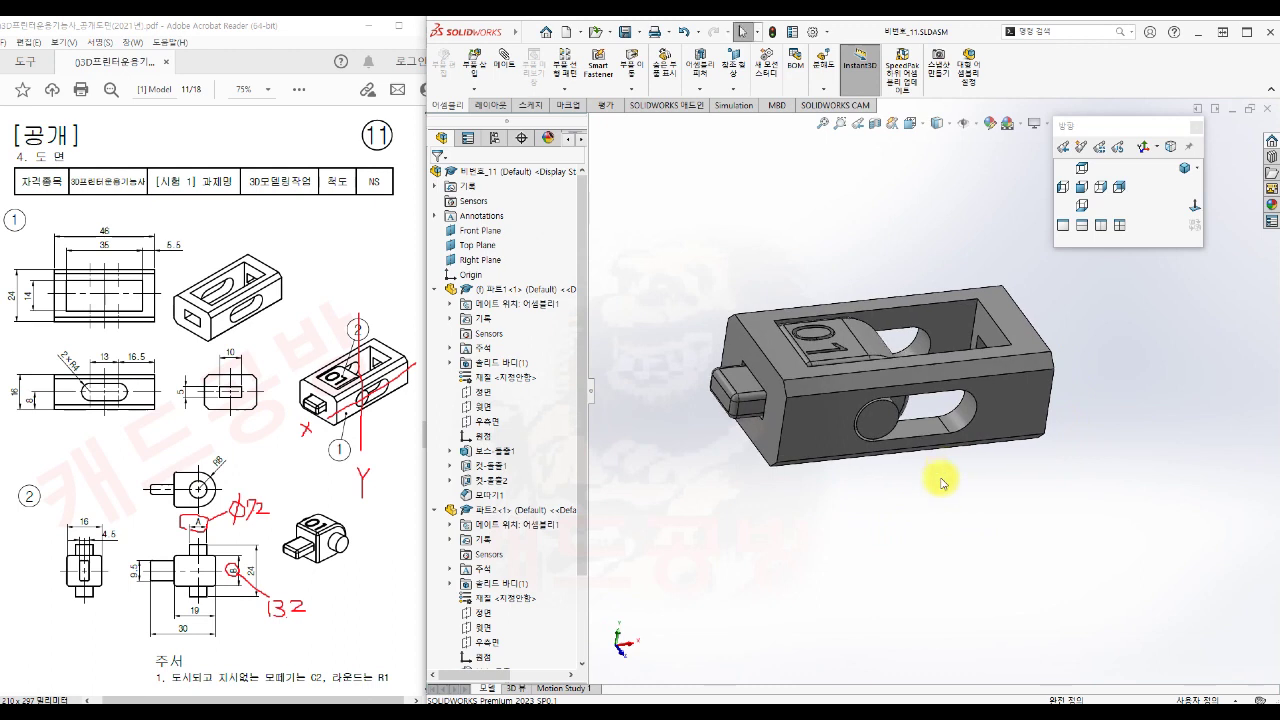
click(434, 289)
click(433, 306)
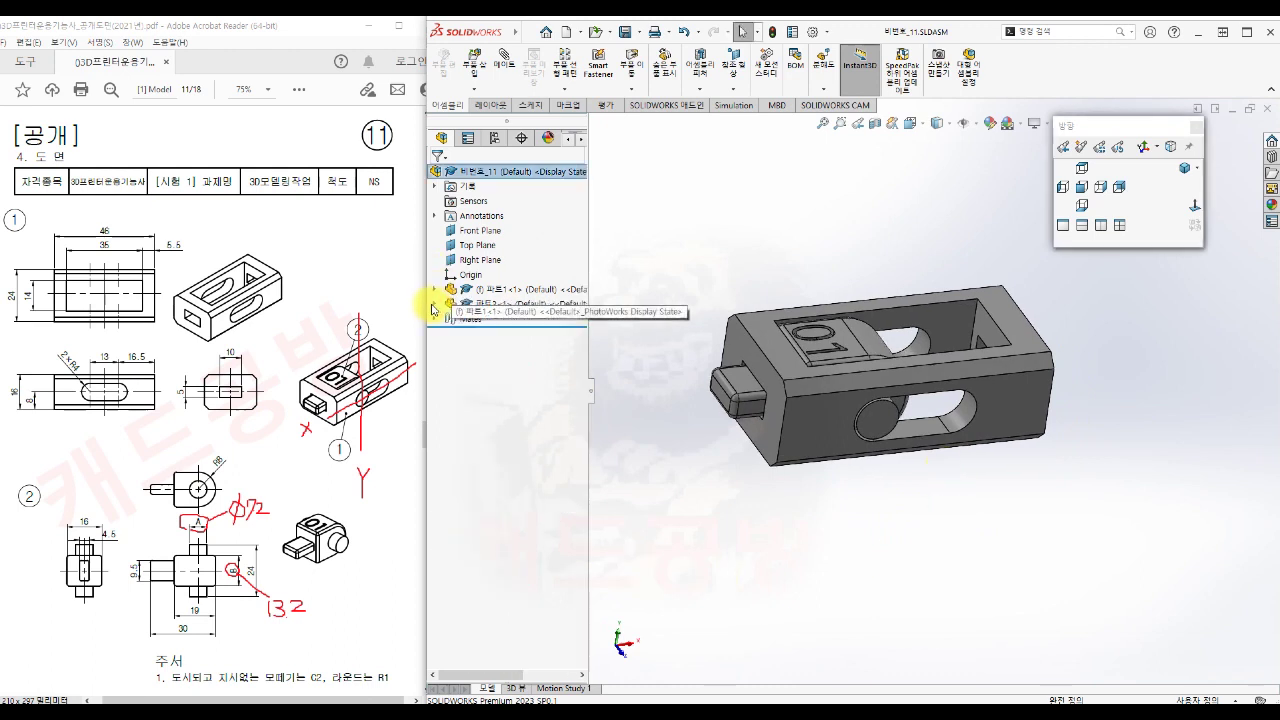
click(434, 320)
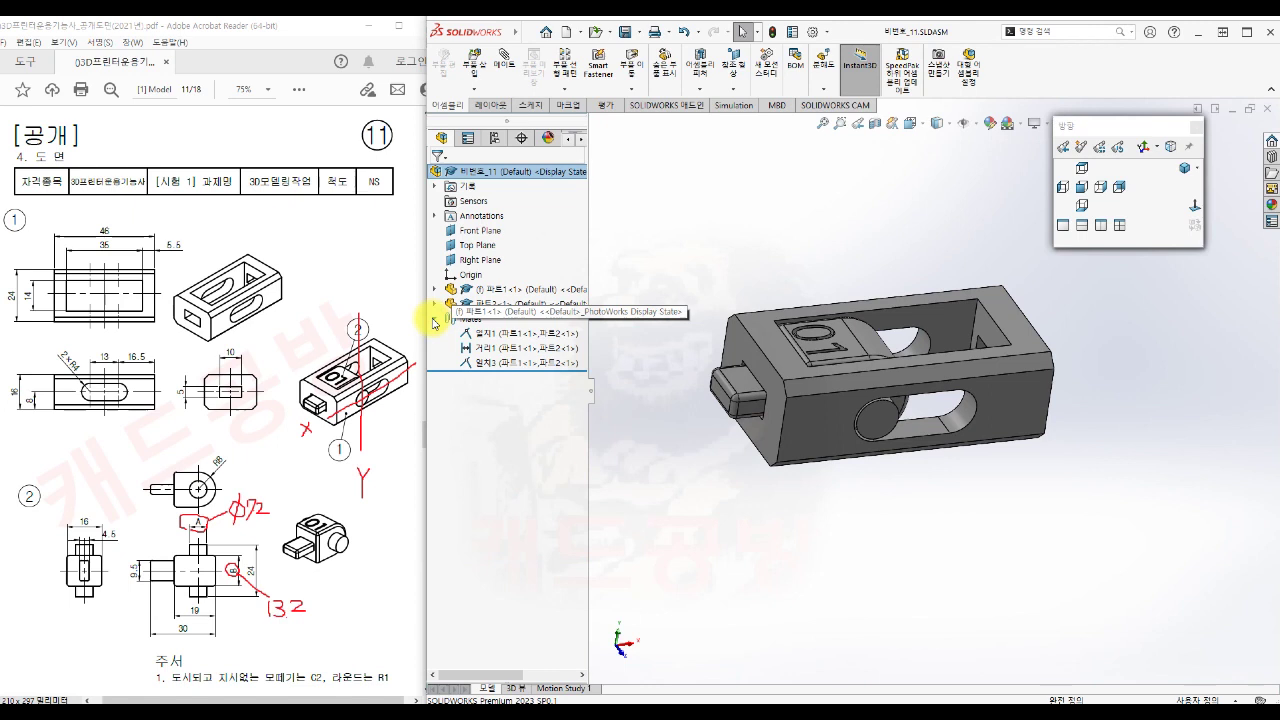
Inspect the distance mate 거리1 between 파트1 and 파트2 on the model and suppress it
click(505, 347)
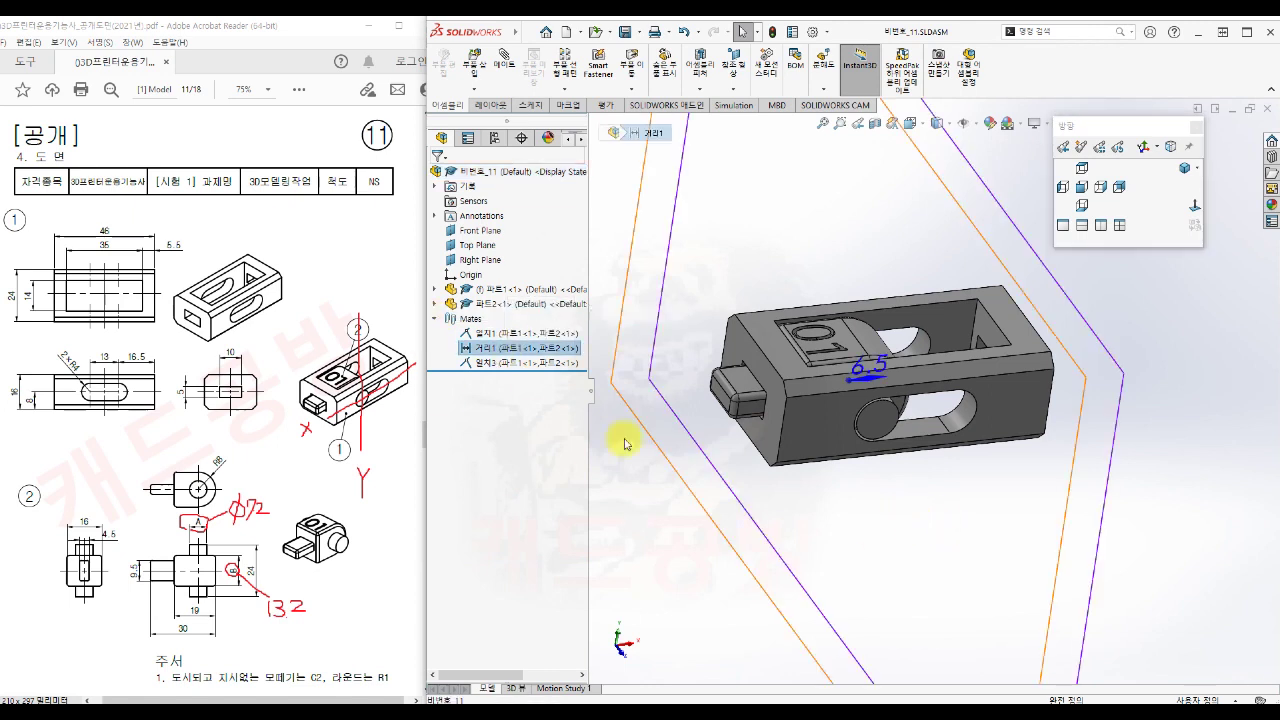
scroll(936, 505, up, 2)
middle_drag(936, 505, 760, 578)
scroll(900, 386, down, 2)
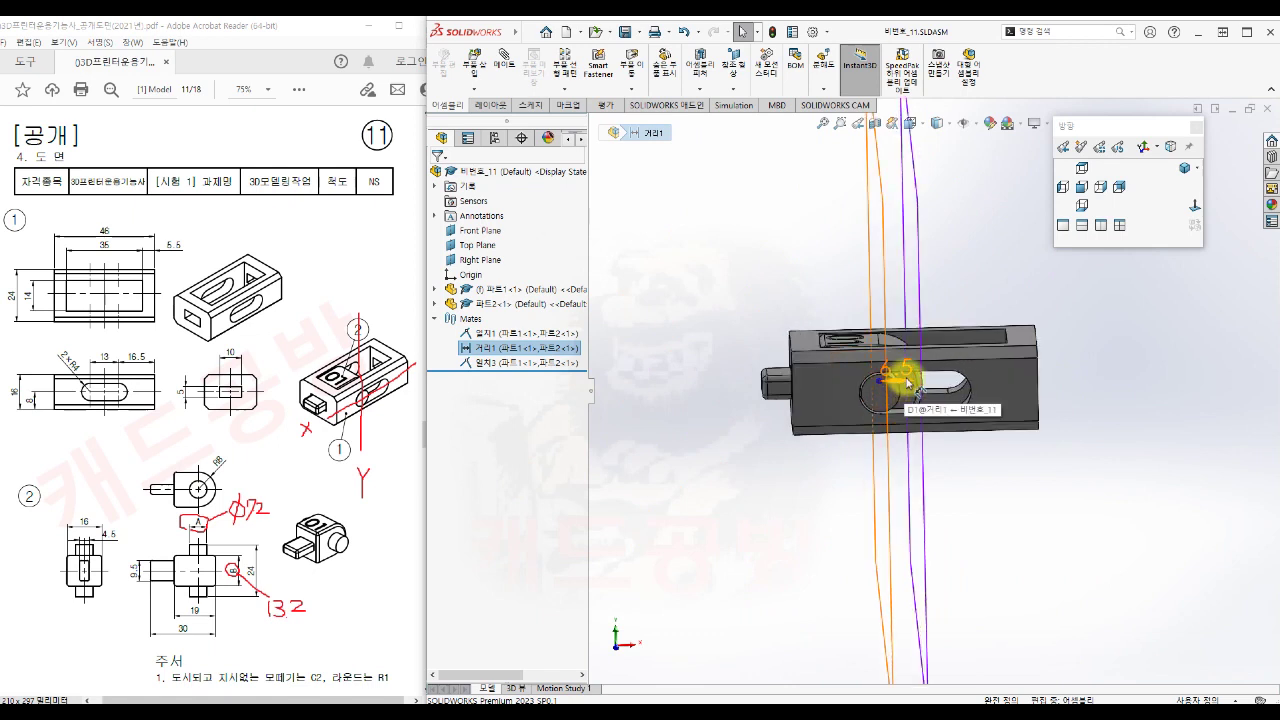
click(667, 400)
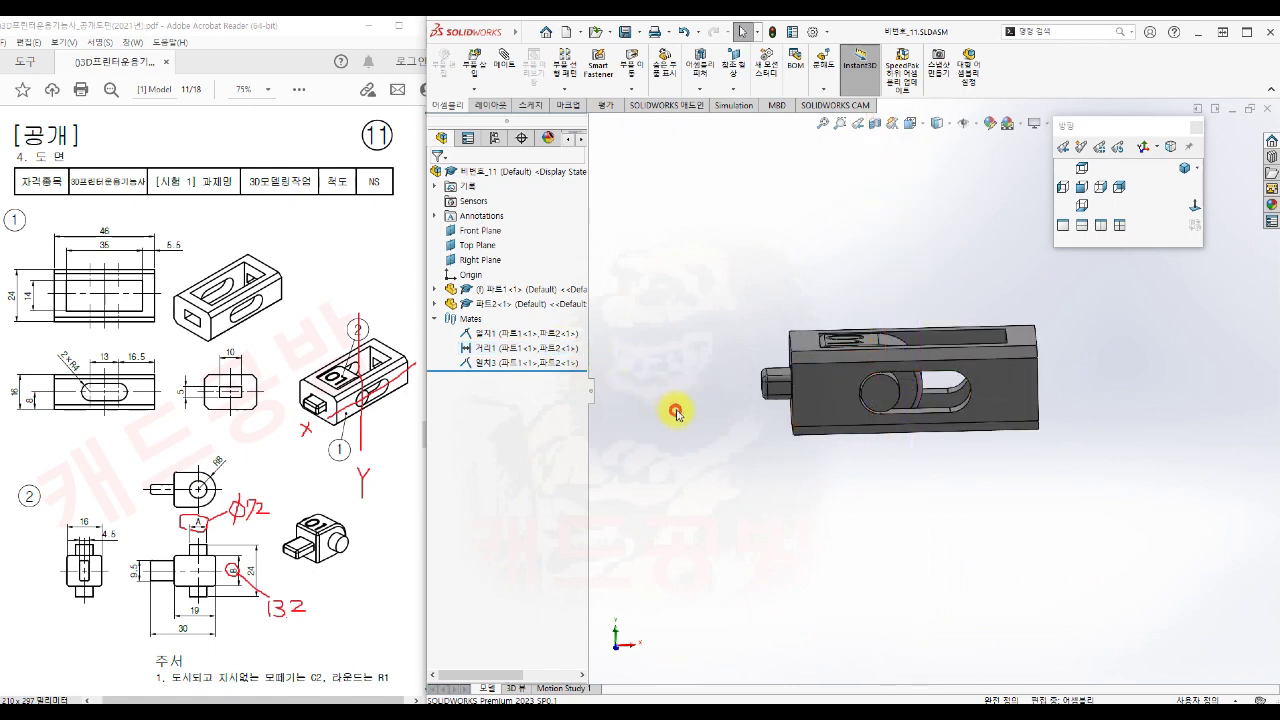
click(577, 350)
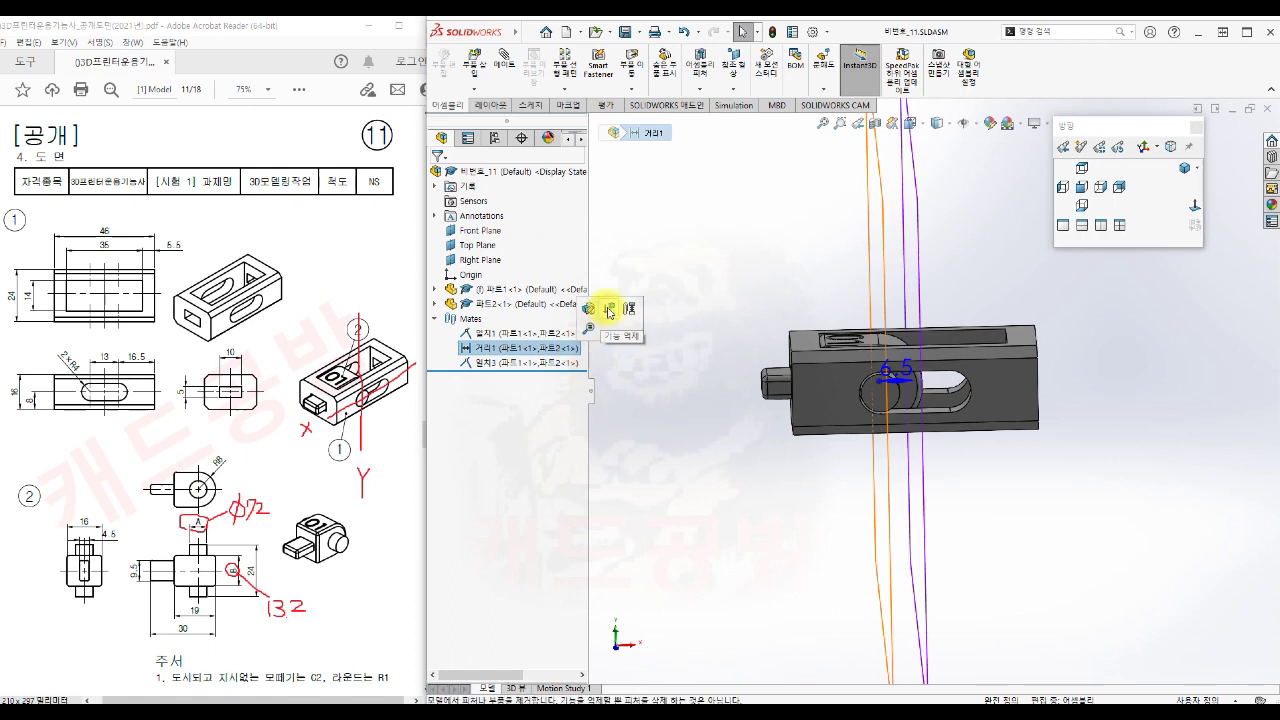
click(610, 311)
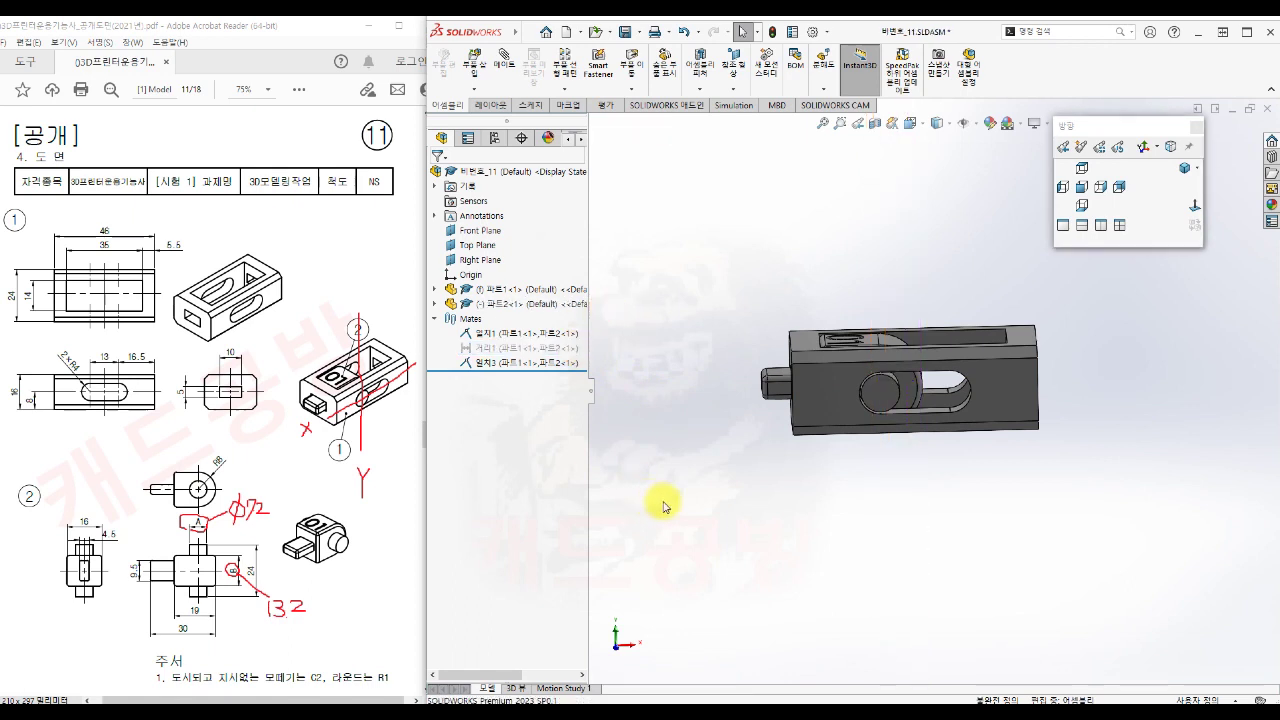
In the top view, slide 파트2 along the slot until its protruding tab lies entirely inside the opening of 파트1
click(1082, 186)
scroll(878, 556, up, 2)
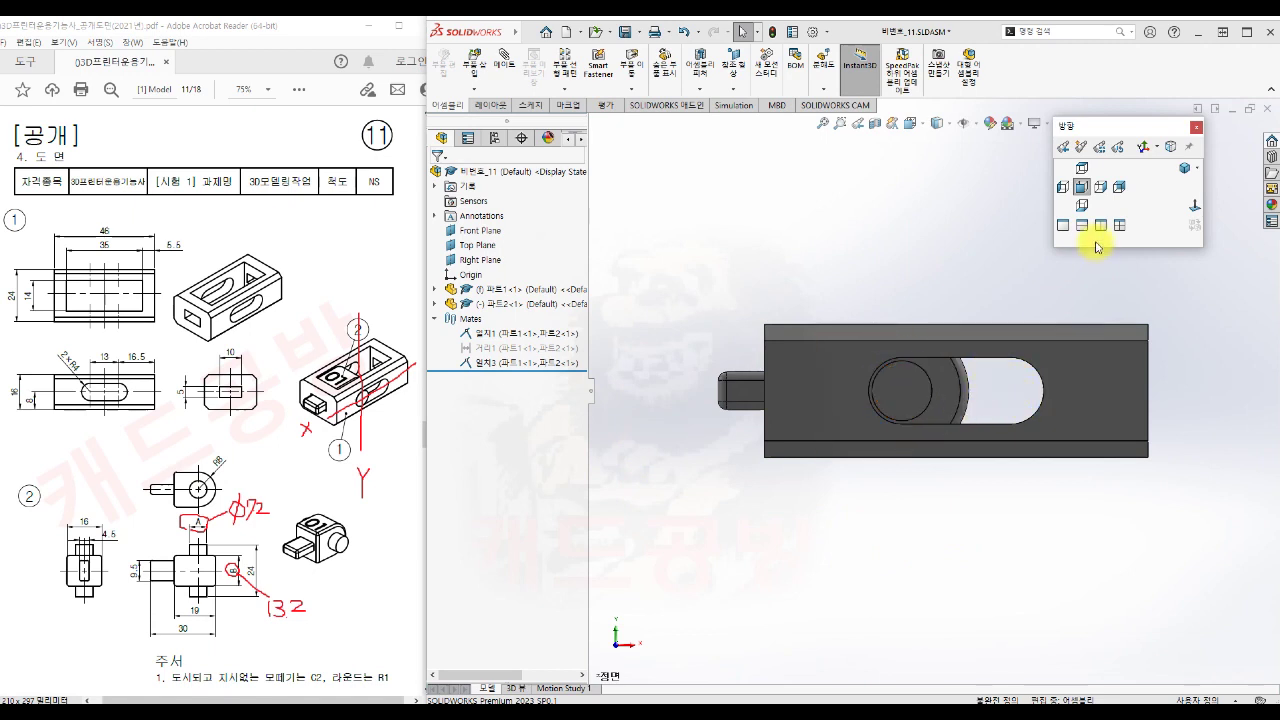
click(1081, 168)
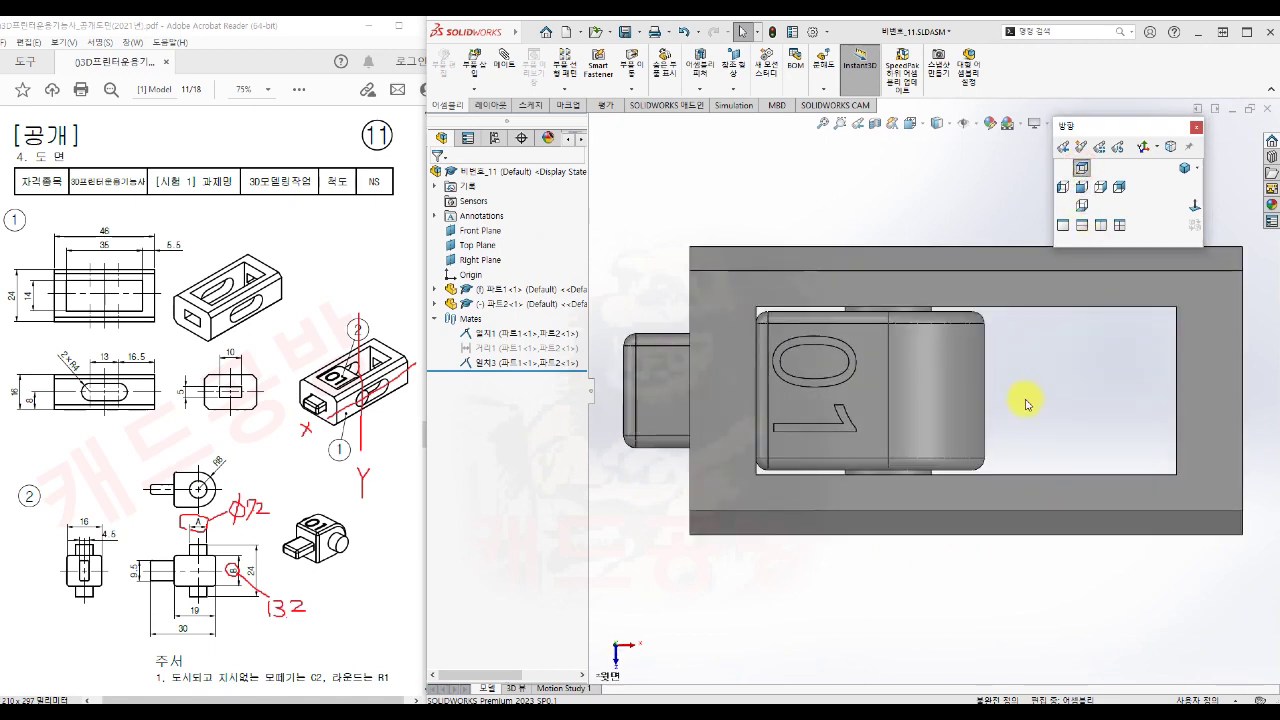
drag(894, 400, 1036, 398)
click(955, 665)
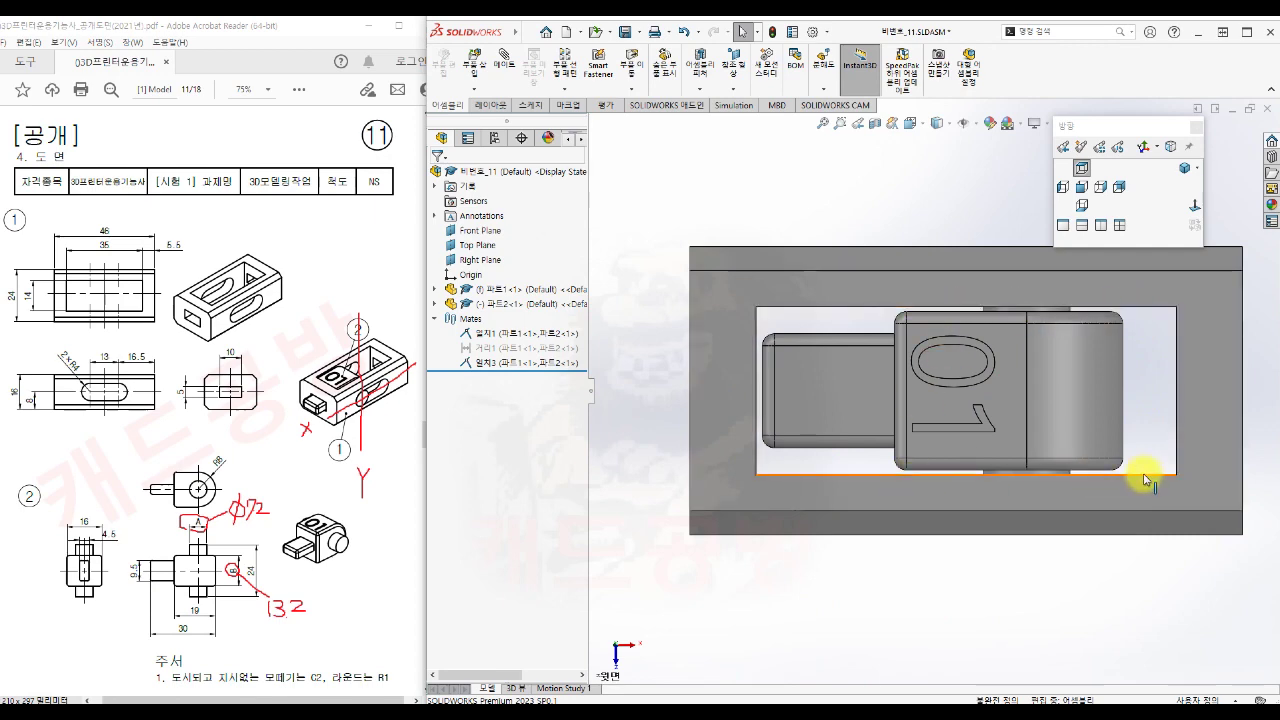
Examine the repositioned assembly from several sides in upright and lying orientations for 3D printing, finishing in the front view
middle_drag(929, 623, 1008, 424)
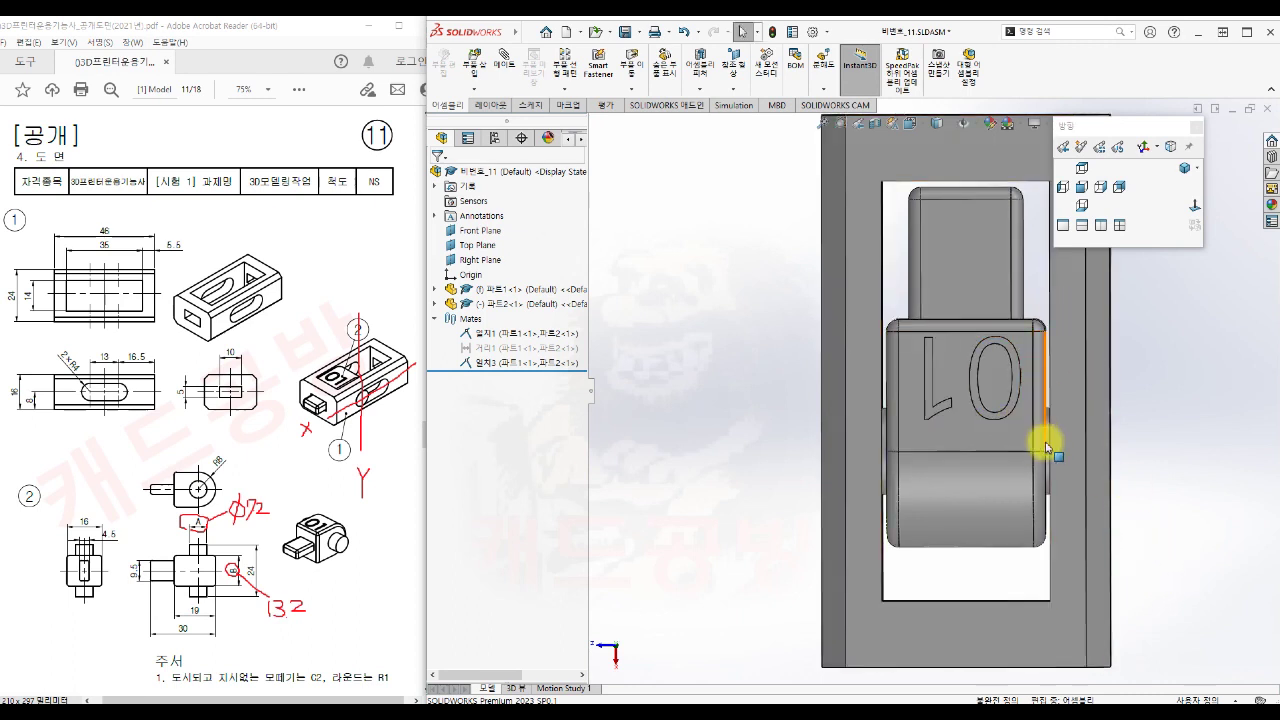
scroll(1132, 432, up, 3)
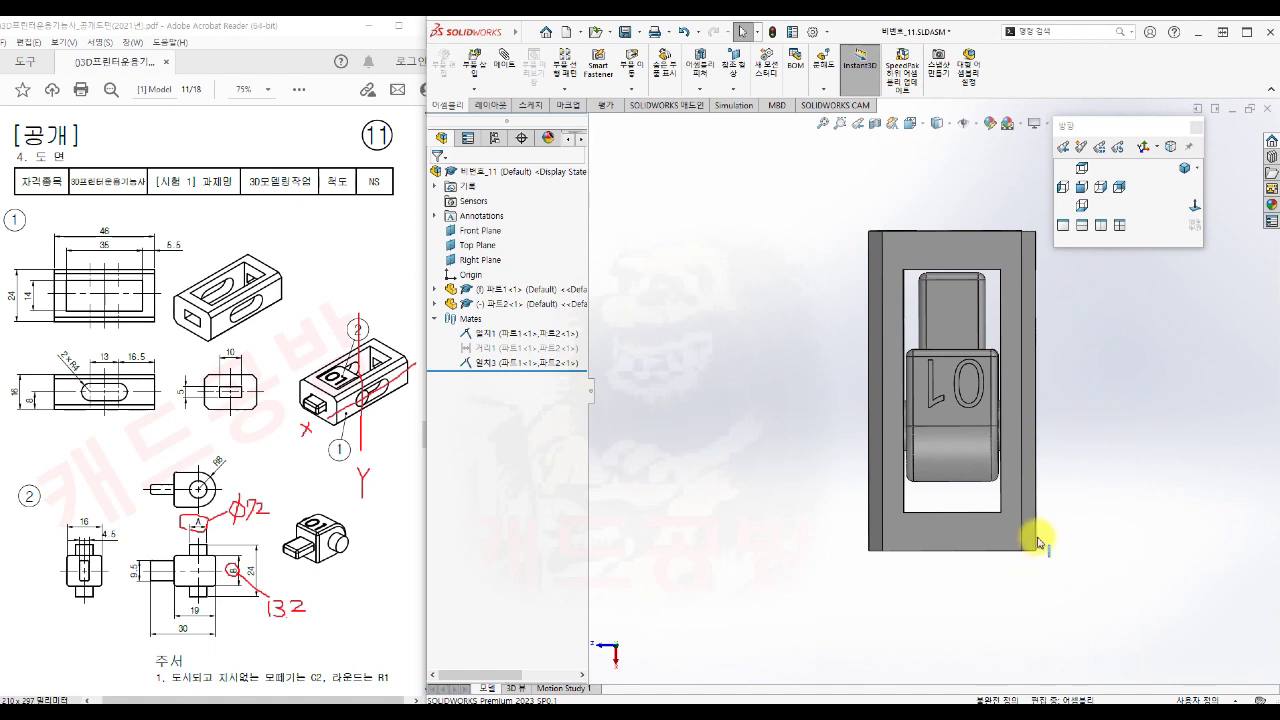
middle_drag(838, 610, 978, 615)
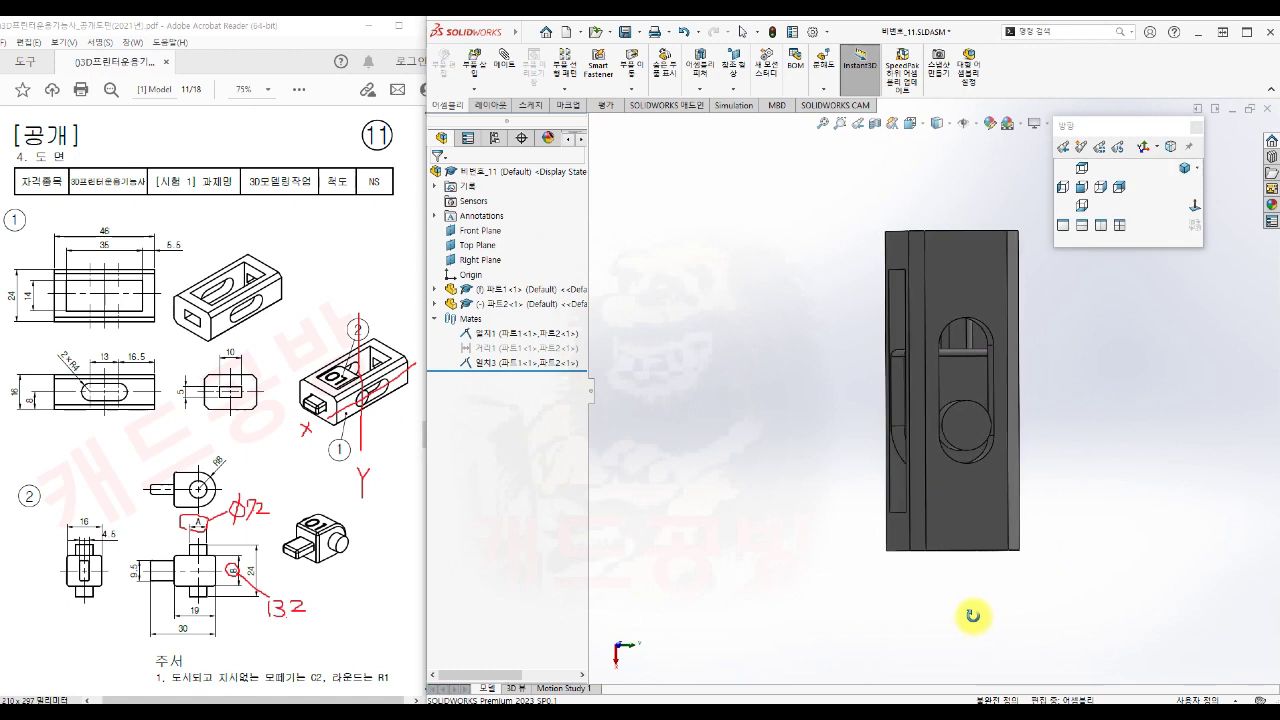
middle_drag(1097, 500, 928, 541)
scroll(1066, 614, up, 2)
middle_drag(1062, 611, 1088, 402)
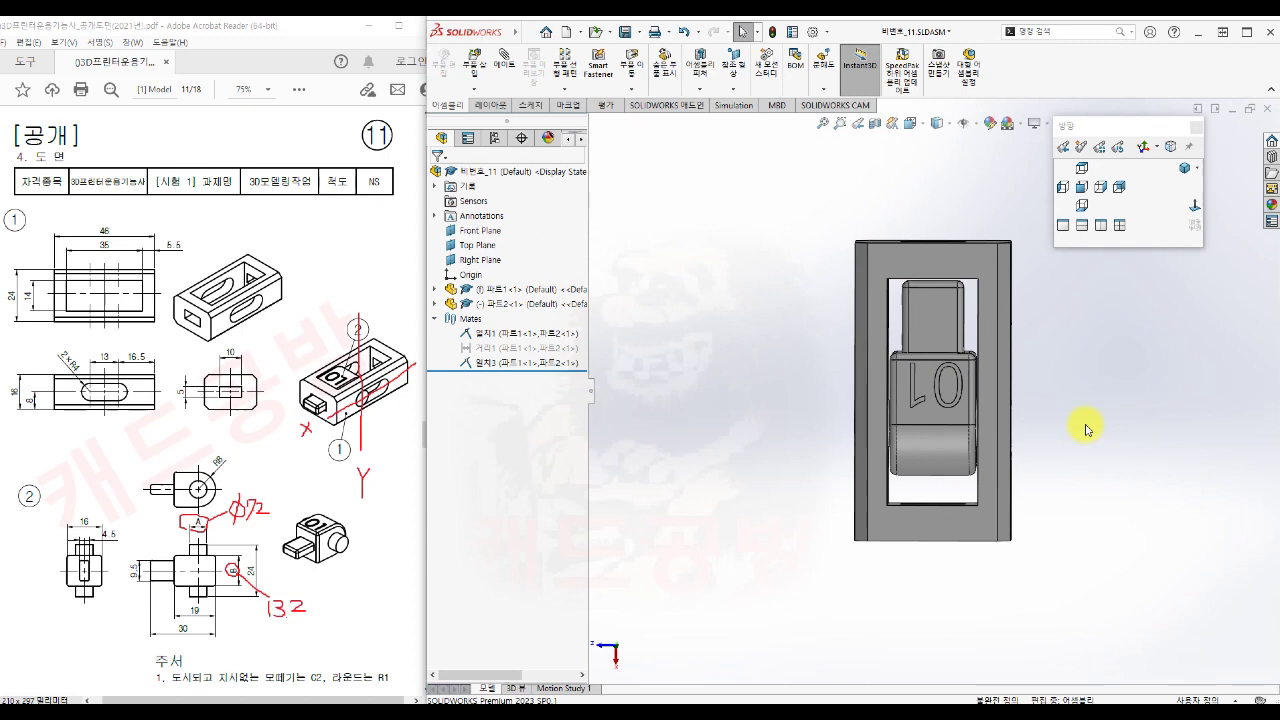
click(1082, 187)
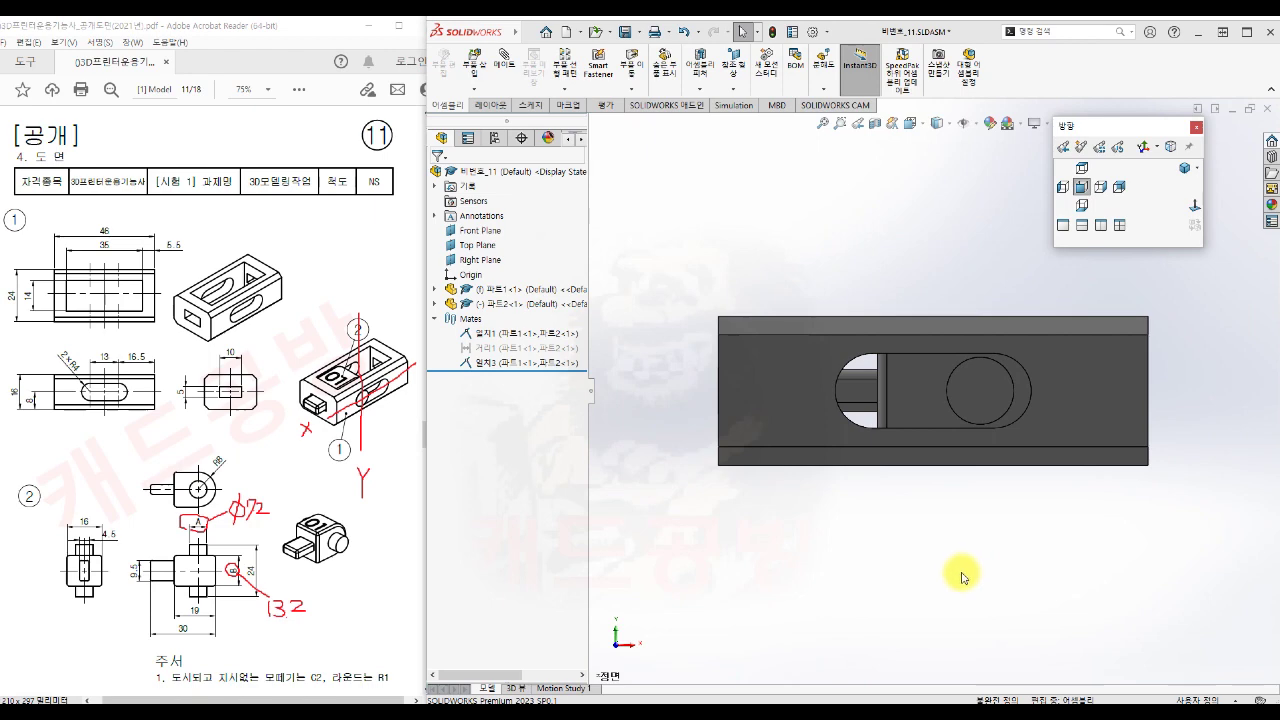
middle_drag(1174, 448, 1080, 586)
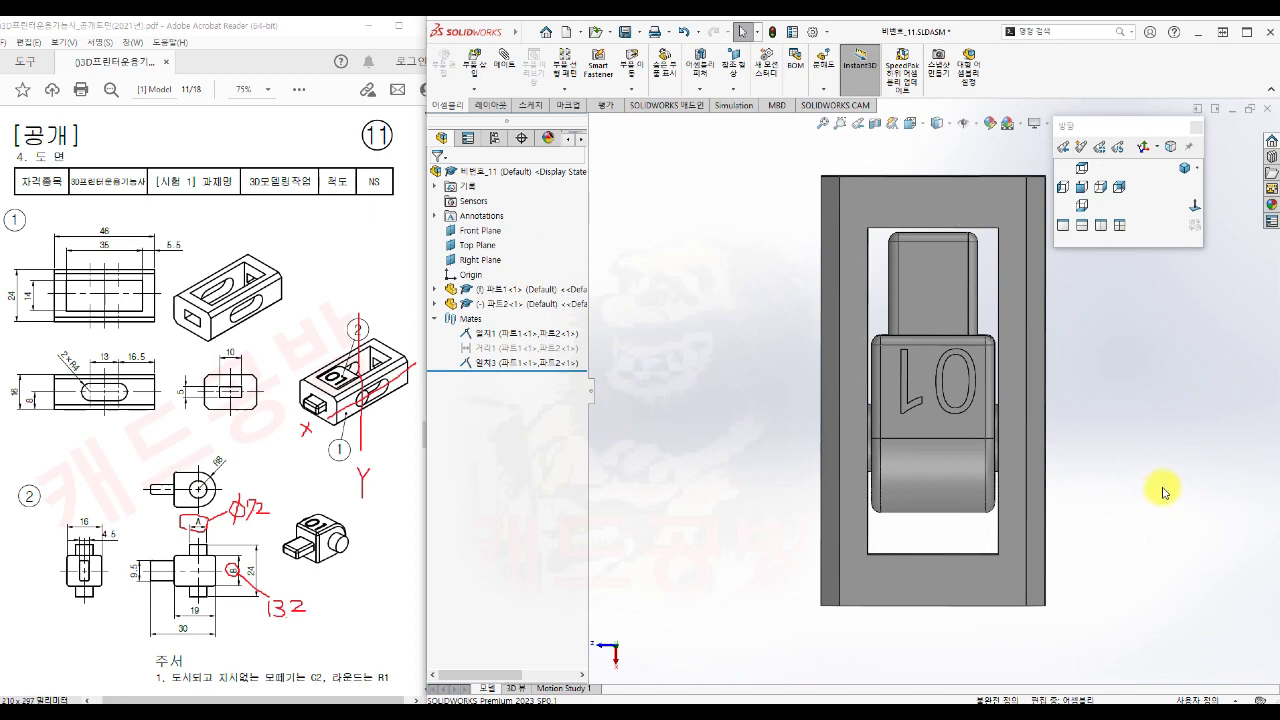
click(1082, 187)
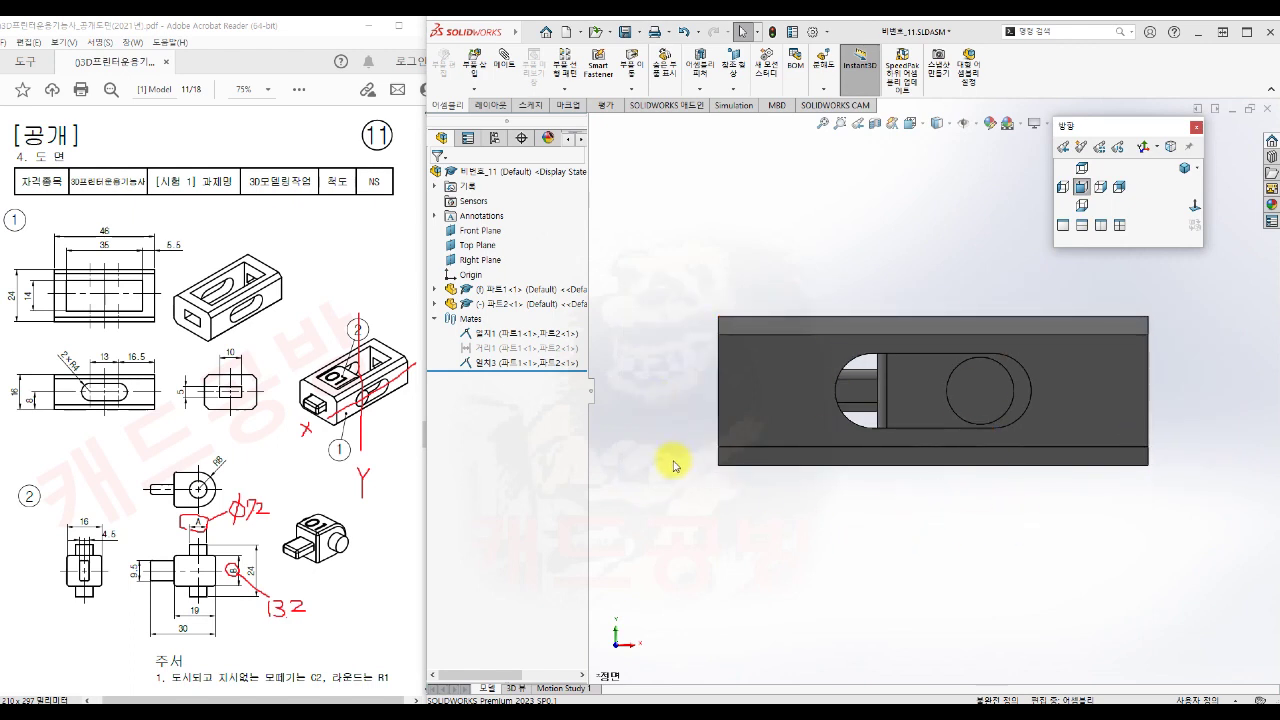
Rebuild the assembly and export it as 비번호_11.STL in folder 11, using binary output, mm units and a single file for all components
click(640, 31)
click(640, 50)
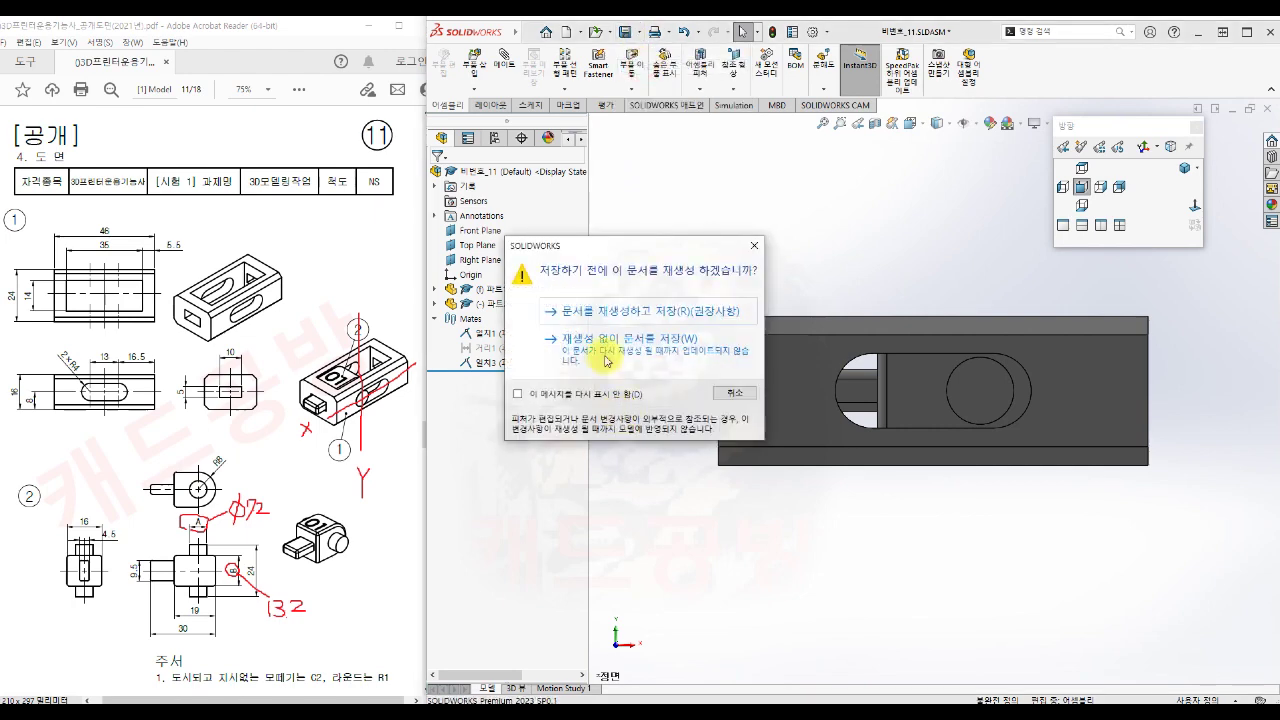
click(585, 312)
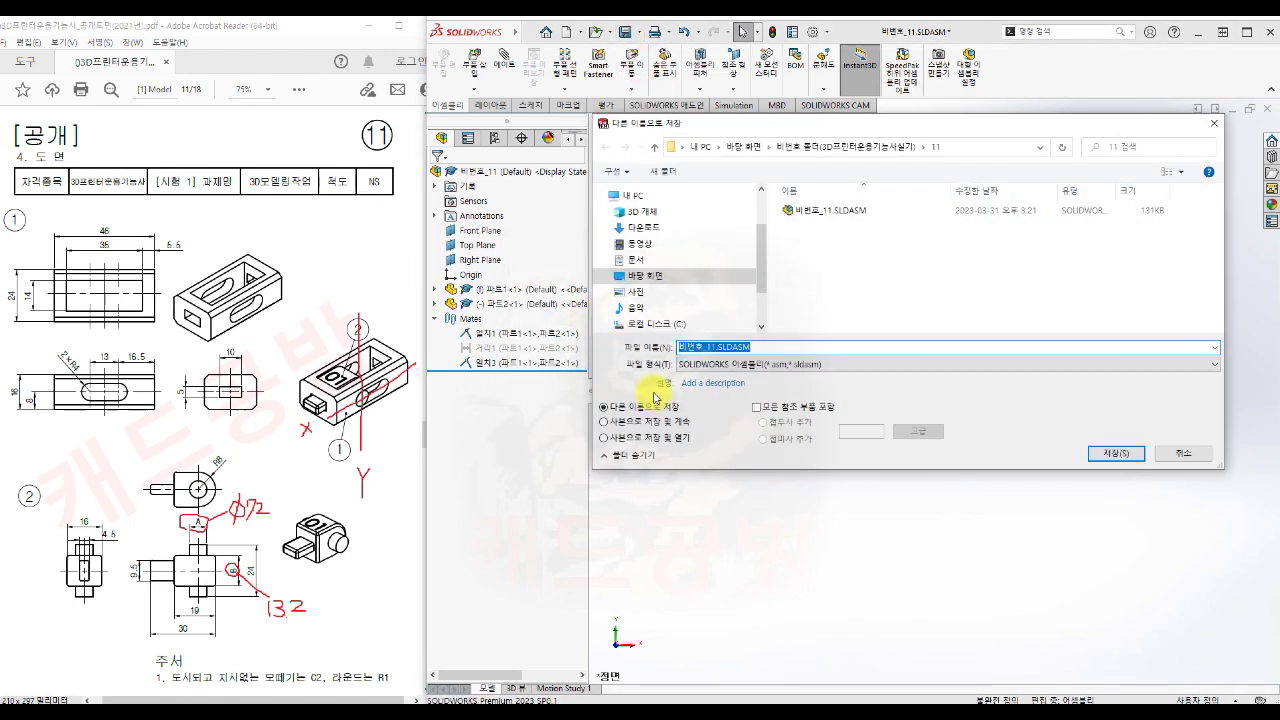
click(739, 367)
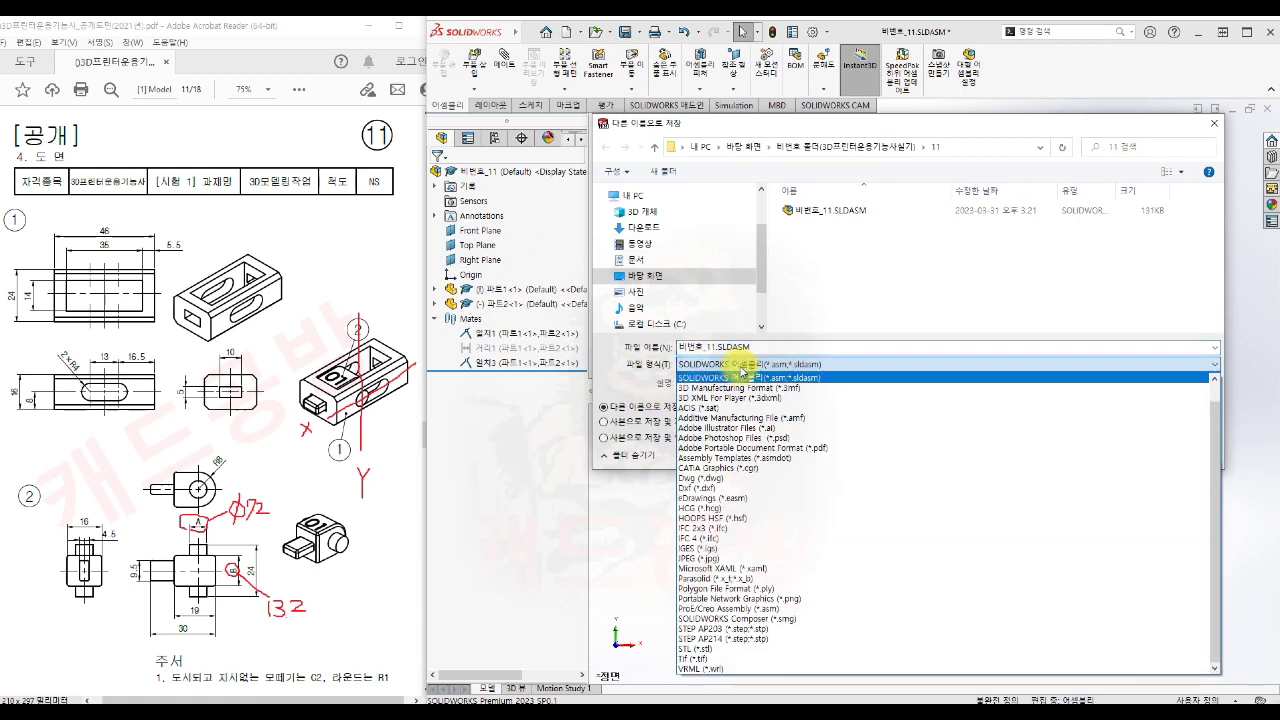
click(752, 648)
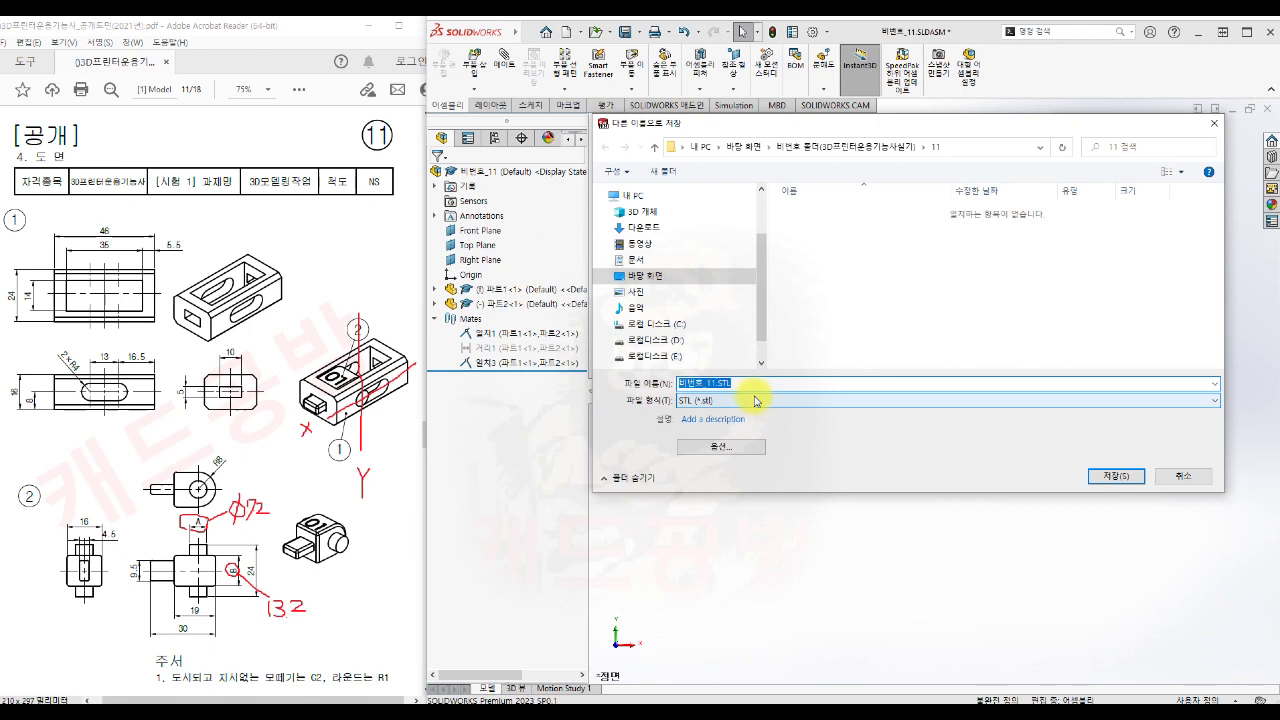
click(737, 447)
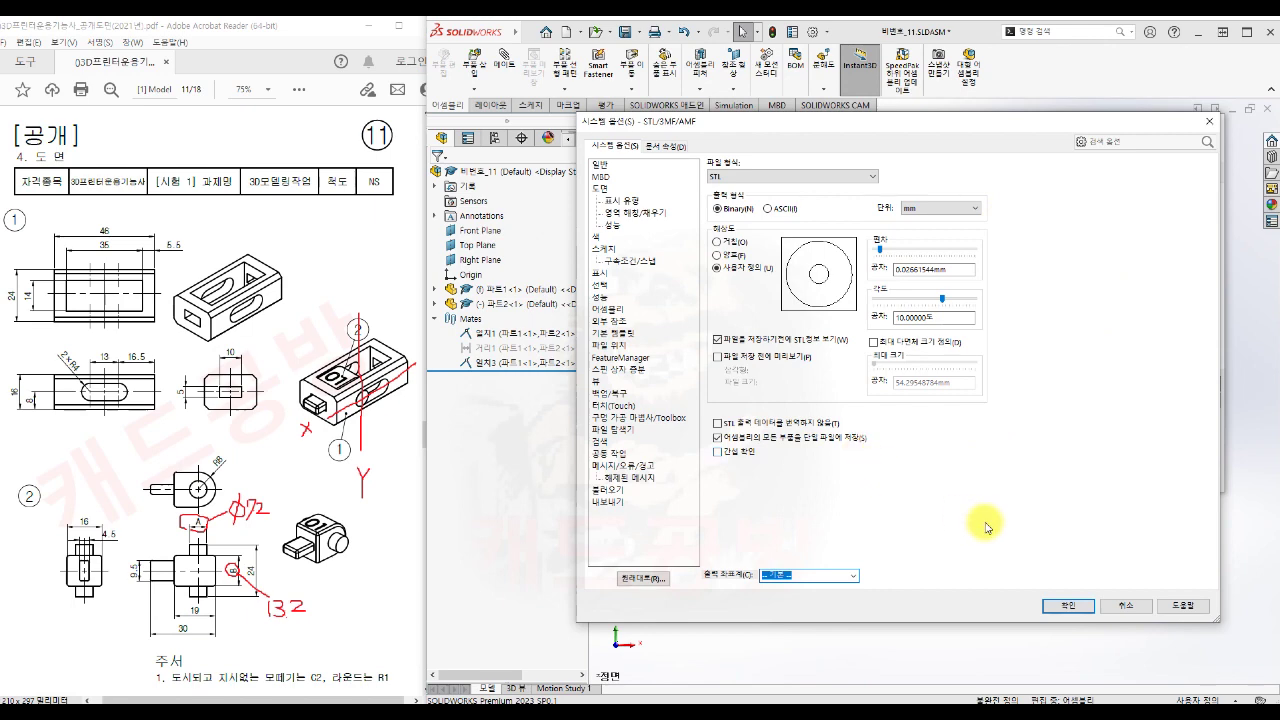
click(1068, 605)
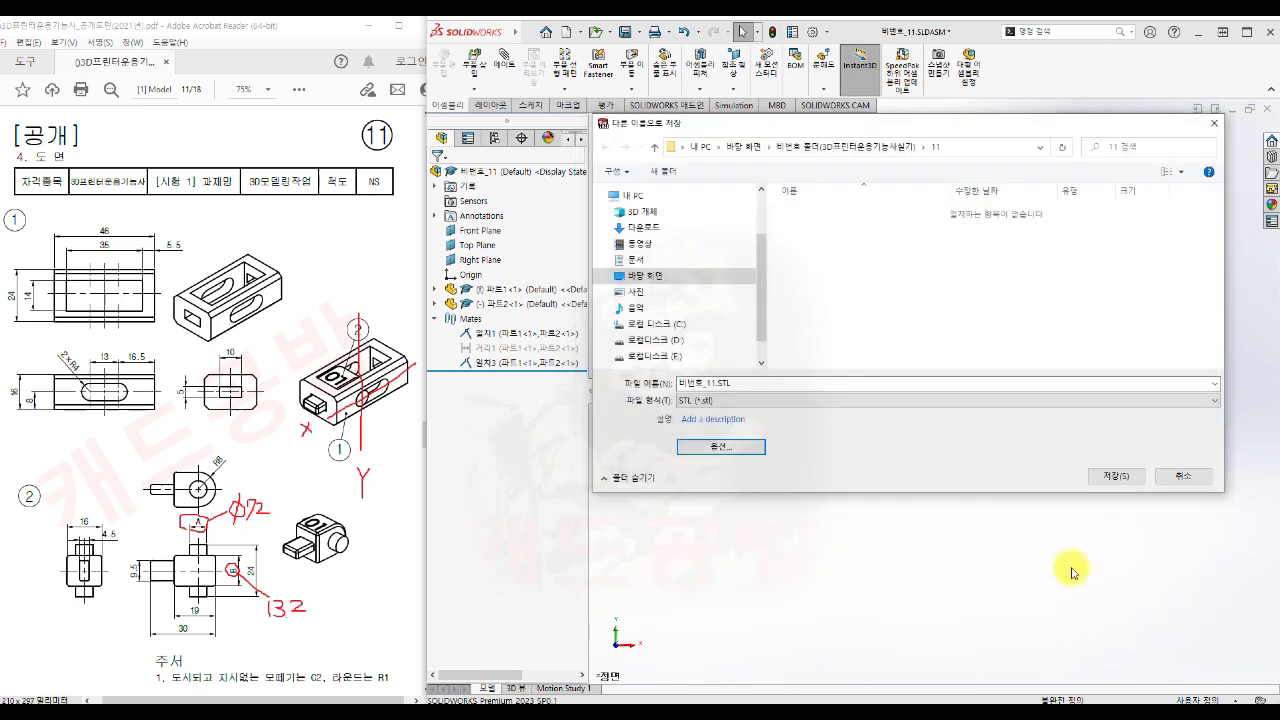
click(1112, 477)
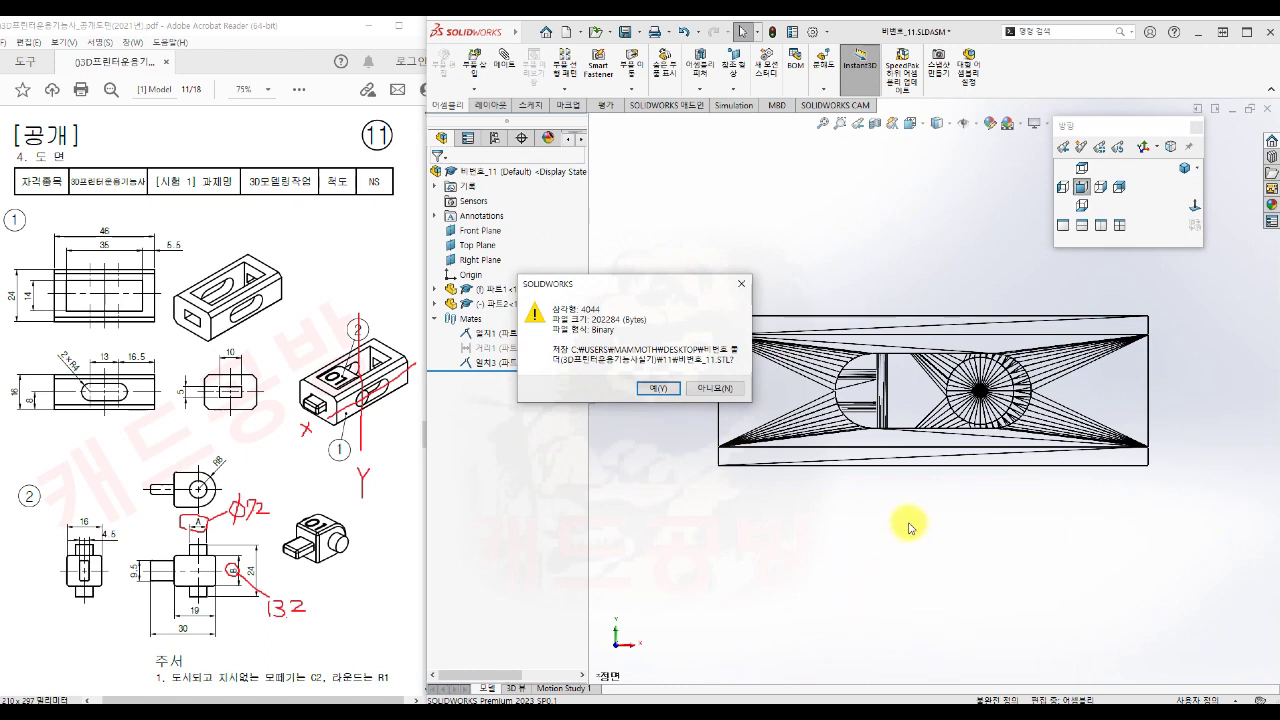
click(657, 387)
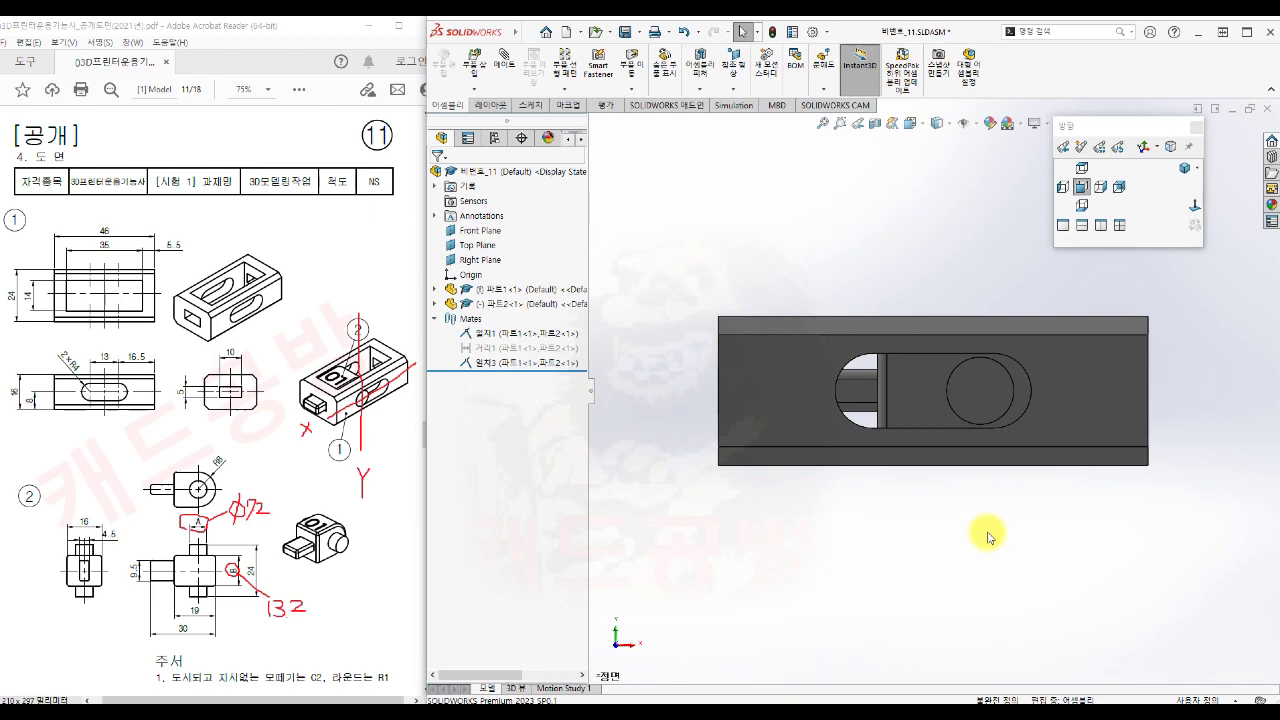
middle_drag(1180, 472, 1124, 552)
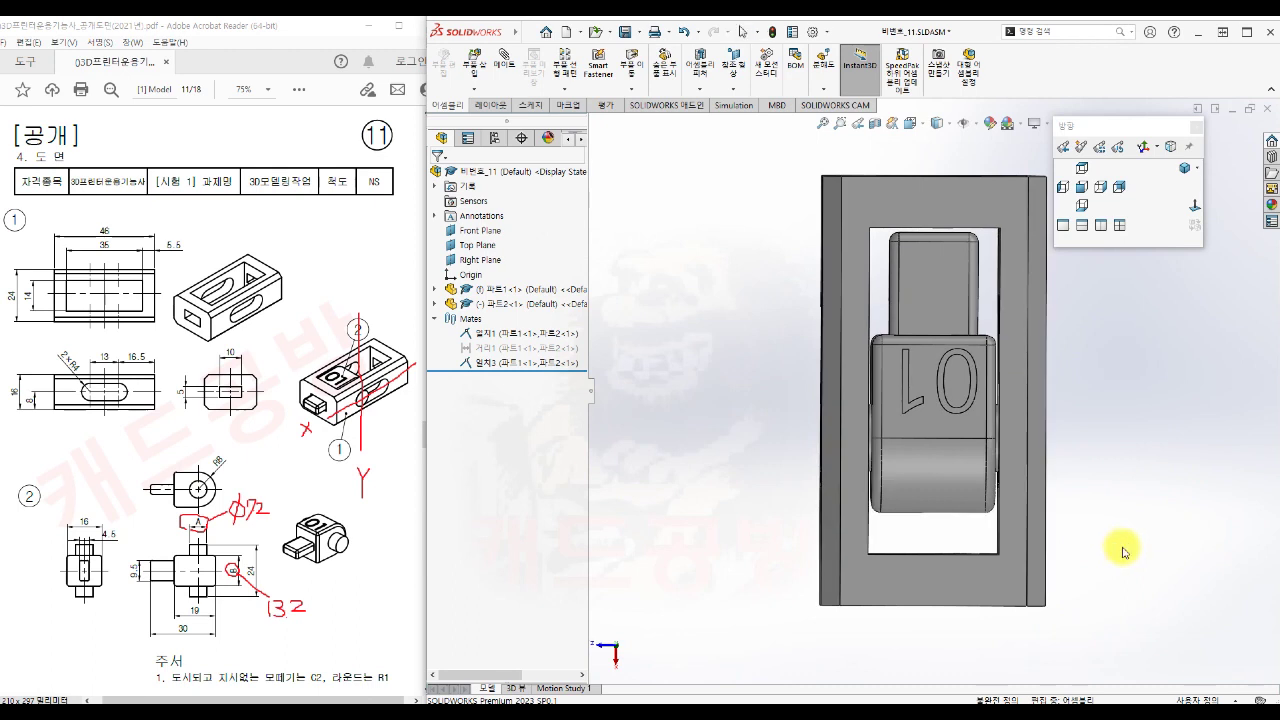